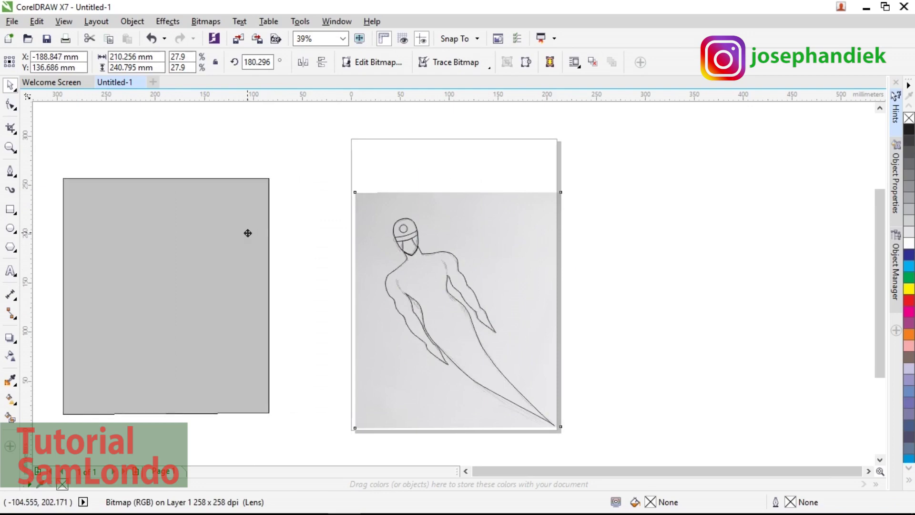
Step: Move the reference sketch bitmap off the page, clear of the traced figure
mouse_move(236, 285)
left_mouse_down()
mouse_move(229, 292)
mouse_move(238, 294)
left_mouse_up()
Step: Set the outline width of the figure's outer head curve to 2.0 pt
left_click(10, 148)
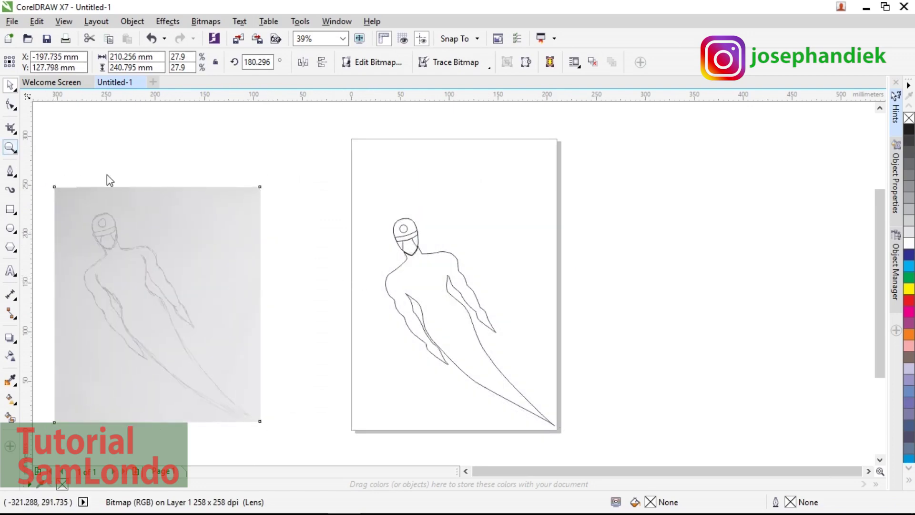
left_click_drag(354, 198, 563, 434)
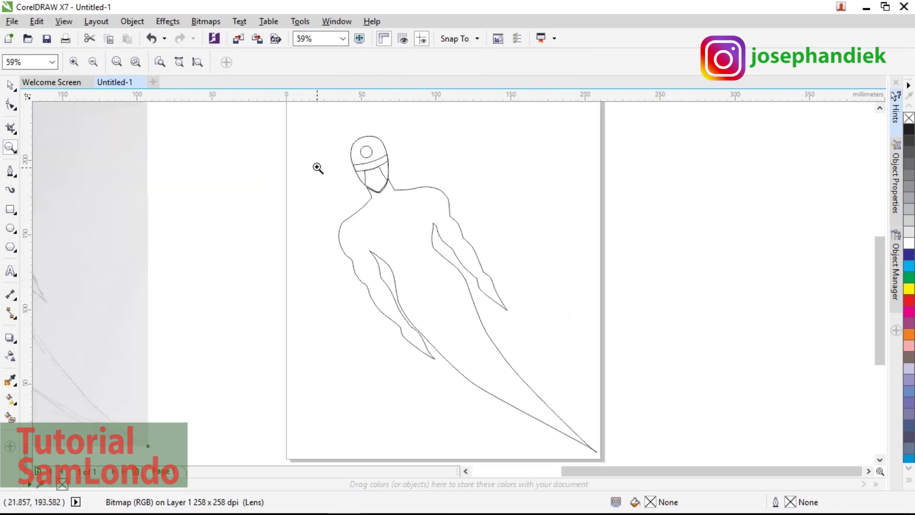
left_click_drag(314, 124, 469, 230)
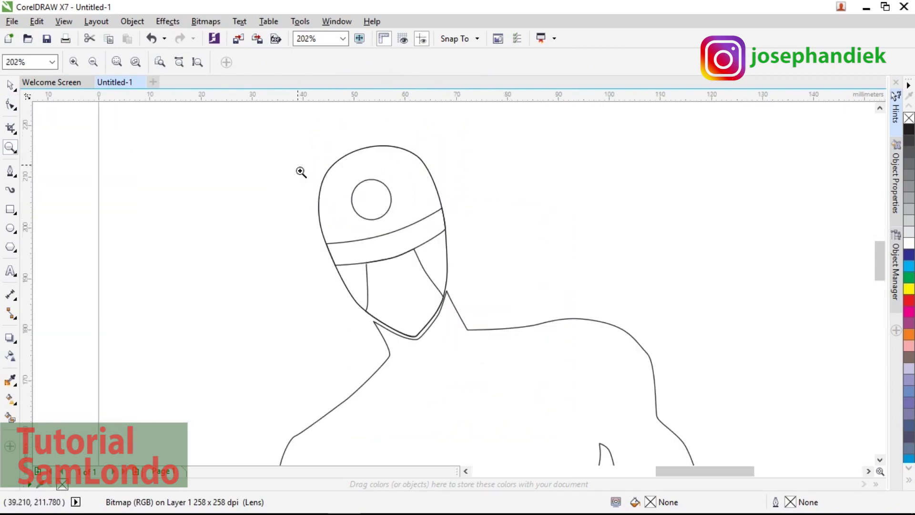
left_click_drag(271, 132, 530, 390)
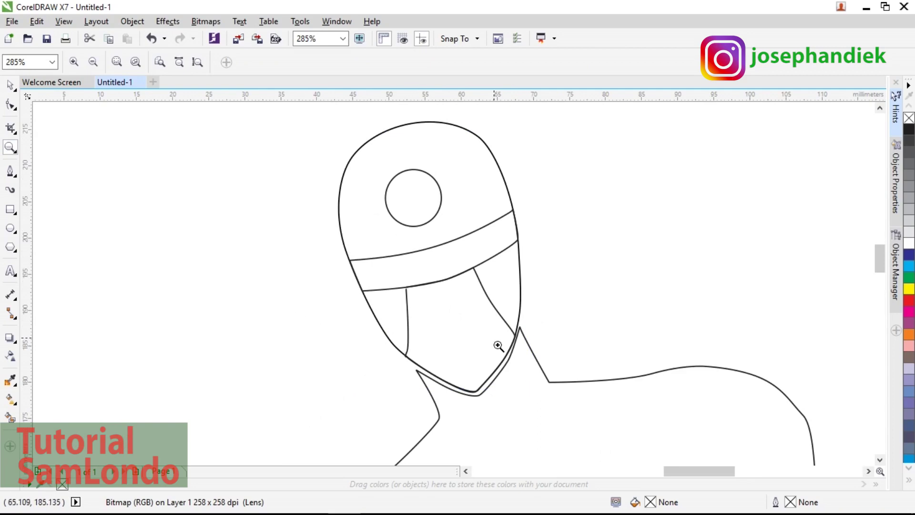
scroll(483, 320, "up", 3)
right_click(481, 320)
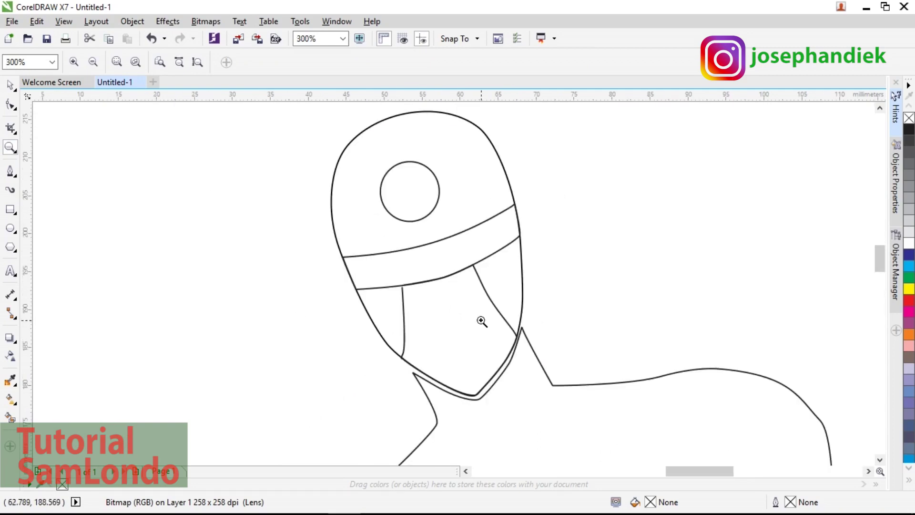
left_click(9, 85)
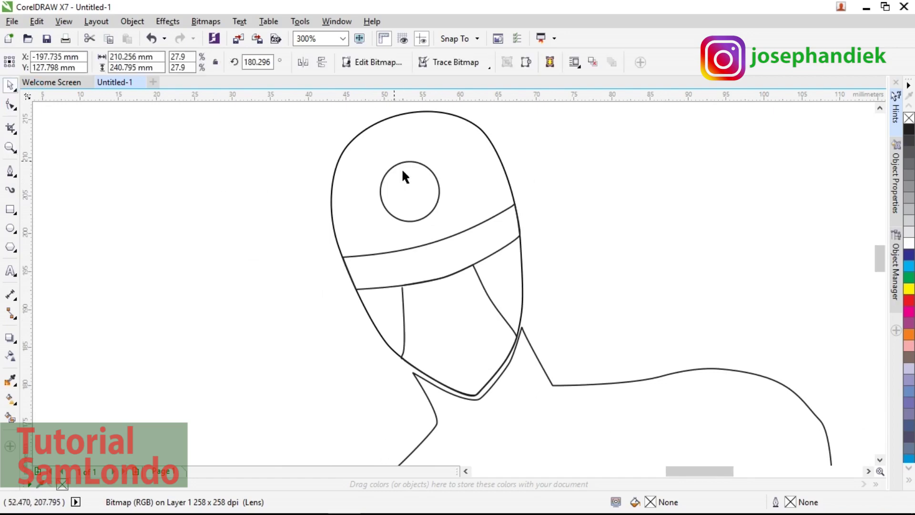
left_click(373, 145)
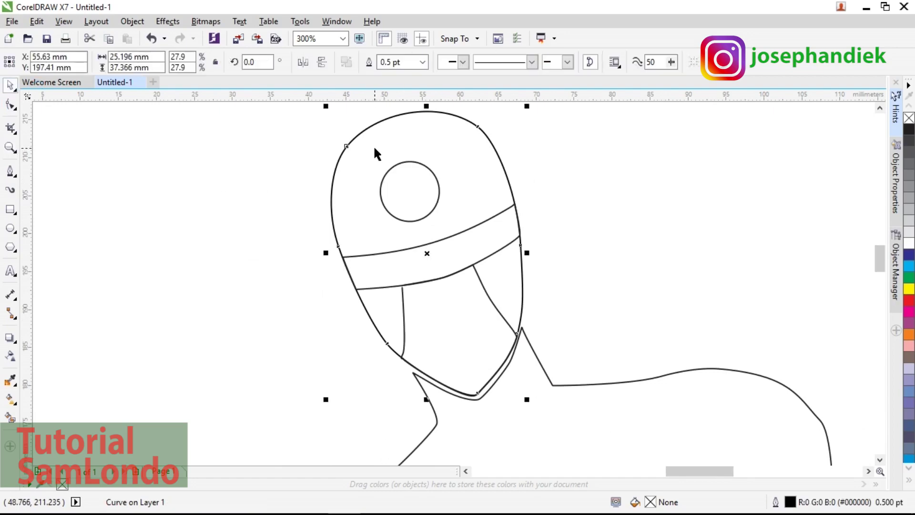
left_click(423, 62)
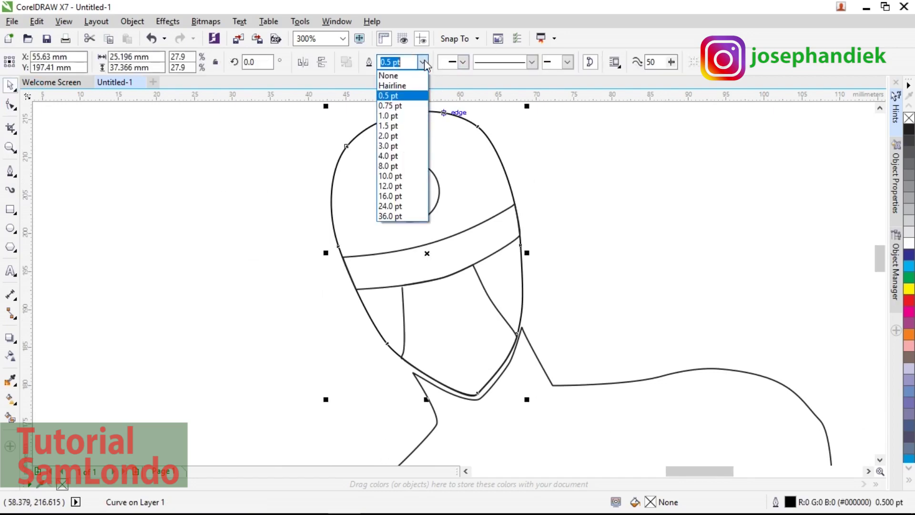
left_click(405, 136)
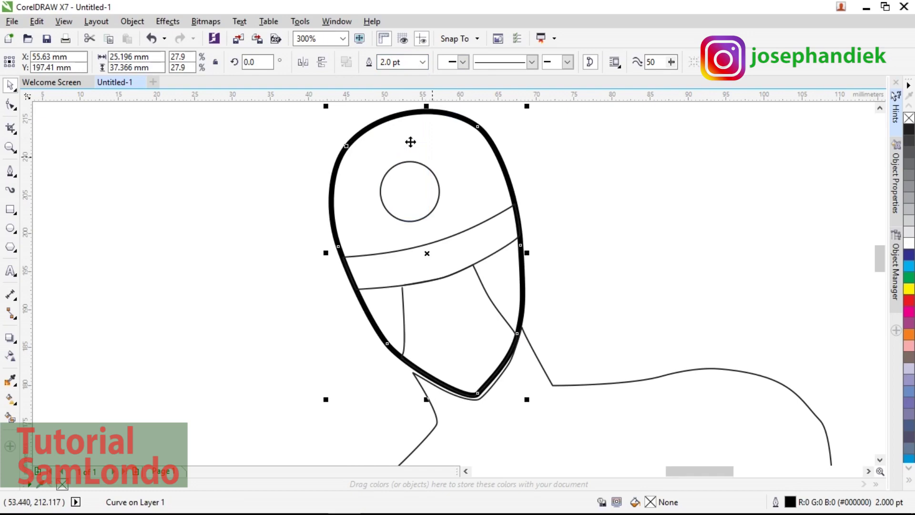
Step: Set the outline width of the figure's body curve to 1.5 pt and deselect it
scroll(580, 298, "down", 1)
key("Tab")
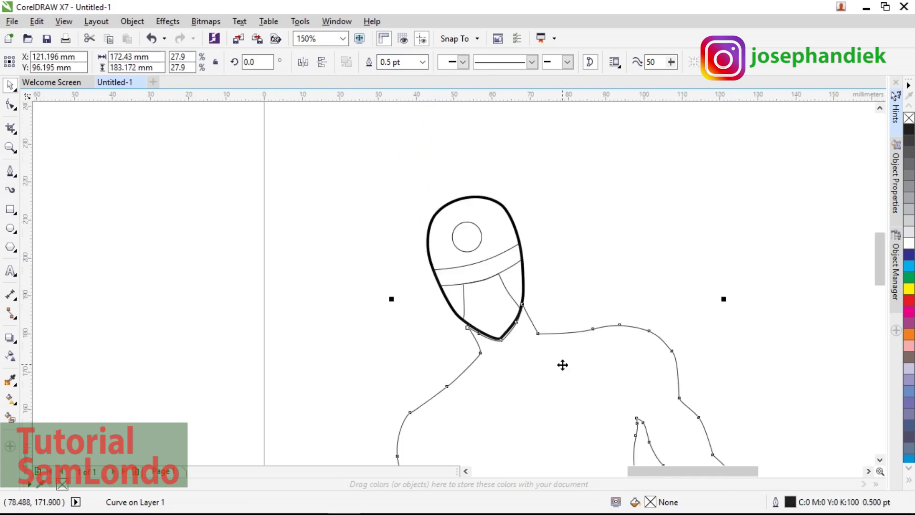
left_click_drag(874, 250, 882, 266)
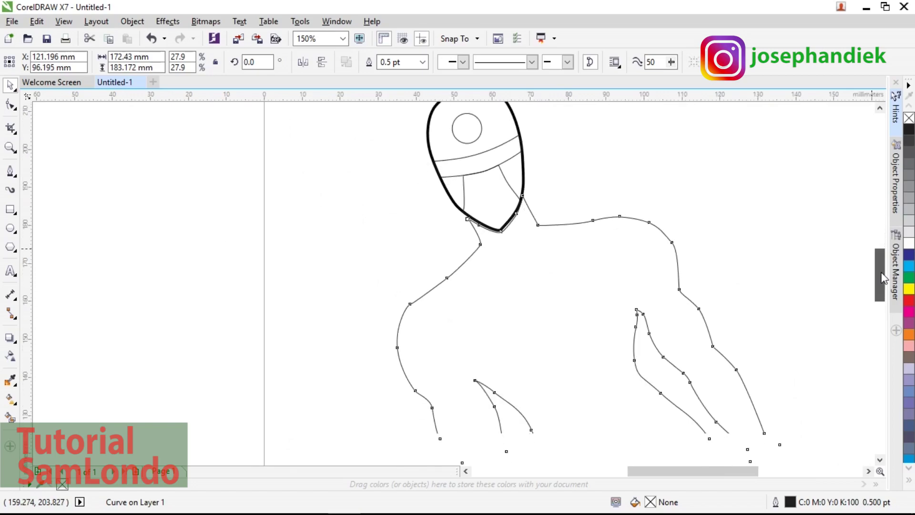
left_click(423, 62)
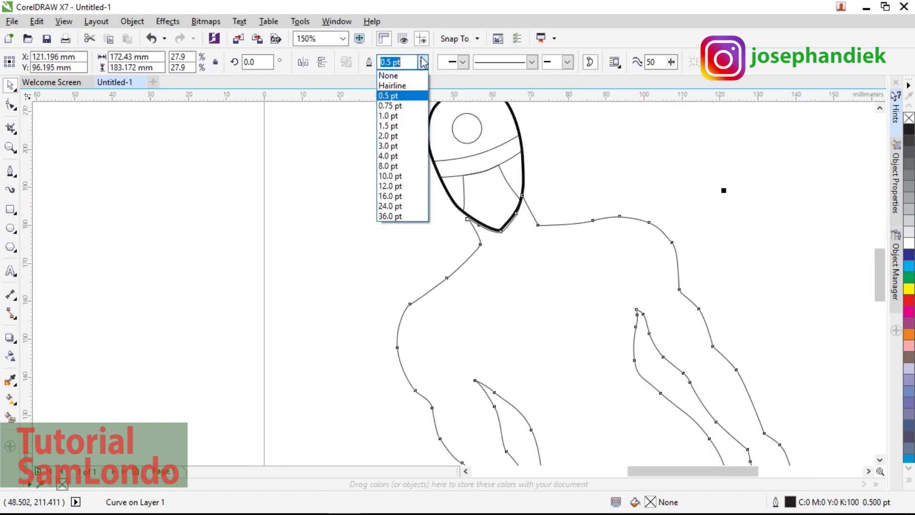
left_click(391, 126)
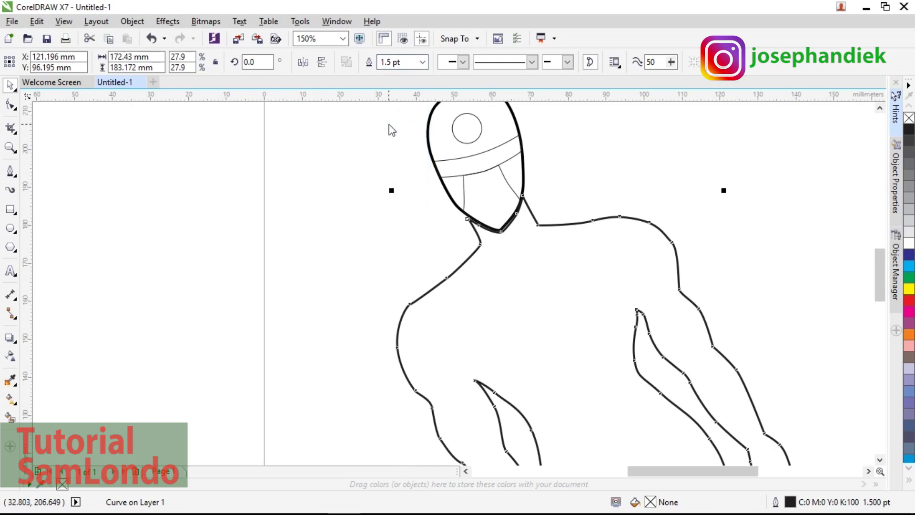
left_click(626, 170)
Step: Try to reshape the body curve by moving its neck corner node up onto the jaw outline, and undo the change
scroll(519, 210, "up", 3)
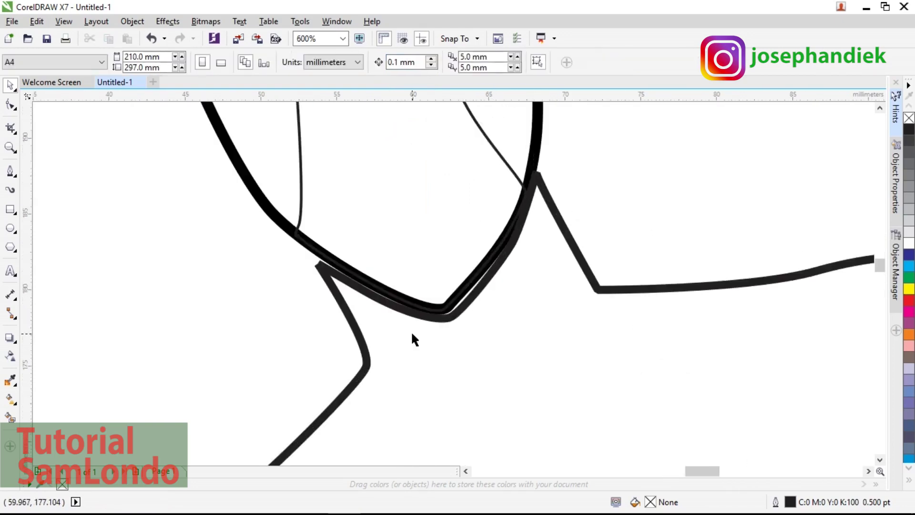
scroll(413, 334, "down", 1)
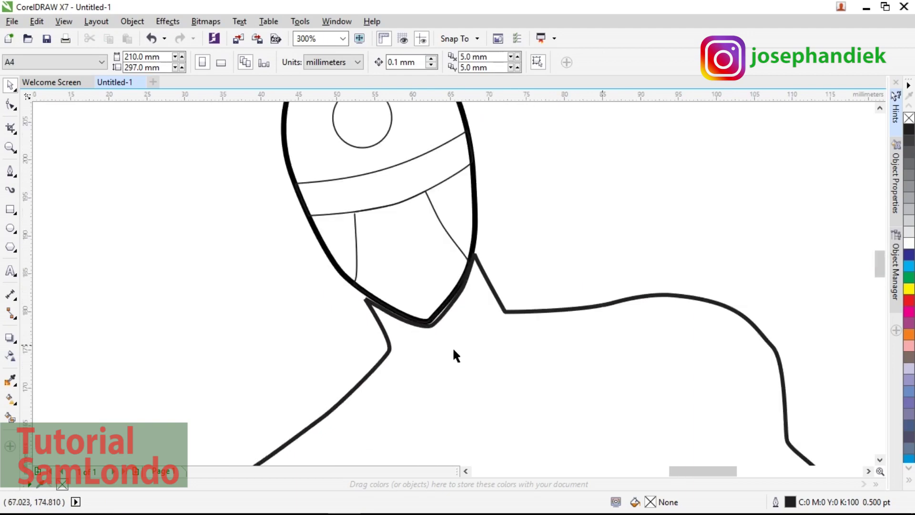
scroll(451, 351, "up", 1)
left_click(294, 256)
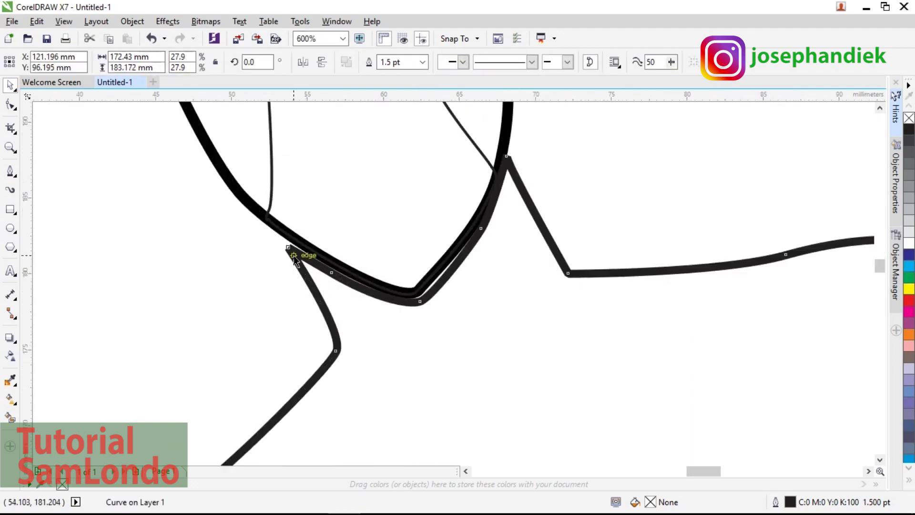
left_click(11, 104)
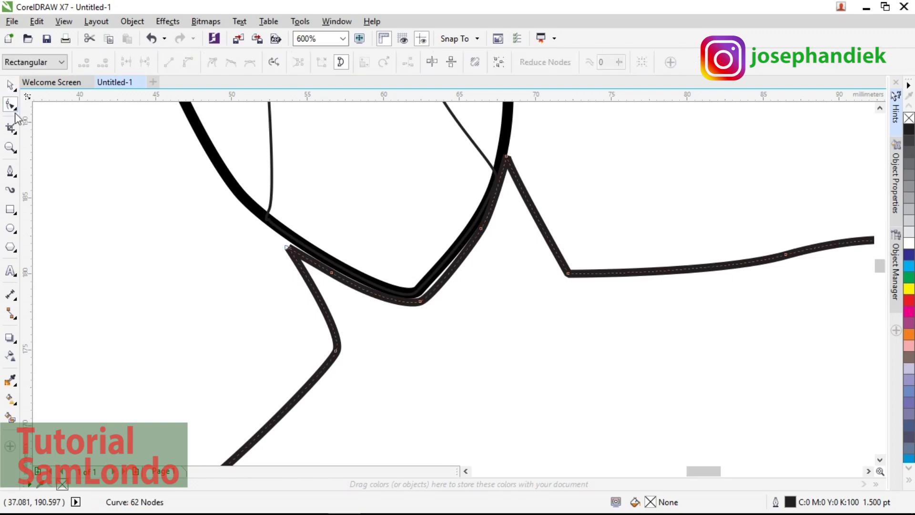
left_click_drag(290, 250, 287, 234)
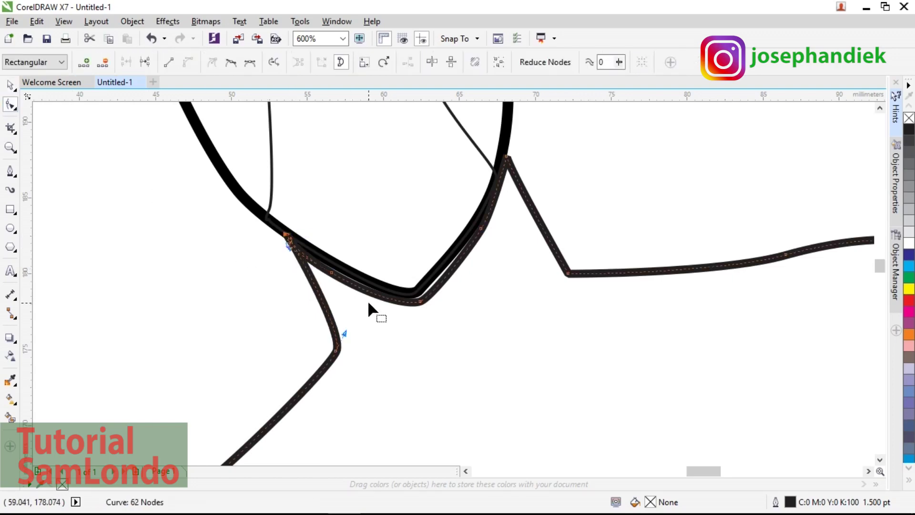
key("ctrl+z")
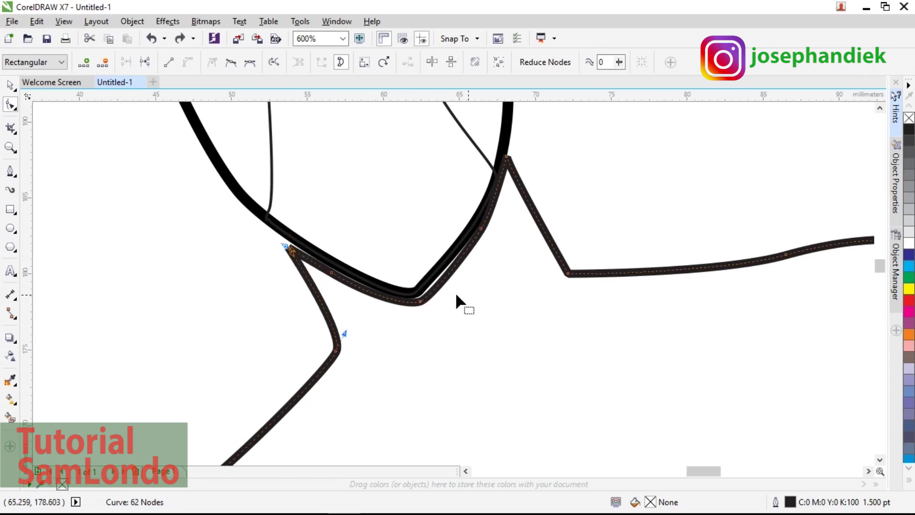
Step: Select the four head objects together and reposition the head slightly lower so it overlaps the body's neck edge
left_click(10, 85)
left_click(395, 218)
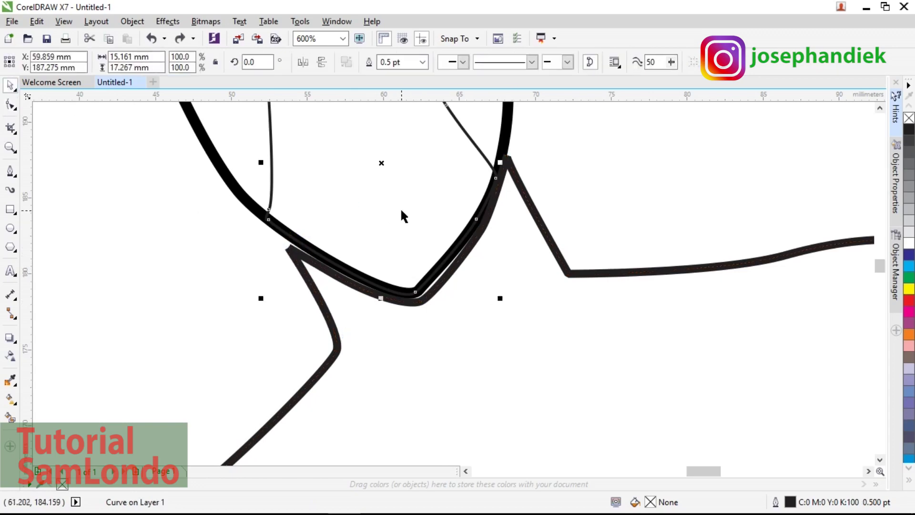
mouse_move(396, 166)
left_mouse_down()
mouse_move(418, 196)
mouse_move(534, 287)
mouse_move(551, 324)
left_mouse_up()
key("ctrl+z")
scroll(405, 172, "down", 4)
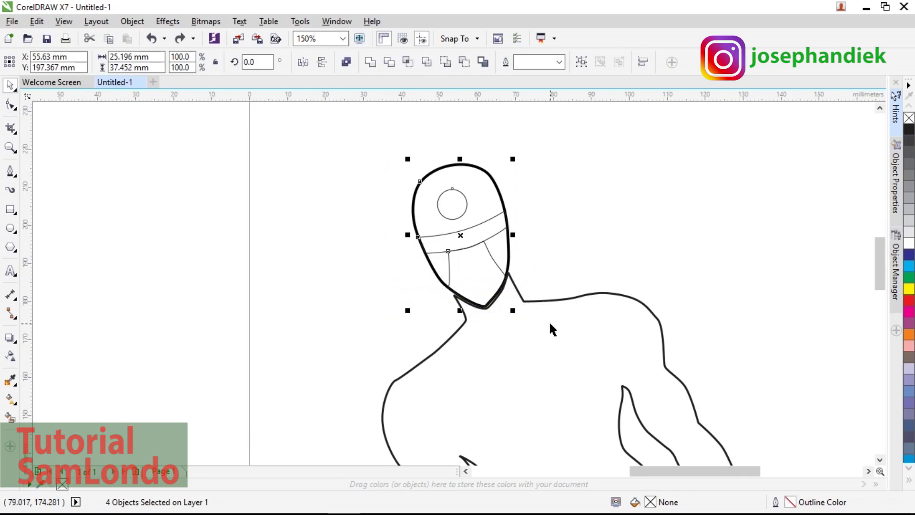
left_click_drag(477, 261, 575, 231)
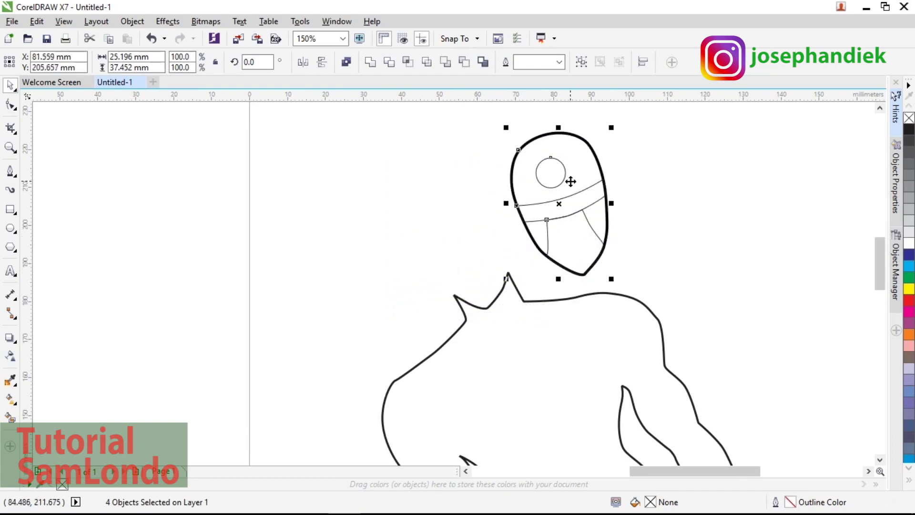
left_click_drag(581, 178, 484, 215)
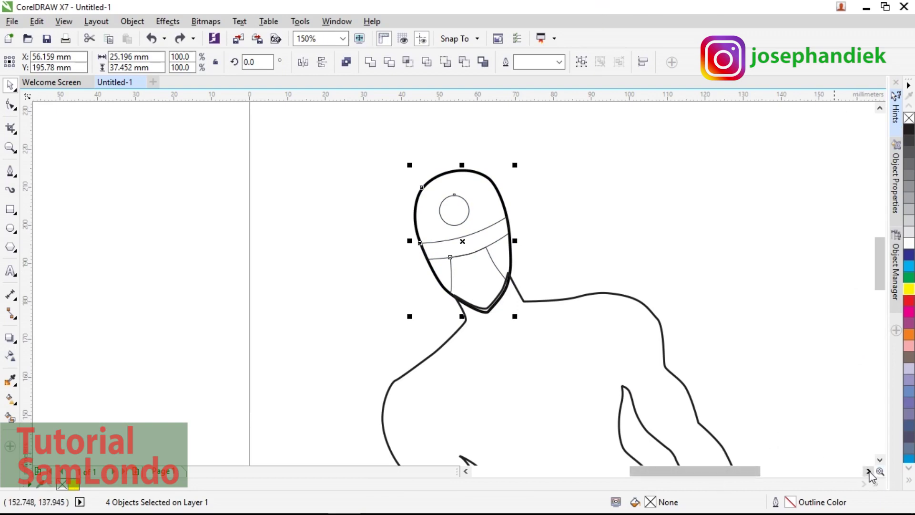
Step: Draw an open collarbone curve about 12 mm wide and 8 mm high with the Pen tool, inside the shoulder below the neck
scroll(882, 266, "down", 3)
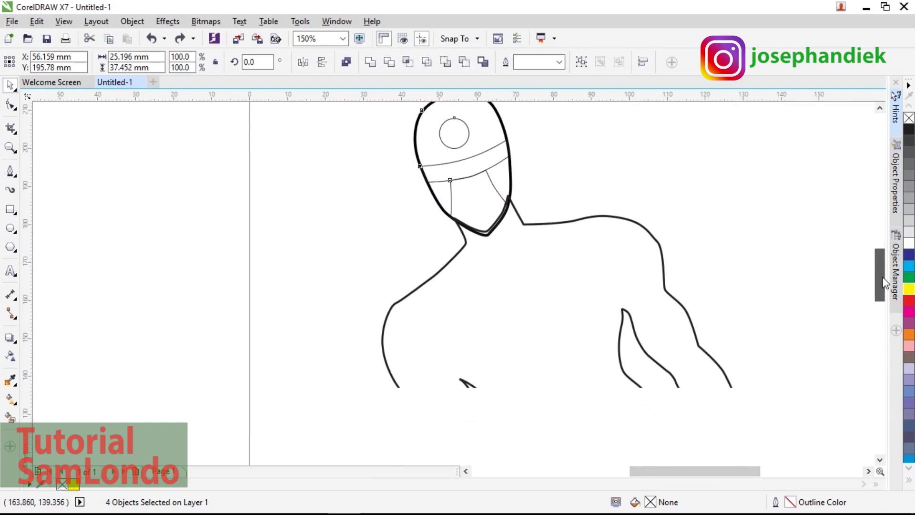
scroll(880, 276, "down", 3)
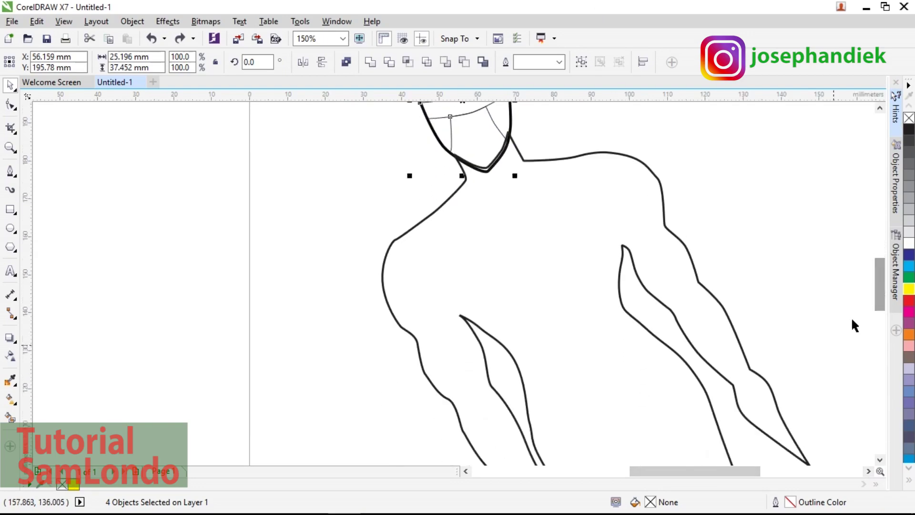
scroll(575, 305, "up", 1)
scroll(571, 300, "down", 1)
key("F5")
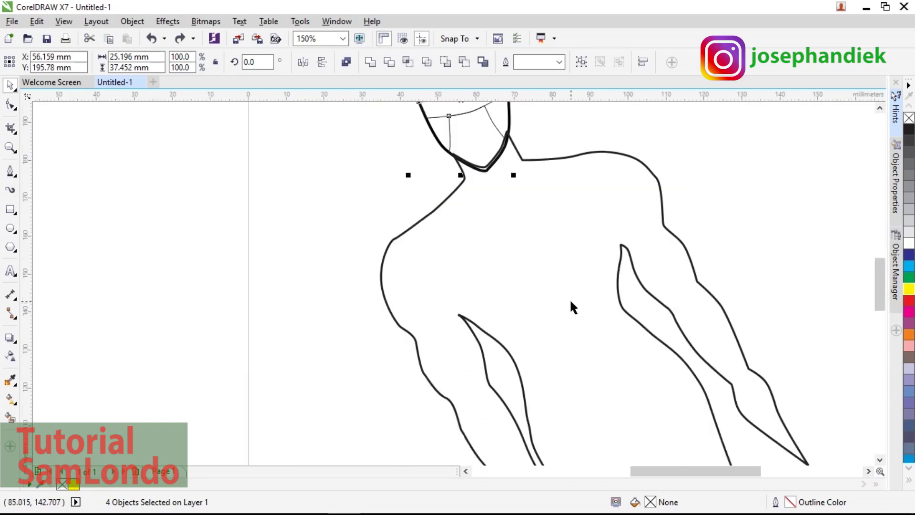
scroll(451, 193, "up", 1)
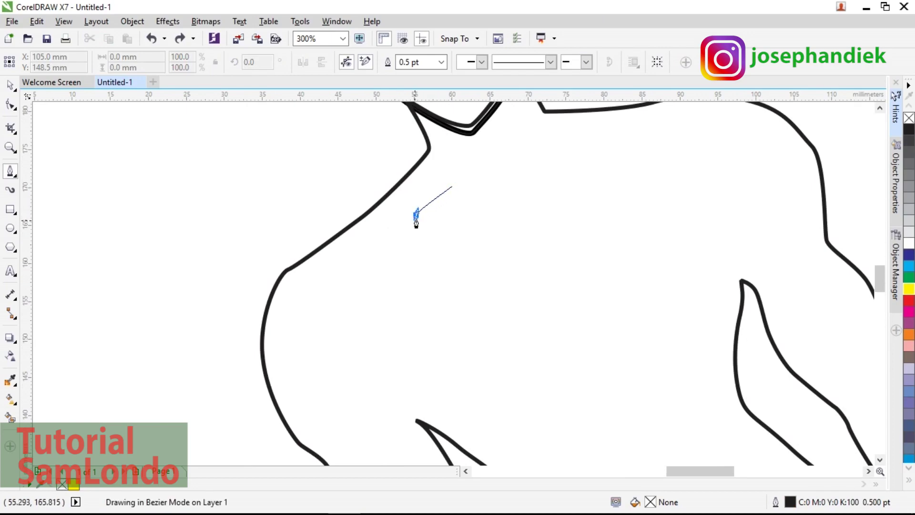
left_click_drag(416, 215, 356, 252)
key("Escape")
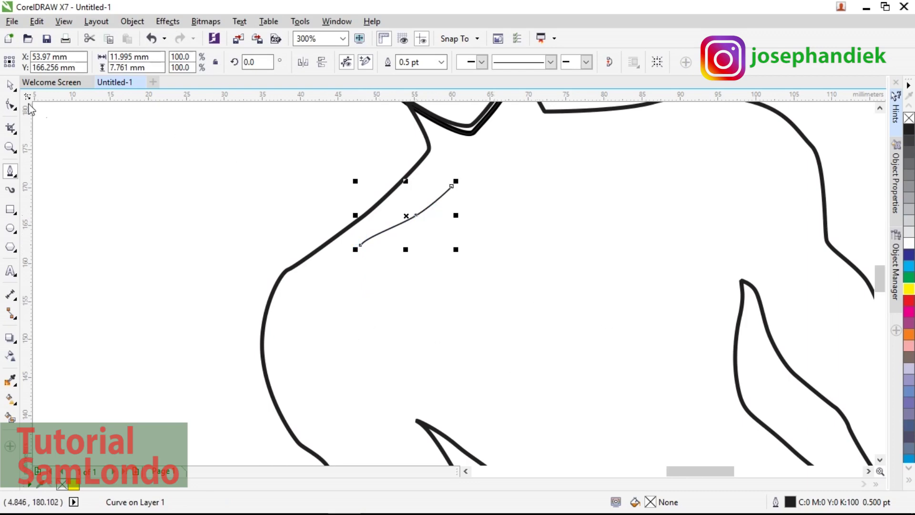
Step: Select the new collarbone curve and set its outline width to 0.5 pt
left_click(10, 85)
left_click(468, 298)
left_click(405, 233)
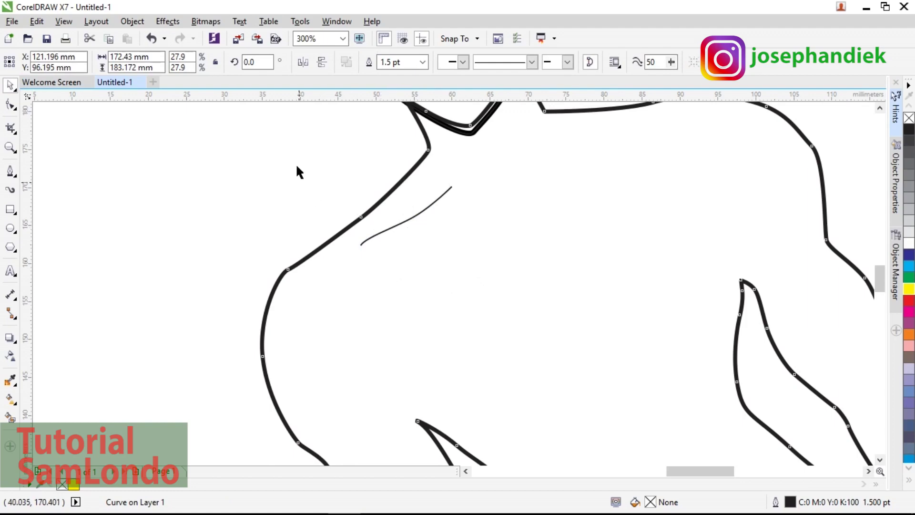
left_click(10, 189)
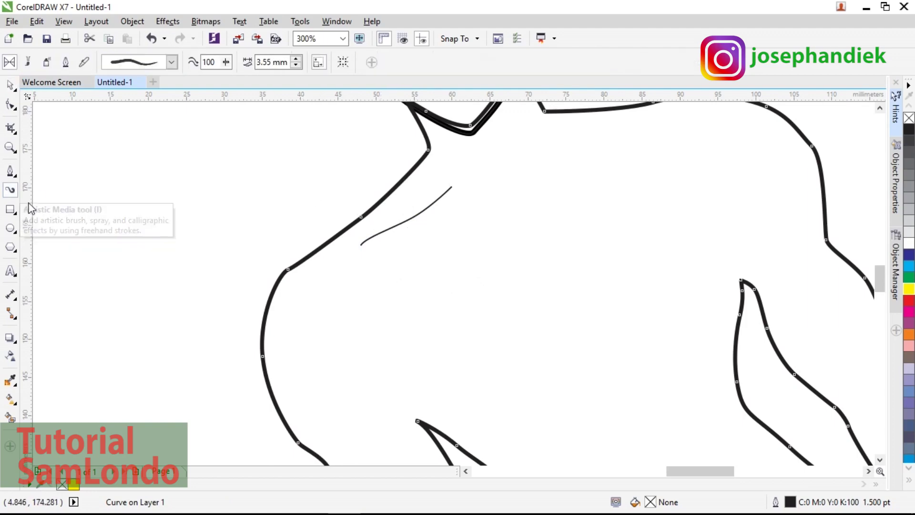
left_click(429, 211)
left_click(422, 62)
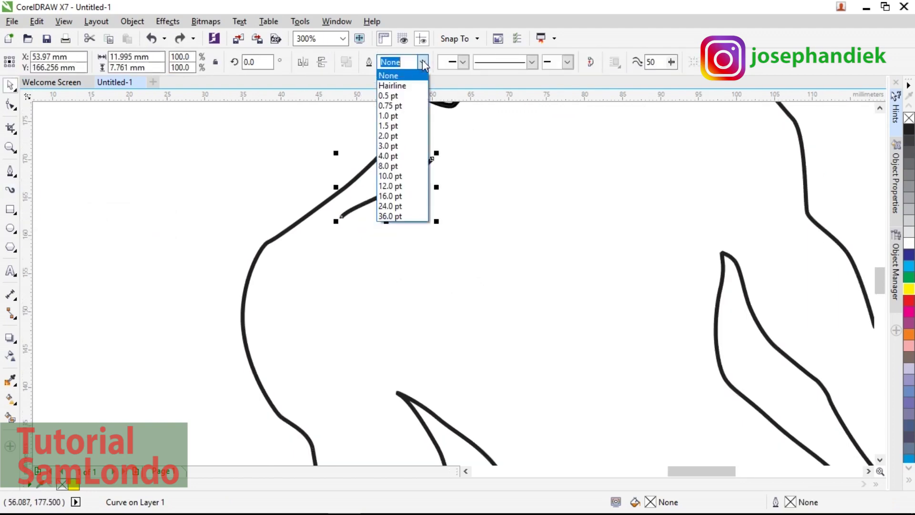
left_click(394, 97)
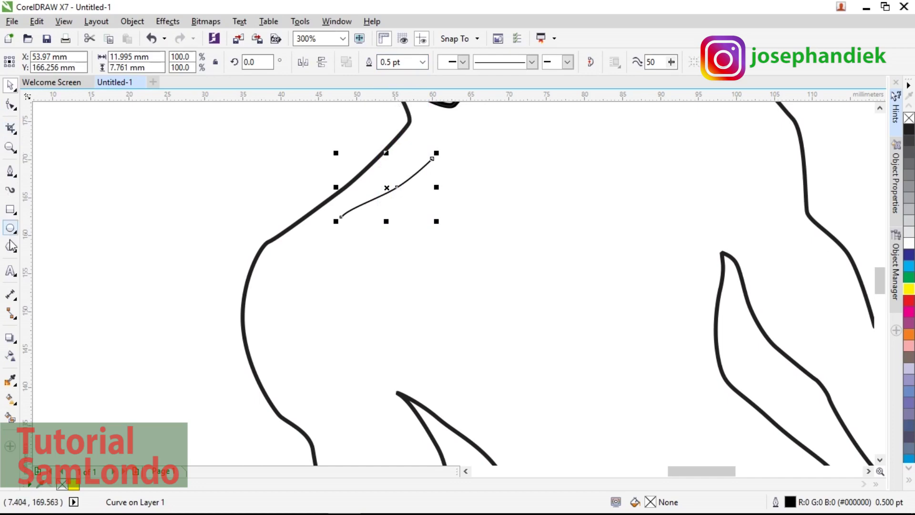
Step: Apply a thin preset stroke with tapered ends to the collarbone curve using the Artistic Media tool
left_click(14, 190)
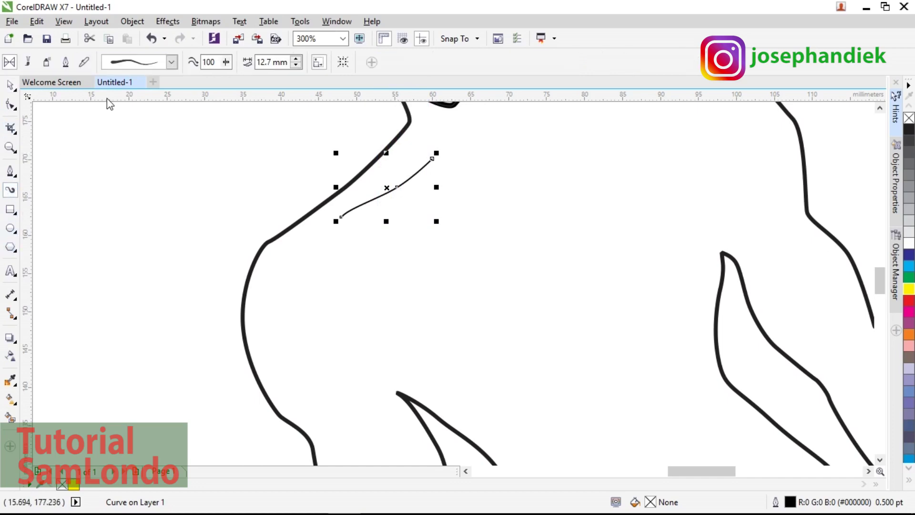
left_click(172, 62)
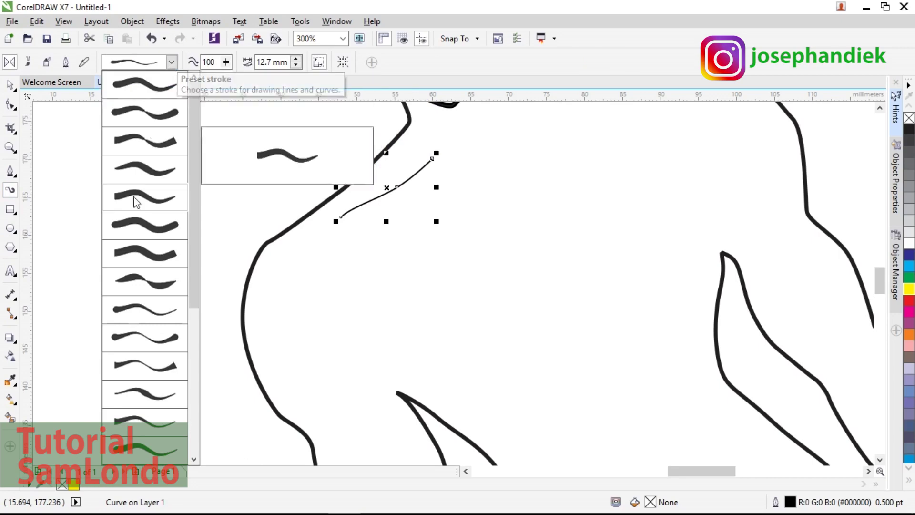
left_click(155, 398)
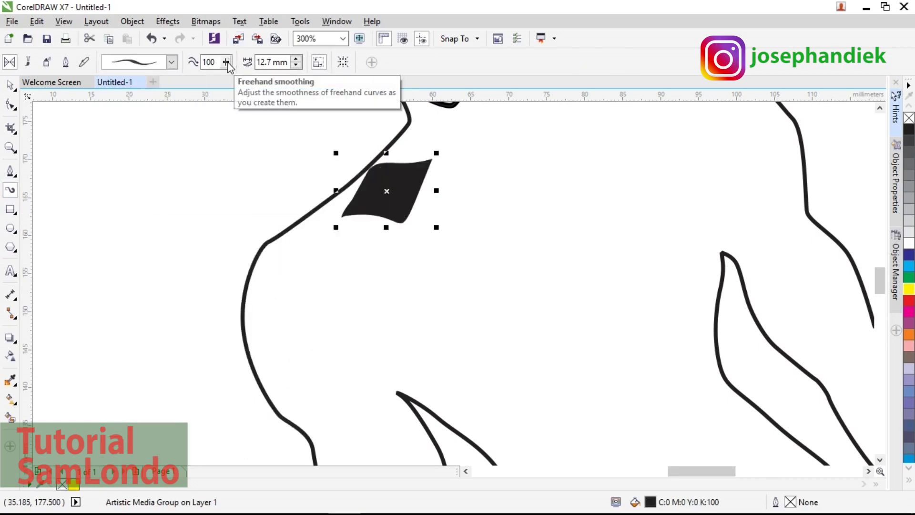
Step: Reduce the collarbone stroke's artistic media width to 0.762 mm
left_click(296, 65)
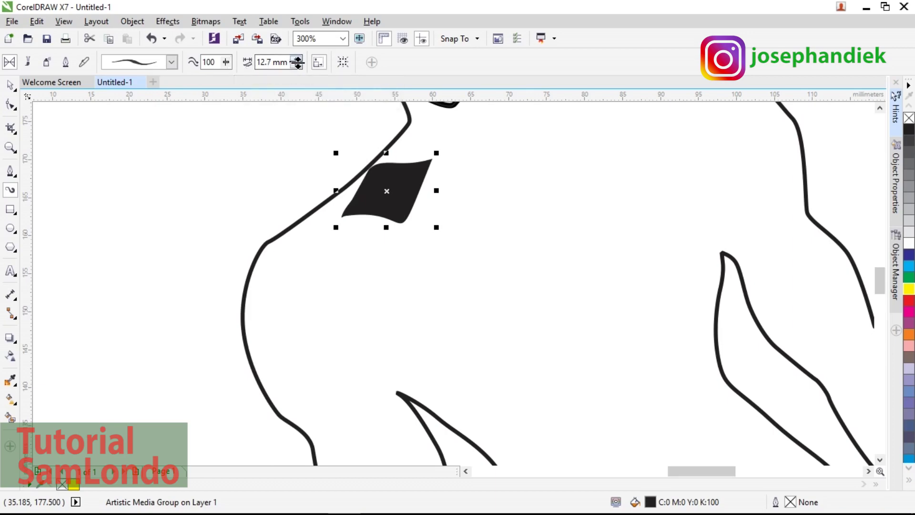
left_click(296, 65)
left_click(296, 66)
left_click(297, 66)
left_click(296, 65)
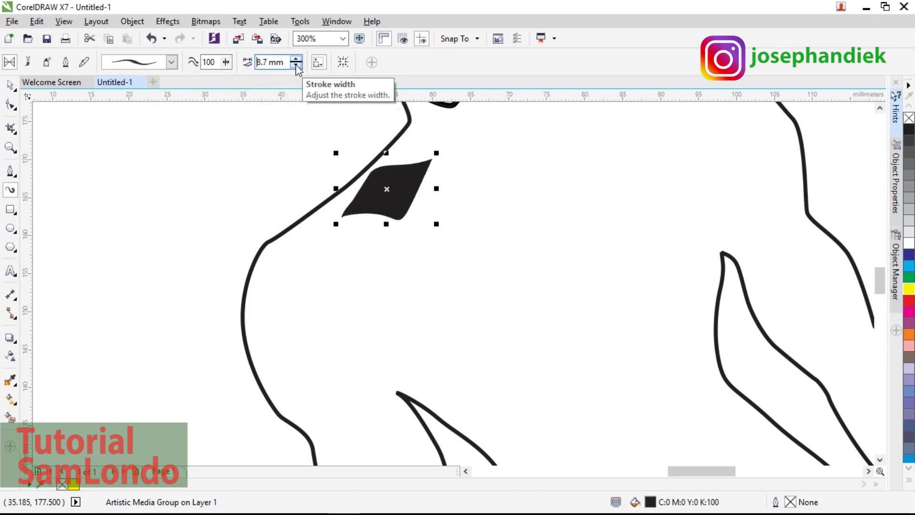
left_click(296, 66)
left_click(296, 66)
left_click(296, 66)
left_click(296, 66)
left_click(296, 66)
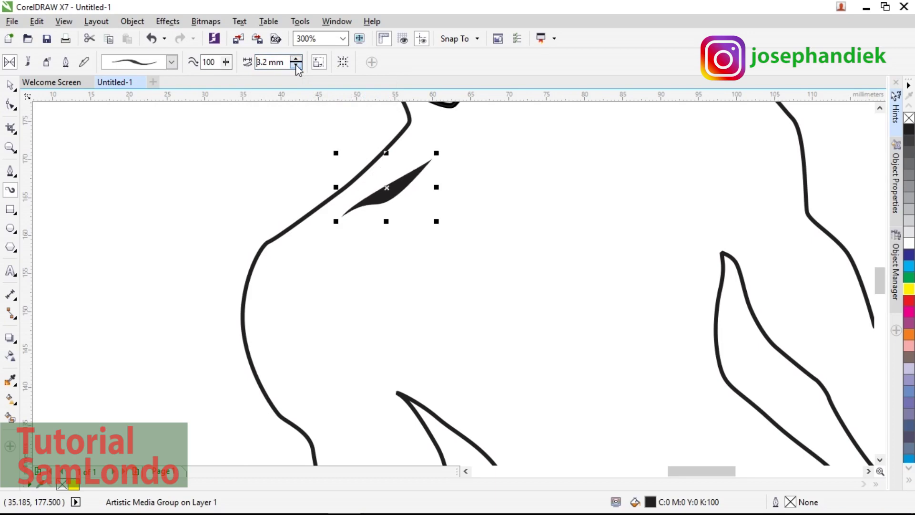
left_click(296, 66)
left_click(296, 65)
left_click(296, 66)
left_click(296, 66)
left_click(296, 66)
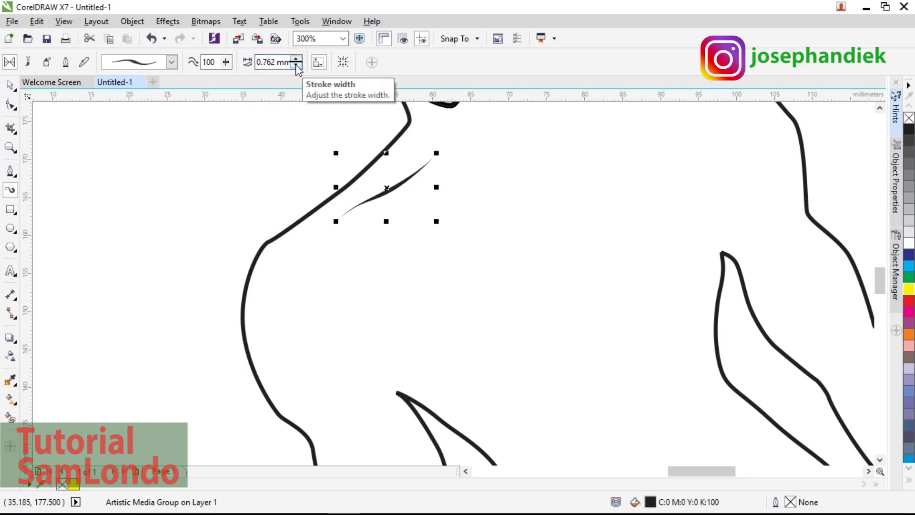
Step: Draw an open chest curve about 11 mm wide and 16 mm high below the collarbone and give it a tapered preset stroke 1.262 mm wide
key("F5")
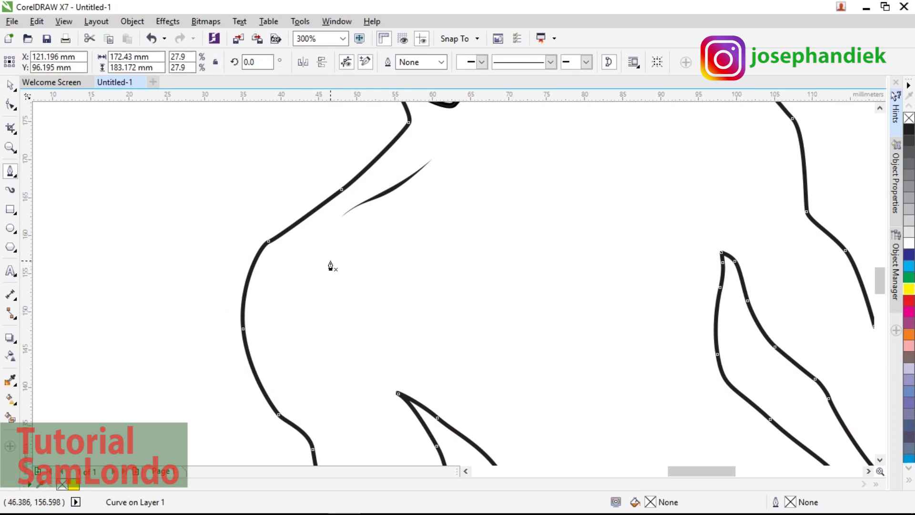
left_click(328, 239)
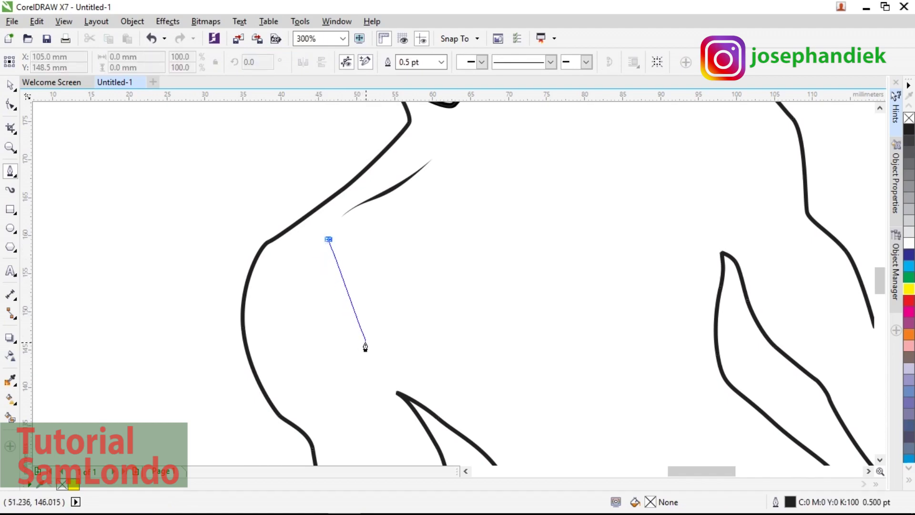
left_click_drag(350, 324, 435, 377)
left_click(11, 190)
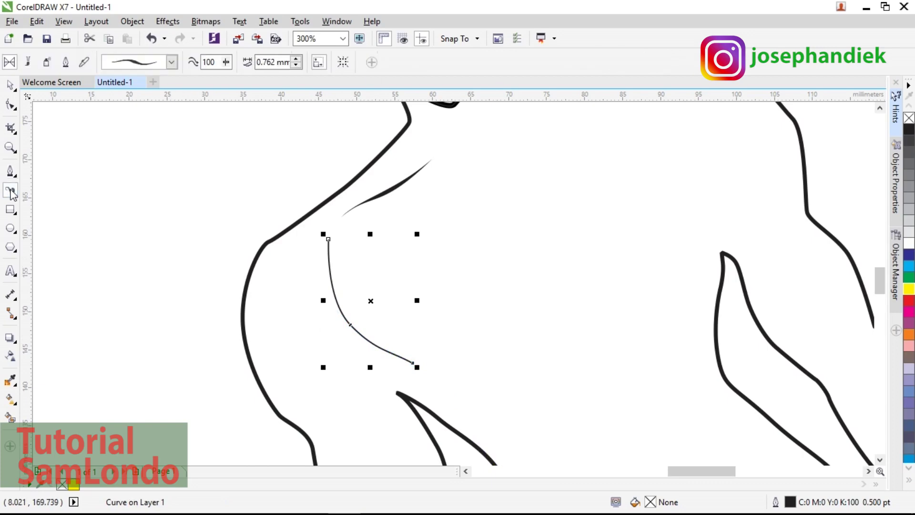
left_click(295, 65)
left_click(10, 171)
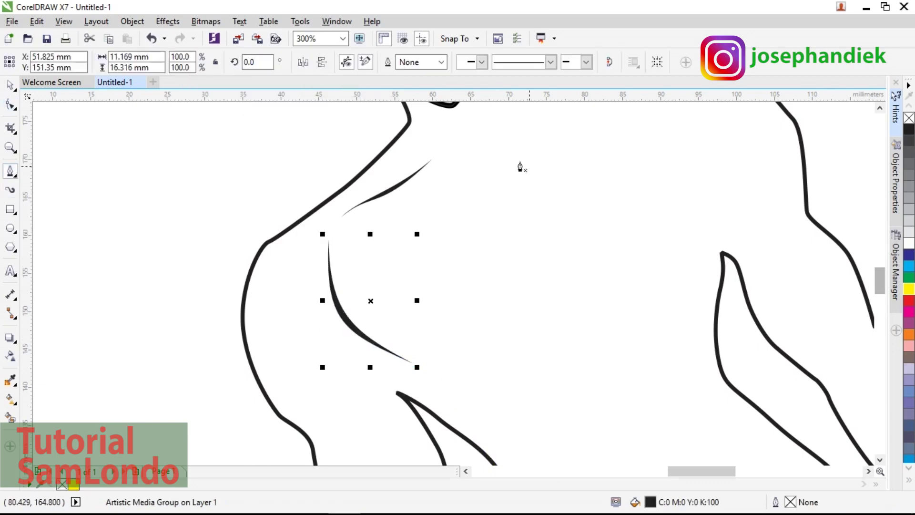
scroll(519, 165, "up", 3)
left_click(524, 229)
left_click_drag(591, 226, 628, 220)
key("ctrl+z")
left_click(535, 220)
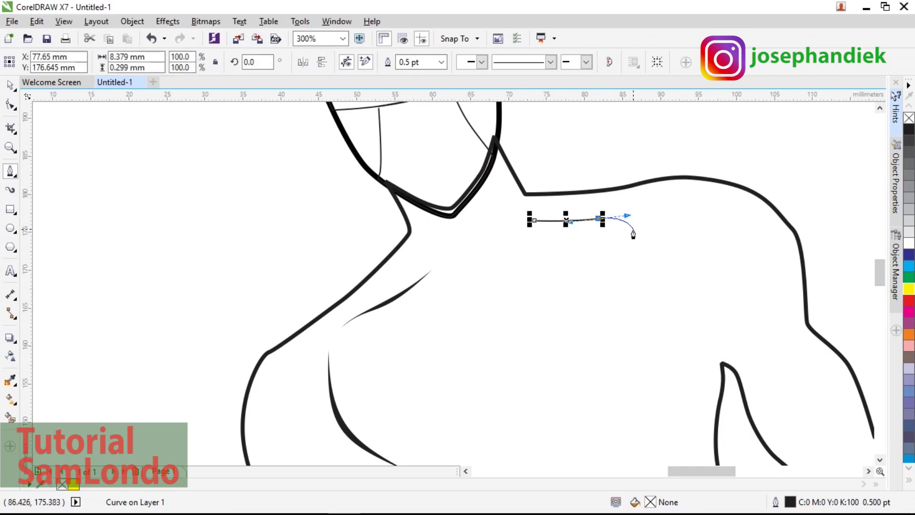
key("ctrl+z")
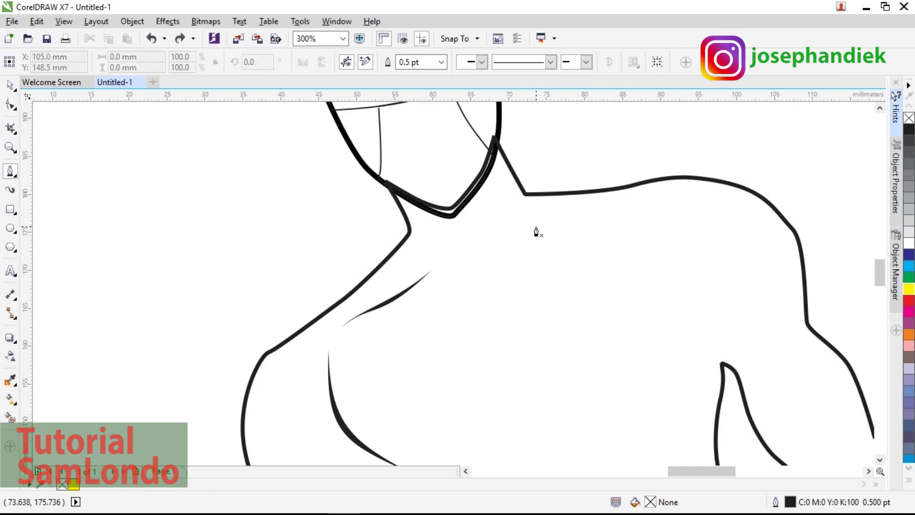
Step: Draw a shallow collarbone curve about 8 mm wide below the opposite shoulder line and give it a 0.762 mm tapered preset stroke
left_click_drag(547, 235, 626, 222)
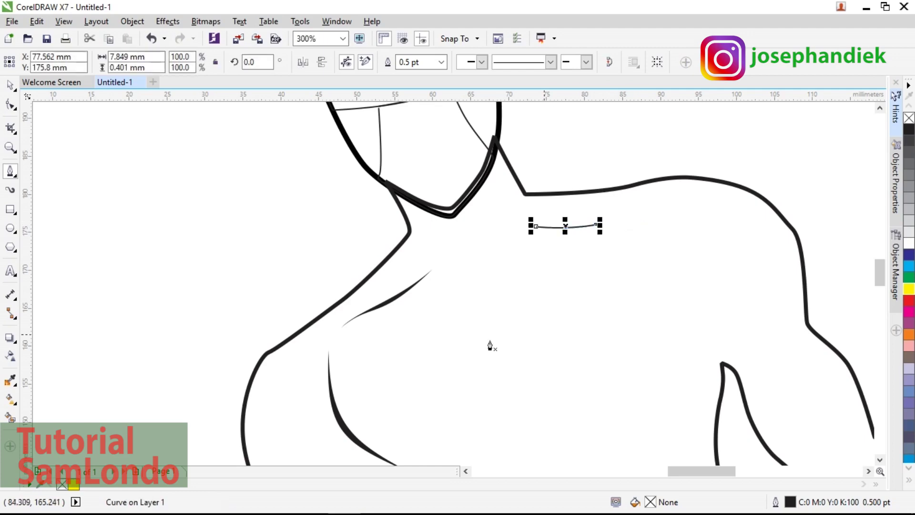
left_click(12, 190)
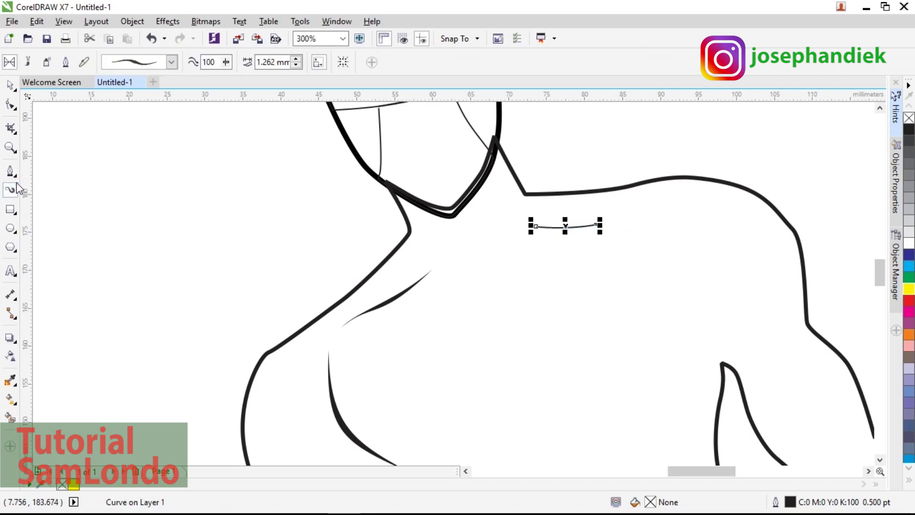
left_click(297, 60)
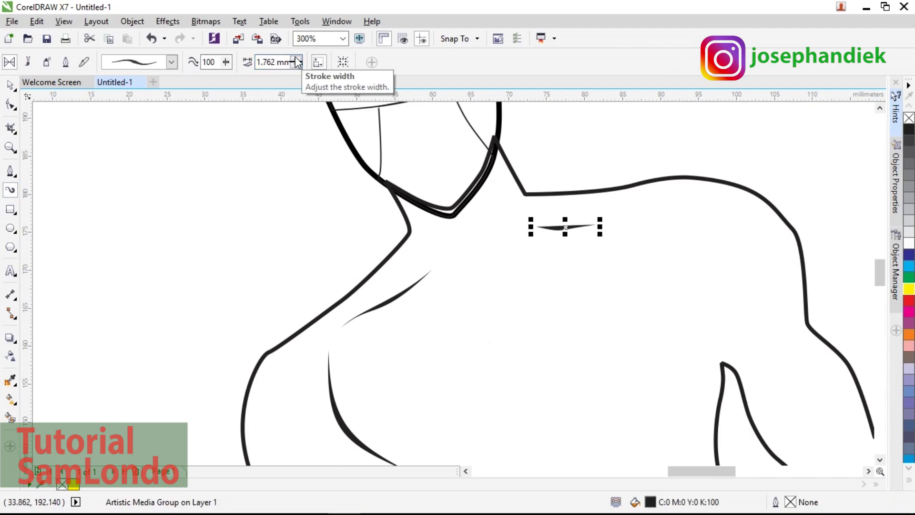
left_click(296, 66)
left_click(296, 65)
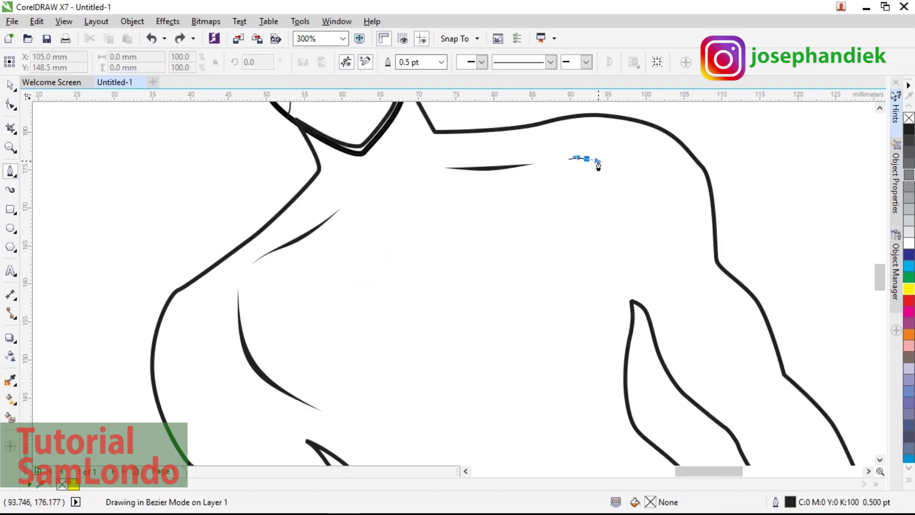
Step: Draw an open curve with the Pen tool that bends from beside the second collarbone stroke down towards the armpit
left_click(597, 161)
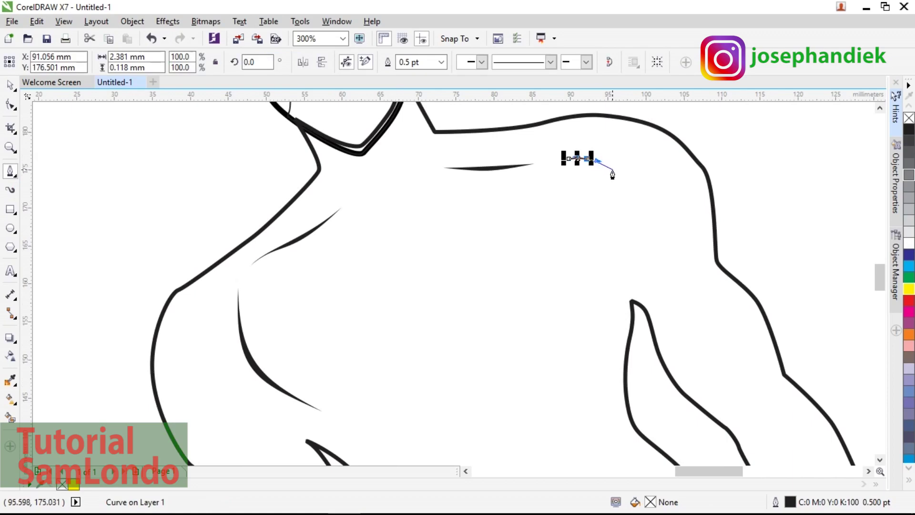
left_click(612, 174)
left_click_drag(623, 242, 620, 273)
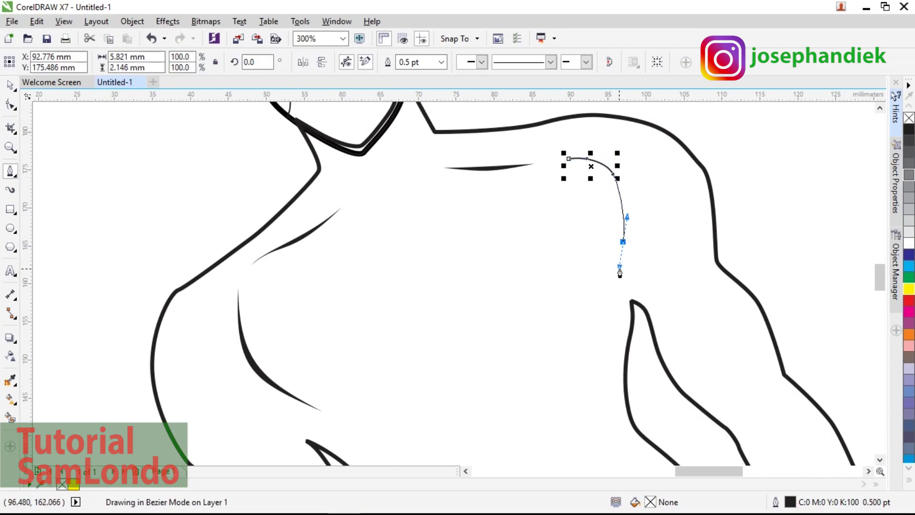
left_click_drag(605, 336, 599, 359)
Step: Delete the extra node at the upper bend of the shoulder curve to smooth it
scroll(620, 207, "up", 3)
key("F10")
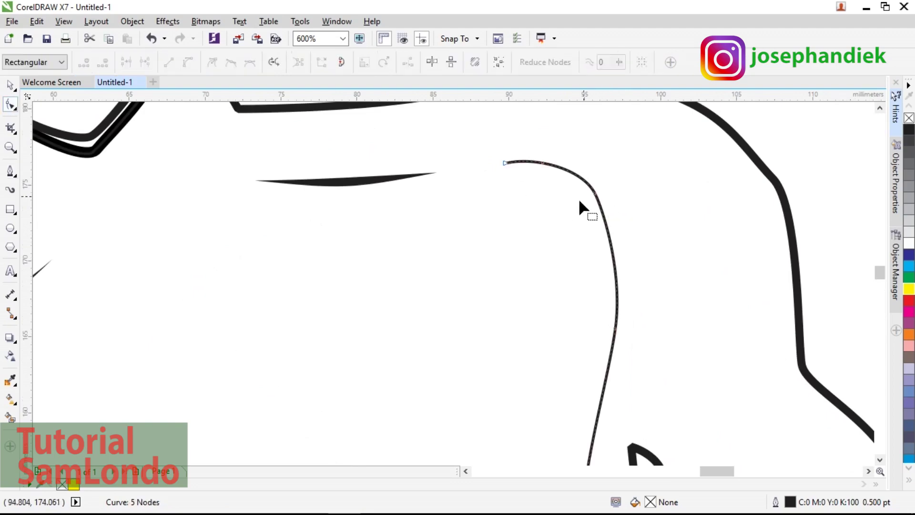
left_click(595, 193)
key("Delete")
scroll(641, 239, "down", 2)
Step: Apply the tapered preset stroke at 0.762 mm width to the shoulder curve and deselect it
left_click(11, 189)
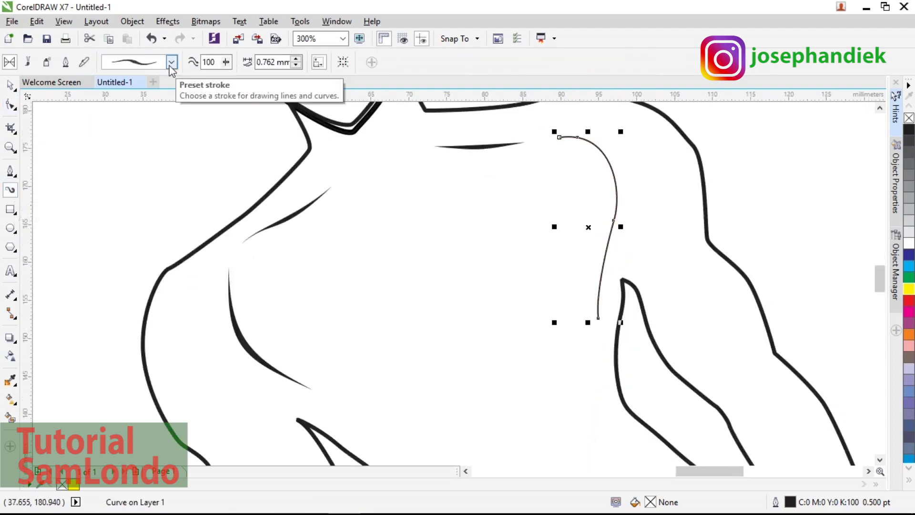
left_click(172, 62)
left_click(134, 77)
scroll(849, 286, "down", 2)
left_click(851, 471)
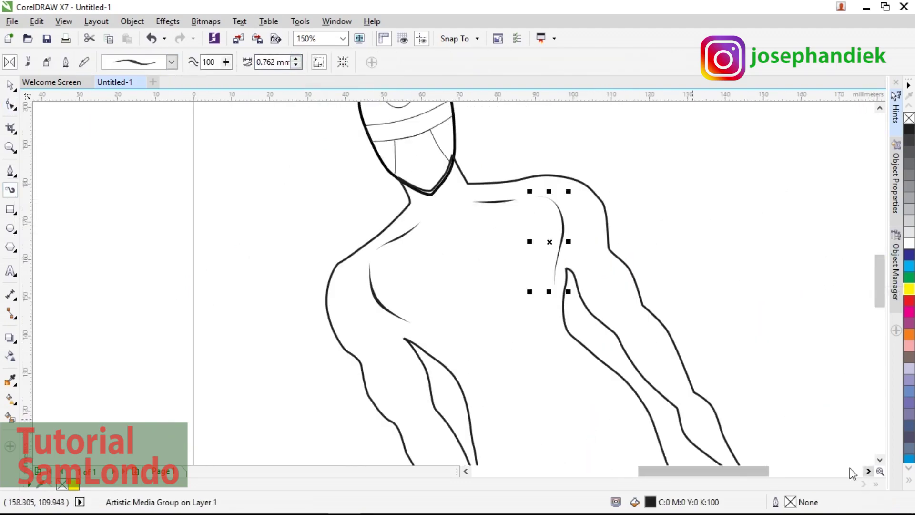
left_click(10, 85)
left_click(654, 224)
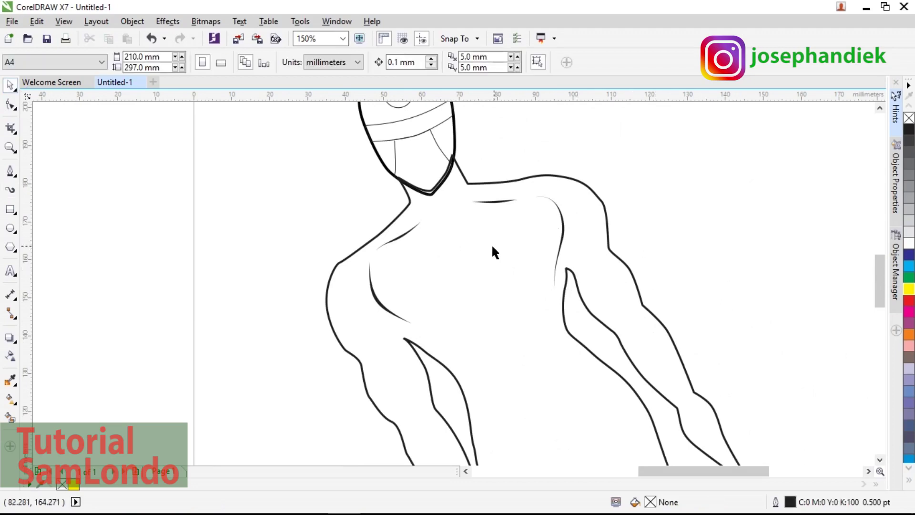
Step: Draw a slanted open curve with the Pen tool in the middle of the chest, running down from between the collarbone strokes
left_click(11, 171)
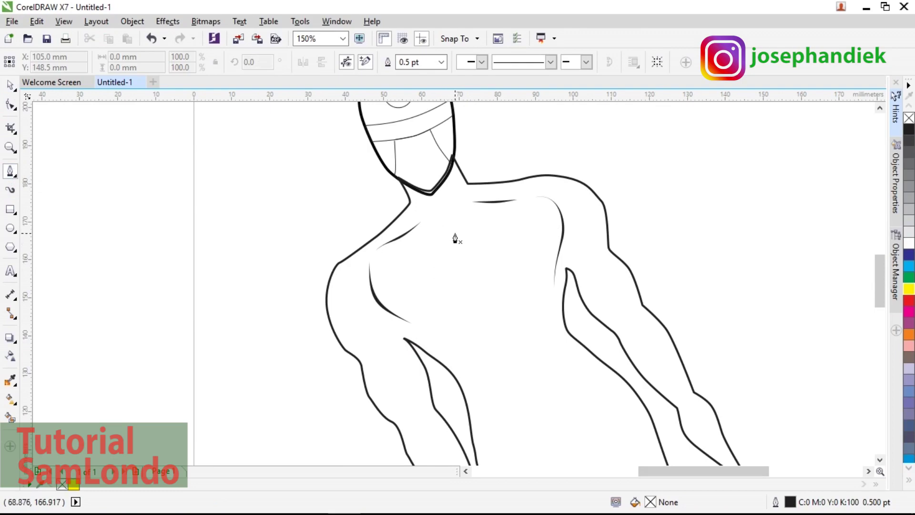
left_click(474, 288)
key("ctrl+z")
left_click_drag(471, 293, 501, 298)
scroll(472, 251, "up", 2)
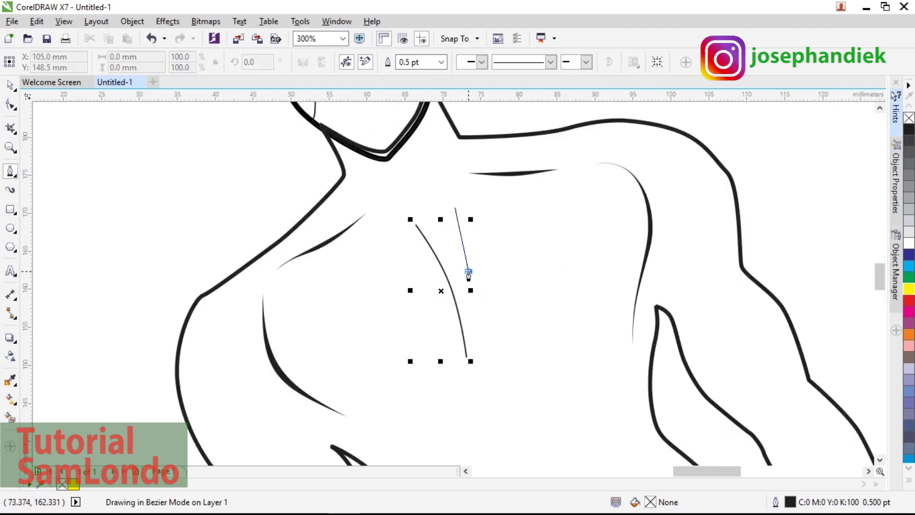
key("Escape")
left_click(449, 205)
left_click(459, 248)
left_click(502, 341)
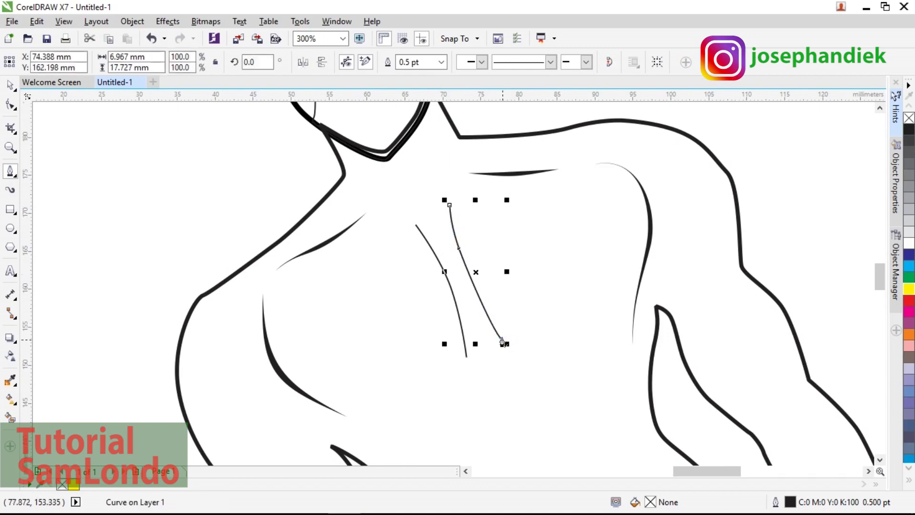
key("ctrl+z")
Step: Draw a second central chest curve about 7 mm wide and 18 mm high beside the first one
left_click(447, 211)
left_click_drag(456, 253, 464, 274)
left_click_drag(501, 350, 521, 378)
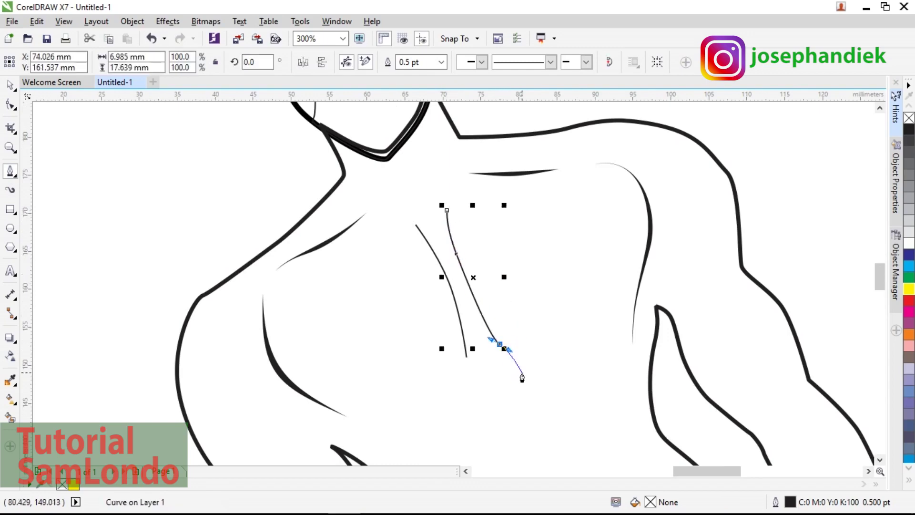
Step: Refine the shape of the two central chest curves by adjusting their nodes with the Shape tool
key("F10")
scroll(465, 259, "up", 2)
left_click_drag(448, 241, 500, 398)
left_click(367, 183)
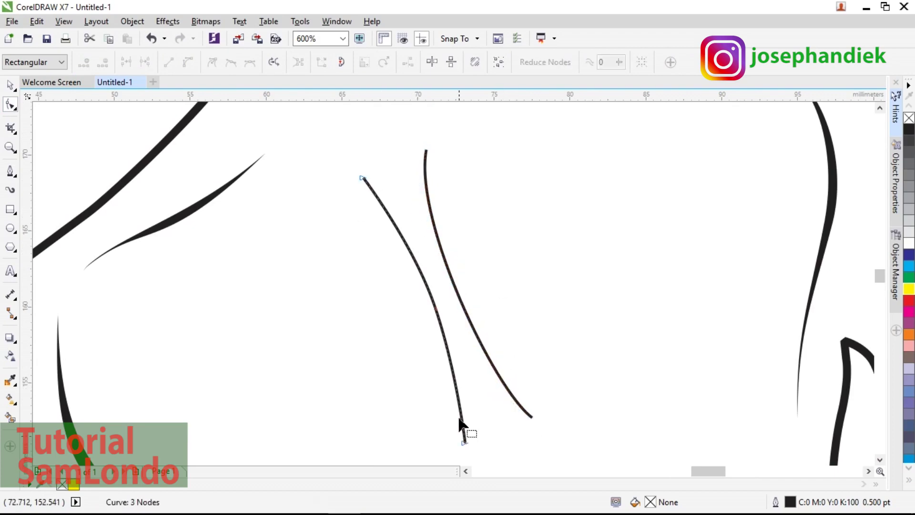
left_click(464, 443)
left_click_drag(459, 370, 464, 376)
scroll(424, 341, "down", 2)
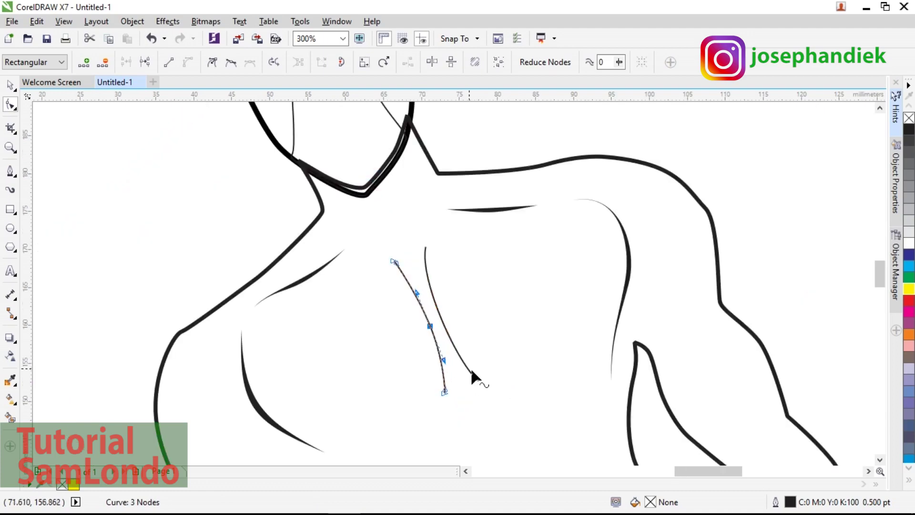
Step: Apply the tapered preset stroke to the first central chest curve with a width of 0.762 mm
left_click(11, 190)
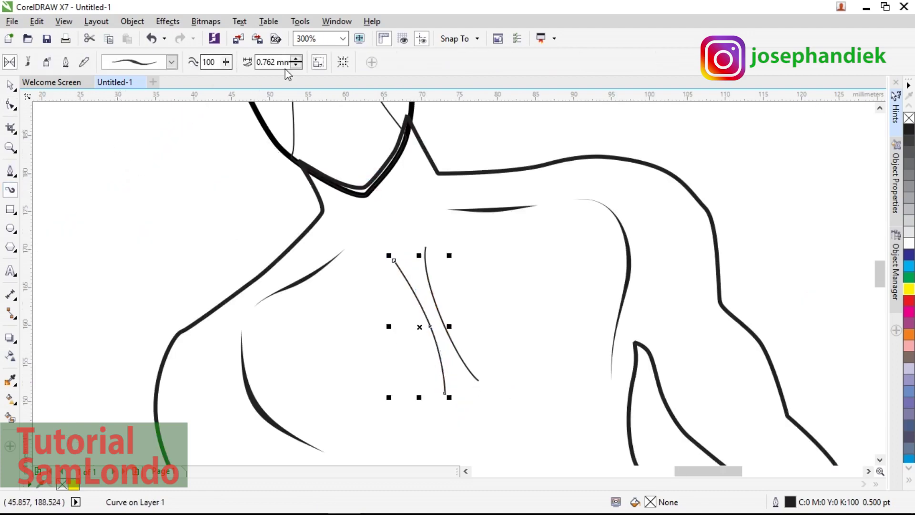
left_click(296, 59)
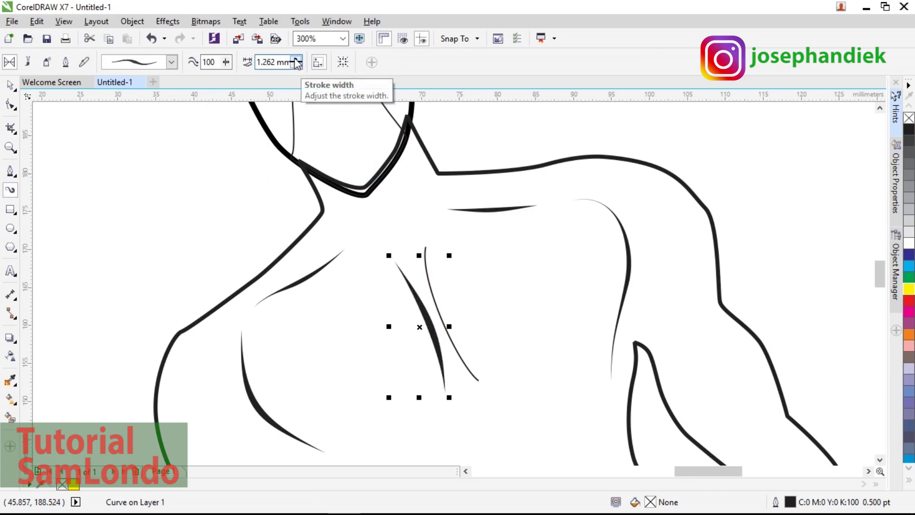
left_click(296, 65)
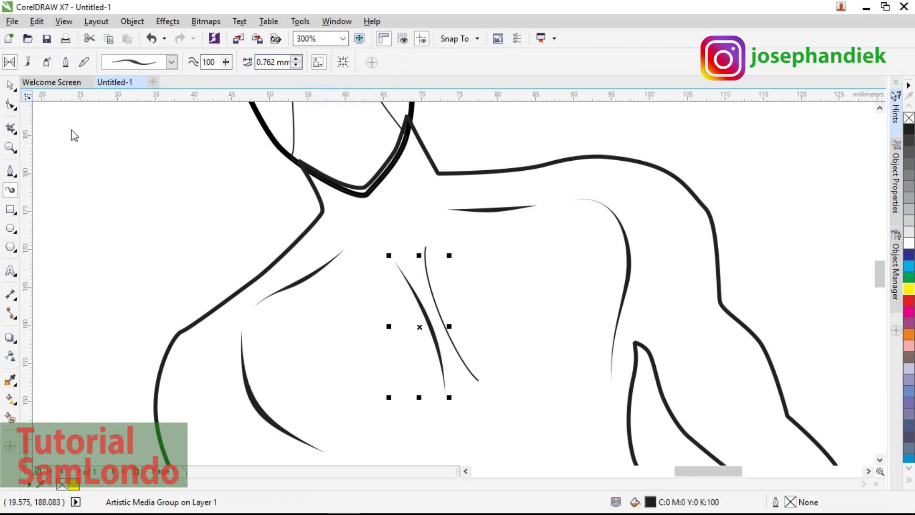
Step: Select the second central chest curve and give it the same tapered preset stroke at 0.762 mm width
left_click(446, 316)
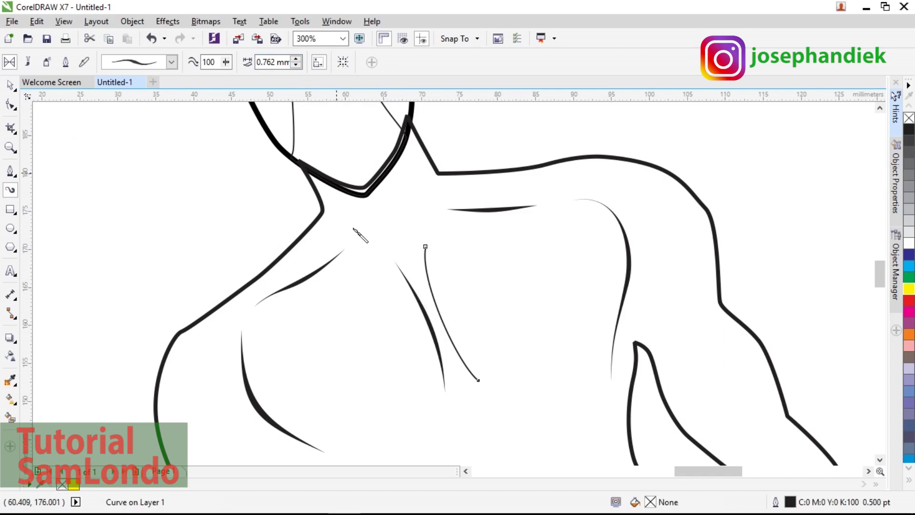
left_click(296, 59)
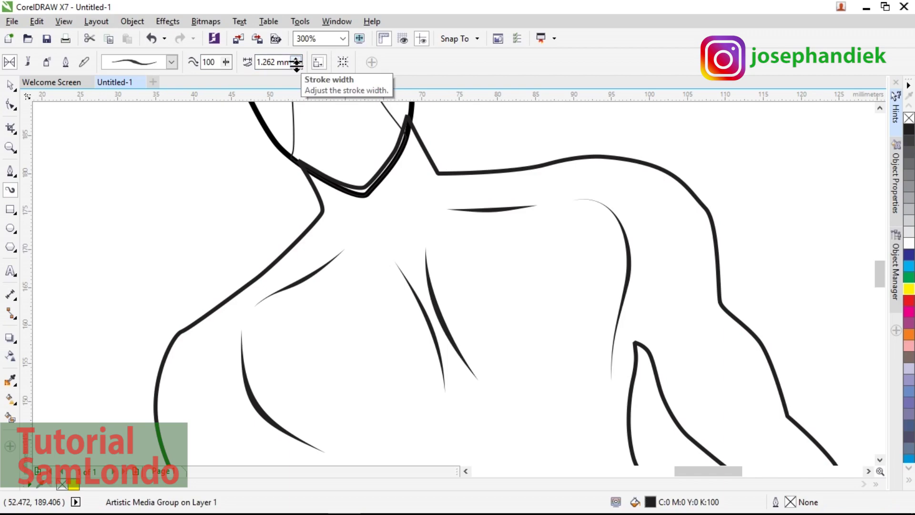
left_click(296, 65)
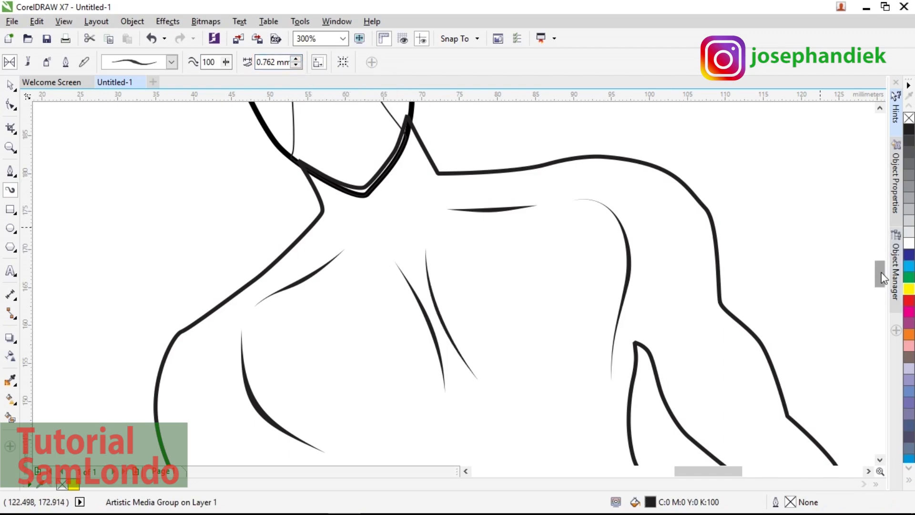
scroll(882, 277, "down", 2)
scroll(553, 275, "down", 1)
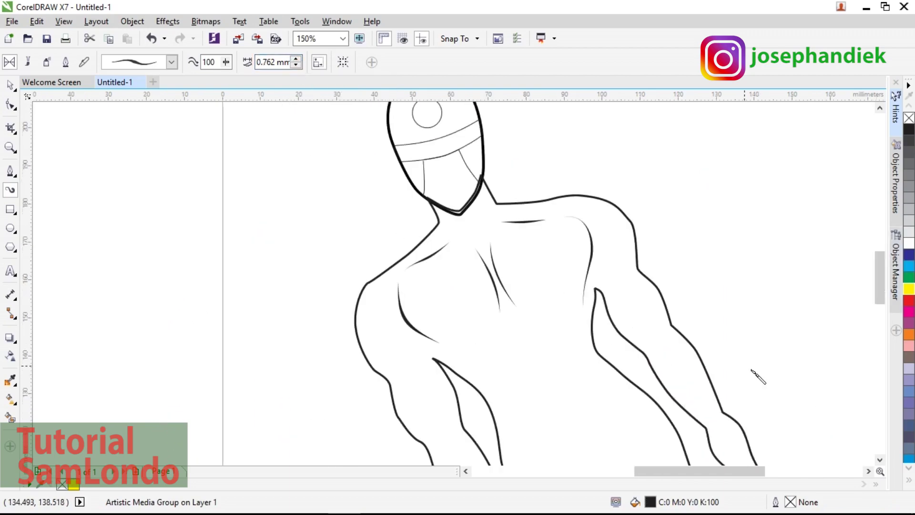
scroll(795, 401, "down", 1)
scroll(778, 409, "up", 1)
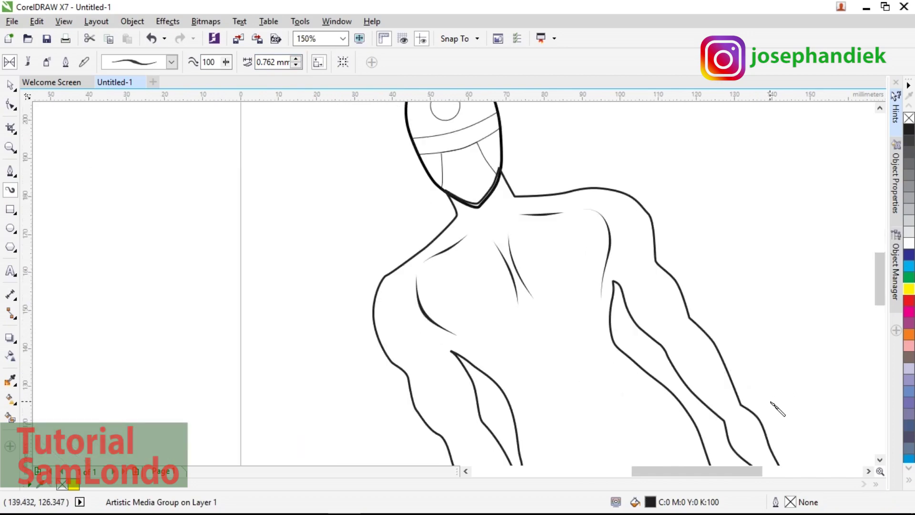
left_click_drag(737, 474, 746, 473)
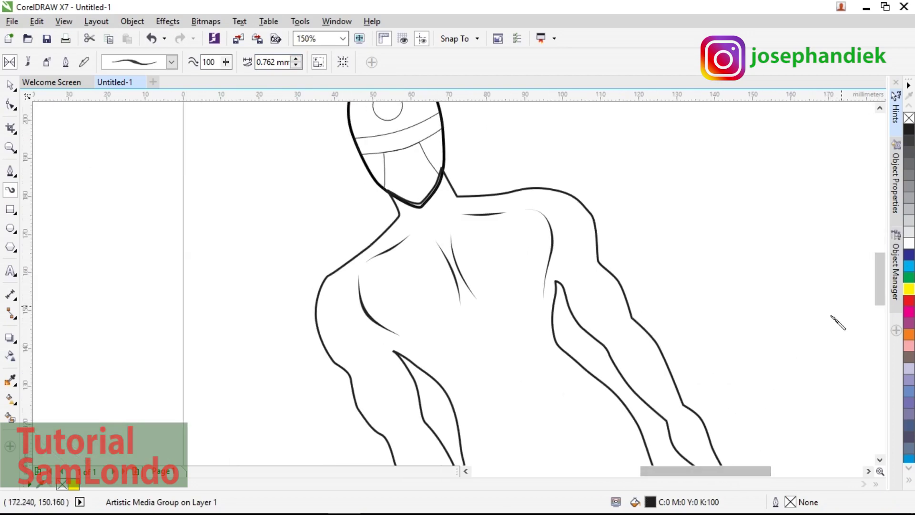
left_click_drag(880, 276, 879, 292)
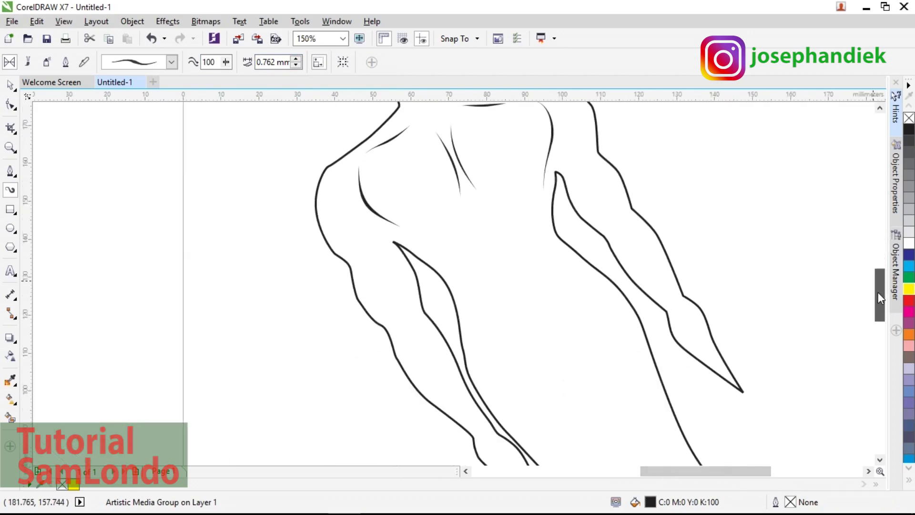
key("F5")
scroll(470, 295, "up", 1)
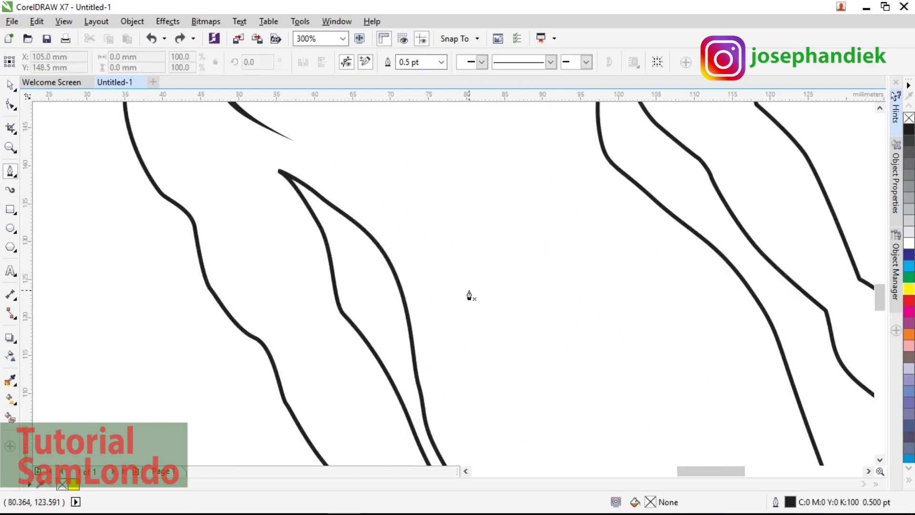
scroll(469, 296, "down", 1)
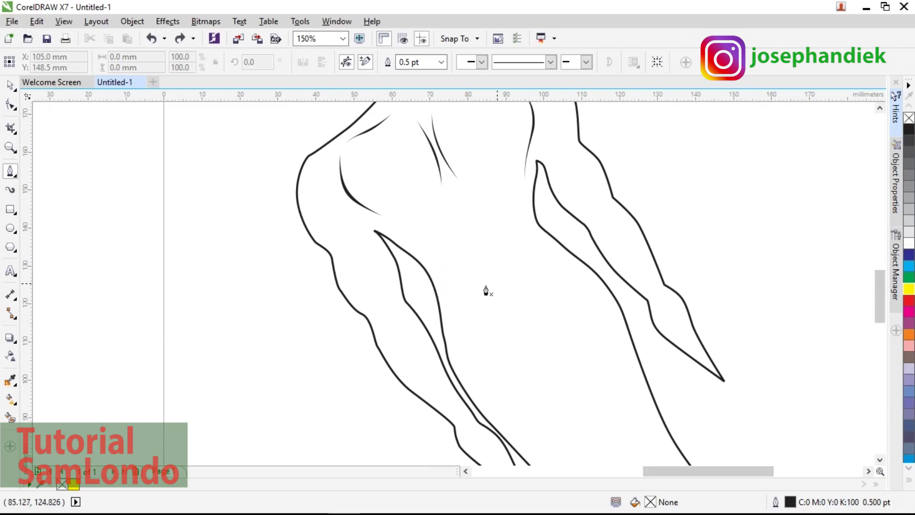
scroll(435, 292, "up", 1)
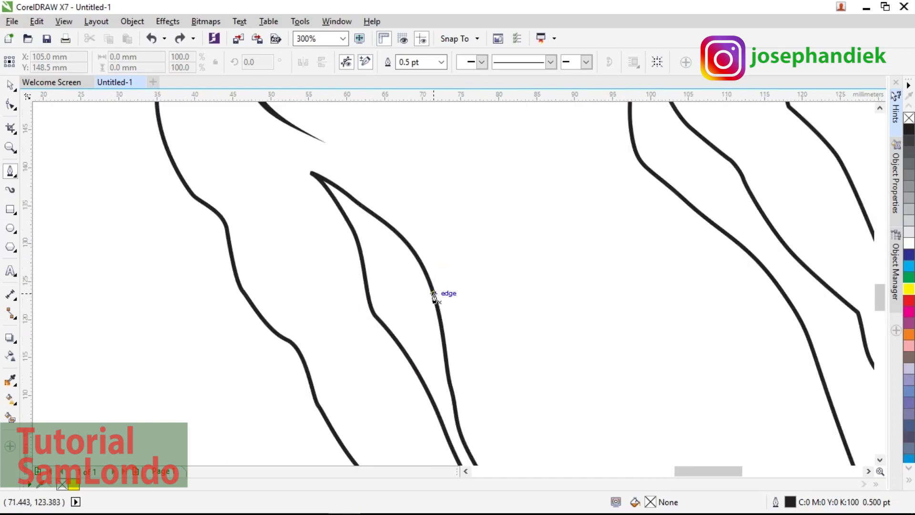
key("space")
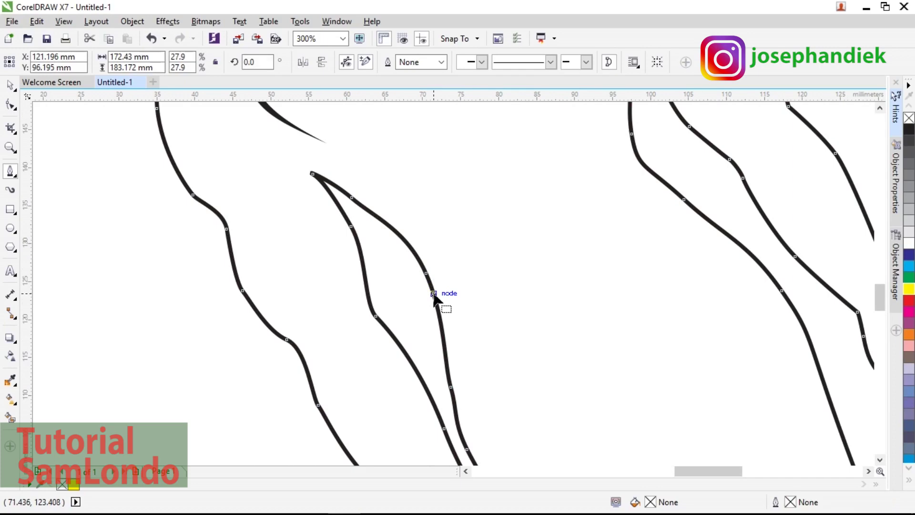
double_click(433, 293)
left_click_drag(437, 291, 463, 289)
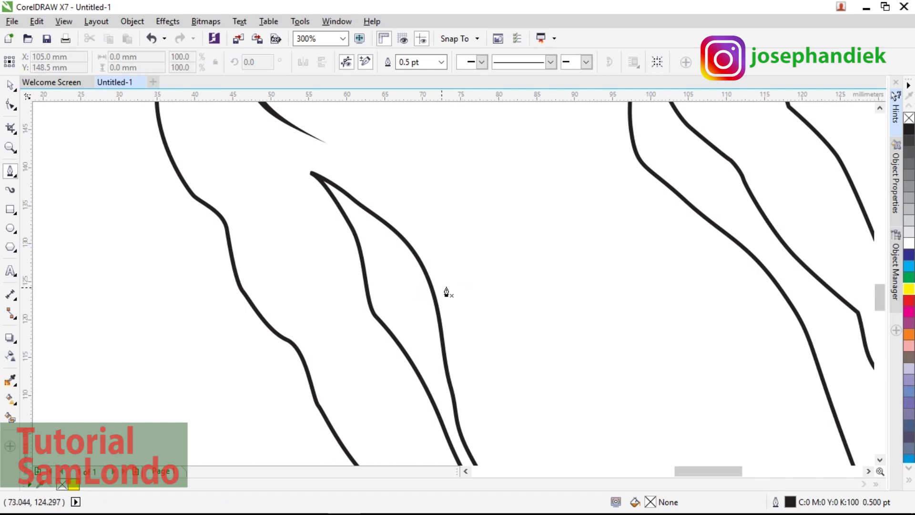
key("space")
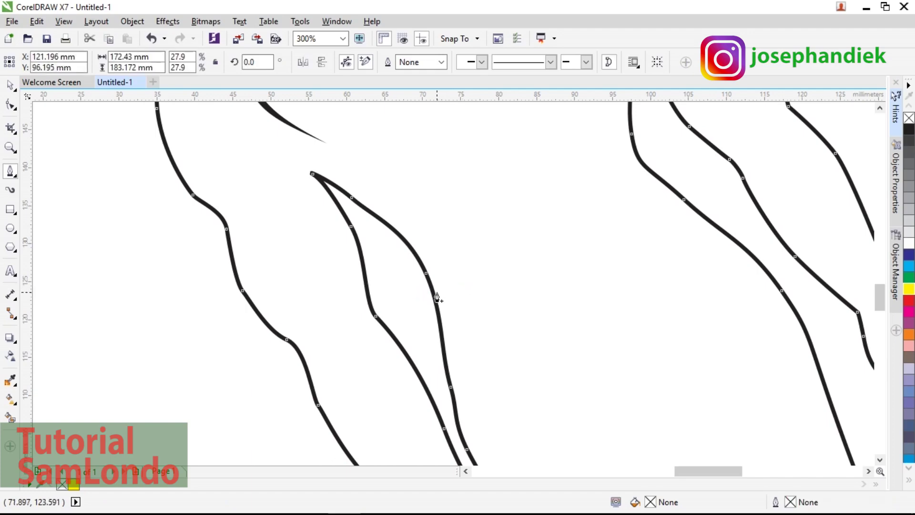
left_click(9, 88)
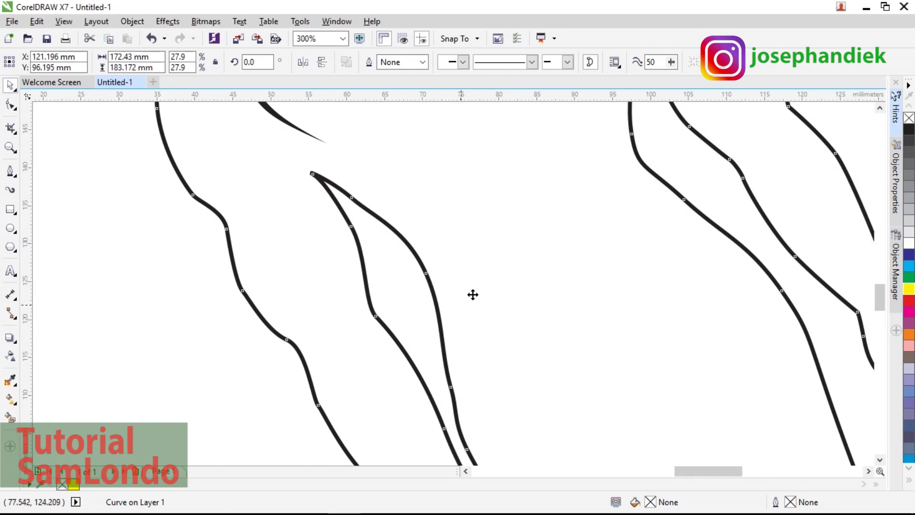
left_click(191, 374)
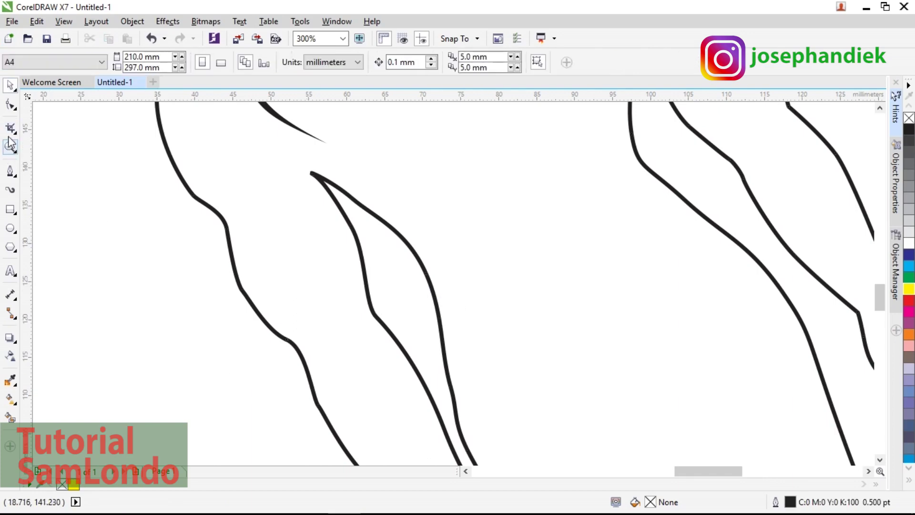
Step: Try to draw the upper edge of a belt as a rising curve across the waist with the Pen tool
left_click(11, 171)
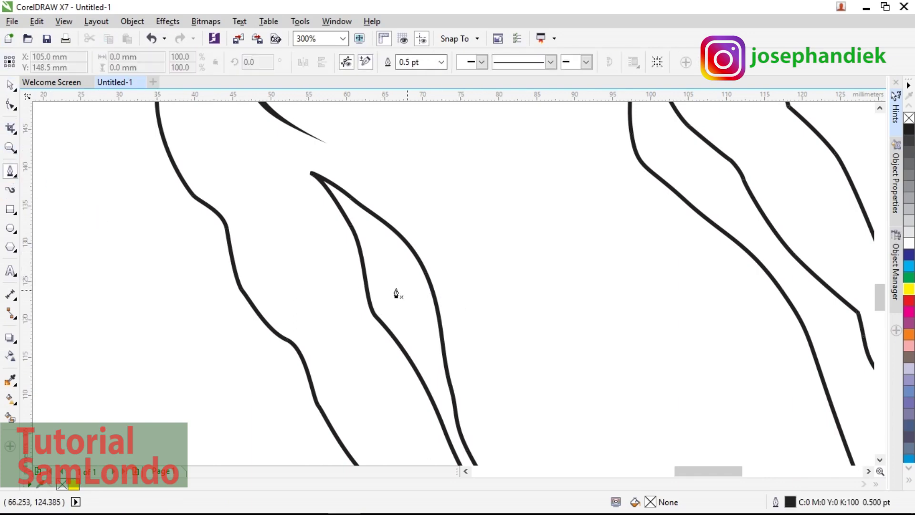
left_click(439, 296)
left_click_drag(506, 275, 520, 270)
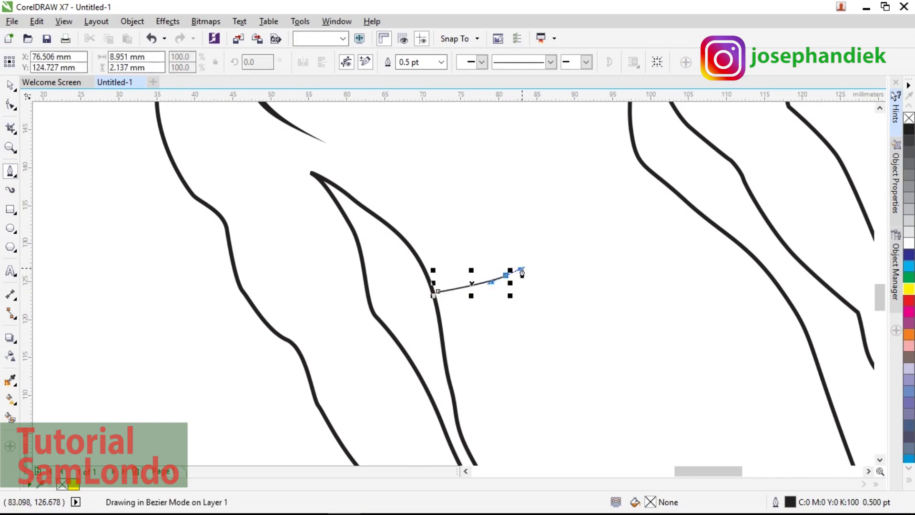
left_click_drag(562, 248, 574, 236)
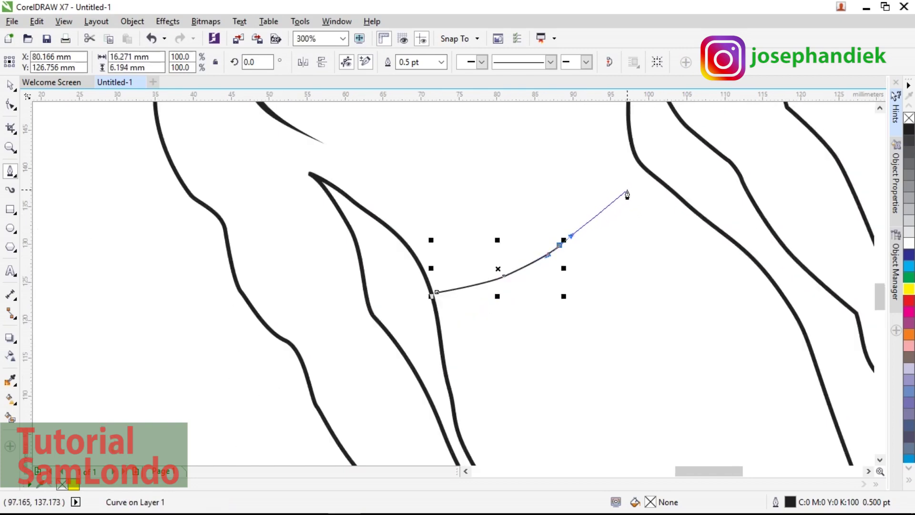
scroll(627, 195, "up", 2)
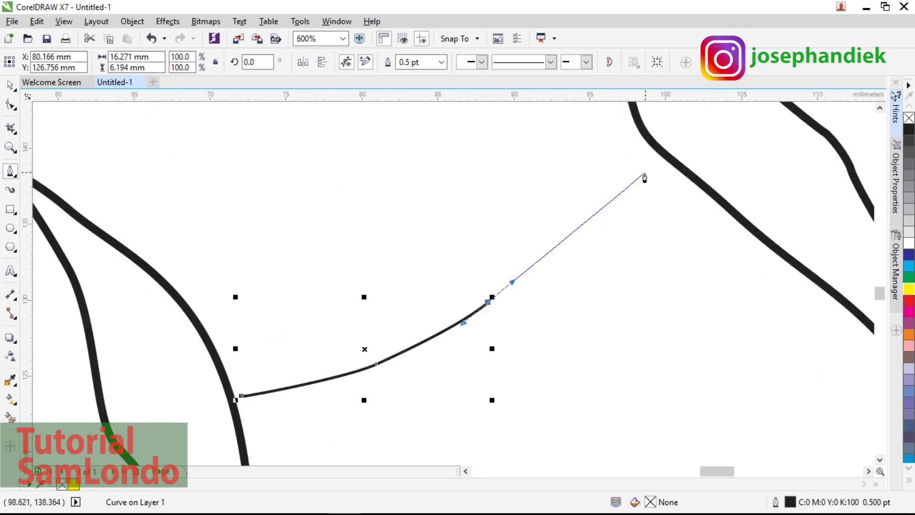
left_click_drag(649, 166, 656, 148)
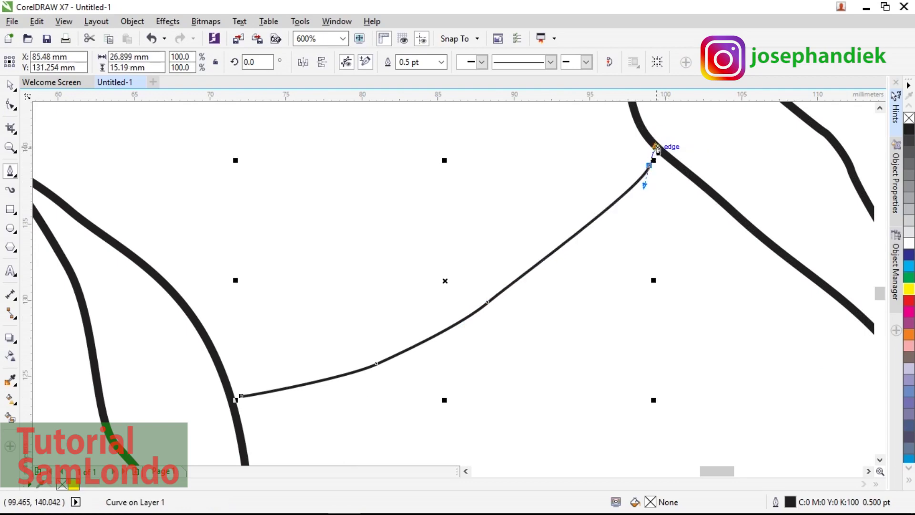
scroll(672, 165, "up", 1)
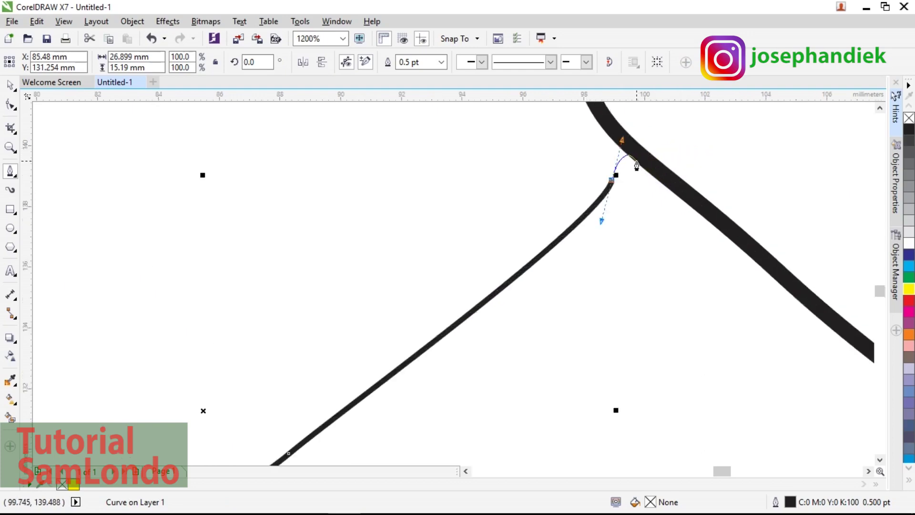
left_click_drag(632, 150, 565, 149)
scroll(613, 221, "down", 3)
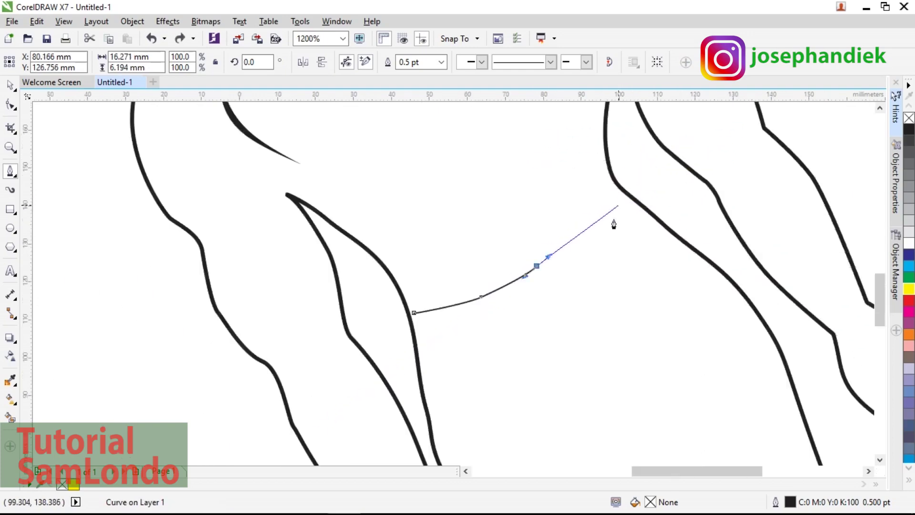
key("z")
left_click(557, 284)
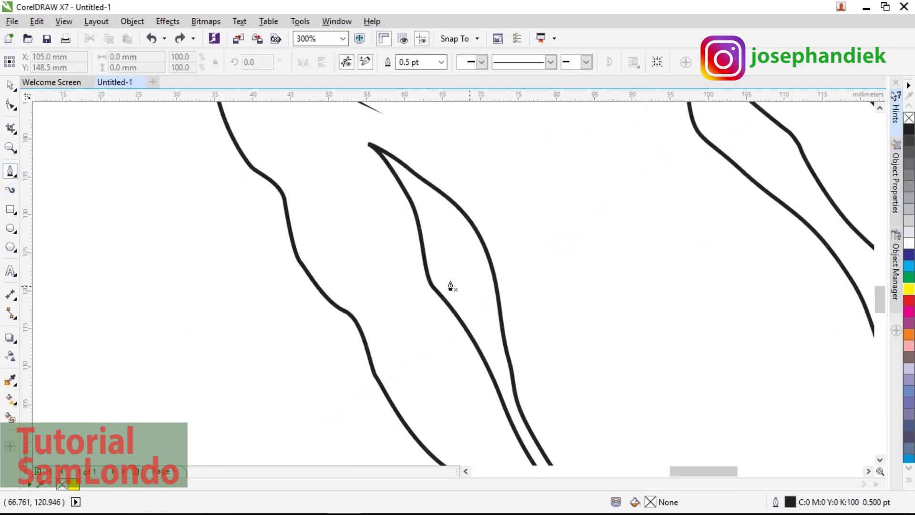
left_click(493, 253)
left_click_drag(561, 232, 576, 225)
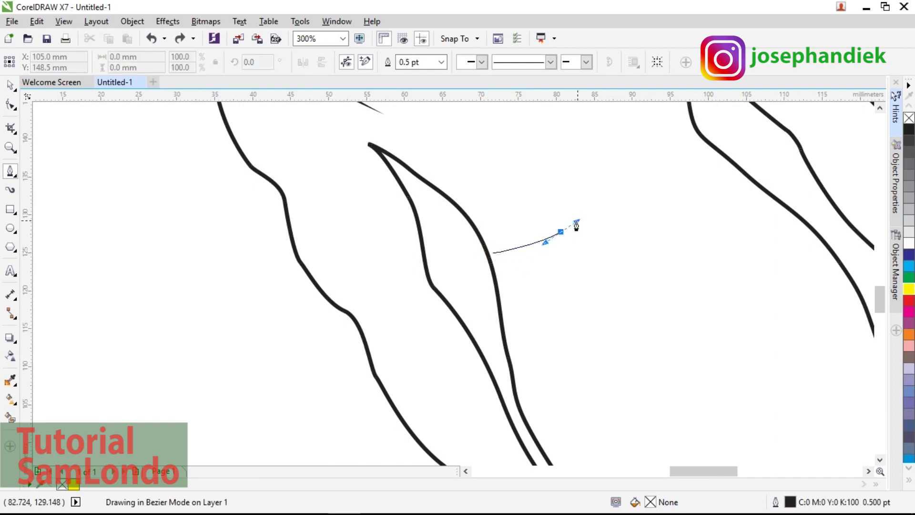
left_click_drag(648, 179, 670, 155)
key("Delete")
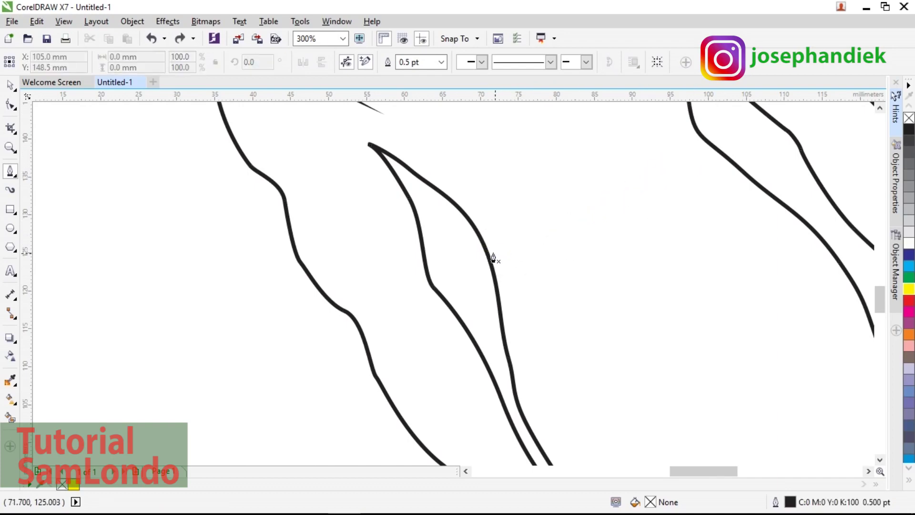
Step: Draw a closed, curved belt band about 31 mm wide and 21 mm high across the waist with the Pen tool
left_click(493, 255)
mouse_move(569, 240)
left_mouse_down()
mouse_move(645, 199)
mouse_move(663, 176)
left_mouse_up()
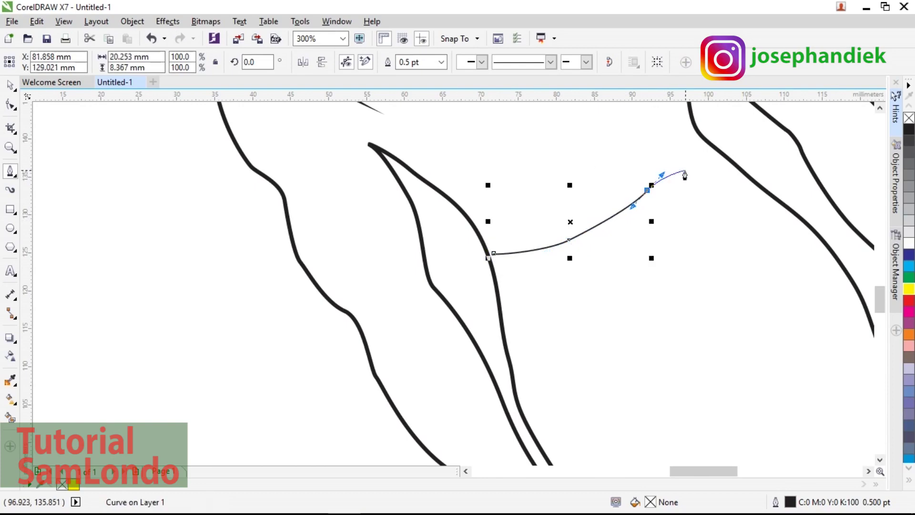
left_click(693, 128)
scroll(694, 128, "up", 2)
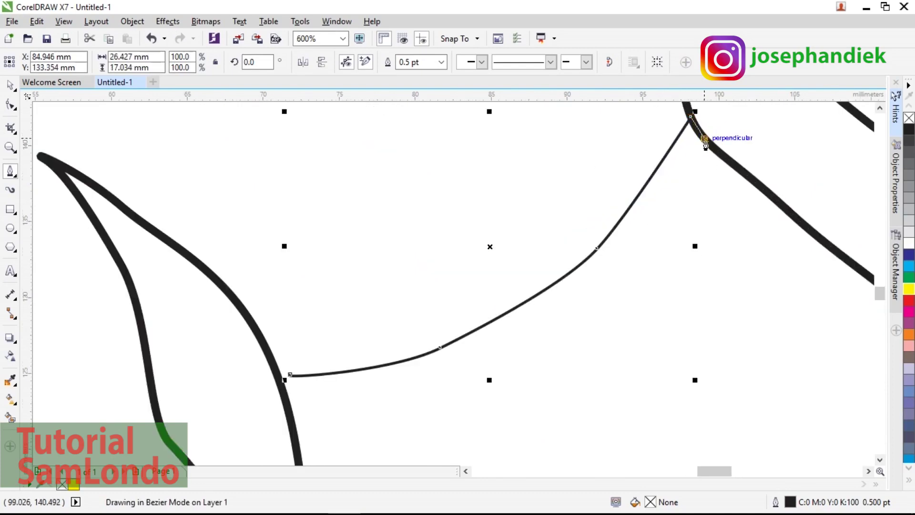
scroll(668, 286, "down", 2)
mouse_move(740, 175)
left_mouse_down()
mouse_move(641, 377)
mouse_move(654, 307)
mouse_move(634, 313)
mouse_move(652, 314)
left_mouse_up()
left_click_drag(567, 367, 538, 372)
scroll(487, 380, "up", 2)
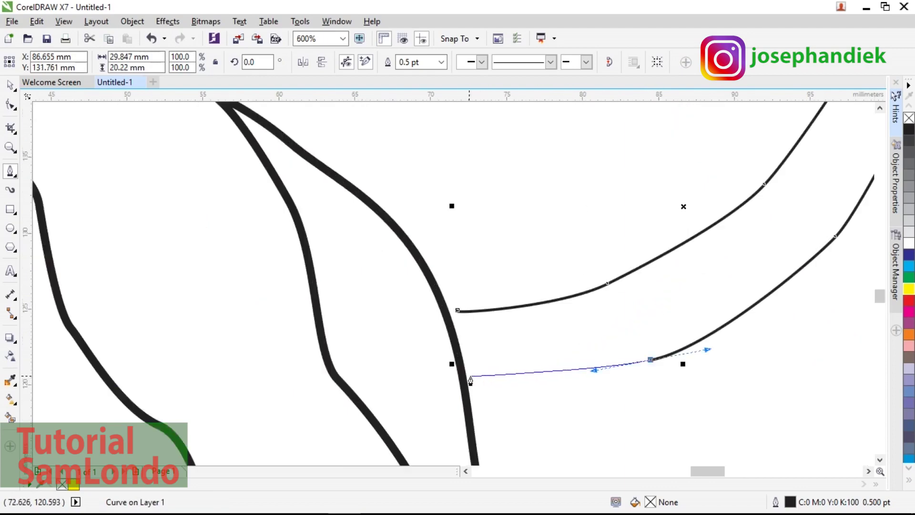
left_click(463, 376)
left_click_drag(451, 318, 451, 319)
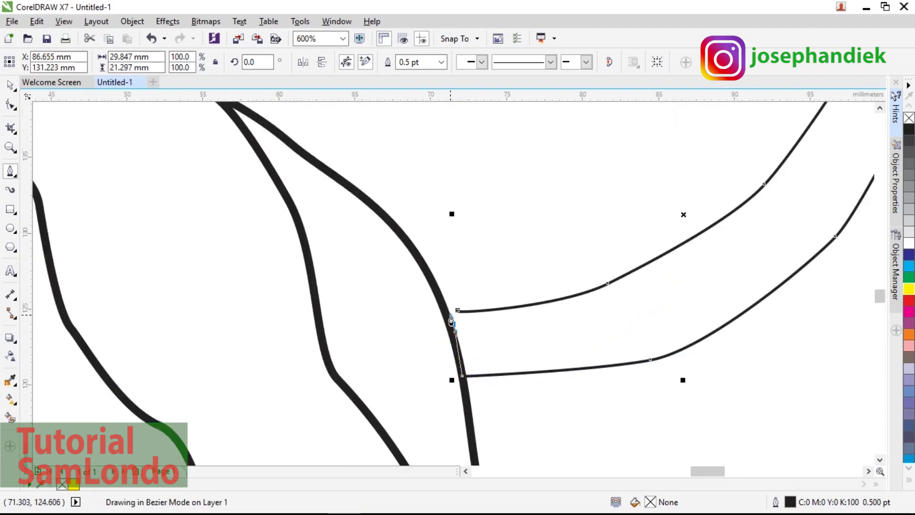
left_click(448, 312)
scroll(716, 315, "down", 4)
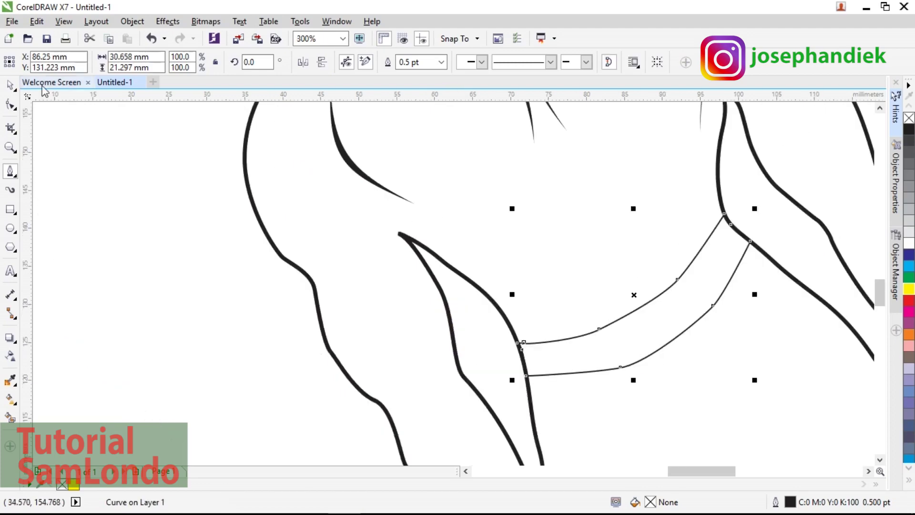
Step: Smooth the upper and lower curves of the belt band by adjusting their node handles with the Shape tool
key("space")
scroll(717, 315, "up", 4)
key("F10")
left_click(519, 263)
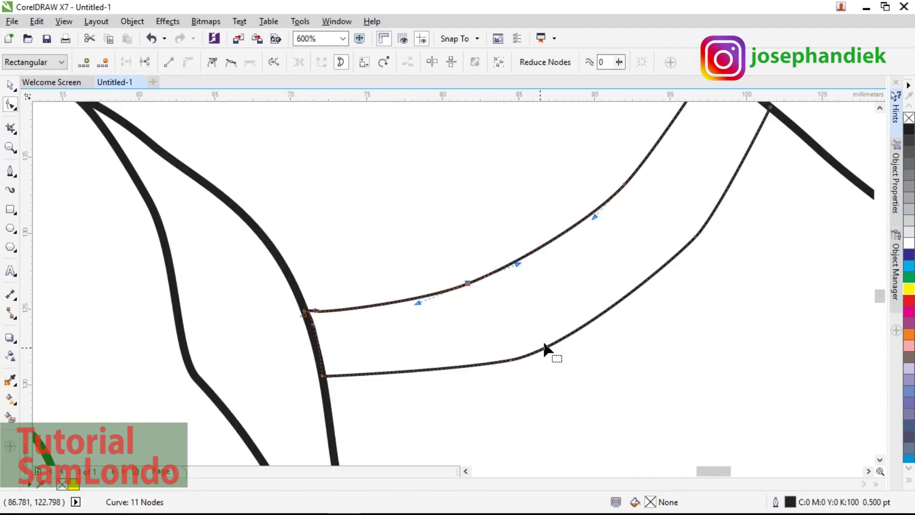
left_click_drag(566, 348, 571, 341)
left_click_drag(677, 262, 657, 283)
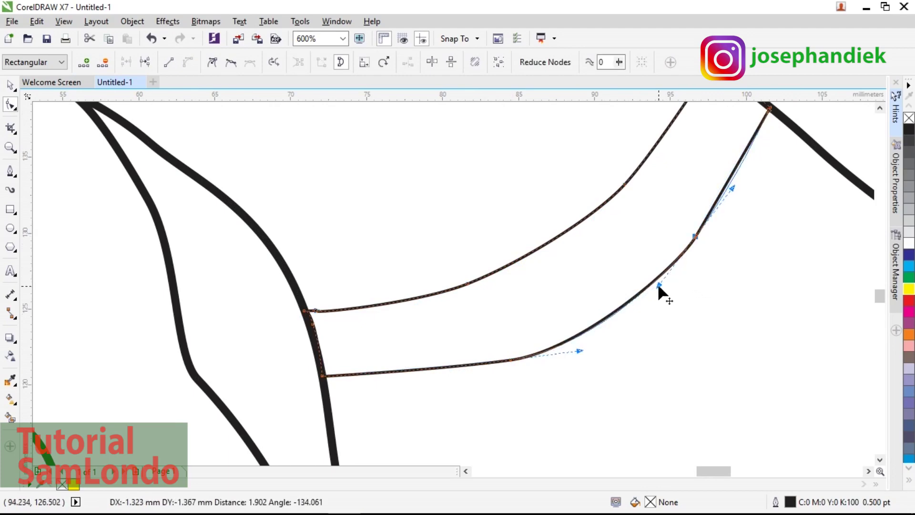
left_click_drag(579, 348, 585, 342)
scroll(582, 343, "down", 4)
scroll(629, 315, "up", 4)
left_click_drag(627, 233, 637, 236)
key("space")
scroll(591, 260, "down", 2)
scroll(708, 303, "right", 3)
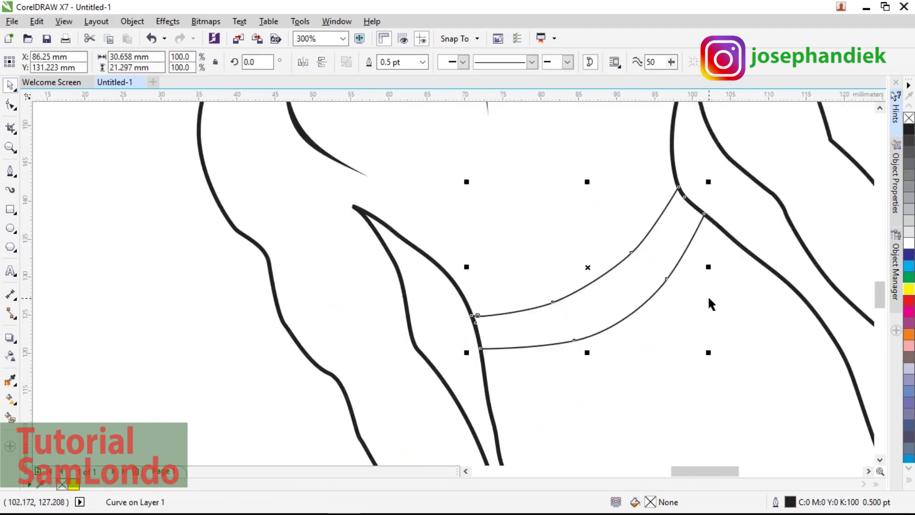
scroll(510, 358, "up", 2)
key("space")
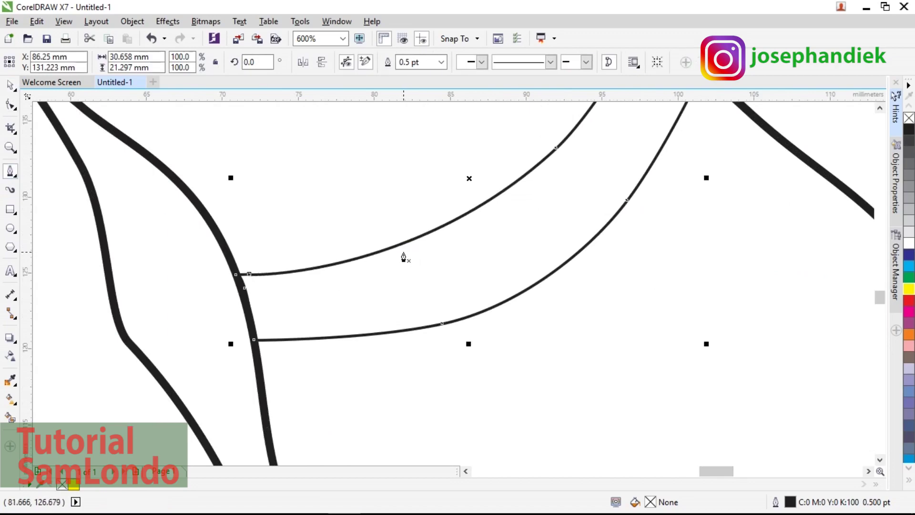
left_click_drag(404, 256, 414, 274)
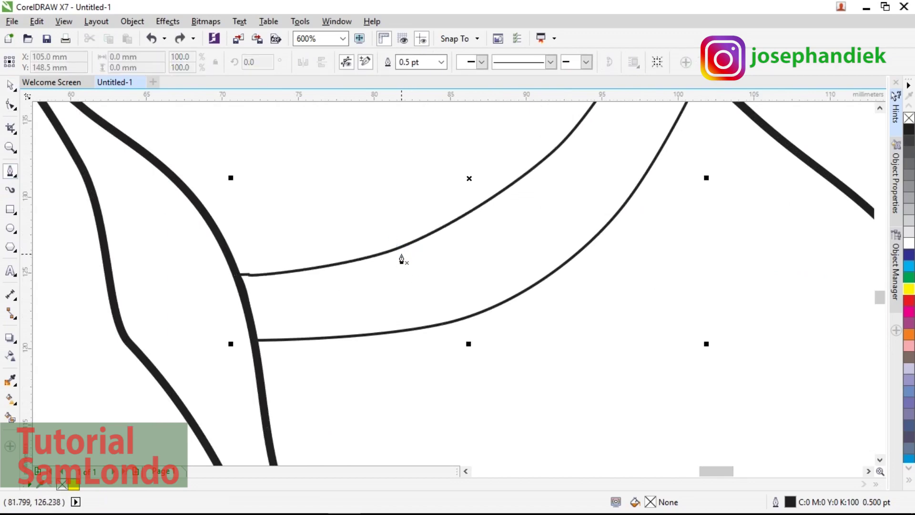
left_click(138, 358)
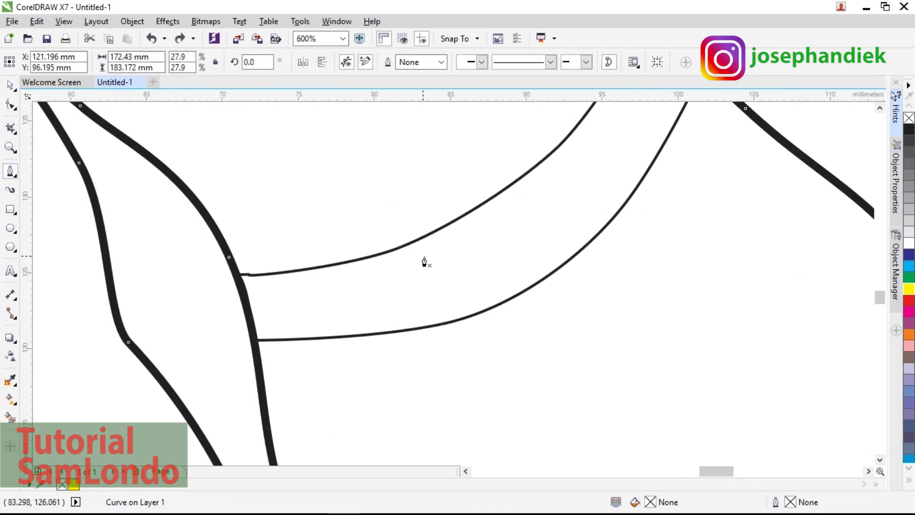
Step: Start a panel outline inside the belt, running from its upper edge down and along its lower edge, about 5 mm wide and 5 mm high
left_click(408, 248)
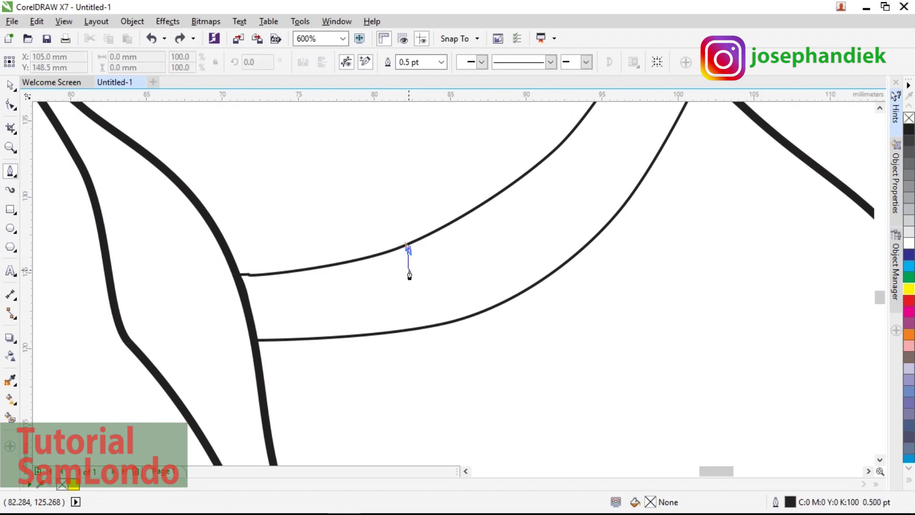
left_click(431, 329)
scroll(453, 324, "up", 2)
scroll(558, 277, "down", 2)
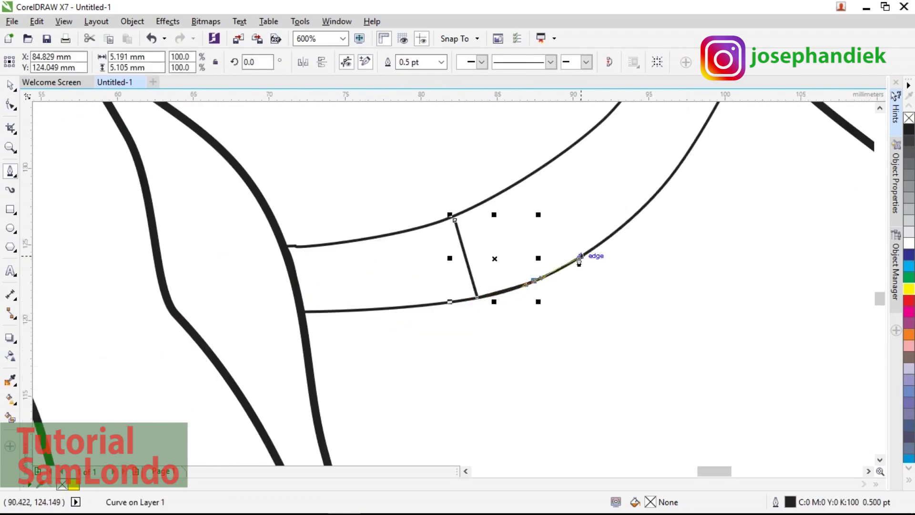
Step: Try to extend the panel outline farther along the belt's lower edge and up across the belt
scroll(579, 260, "up", 1)
left_click(592, 248)
left_click(880, 109)
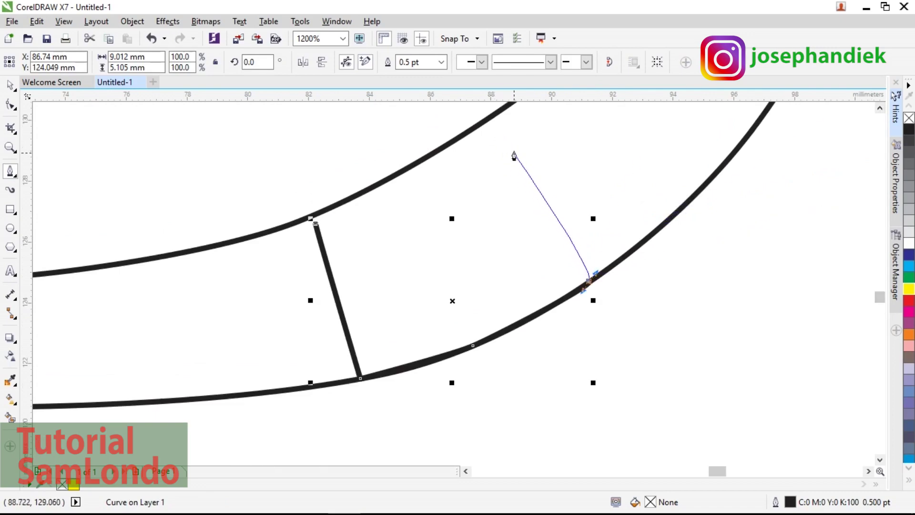
left_click_drag(539, 189, 539, 148)
key("ctrl+z")
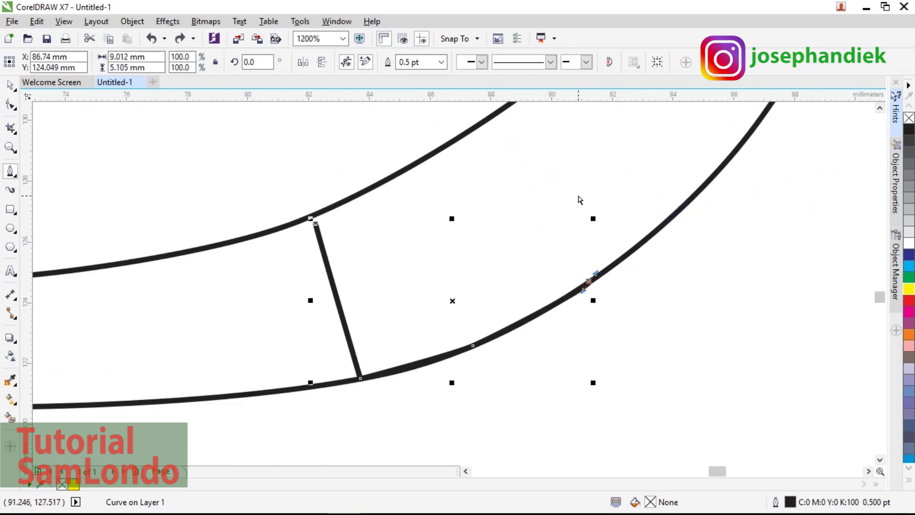
Step: Continue the panel outline along the belt's lower edge, cross to the upper edge and close it, about 10 mm wide and 9 mm high
scroll(585, 286, "up", 2)
scroll(548, 324, "down", 4)
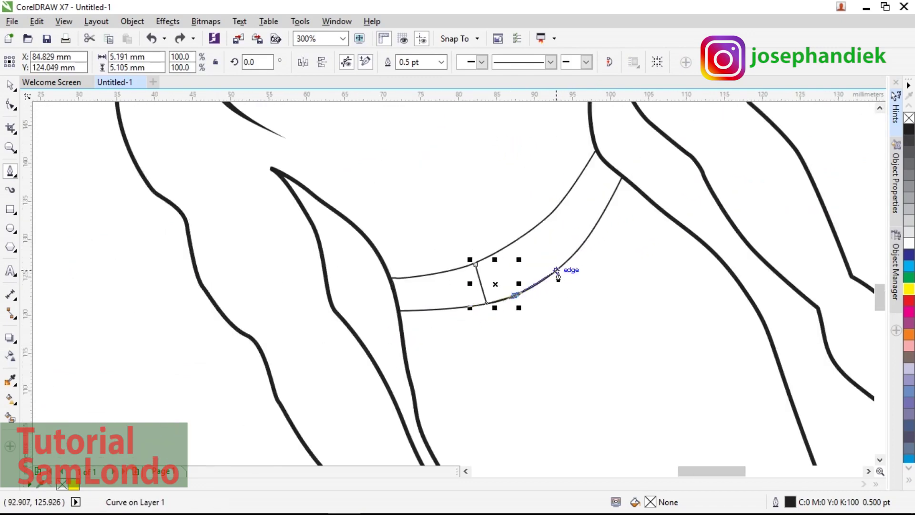
scroll(558, 276, "up", 2)
scroll(498, 310, "up", 1)
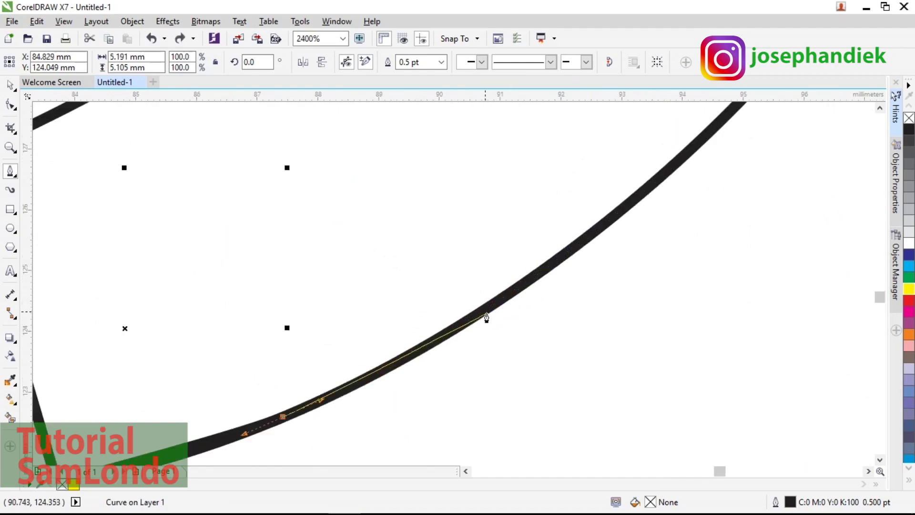
left_click_drag(486, 317, 516, 288)
scroll(517, 288, "down", 1)
left_click(583, 238)
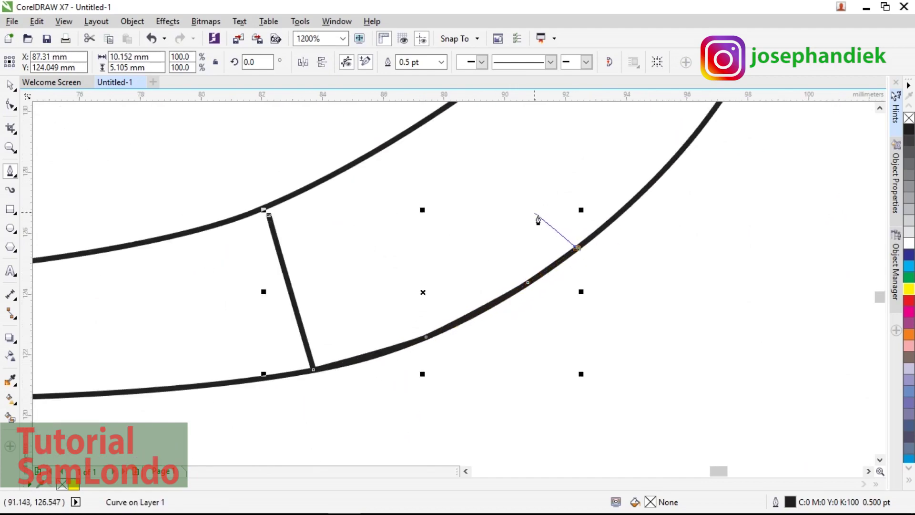
scroll(538, 220, "up", 1)
left_click(460, 171)
scroll(269, 291, "up", 1)
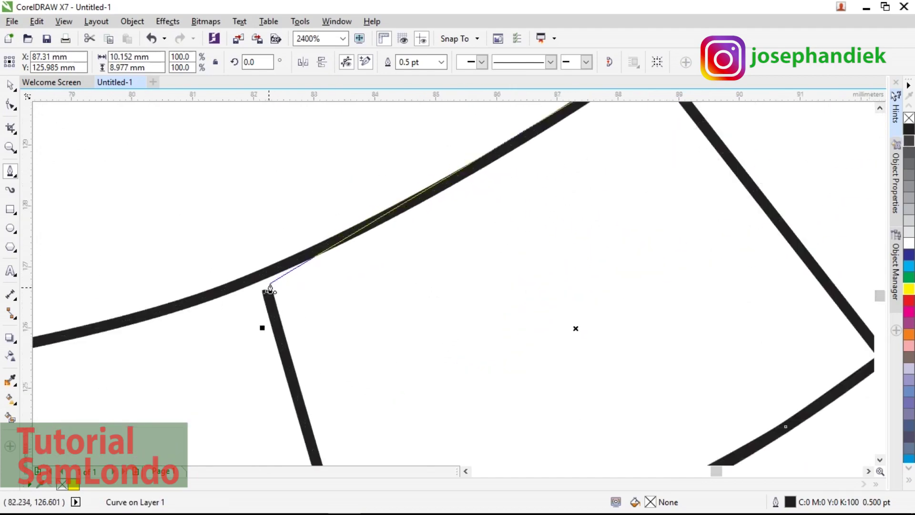
left_click_drag(319, 253, 263, 281)
left_click(266, 291)
scroll(265, 291, "down", 4)
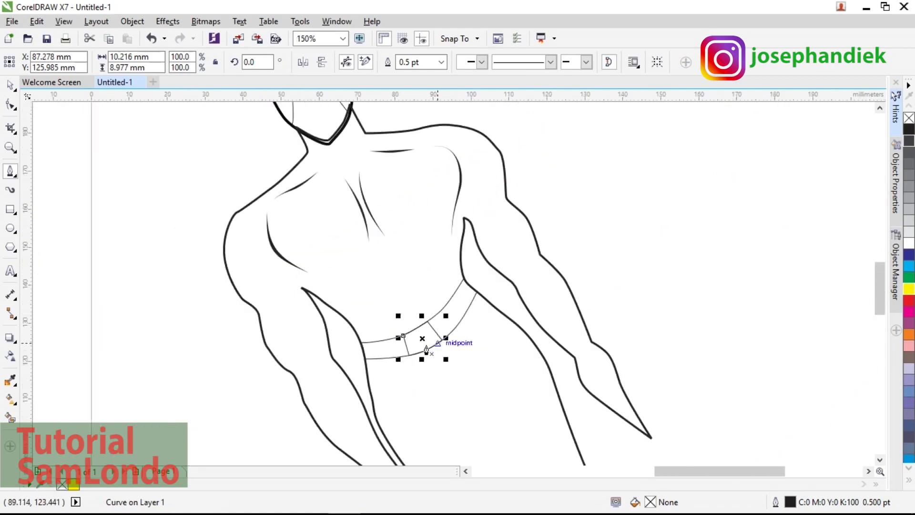
Step: Draw an open V-shaped curve about 5.6 mm wide and 5.1 mm high below the belt panel with the Pen tool
scroll(453, 357, "up", 1)
scroll(801, 310, "down", 3)
scroll(378, 261, "up", 1)
scroll(378, 262, "up", 1)
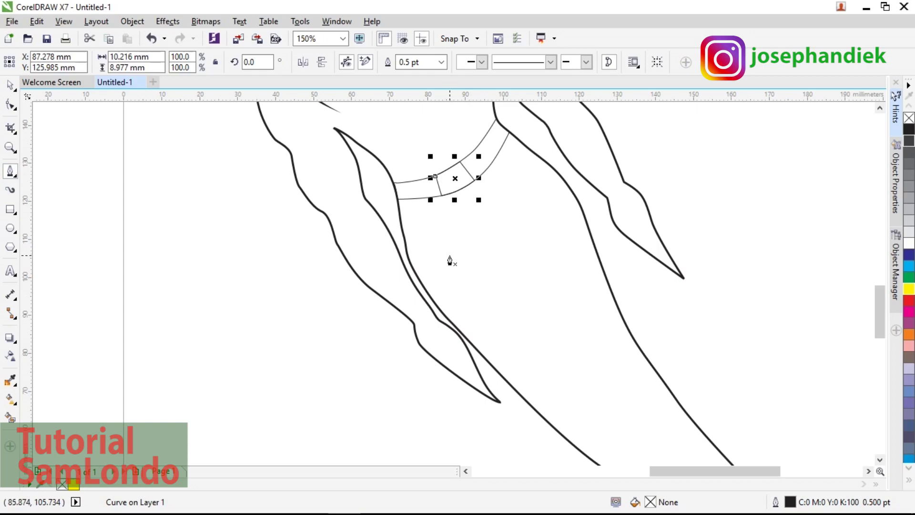
scroll(448, 262, "up", 1)
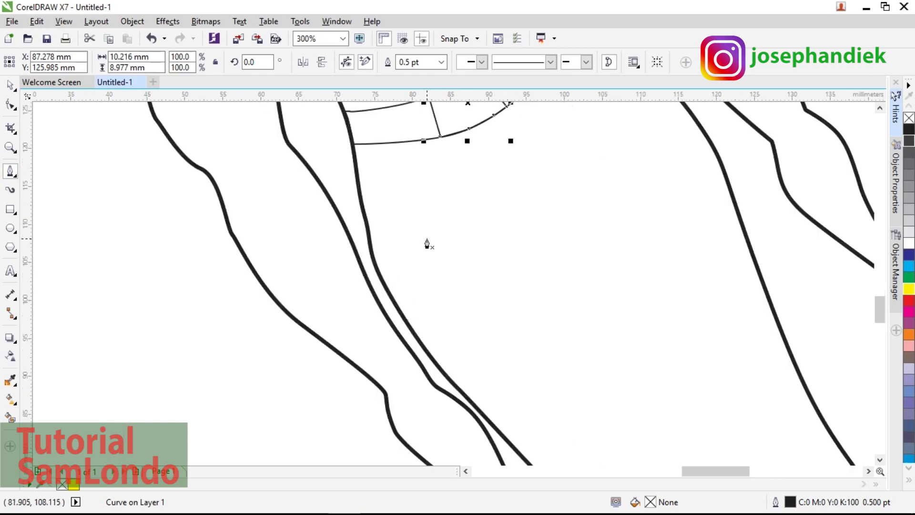
scroll(528, 264, "down", 1)
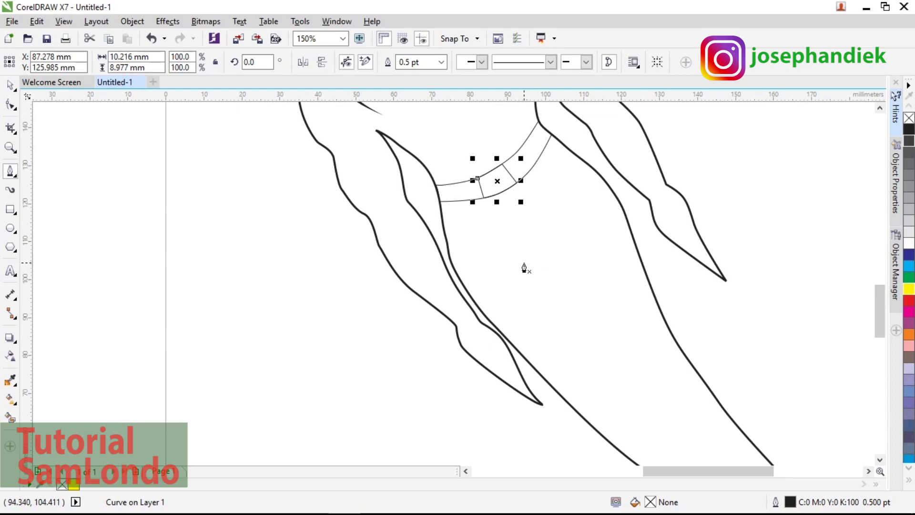
scroll(525, 269, "up", 1)
left_click(517, 253)
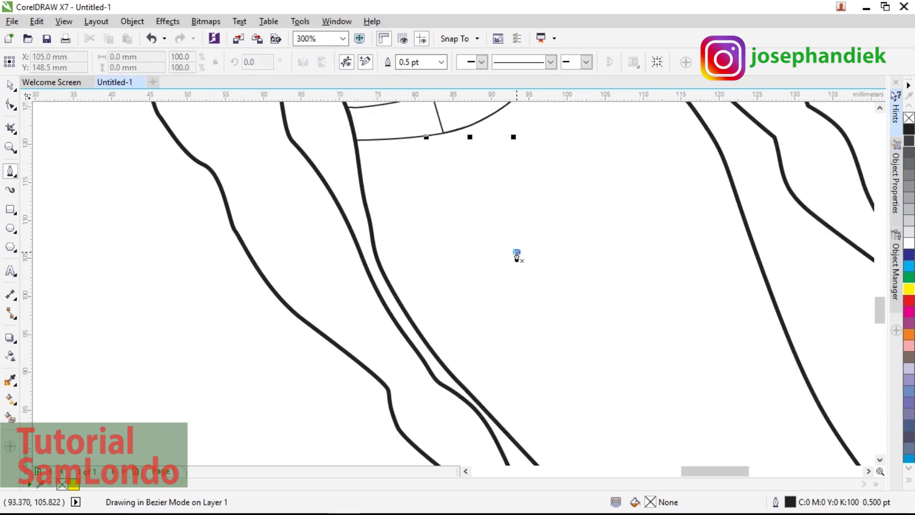
left_click(541, 268)
key("space")
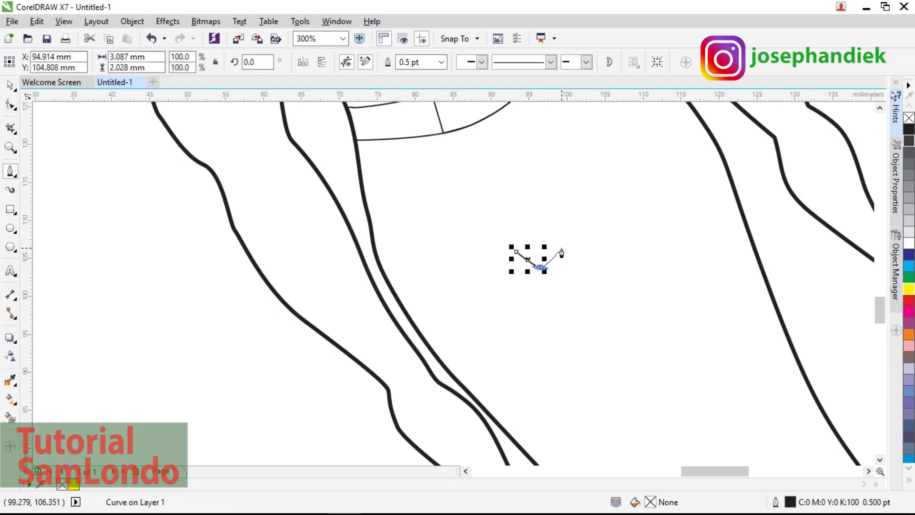
scroll(561, 253, "up", 2)
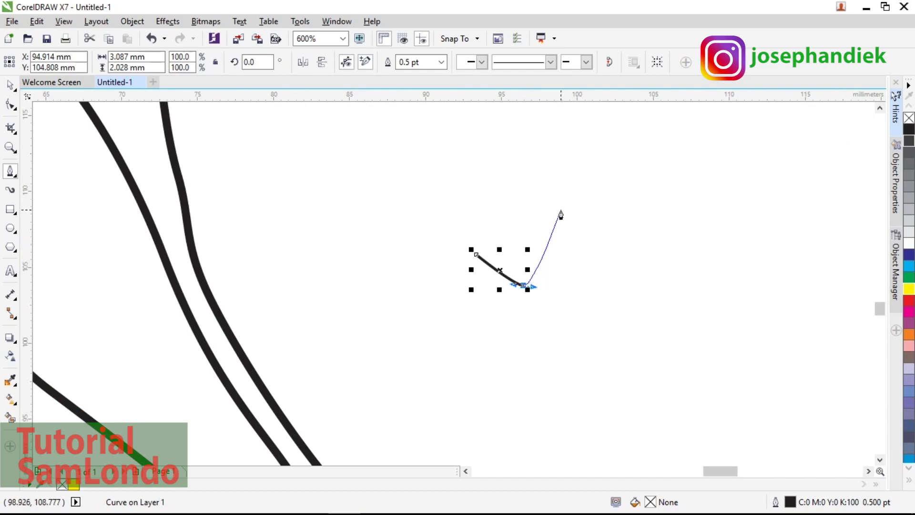
left_click_drag(561, 208, 559, 196)
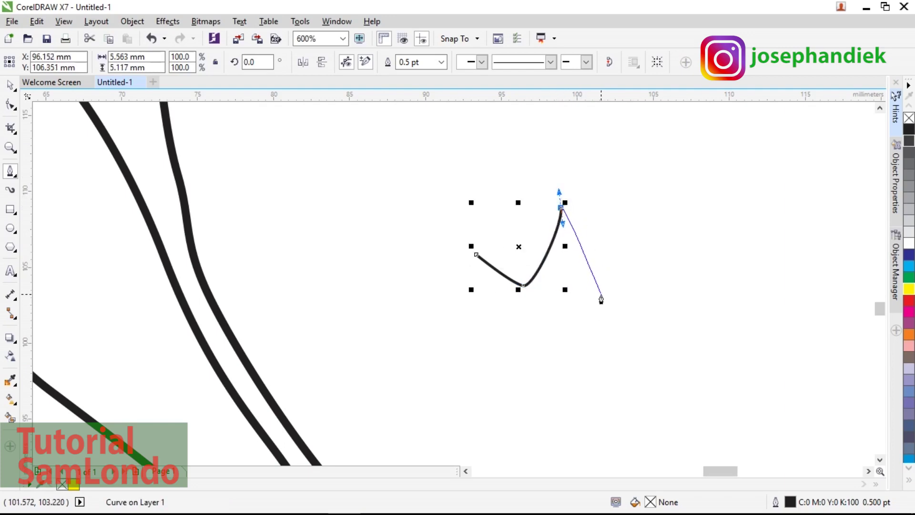
key("Escape")
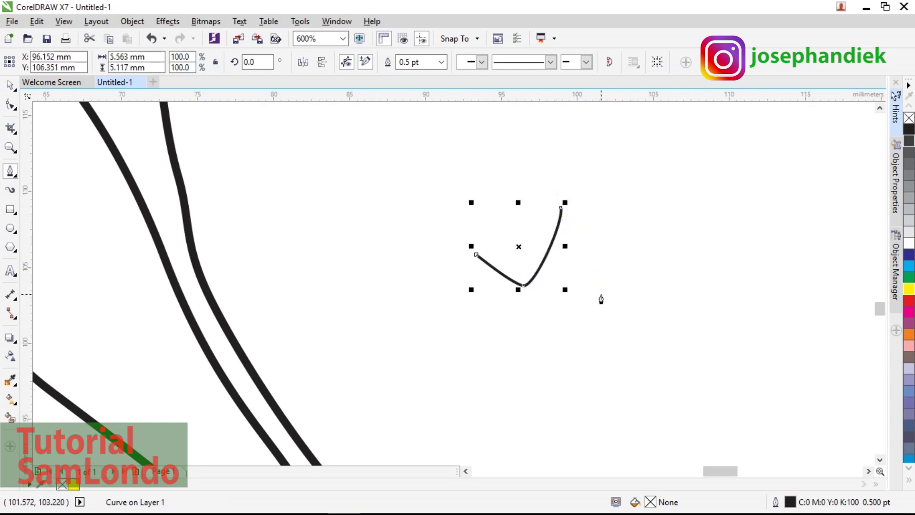
Step: Convert the small V-shaped curve into a tapered Artistic Media stroke 0.762 mm wide
left_click(10, 190)
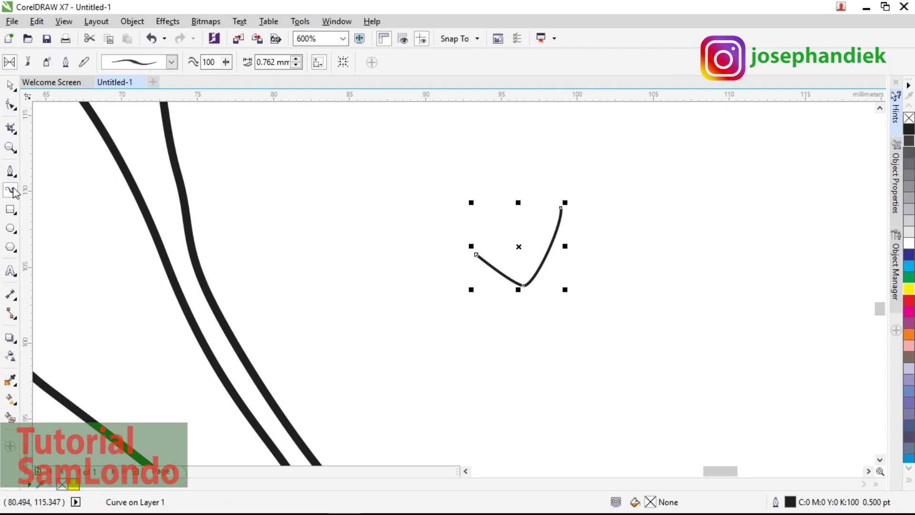
left_click(296, 64)
left_click(298, 66)
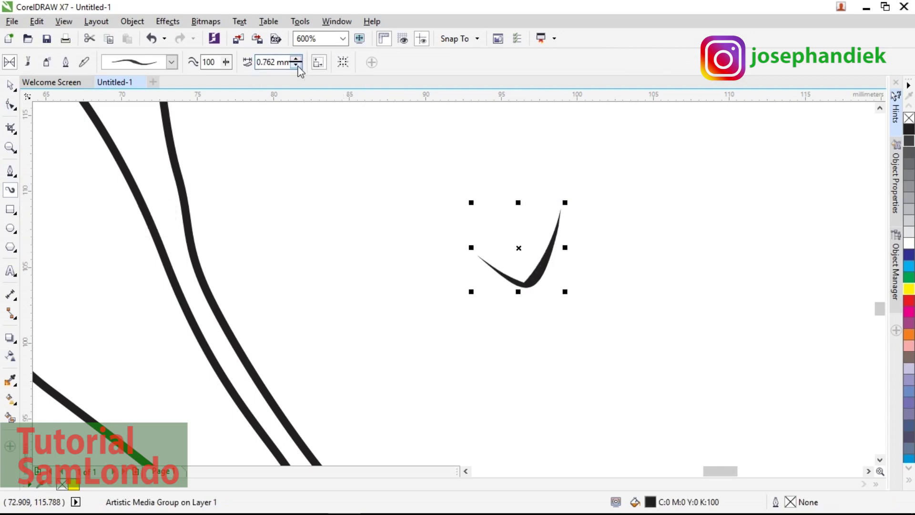
Step: Draw a leg-dividing curve about 38 mm wide and 46 mm high, from below the V mark down between the outer leg lines
scroll(726, 235, "down", 2)
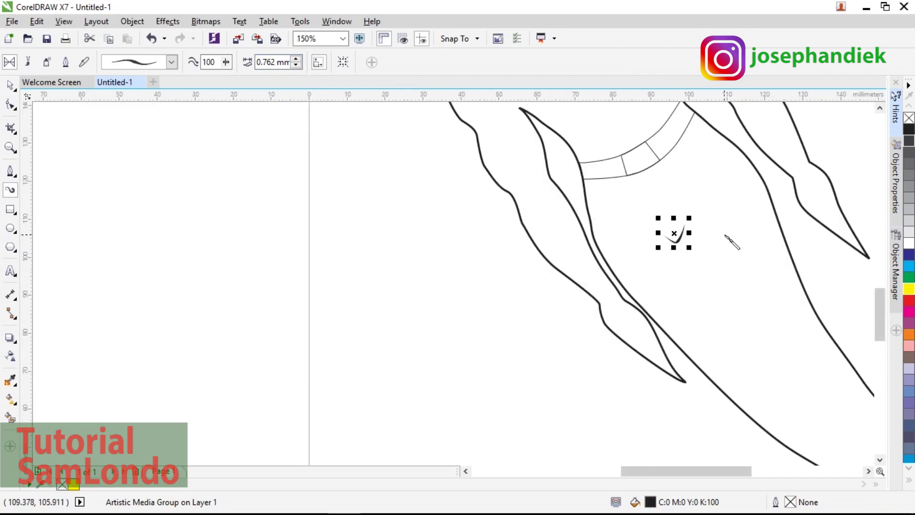
left_click_drag(704, 471, 728, 471)
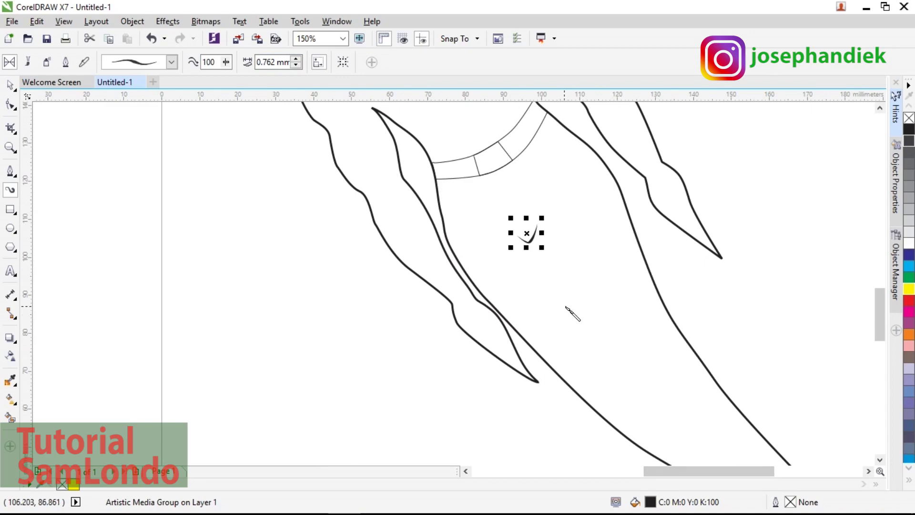
key("z")
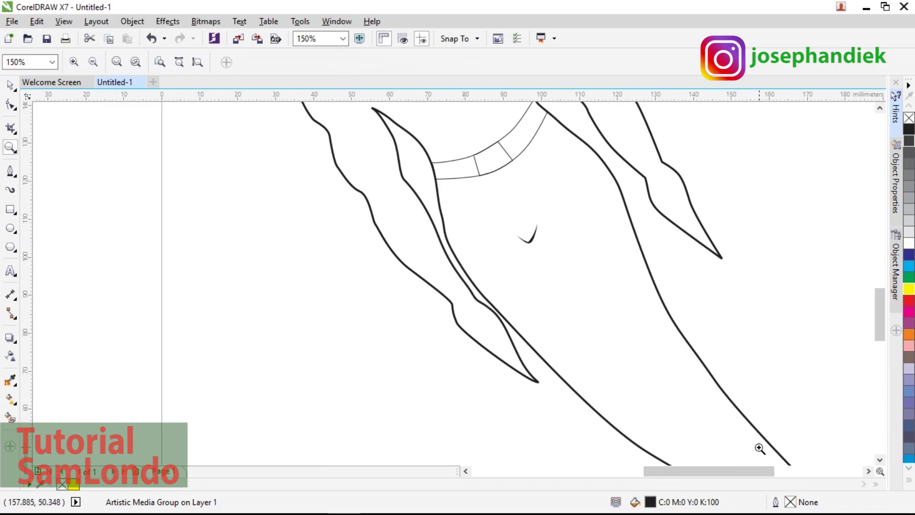
left_click_drag(736, 477, 747, 480)
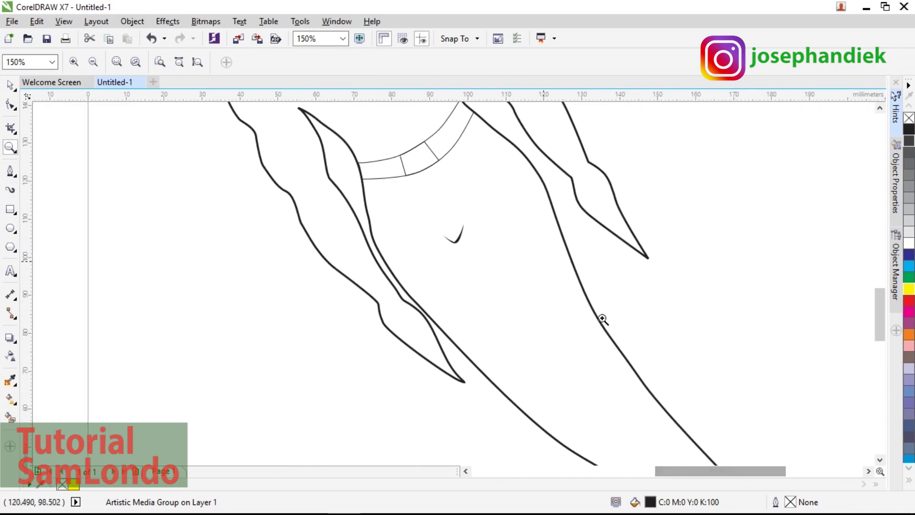
left_click(12, 170)
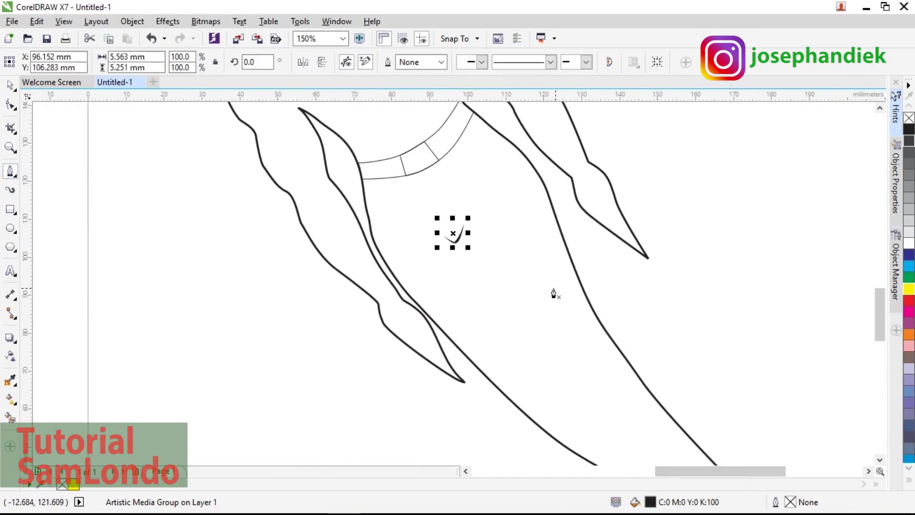
left_click(472, 258)
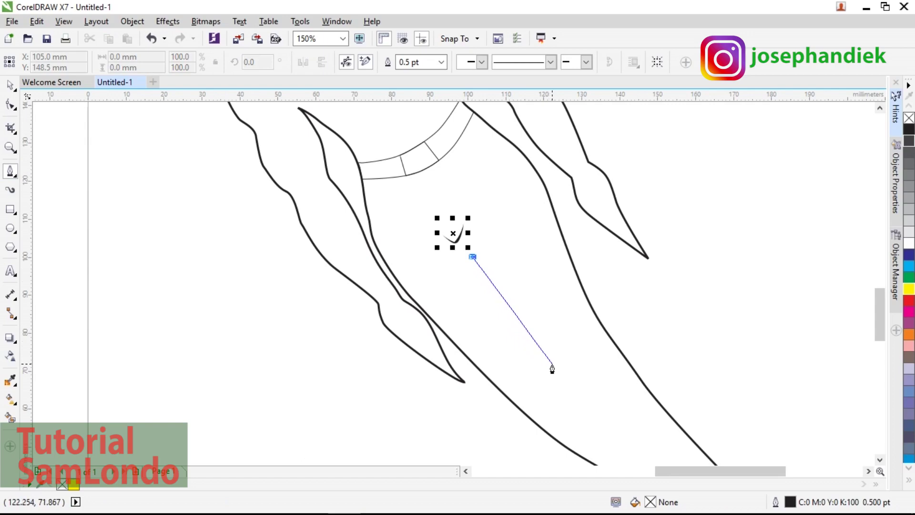
left_click_drag(552, 363, 596, 417)
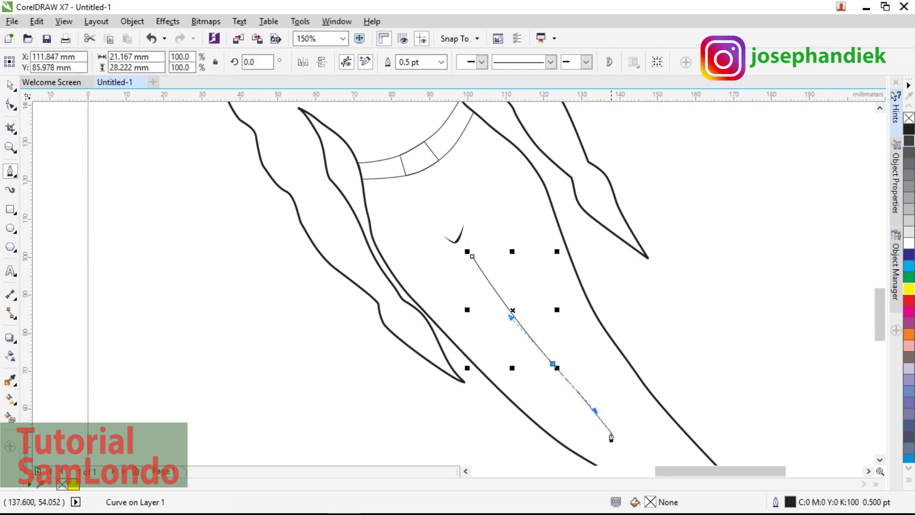
left_click(616, 432)
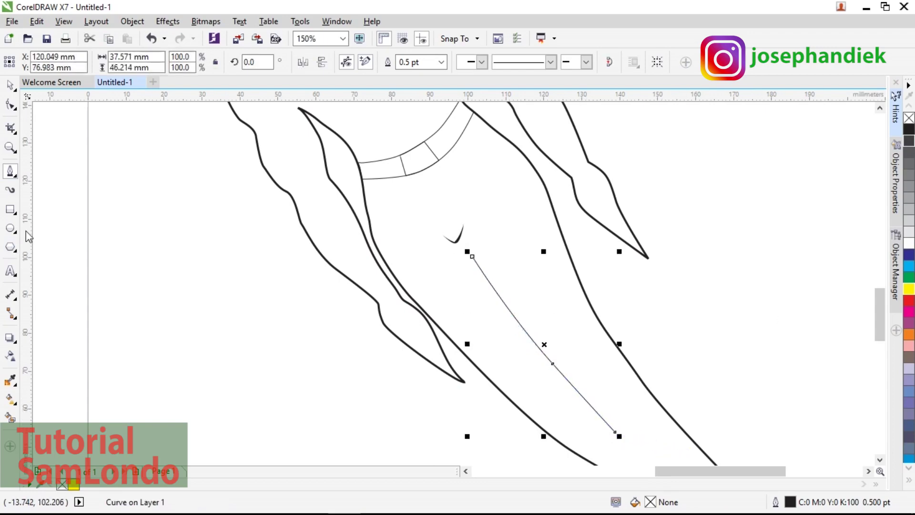
Step: Turn the leg-dividing curve into a tapered Artistic Media stroke 1.262 mm wide
left_click(12, 190)
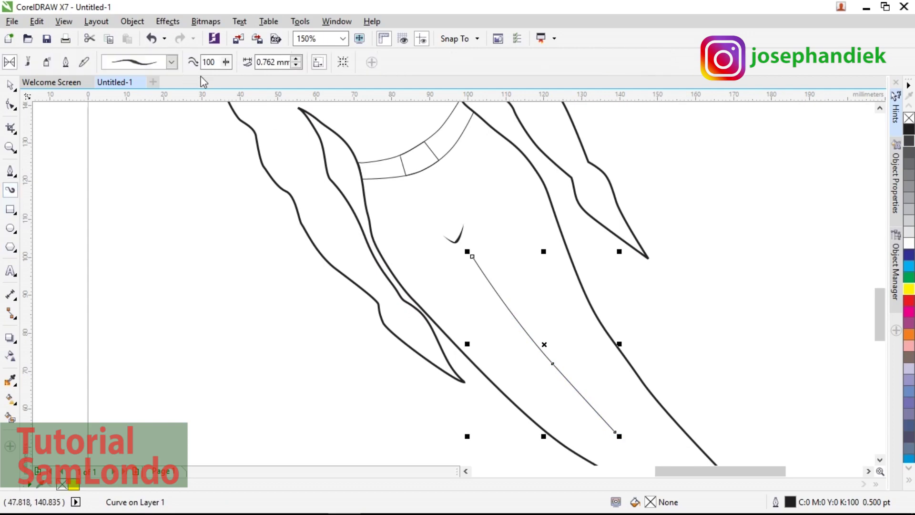
left_click(296, 60)
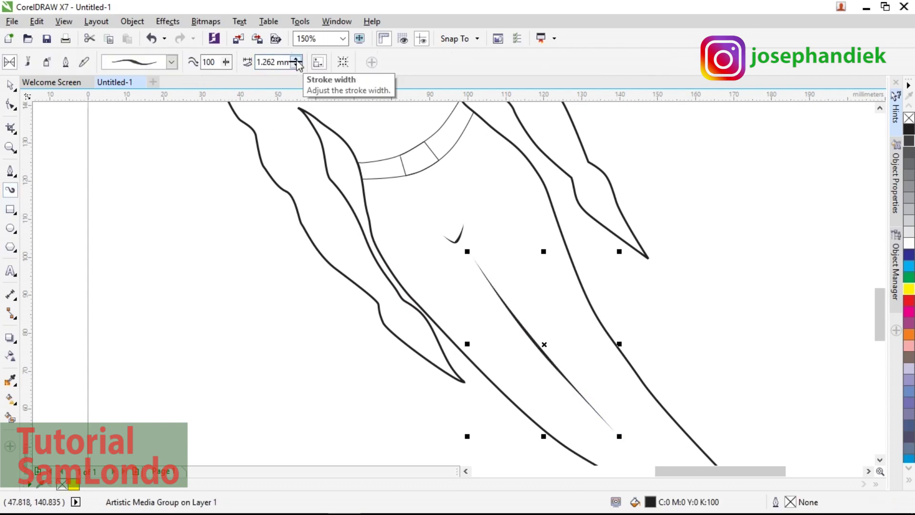
key("space")
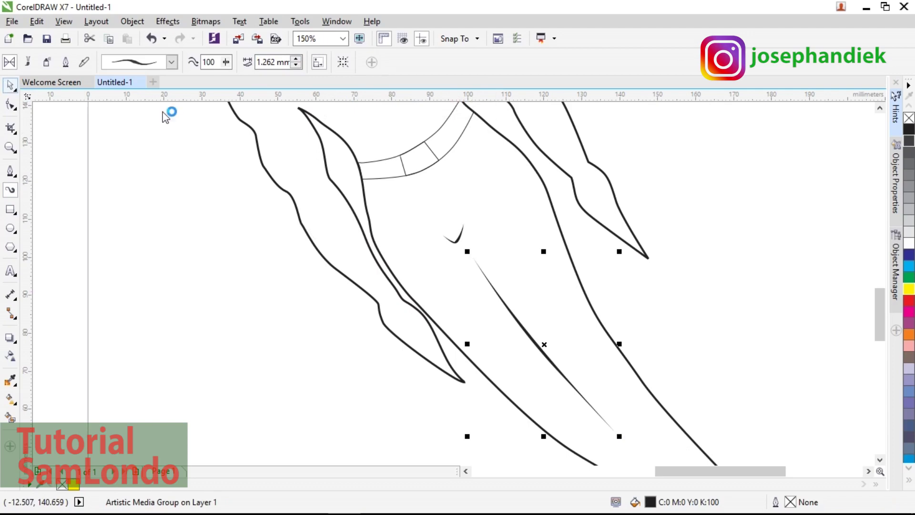
Step: Begin an abdomen shape with the Pen tool: a curve about 7.5 mm wide and 12.3 mm high running down to the belt beside the inner arm
scroll(694, 271, "down", 3)
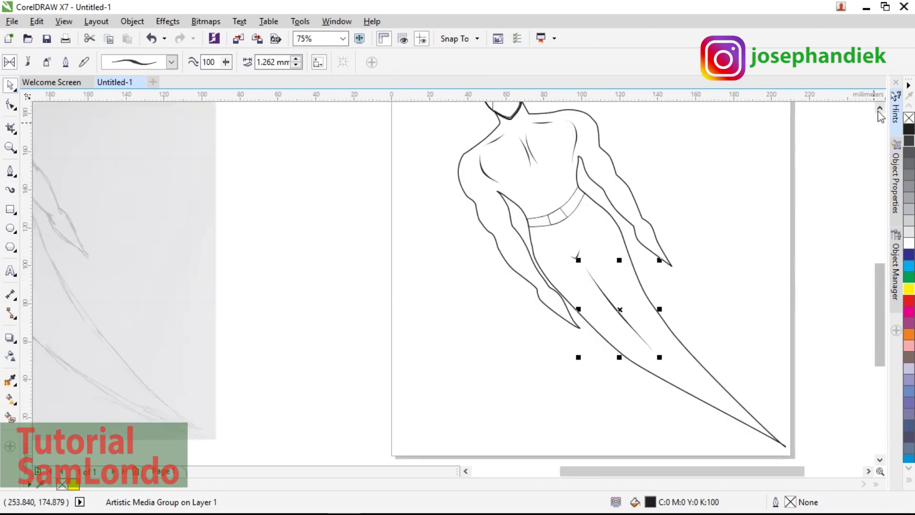
left_click_drag(602, 476, 627, 474)
left_click_drag(880, 316, 884, 306)
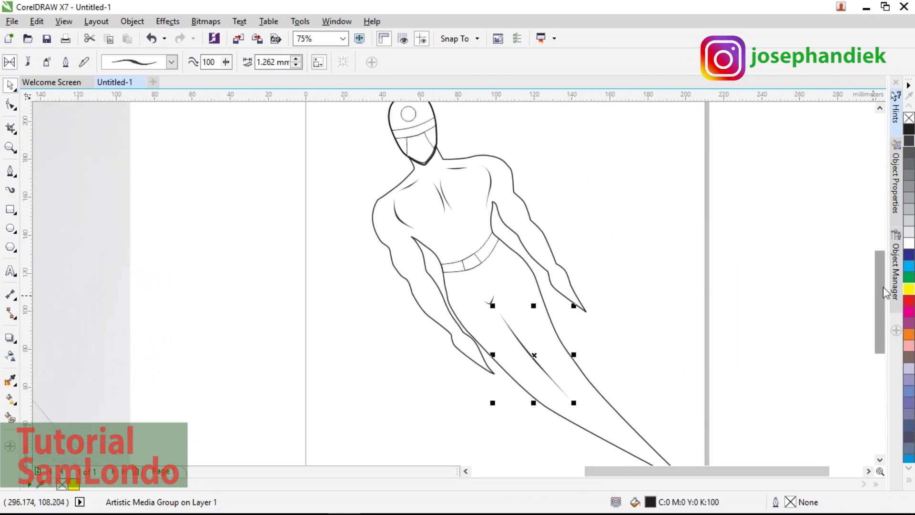
left_click_drag(884, 291, 884, 289)
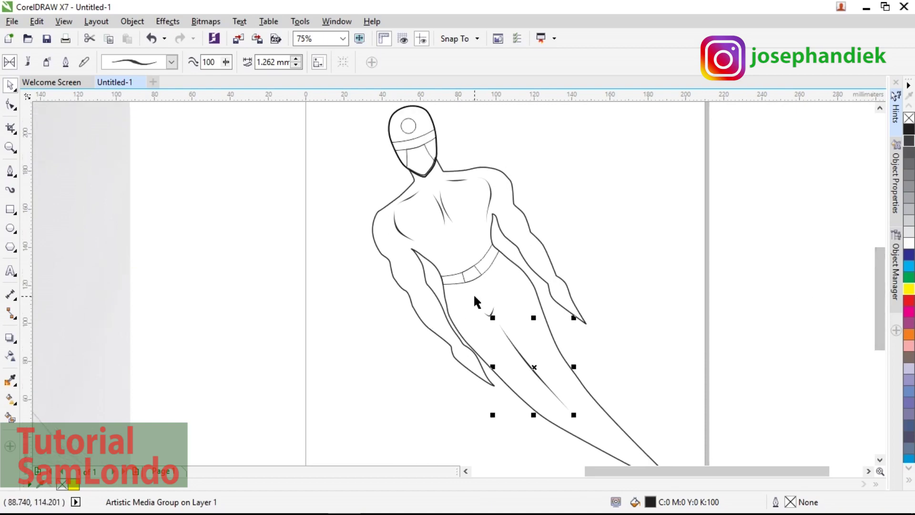
scroll(474, 293, "up", 4)
key("Escape")
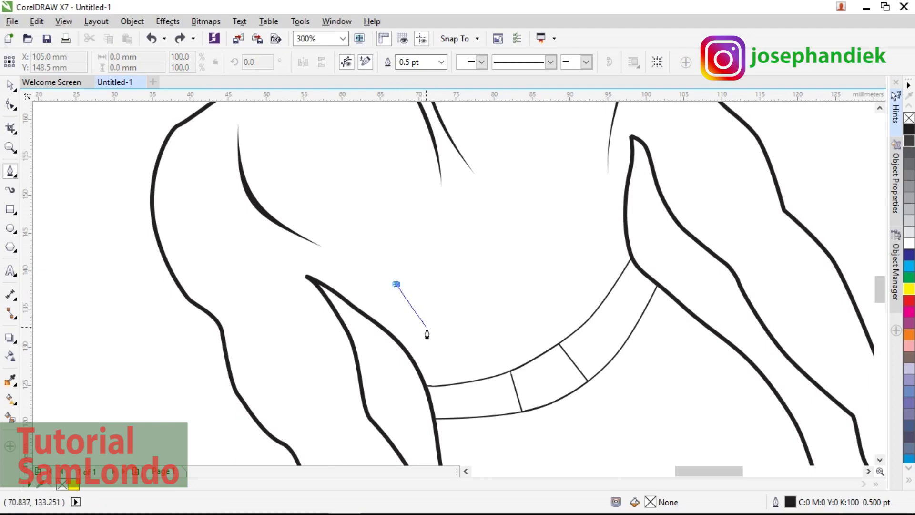
left_click_drag(436, 333, 448, 356)
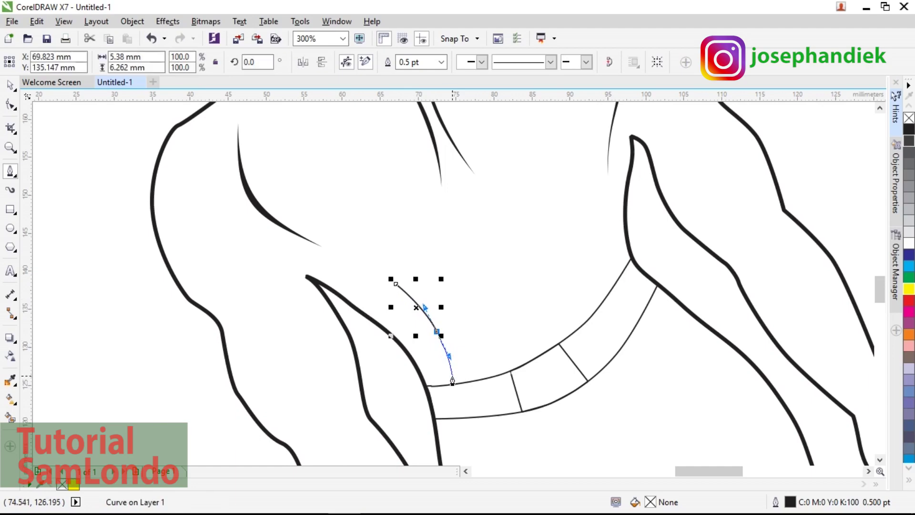
left_click(454, 381)
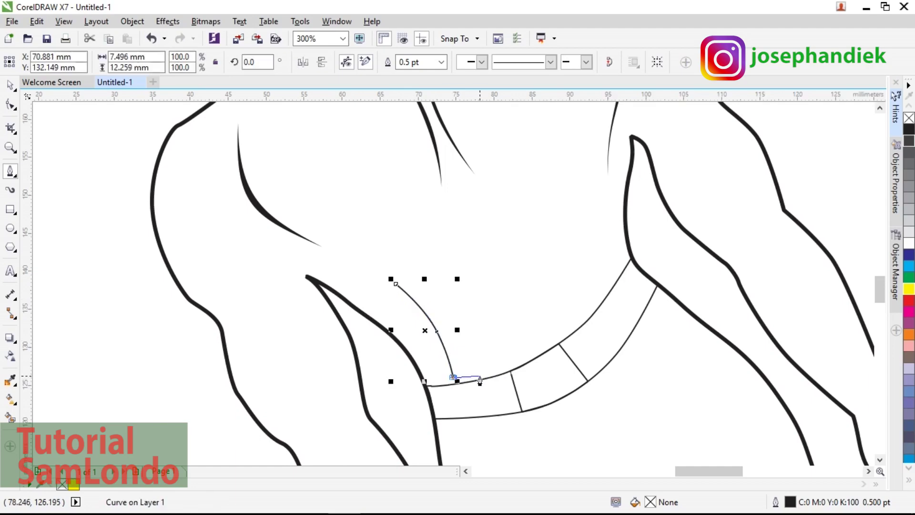
Step: Extend the abdomen shape along the belt's upper edge past the central belt panel, making it about 27.9 mm wide
scroll(480, 381, "up", 2)
left_click(429, 392)
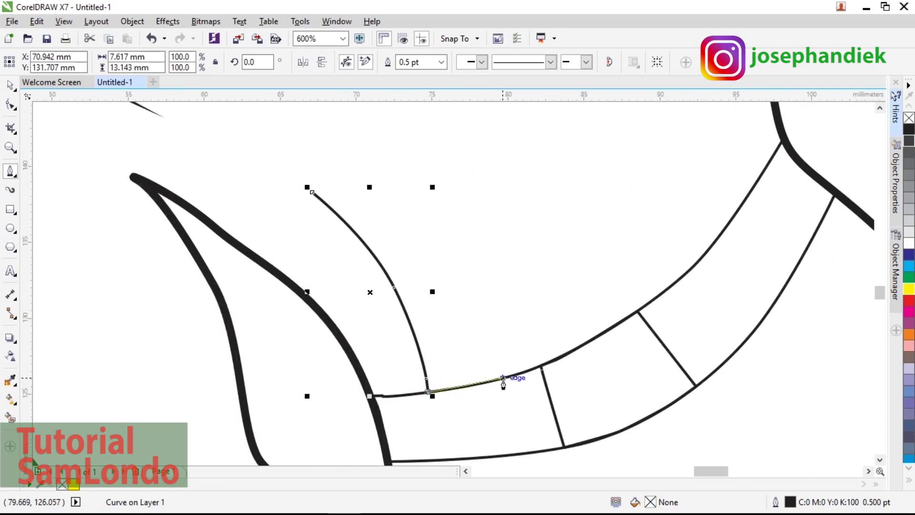
scroll(502, 382, "up", 2)
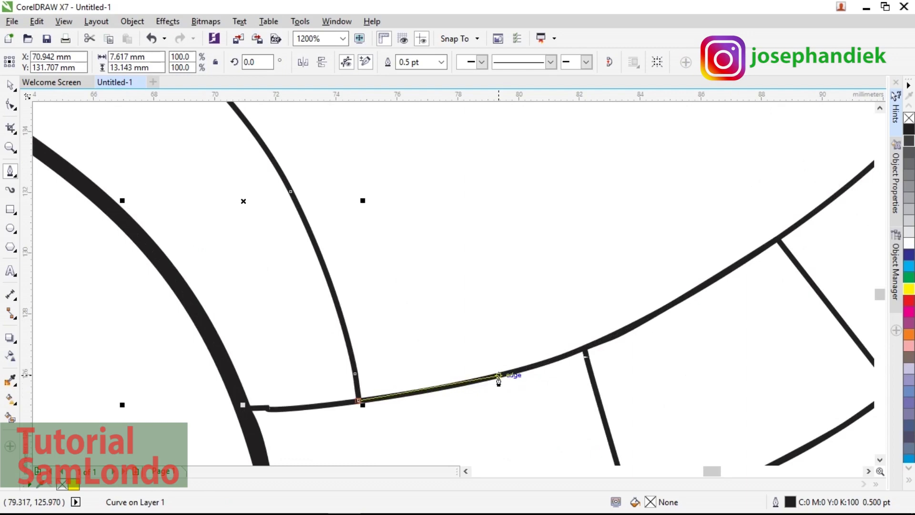
left_click_drag(498, 375, 525, 370)
left_click_drag(646, 319, 678, 301)
left_click(810, 215)
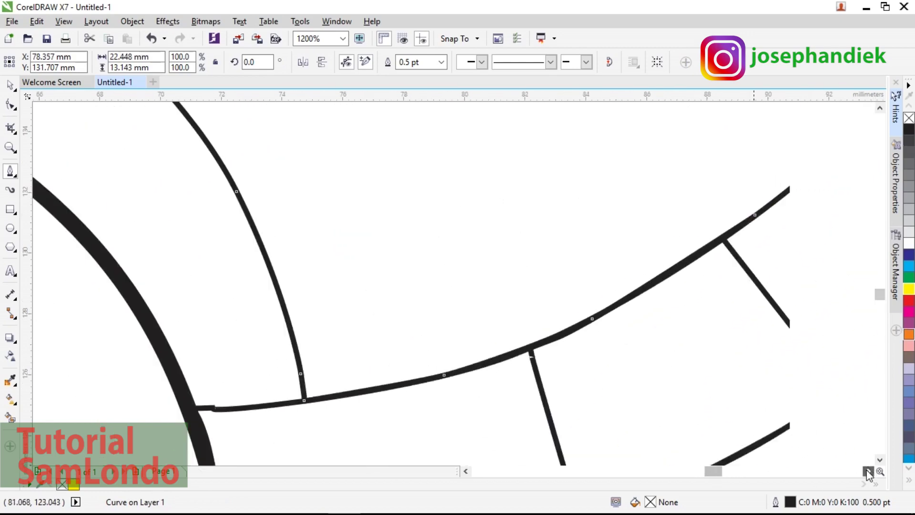
left_click_drag(510, 210, 536, 185)
Step: Close the abdomen shape with a curve rising from the belt to a peak and an edge back to the start, about 26.4 mm high
scroll(590, 118, "down", 4)
scroll(615, 181, "up", 2)
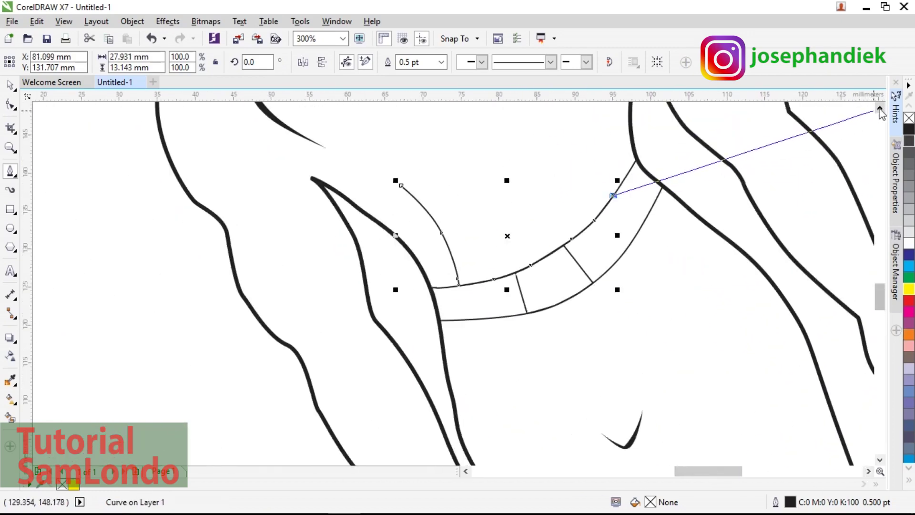
scroll(554, 191, "up", 1)
left_click(551, 121)
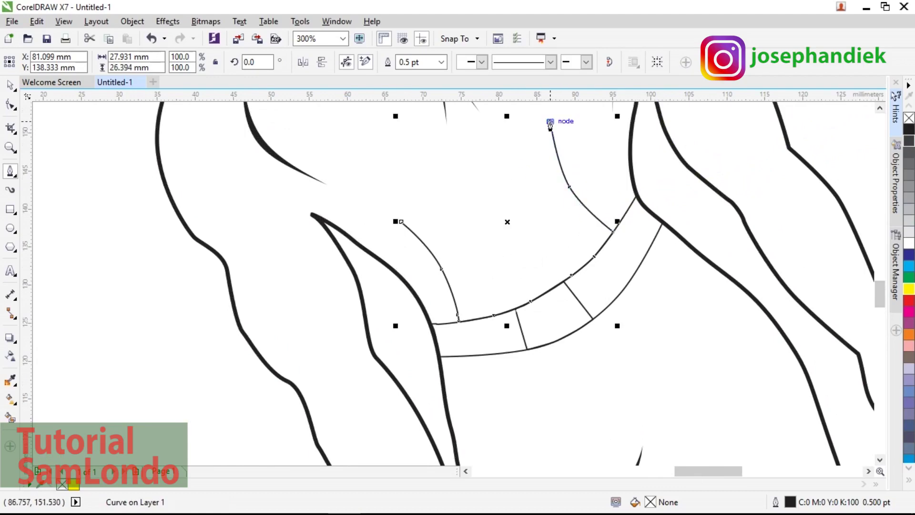
left_click(476, 190)
left_click(401, 222)
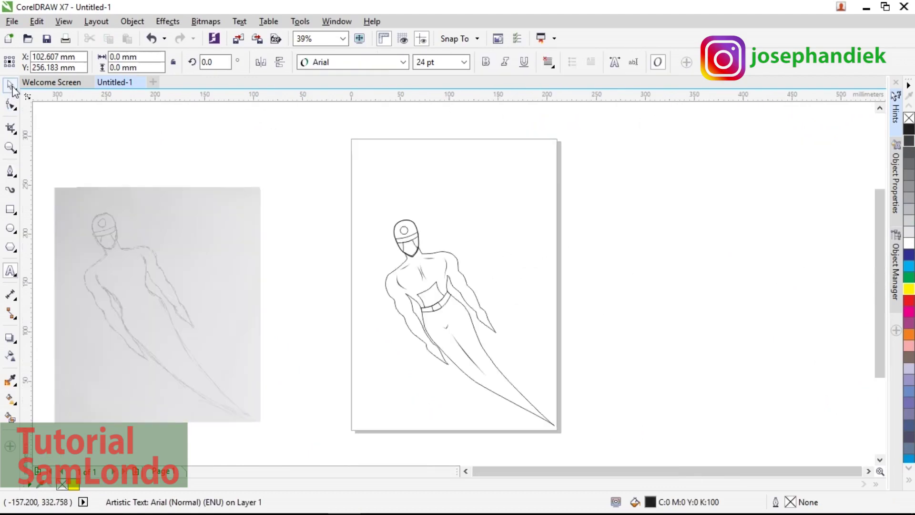
Step: Undo the misplaced text start and add the artistic text "SAM LONDO" in Blackoak Std at 24 pt above the figure
key("ctrl+z")
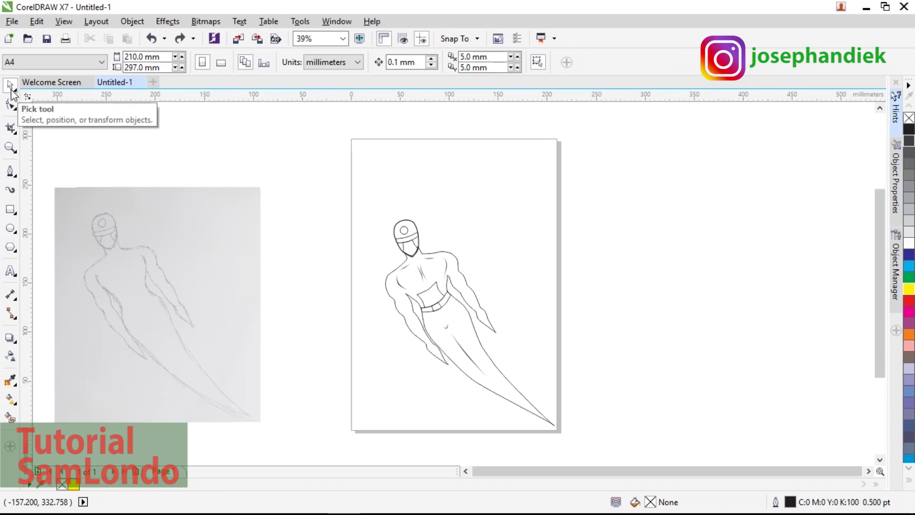
left_click(16, 275)
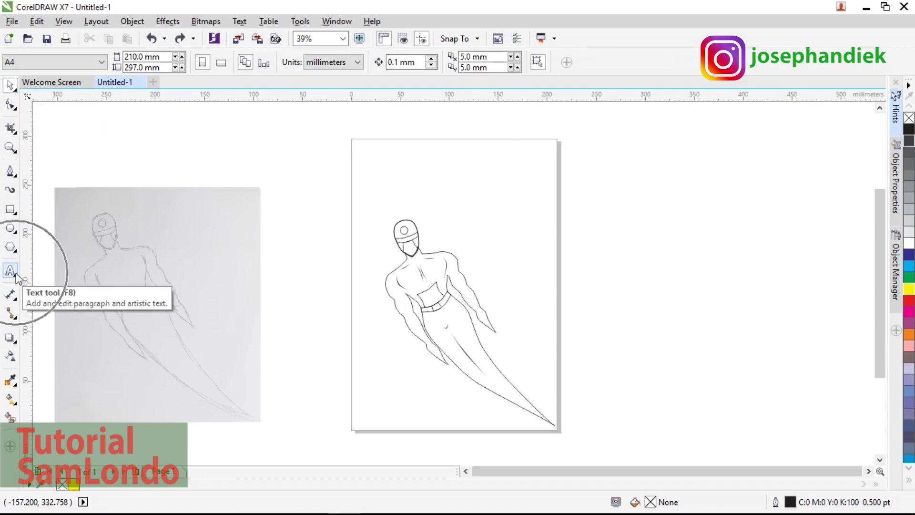
left_click(449, 190)
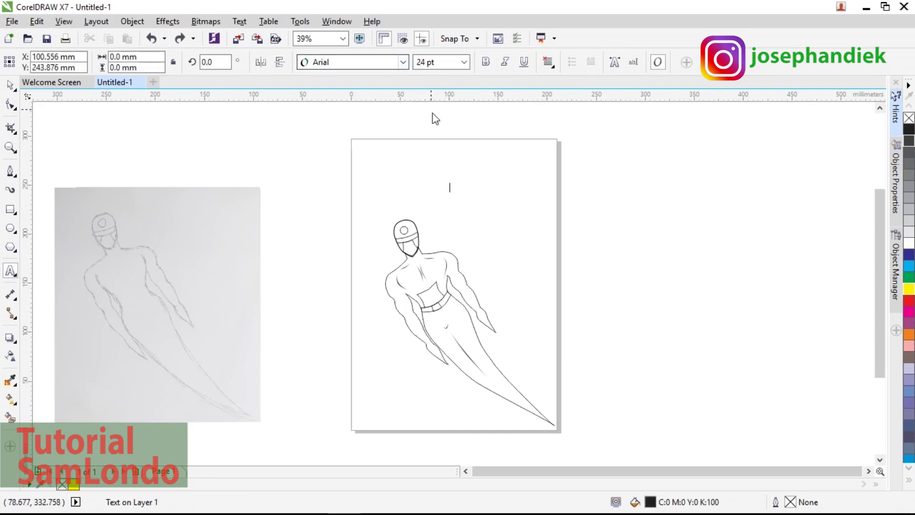
left_click(403, 62)
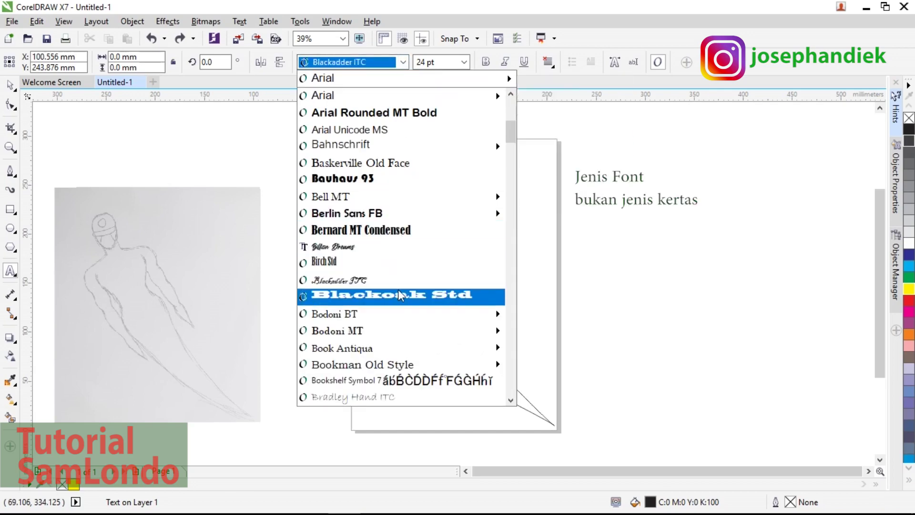
scroll(401, 296, "down", 2)
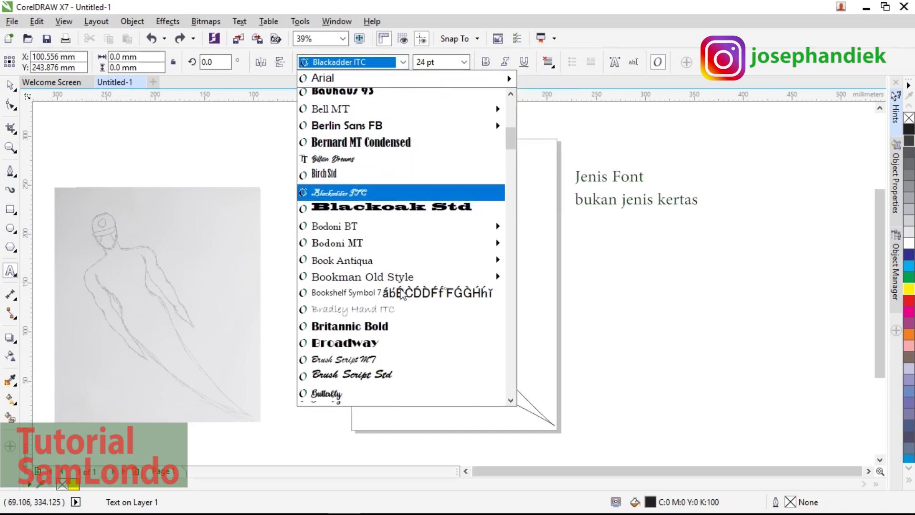
left_click(364, 199)
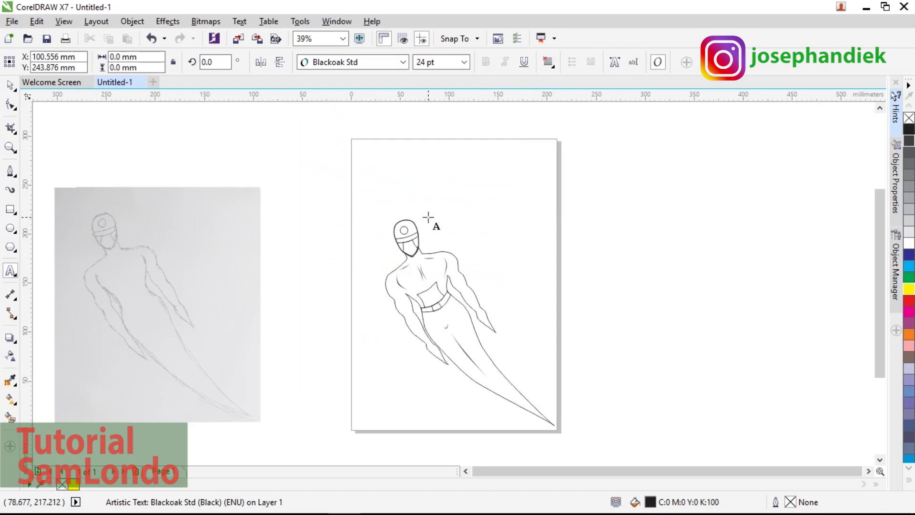
type("SYA")
type("M LONDO")
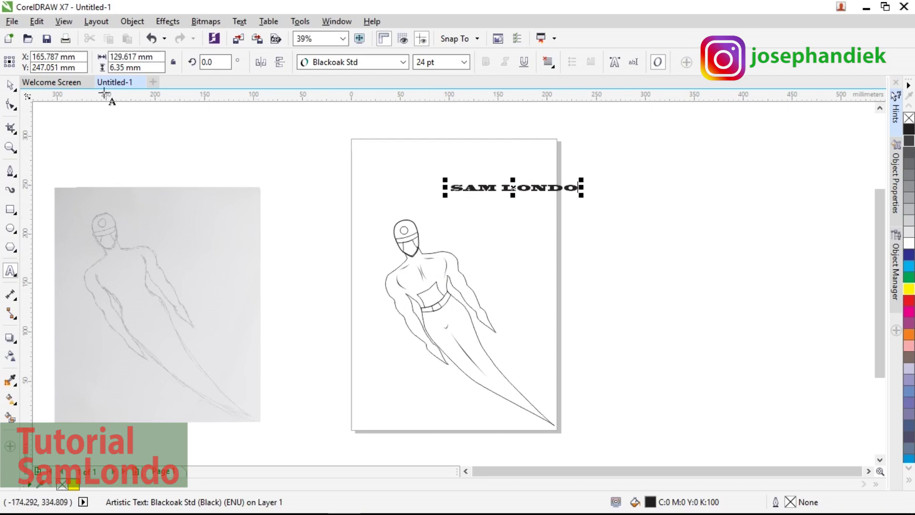
left_click(10, 87)
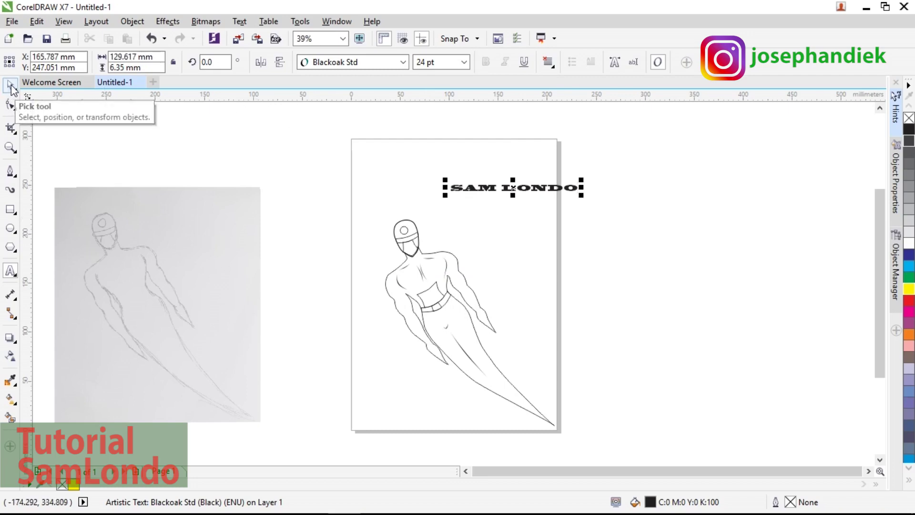
scroll(524, 197, "up", 2)
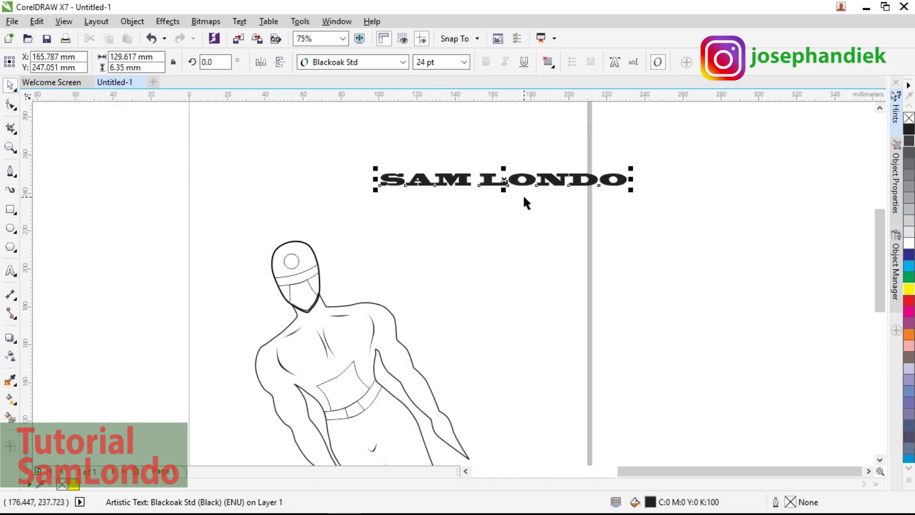
left_click_drag(503, 189, 500, 214)
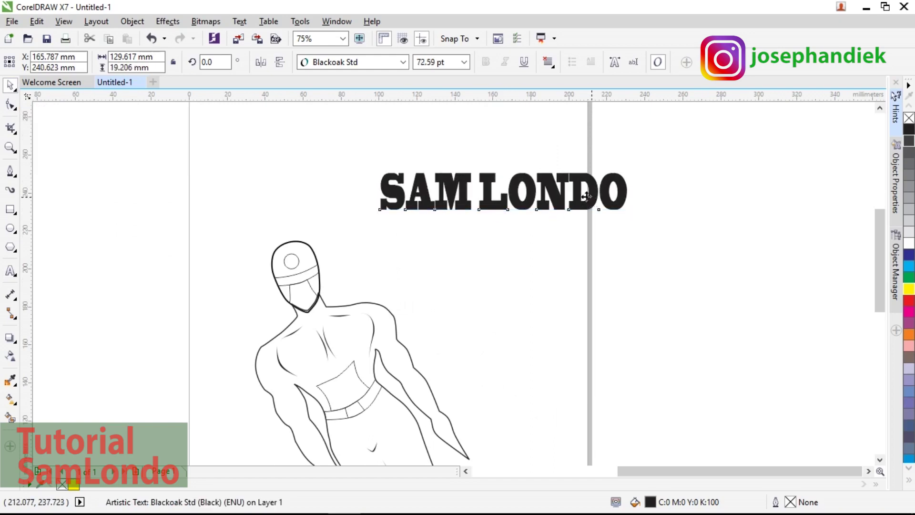
left_click_drag(592, 195, 536, 159)
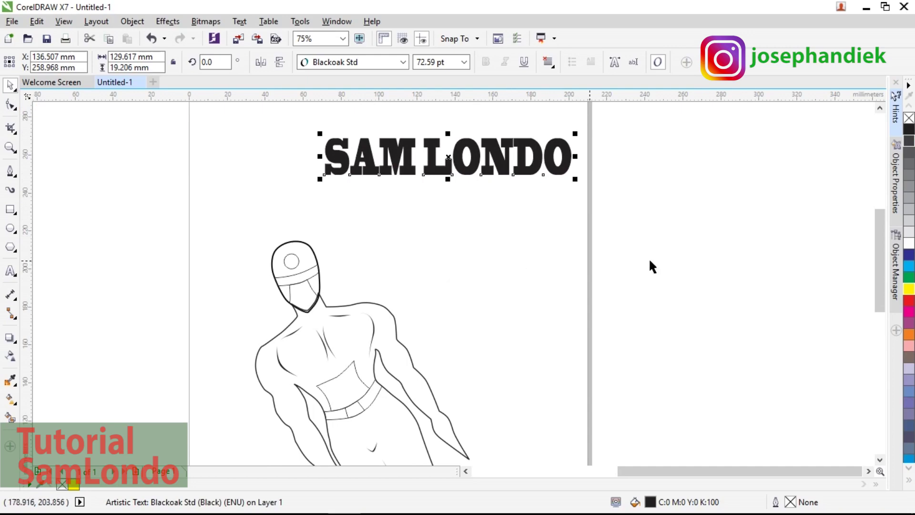
Step: Try several palette colours including green and magenta on the SAM LONDO text and fill it with Red
left_click(909, 301)
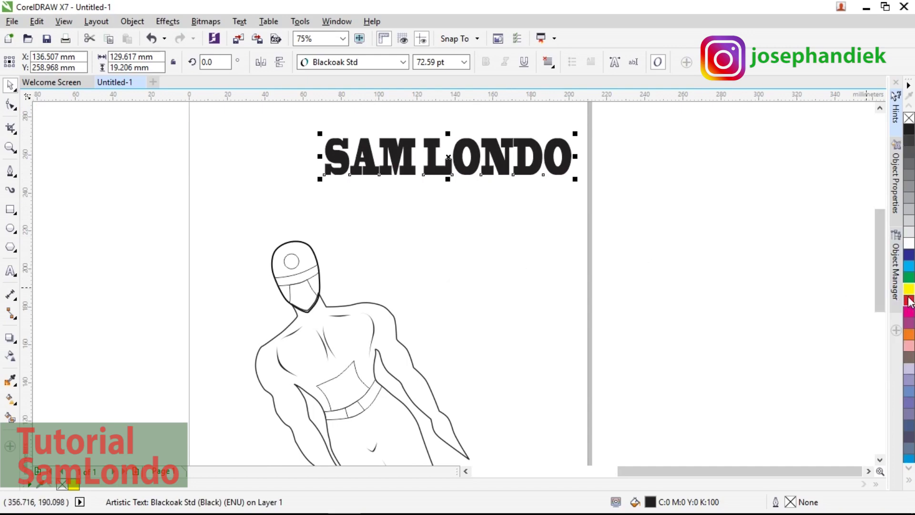
left_click(909, 278)
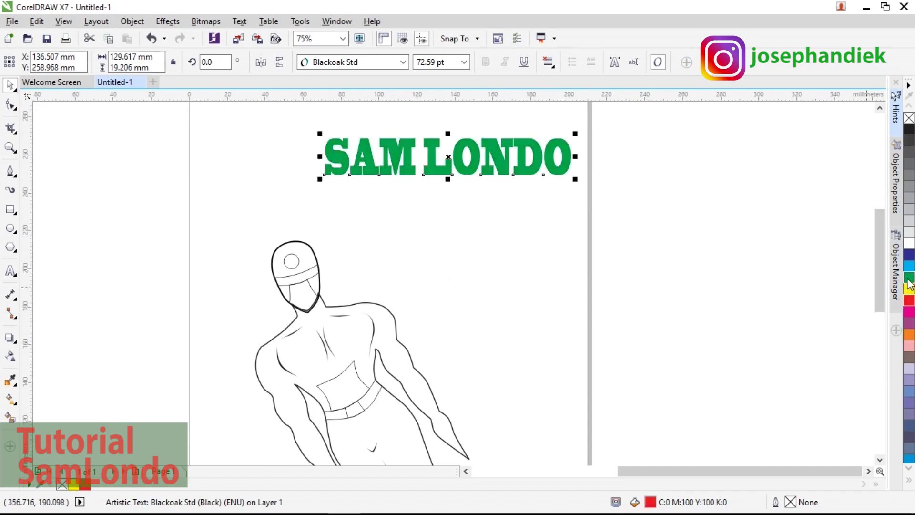
left_click(909, 289)
left_click(910, 301)
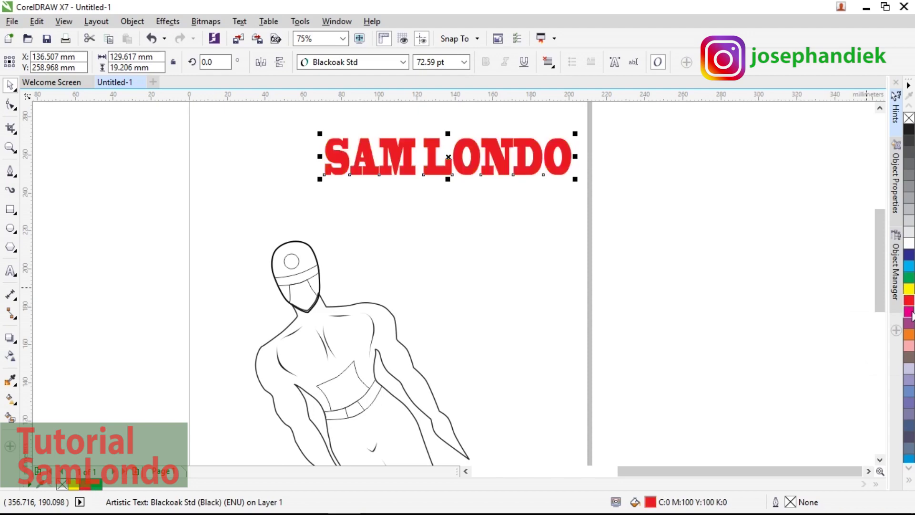
left_click(909, 312)
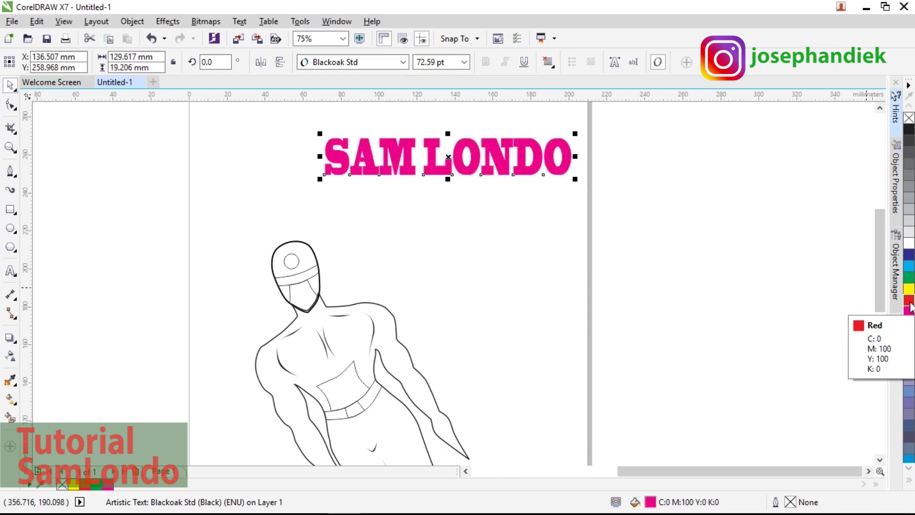
left_click(909, 300)
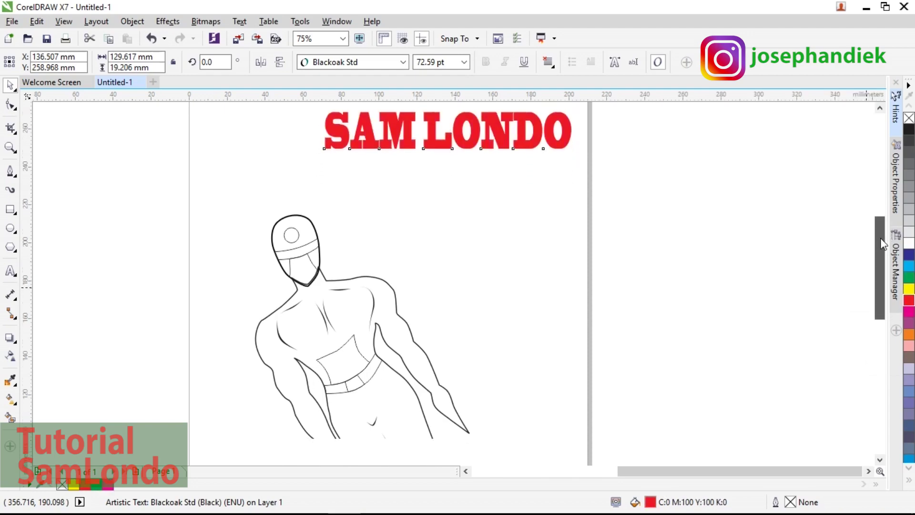
Step: Start a letter S outline with the Pen tool in the belt buckle, from its upper edge down its left side and inward
scroll(353, 396, "up", 2)
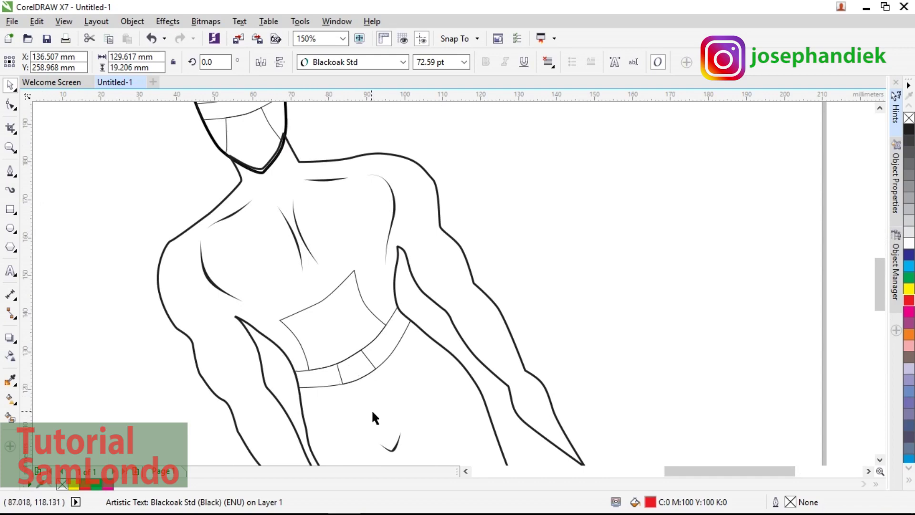
scroll(373, 418, "up", 1)
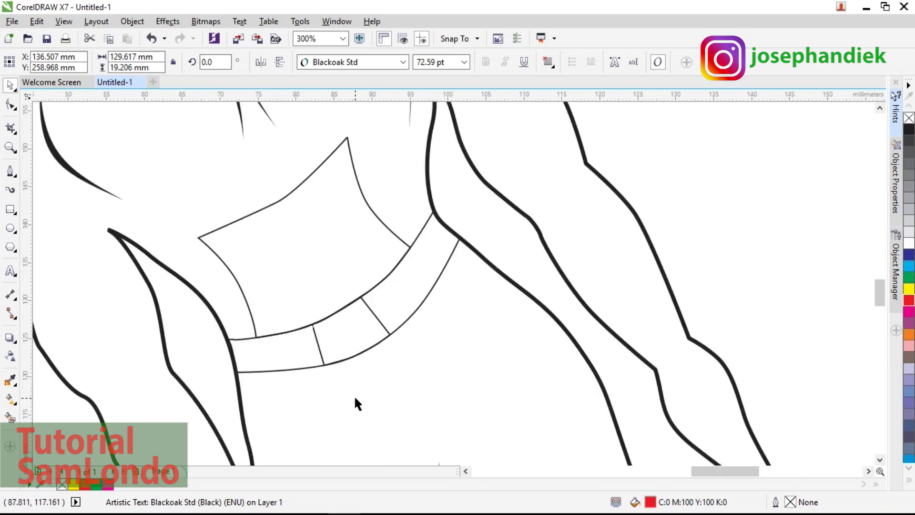
left_click(10, 171)
scroll(329, 341, "up", 1)
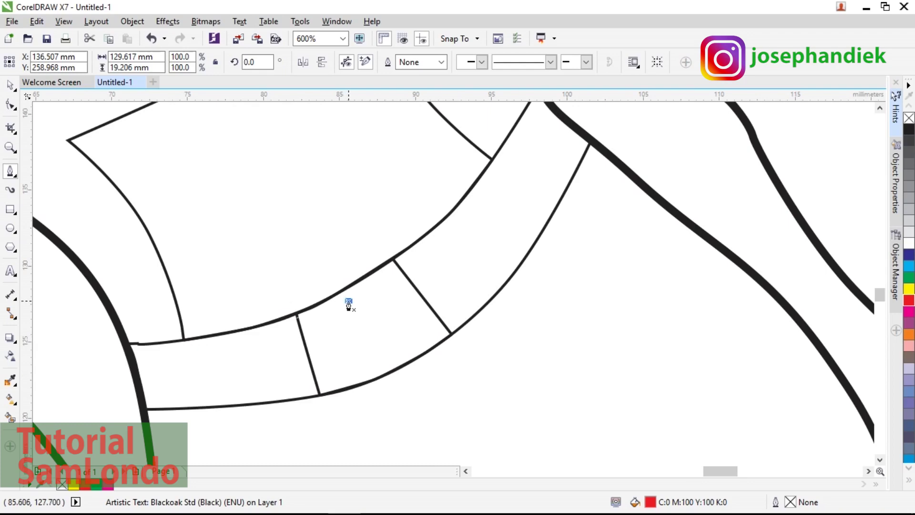
key("Escape")
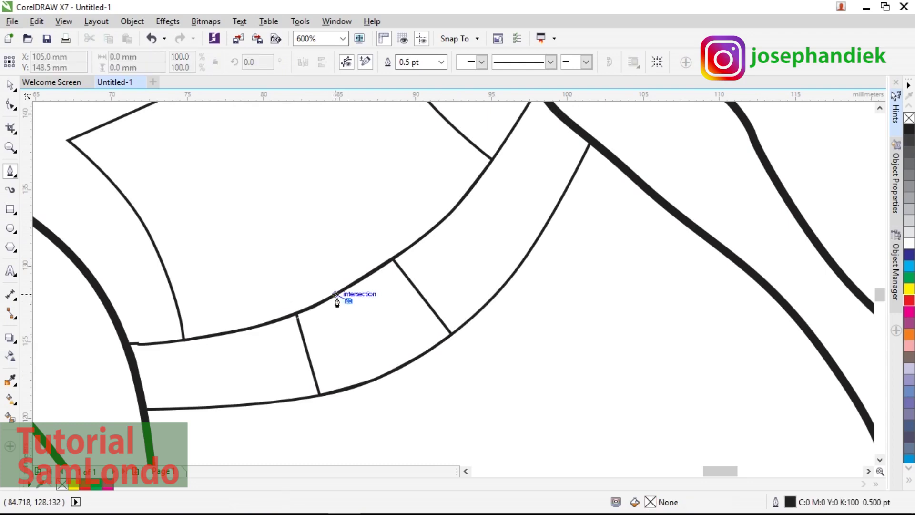
left_click(335, 294)
left_click(339, 299)
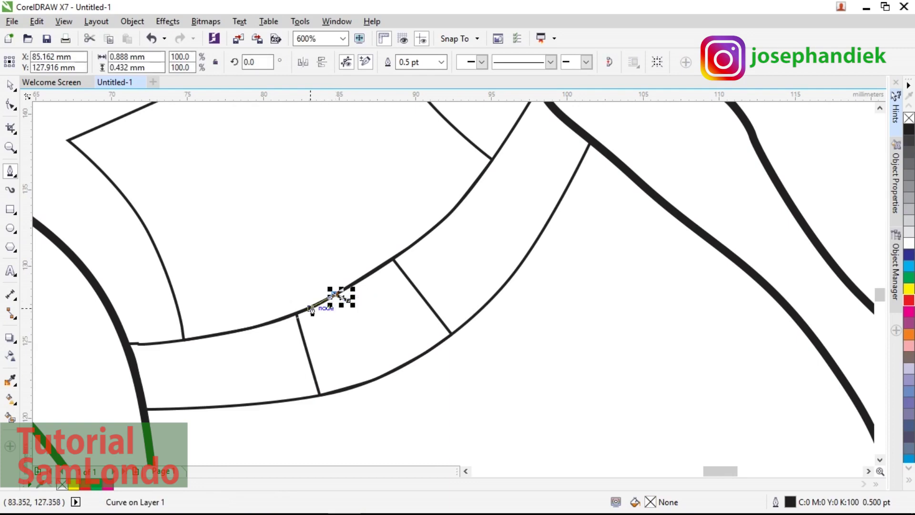
left_click(296, 314)
left_click_drag(302, 338, 328, 339)
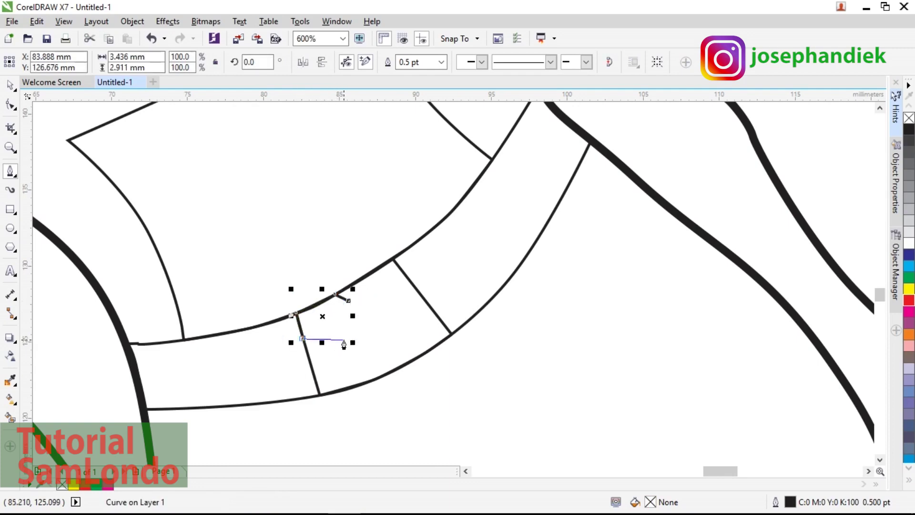
left_click(349, 341)
left_click(360, 351)
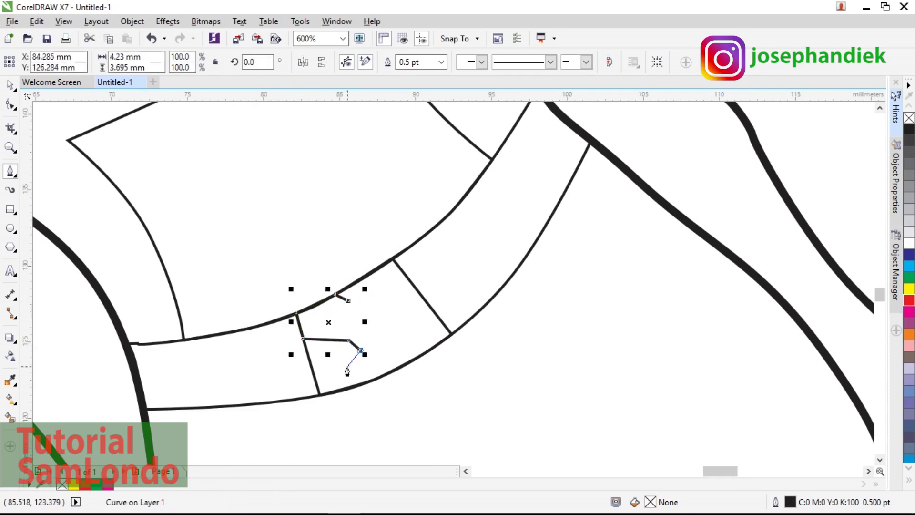
Step: Continue the S outline around its inner hook, back to the buckle's left side and along the lower belt edge
left_click(346, 367)
scroll(333, 374, "up", 2)
left_click(331, 361)
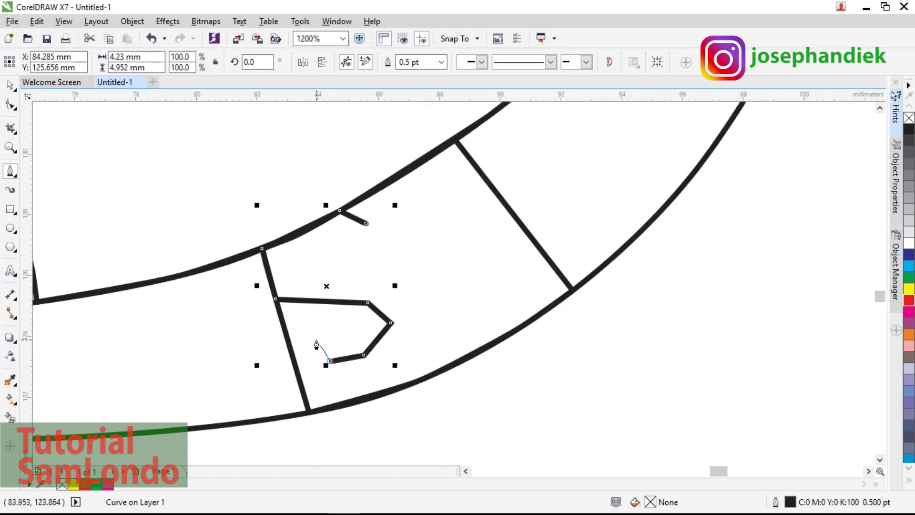
left_click(316, 340)
left_click(290, 348)
left_click(309, 411)
left_click(375, 395)
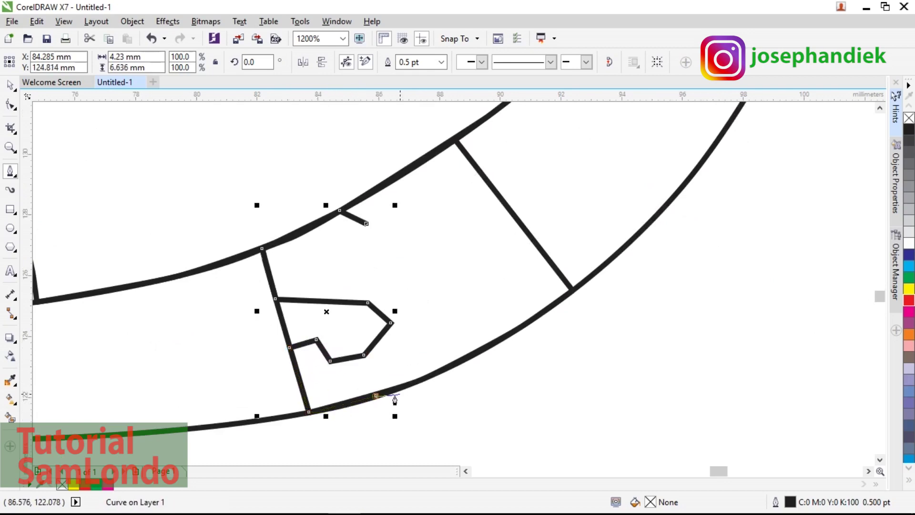
Step: Close the S with its outer curve and upper hook, making the letter about 5.9 by 6.6 mm
left_click(427, 360)
left_click(440, 329)
left_click(426, 298)
left_click(388, 276)
left_click(309, 275)
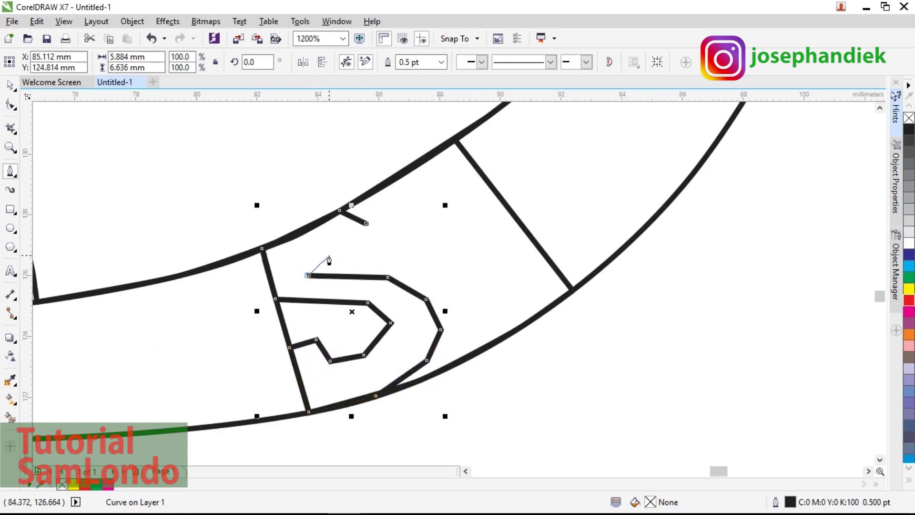
left_click(334, 250)
left_click(359, 258)
left_click(390, 230)
left_click(366, 223)
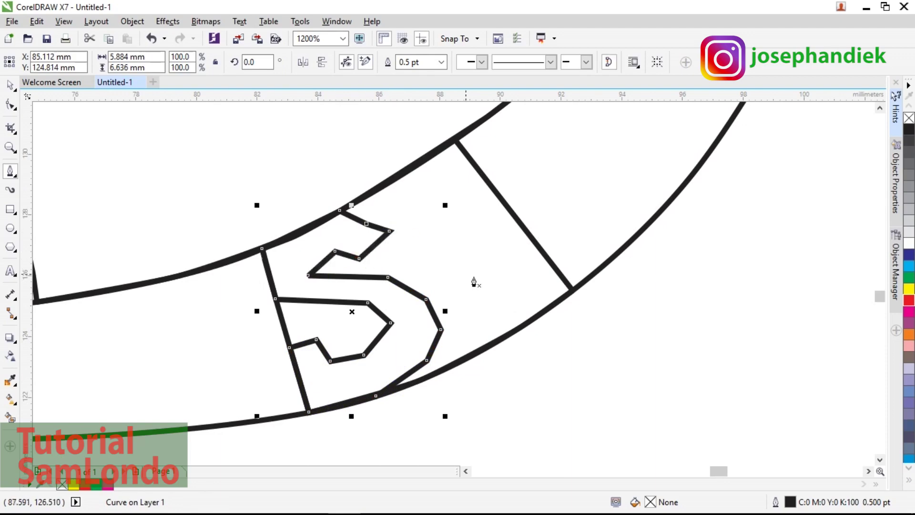
Step: Outline a letter L beside the S, running from the buckle's upper edge along its lower edge to the right corner and back inward
left_click(373, 199)
left_click(456, 361)
left_click(500, 339)
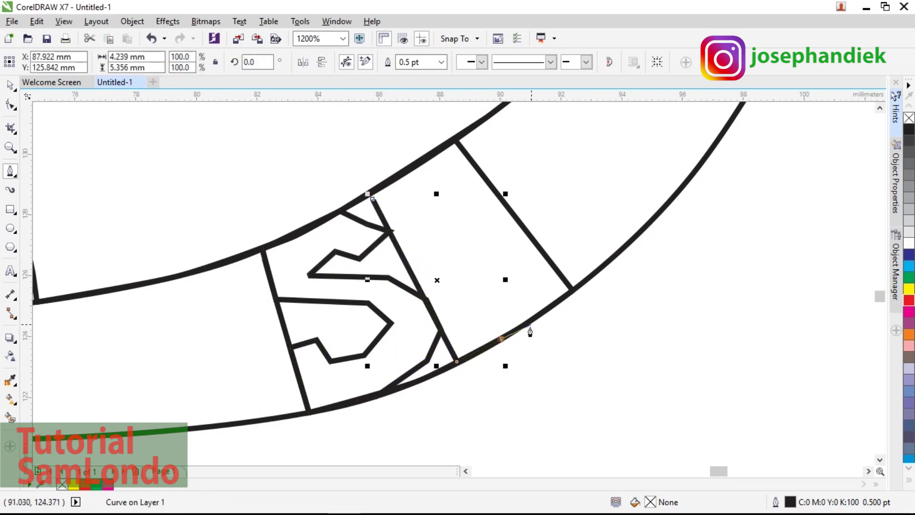
left_click(538, 315)
left_click(572, 289)
left_click(531, 253)
left_click(510, 275)
left_click(469, 308)
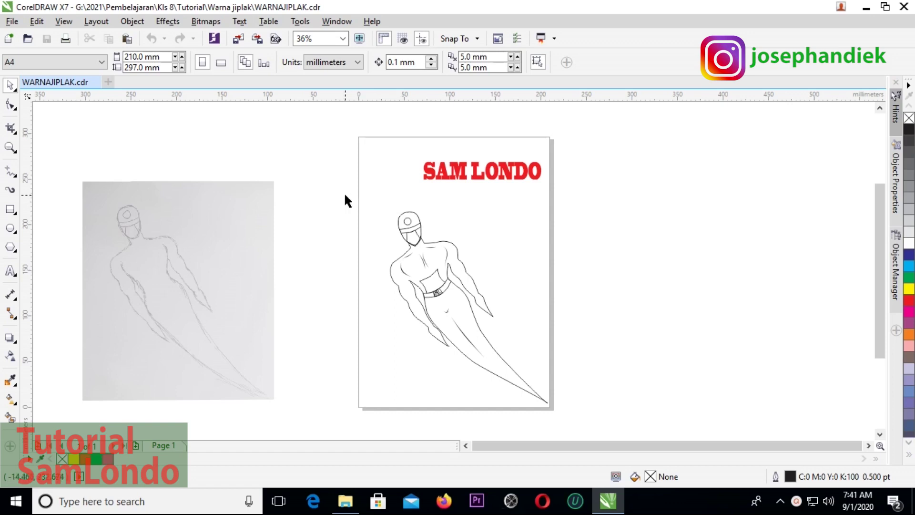
Step: Copy the whole line-art figure, paste a duplicate and move it to the right, partly off the page
left_click_drag(345, 195, 575, 414)
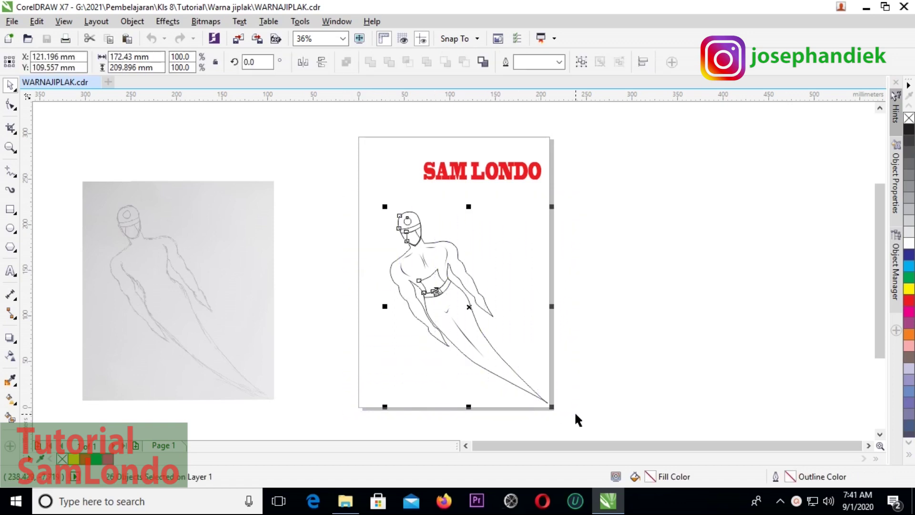
right_click(457, 292)
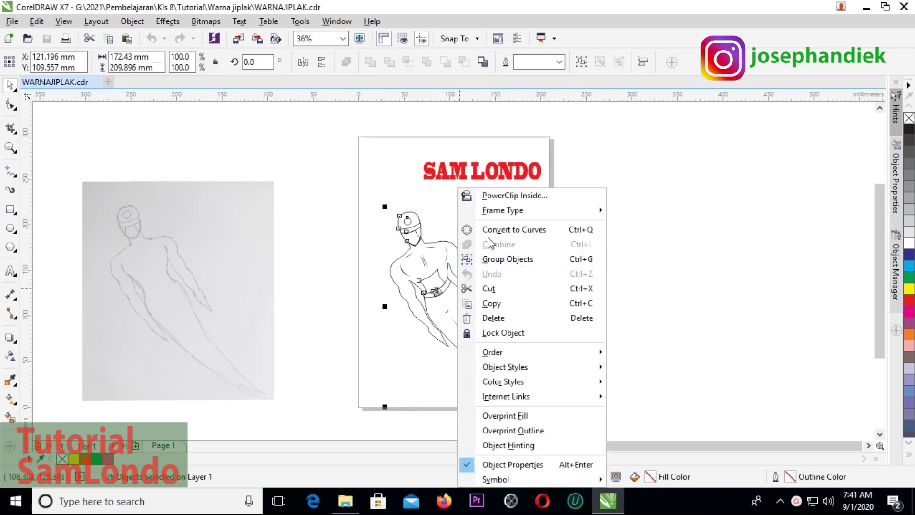
left_click(492, 304)
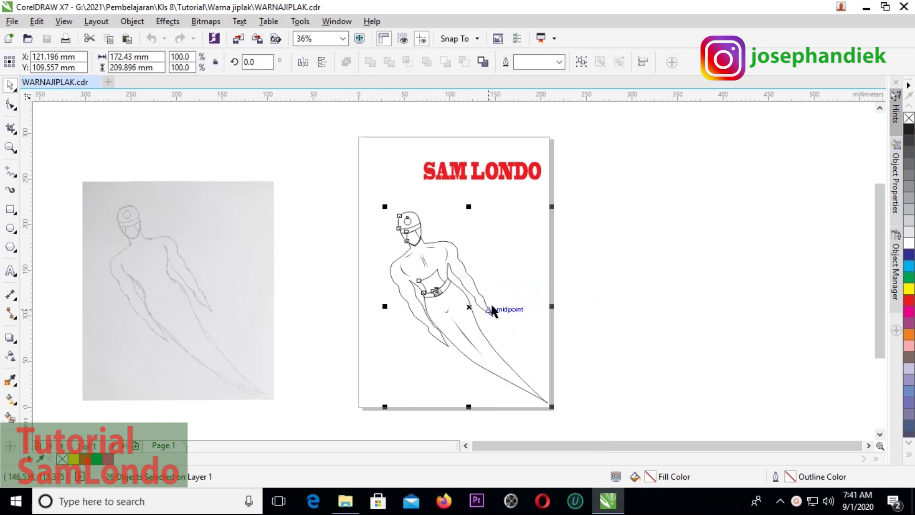
left_click(635, 268)
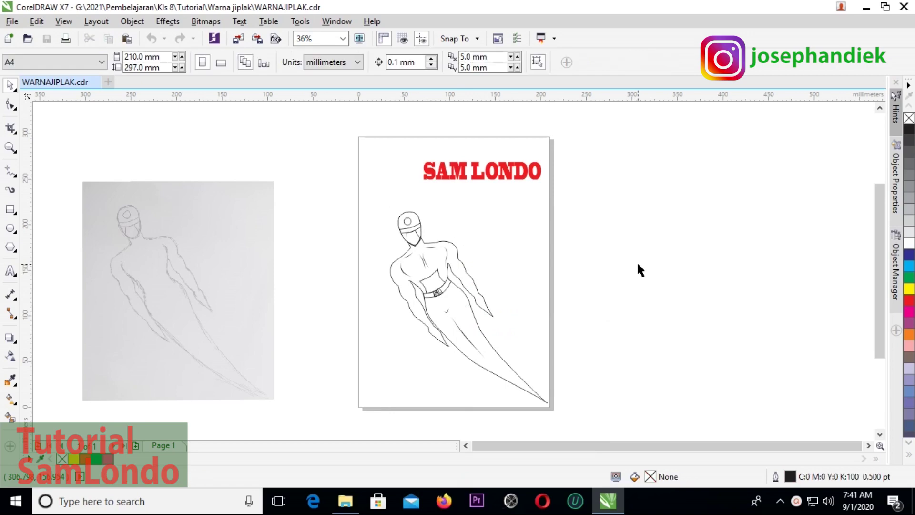
right_click(639, 269)
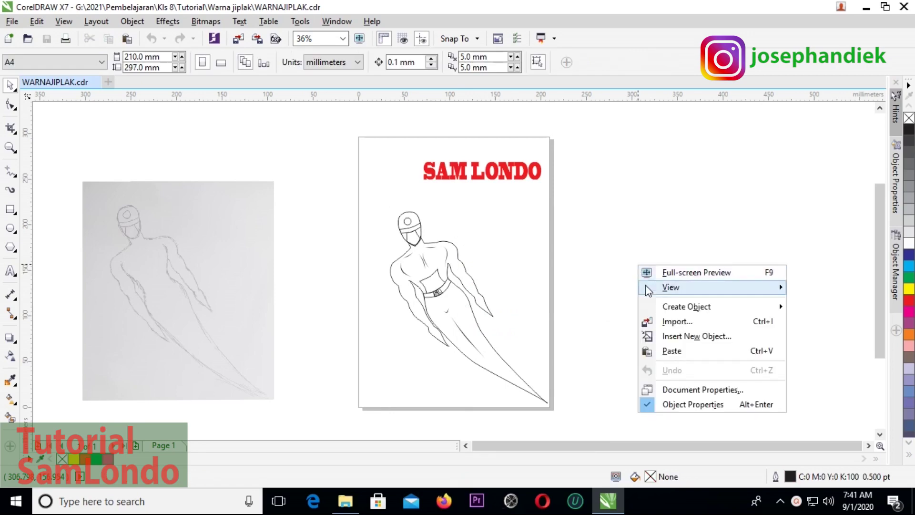
left_click(669, 351)
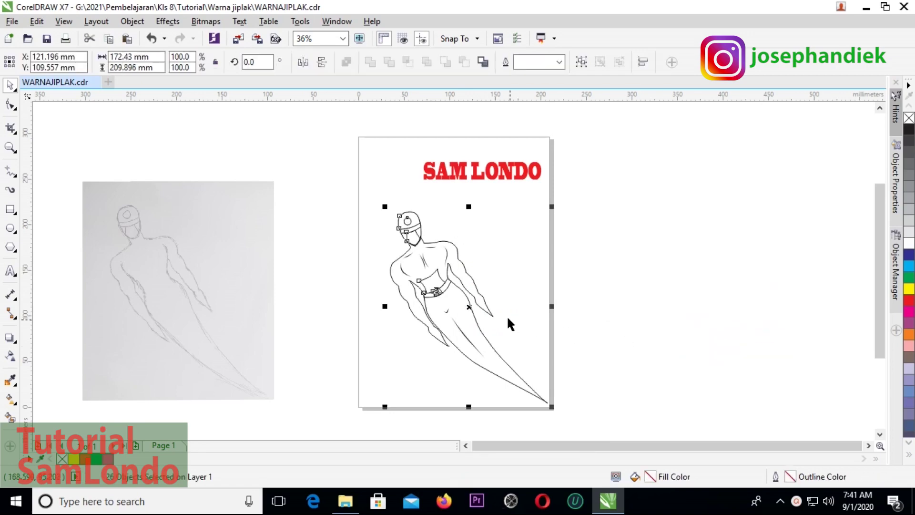
left_click_drag(468, 308, 613, 286)
left_click(748, 263)
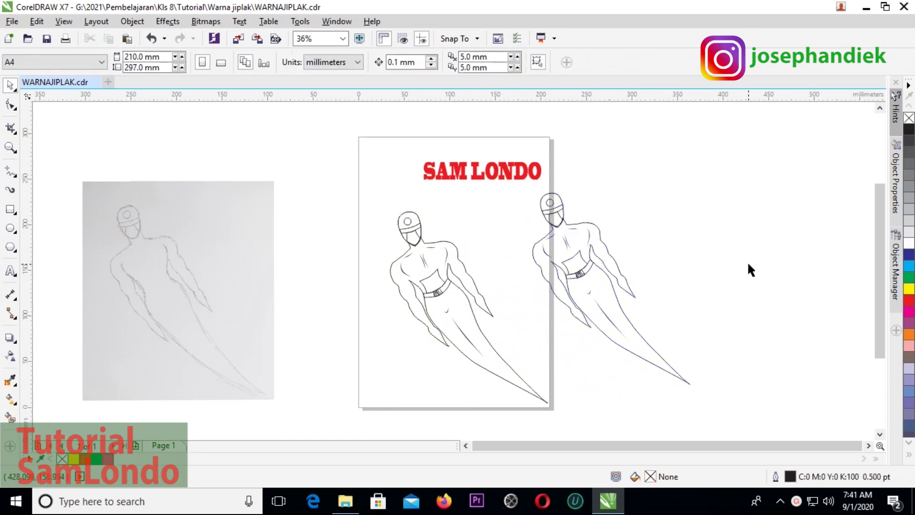
Step: Fill the head shape of the original figure with Red (M:100 Y:100)
scroll(488, 271, "up", 2)
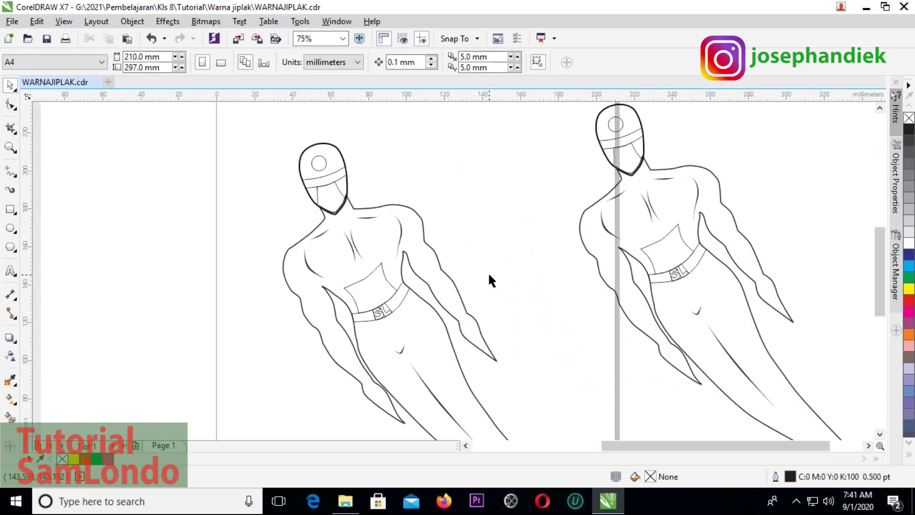
scroll(490, 276, "down", 2)
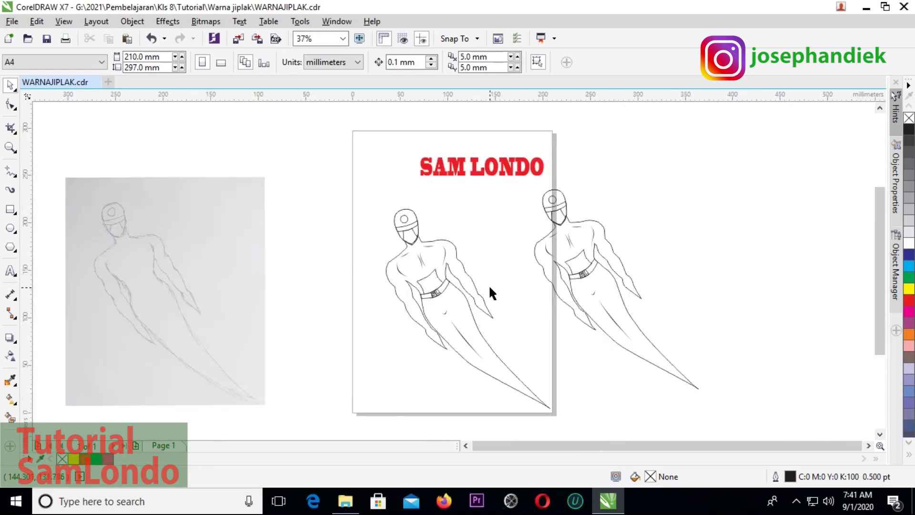
scroll(490, 288, "up", 2)
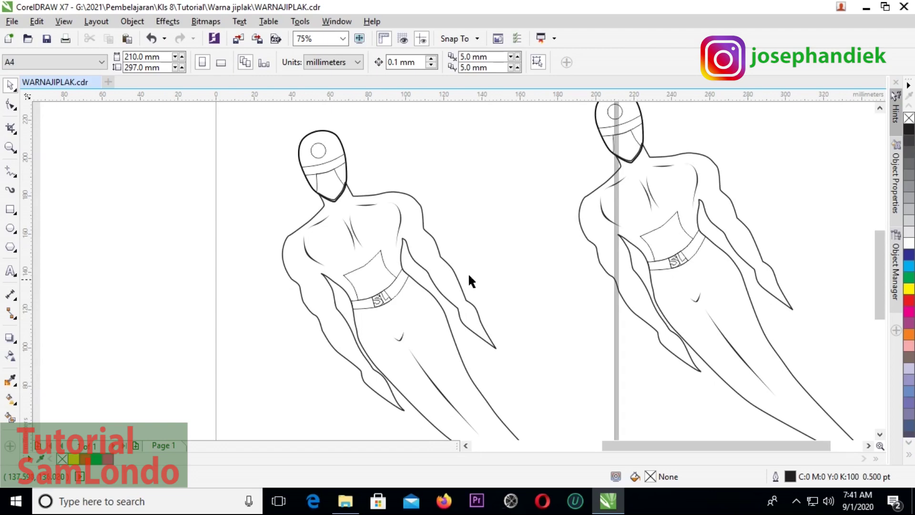
scroll(352, 143, "up", 2)
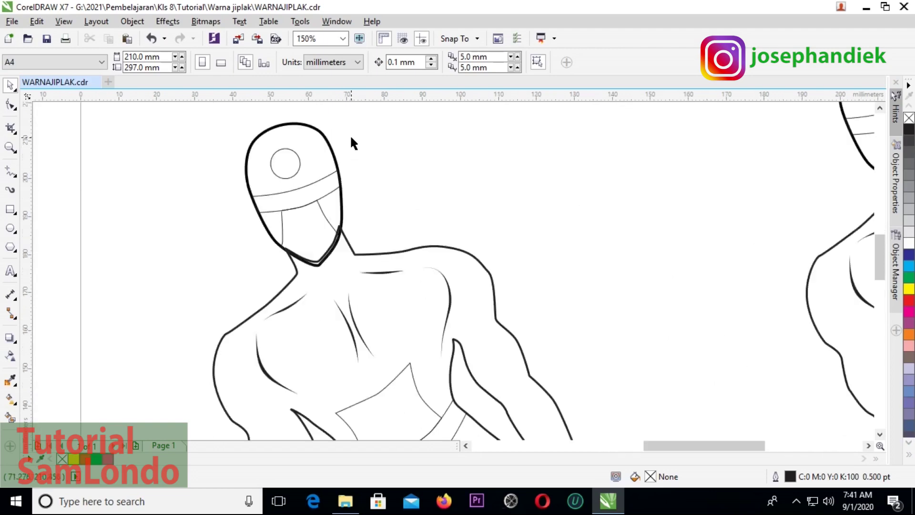
left_click(310, 172)
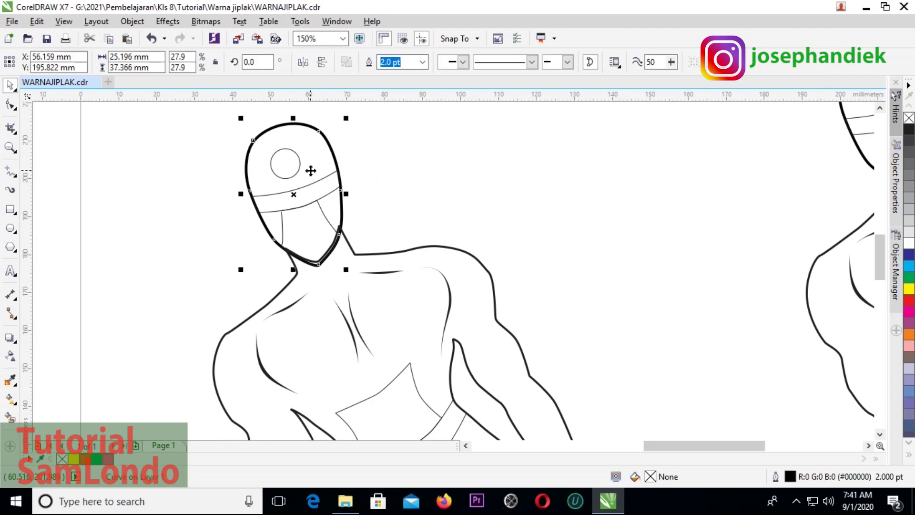
left_click(909, 302)
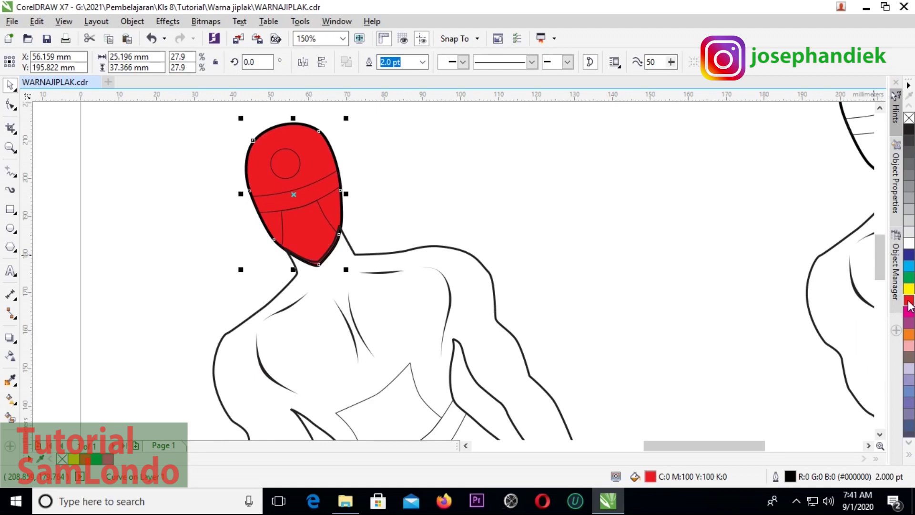
Step: Fill the forehead circle and the face area below the headband with Yellow (Y:100)
left_click(284, 168)
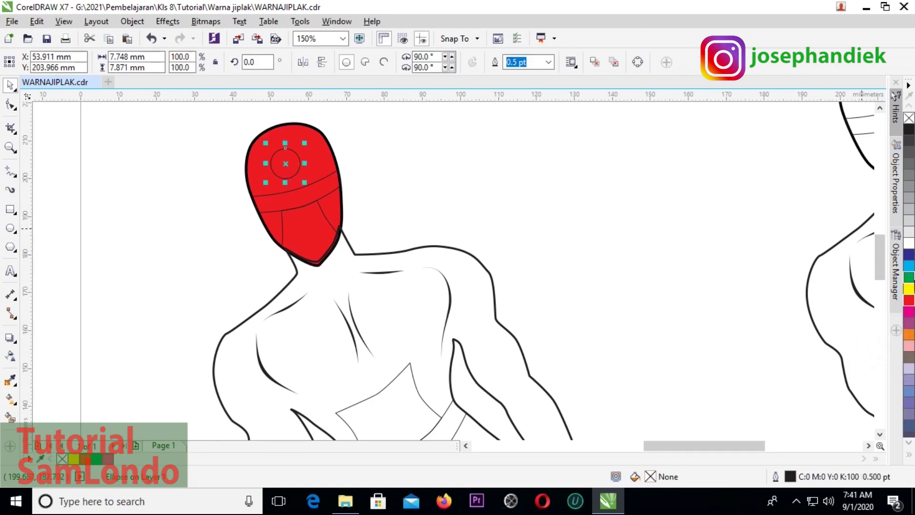
left_click(909, 289)
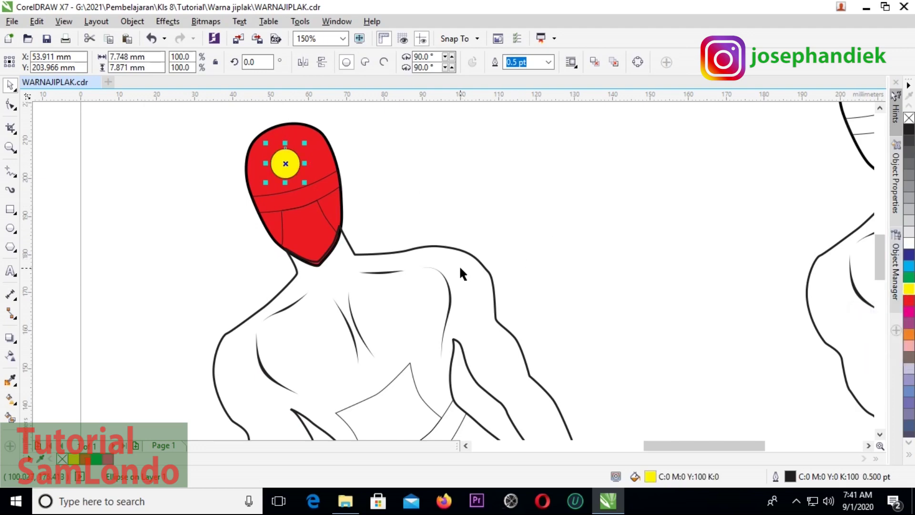
left_click(311, 231)
left_click(908, 289)
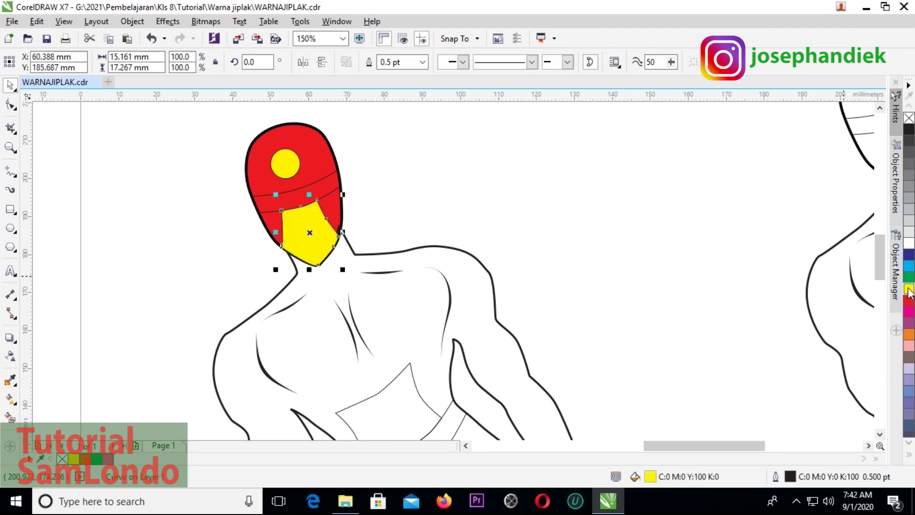
left_click(525, 221)
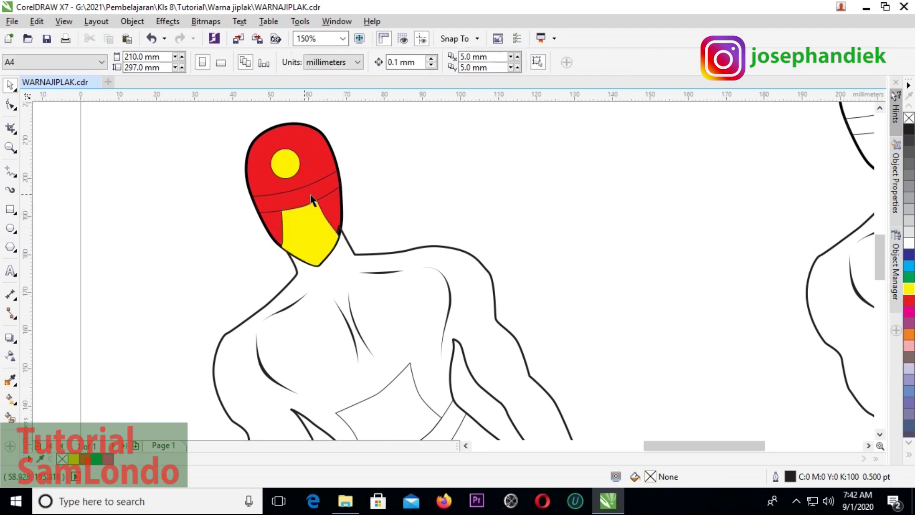
Step: Apply a black K:100 fill to the curved headband strip across the head
left_click(284, 199)
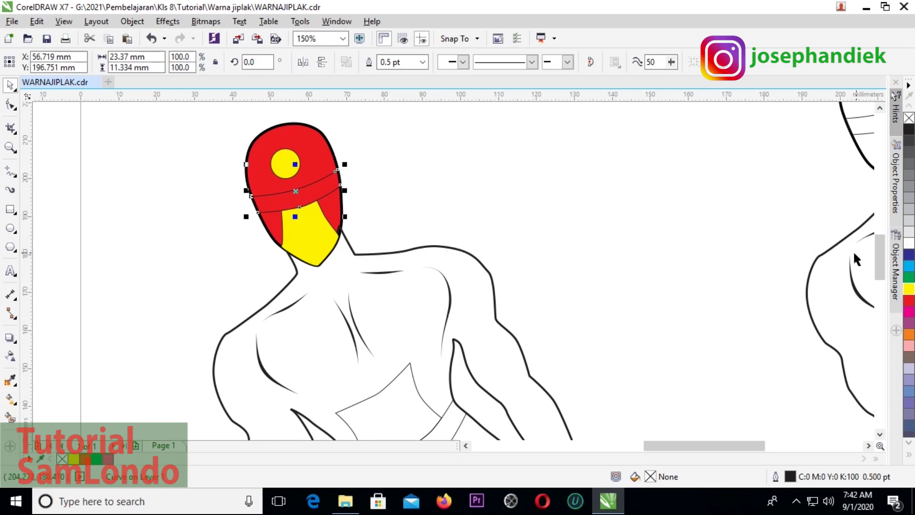
left_click(909, 129)
scroll(274, 201, "up", 2)
scroll(274, 201, "up", 2)
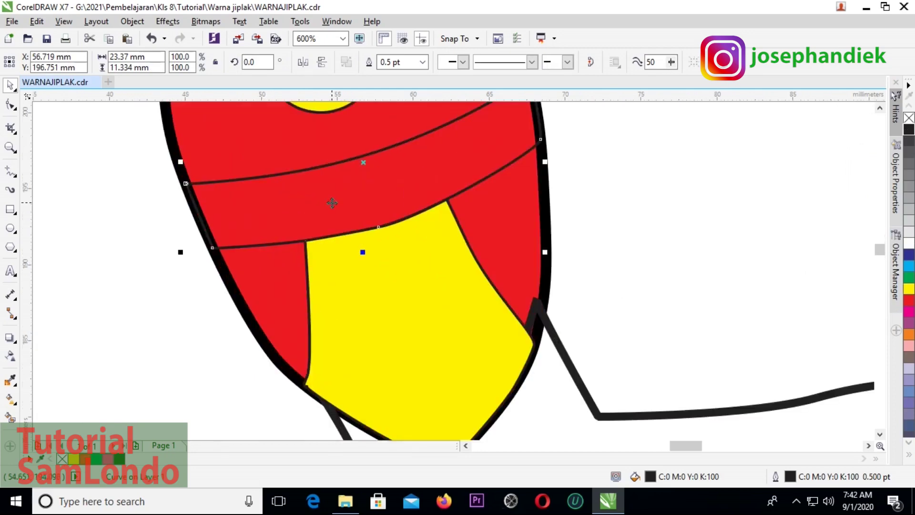
scroll(321, 216, "down", 2)
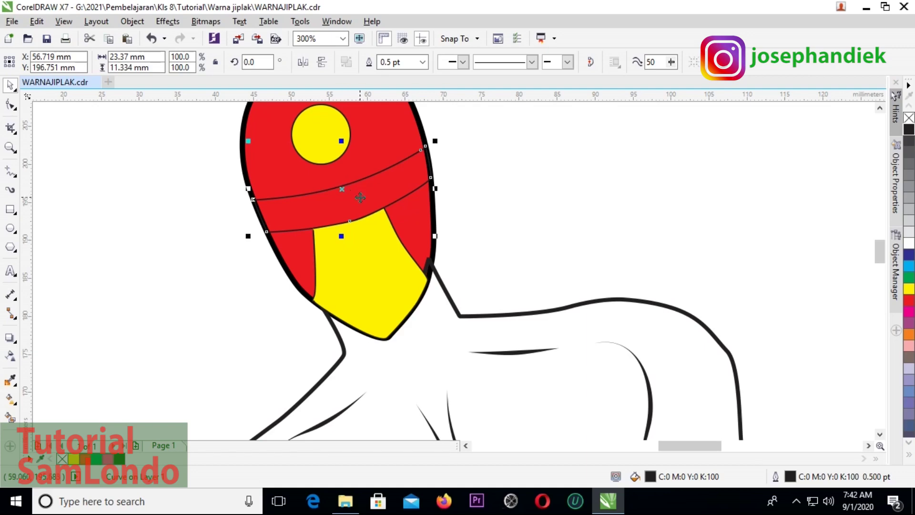
Step: Move the headband strip off the head onto the blank area beside it and test its upper end corner for a gap
left_click_drag(358, 196, 587, 181)
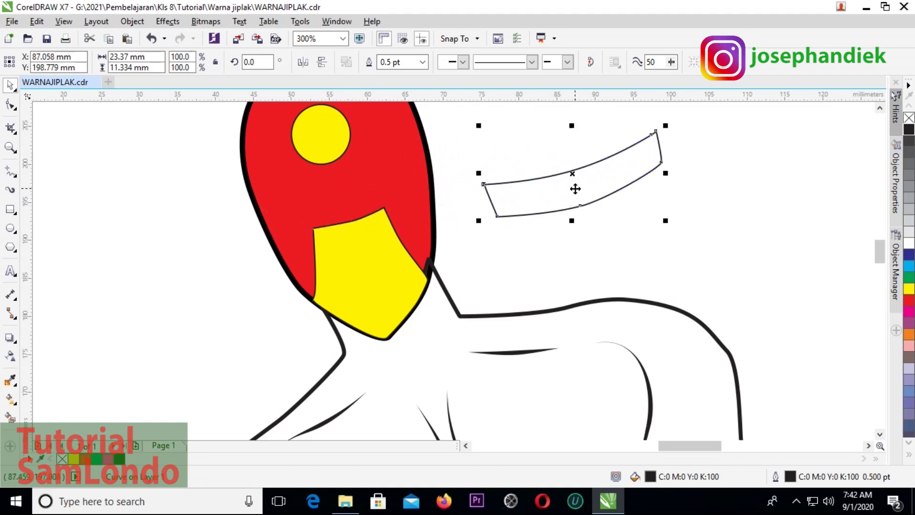
scroll(478, 187, "up", 2)
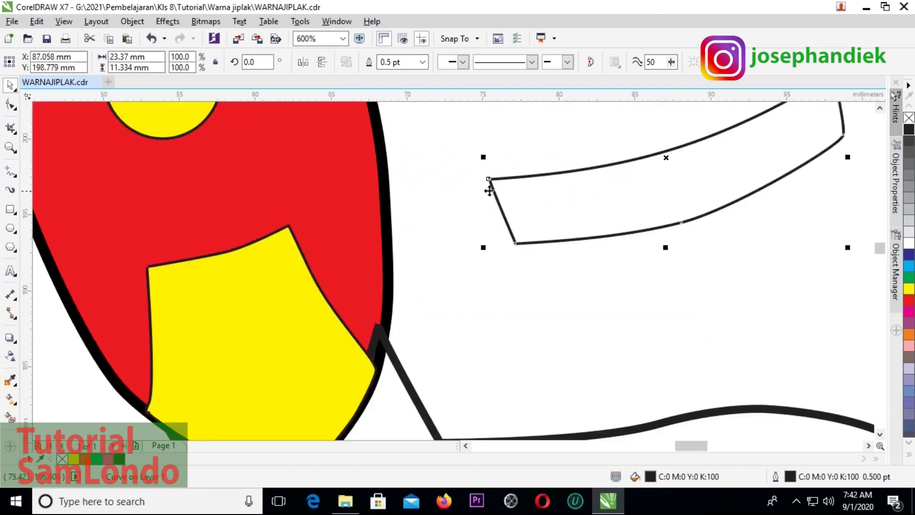
left_click(12, 107)
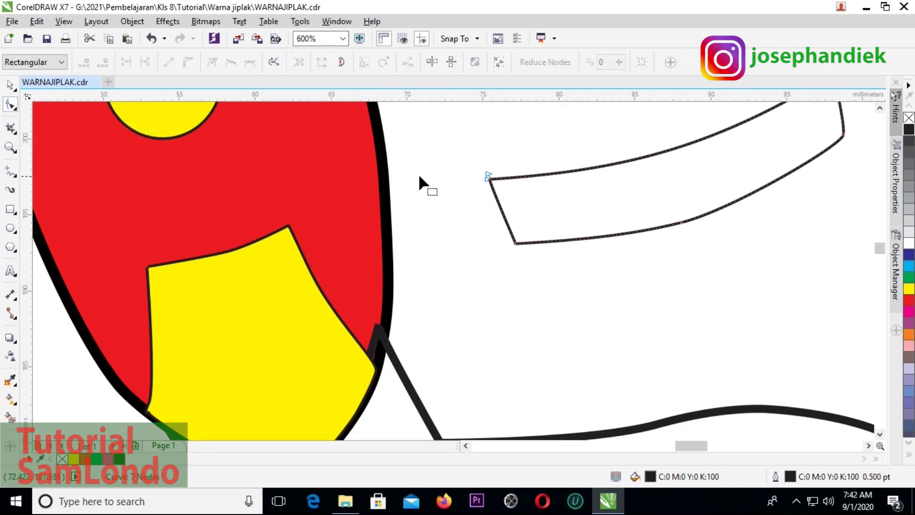
left_click_drag(488, 179, 463, 155)
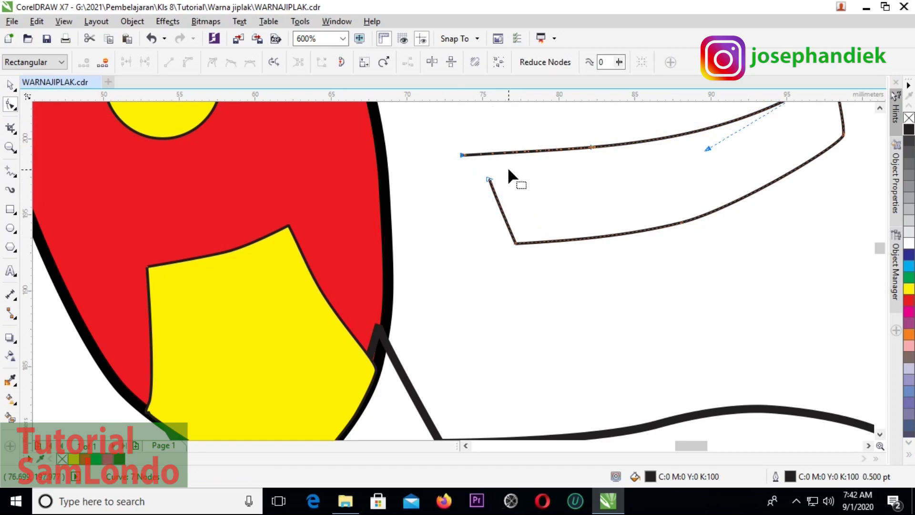
key("ctrl+z")
Step: Close the headband strip's open outline at the split corner node with Close Curve
scroll(506, 181, "up", 2)
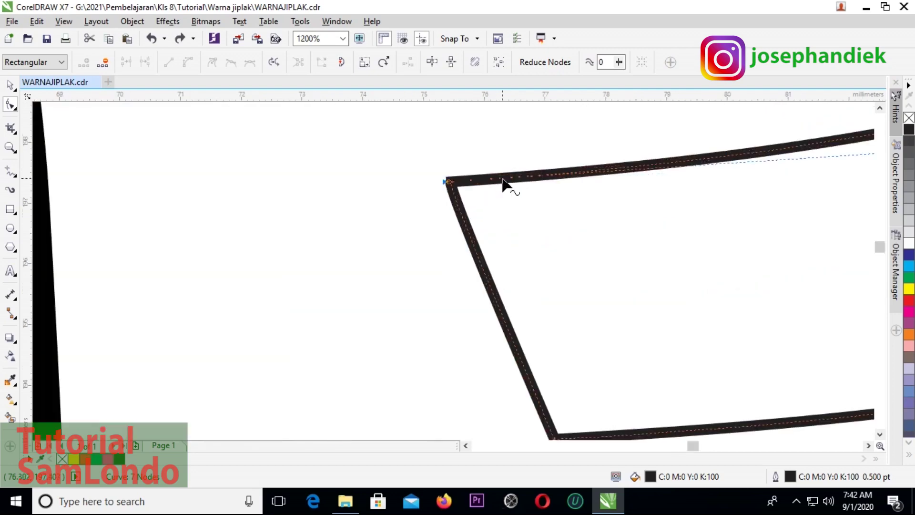
right_click(450, 181)
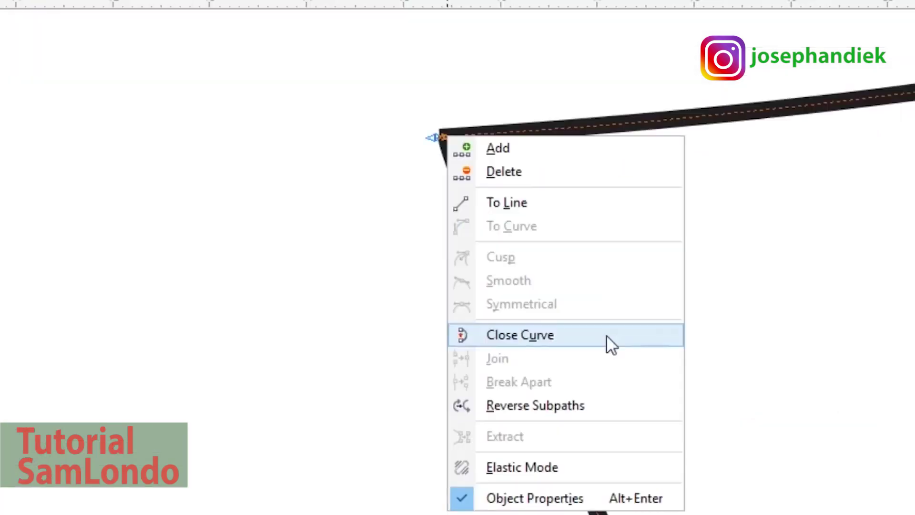
left_click(554, 311)
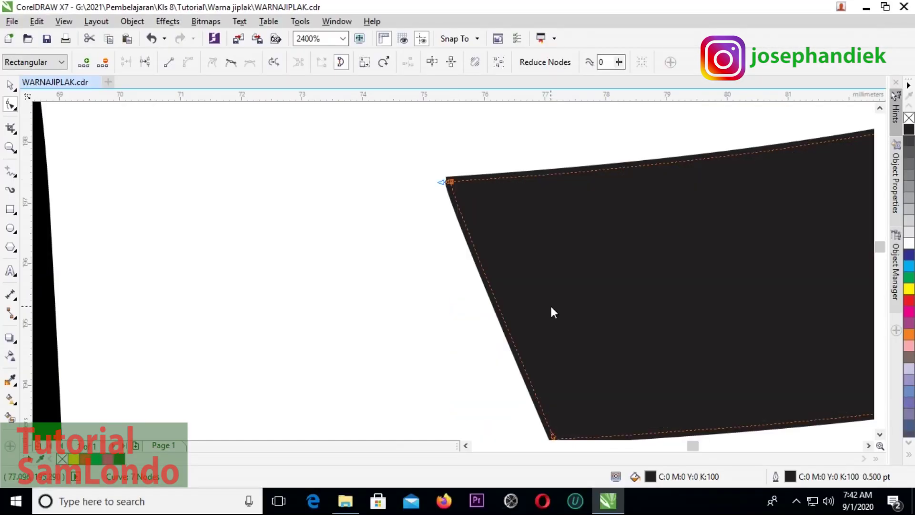
scroll(479, 275, "down", 5)
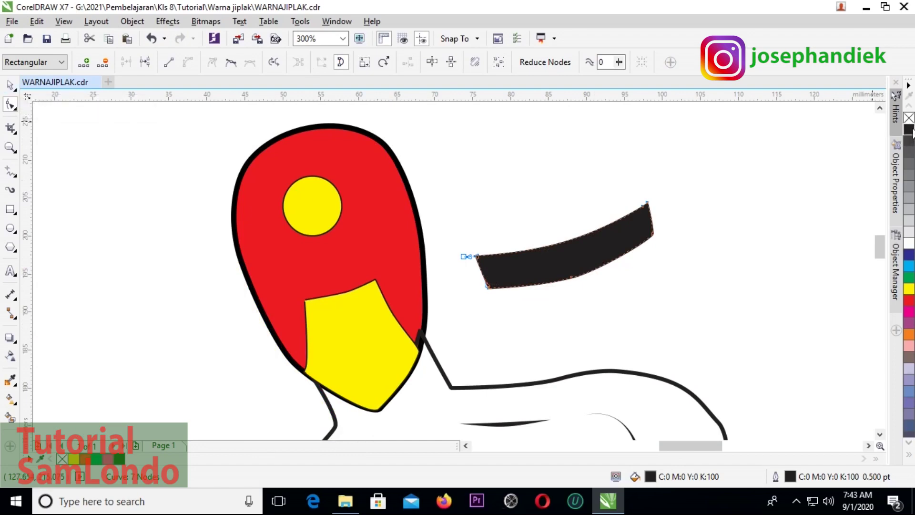
Step: Move the black strip back across the head, between the forehead circle and the yellow face area
left_click(10, 84)
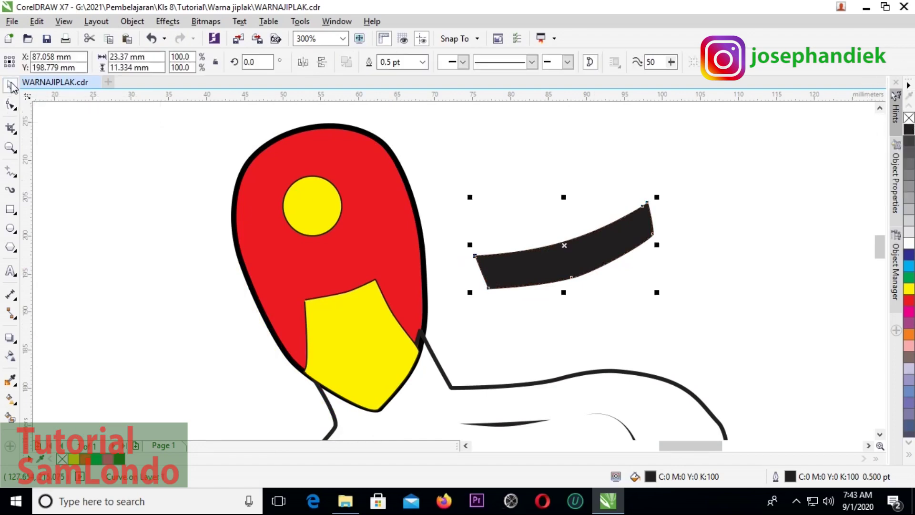
left_click_drag(623, 245, 356, 261)
scroll(384, 265, "up", 2)
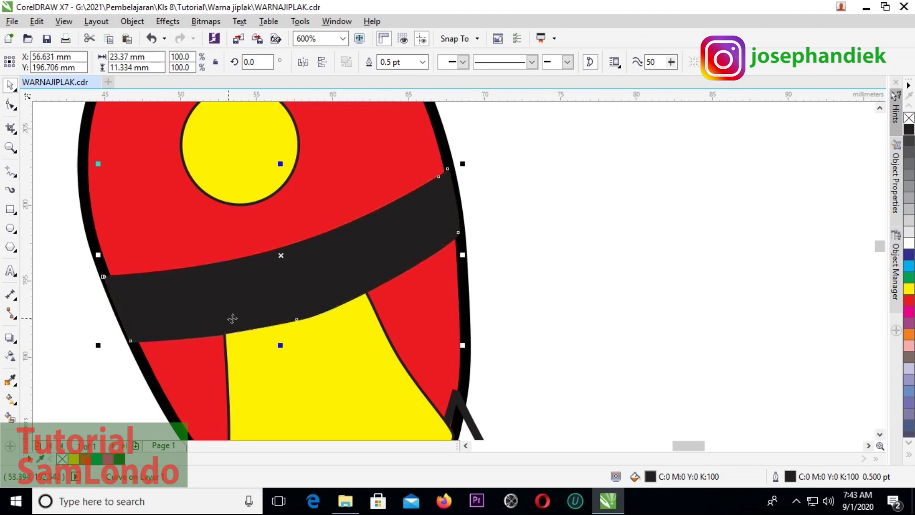
scroll(165, 347, "up", 1)
scroll(209, 373, "up", 1)
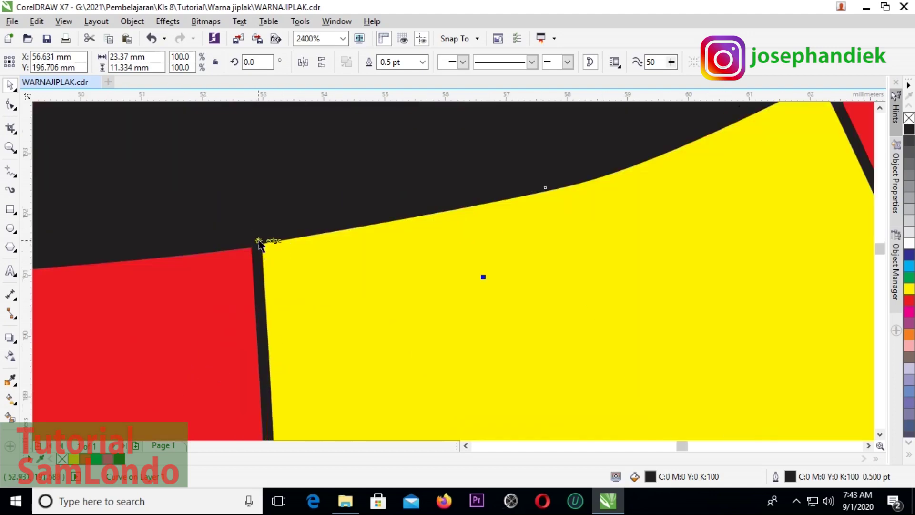
scroll(261, 248, "down", 2)
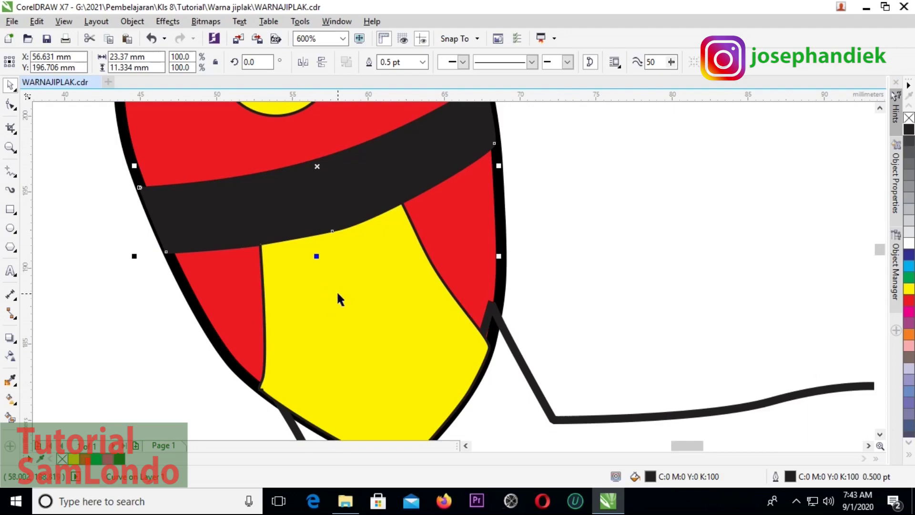
Step: Order the black headband strip In Front Of the yellow face area
right_click(286, 209)
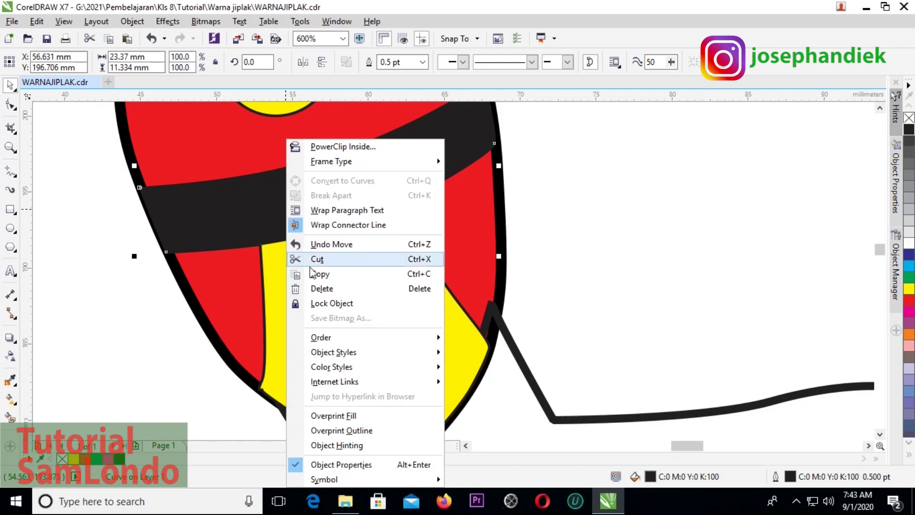
mouse_move(354, 344)
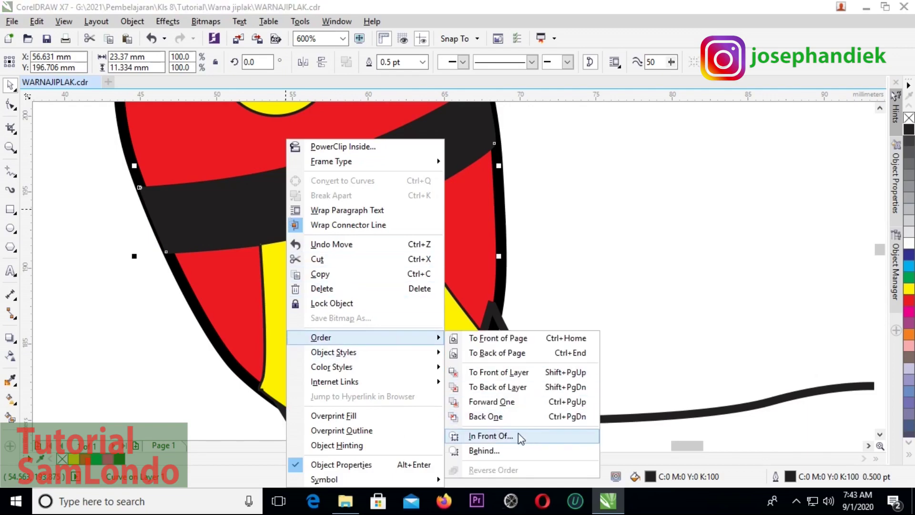
left_click(491, 435)
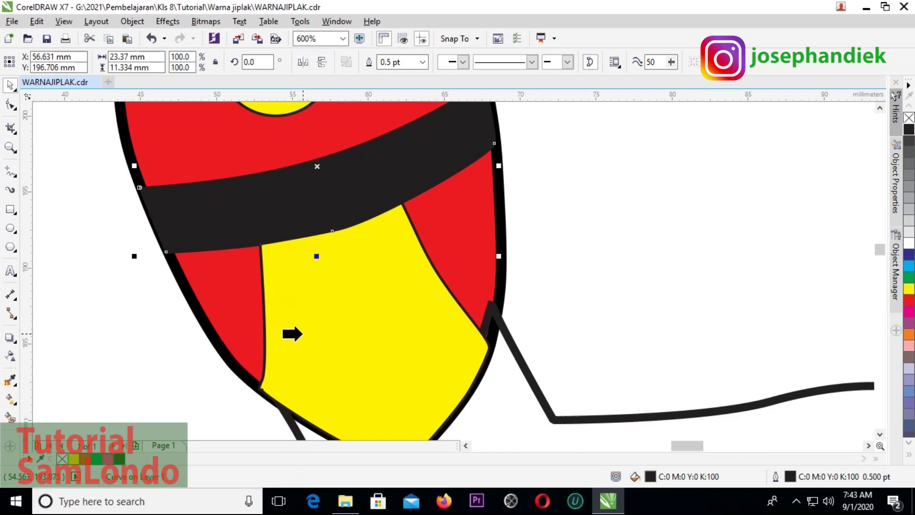
left_click(303, 335)
scroll(426, 159, "up", 1)
scroll(603, 136, "down", 1)
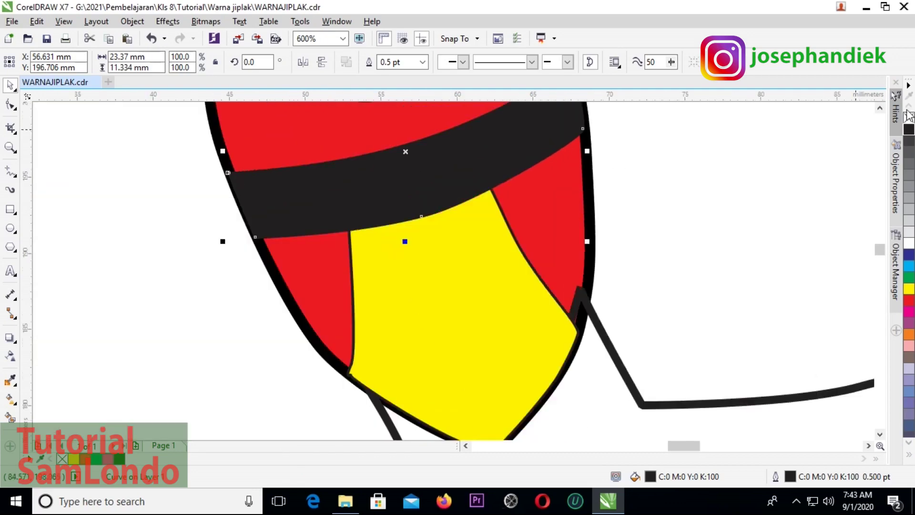
left_click(880, 108)
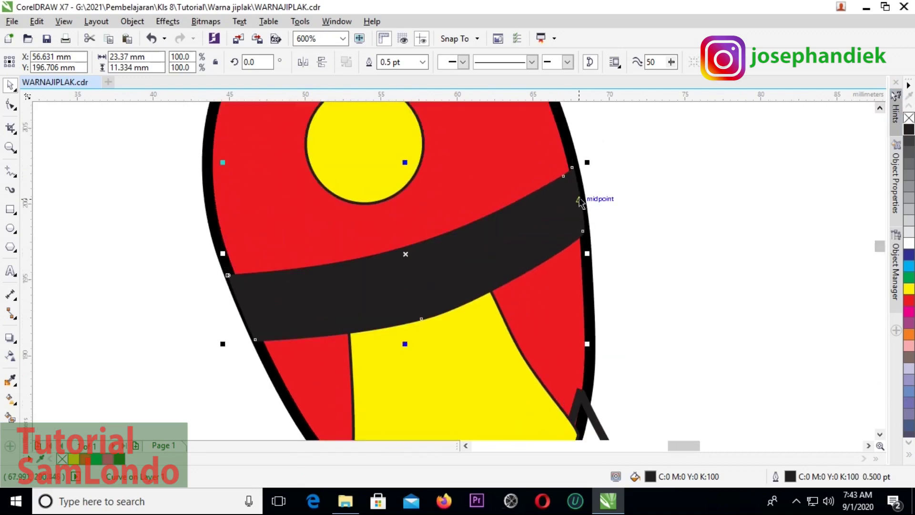
scroll(586, 195, "up", 2)
scroll(578, 196, "down", 1)
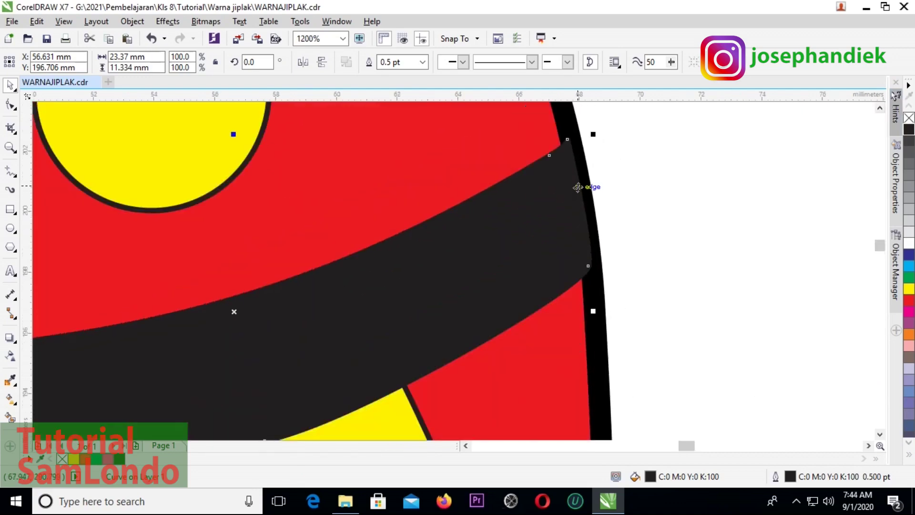
Step: Compare the curved band's black with the thick surrounding outline's black and check the band's fill colour values
scroll(592, 176, "up", 1)
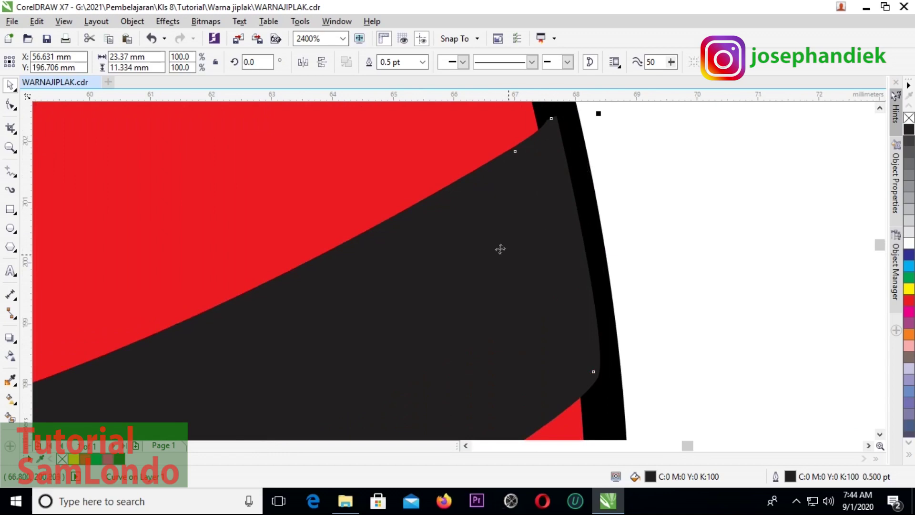
left_click(595, 219)
left_click(512, 228)
left_click(508, 226)
left_click(595, 225)
scroll(595, 229, "down", 2)
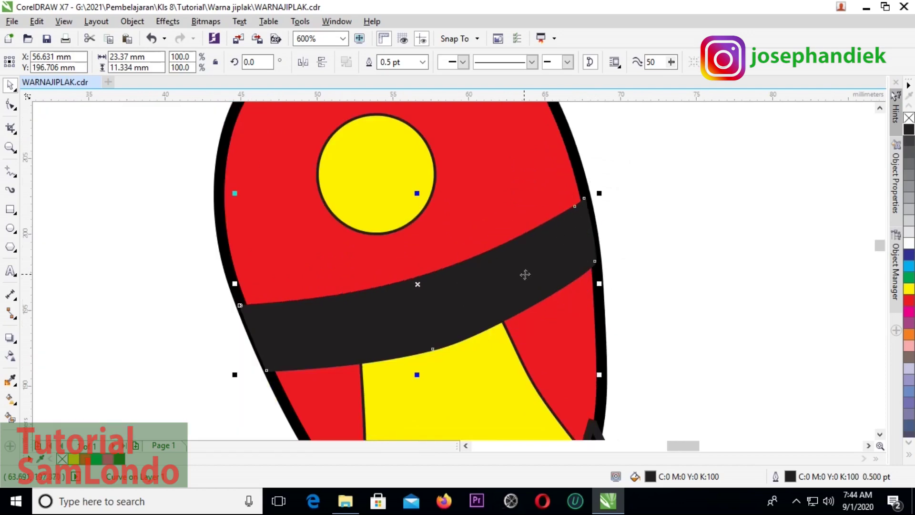
left_click(909, 129)
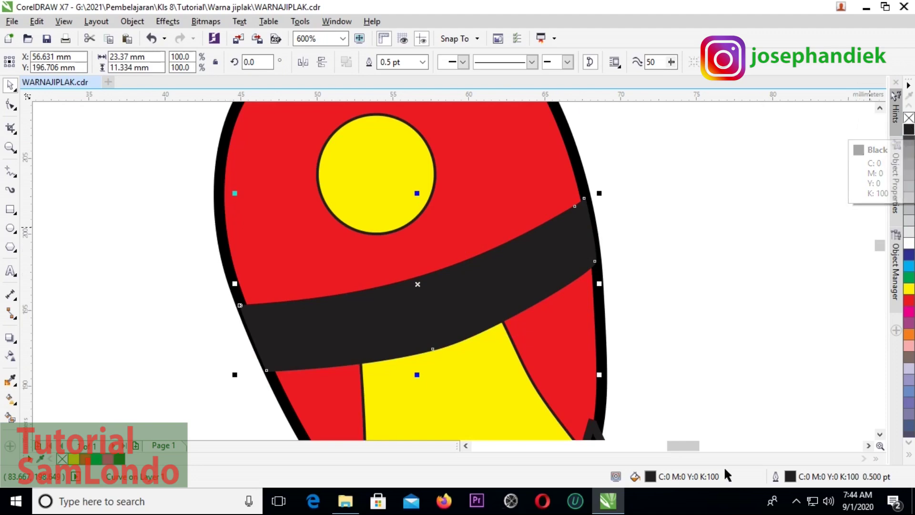
left_click(669, 479)
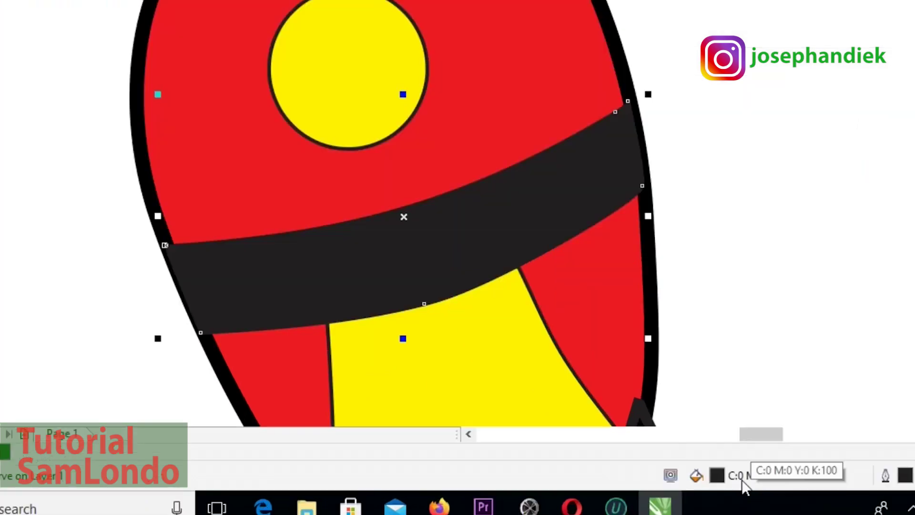
left_click(669, 480)
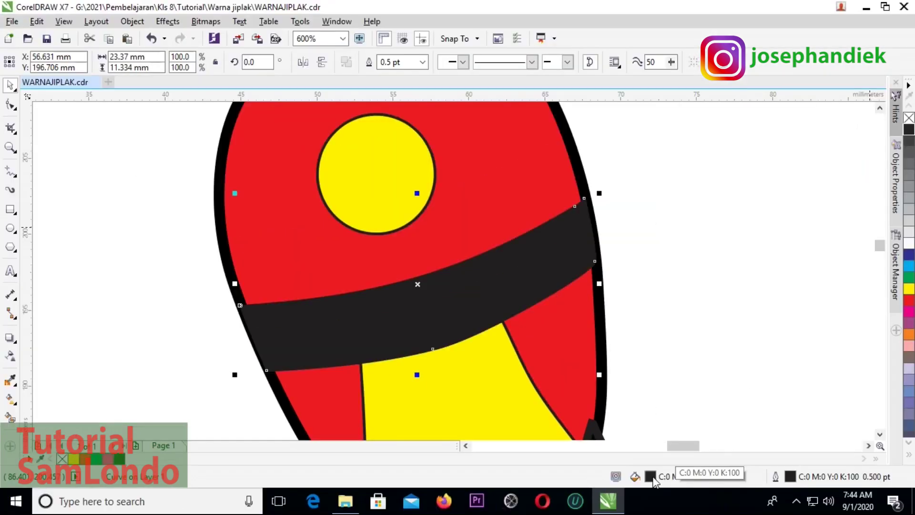
Step: Change the curved band's uniform fill to the deepest black, C75 M68 Y65 K90
left_click(720, 476)
left_click(653, 476)
double_click(650, 476)
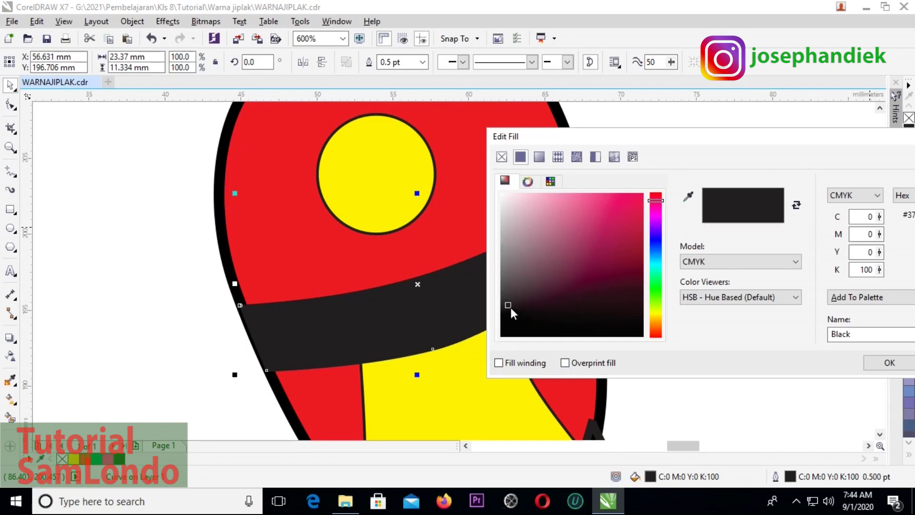
left_click_drag(509, 303, 500, 347)
left_click_drag(718, 146, 657, 138)
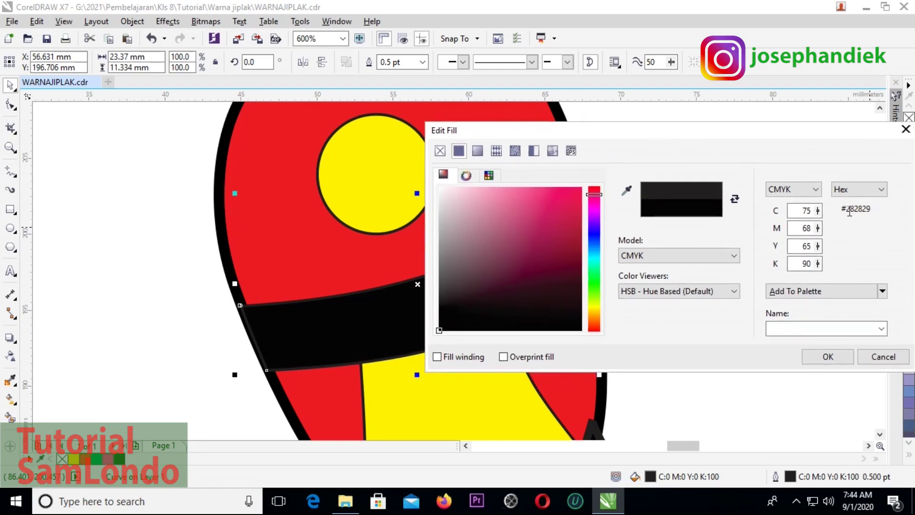
left_click_drag(842, 211, 875, 210)
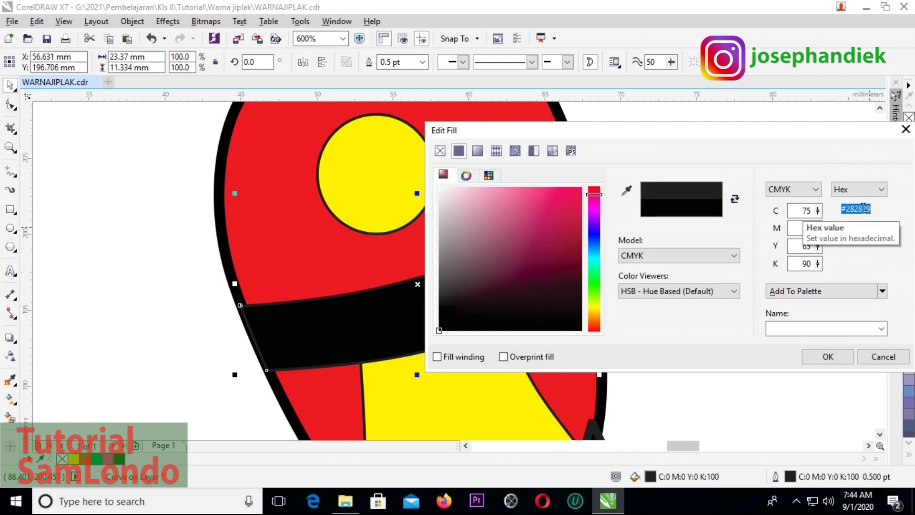
left_click(437, 335)
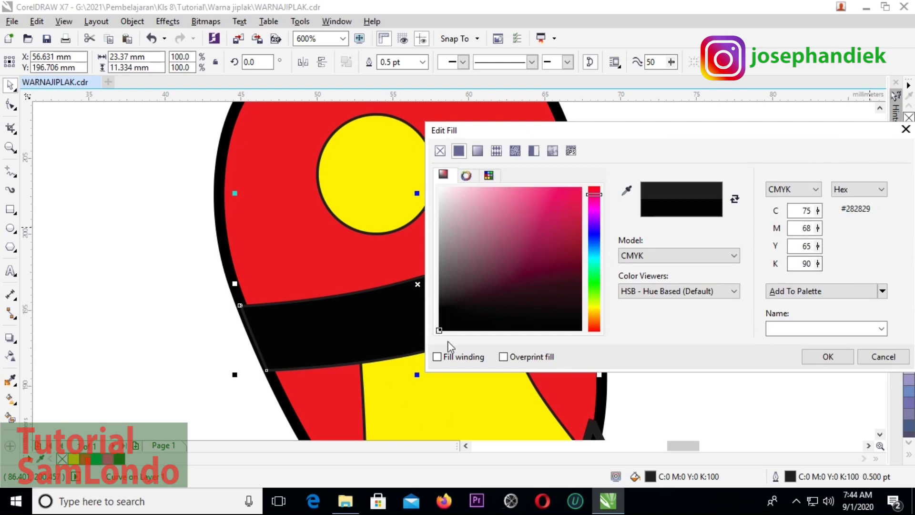
left_click(839, 357)
Step: Set the curved band's outline colour to pure black, C100 M100 Y100 K100, keeping the 0.5 pt width
scroll(582, 264, "up", 2)
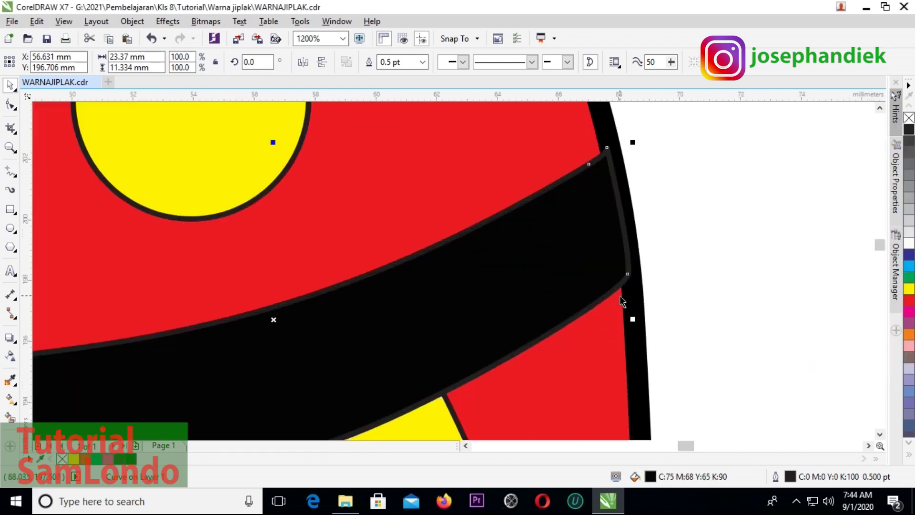
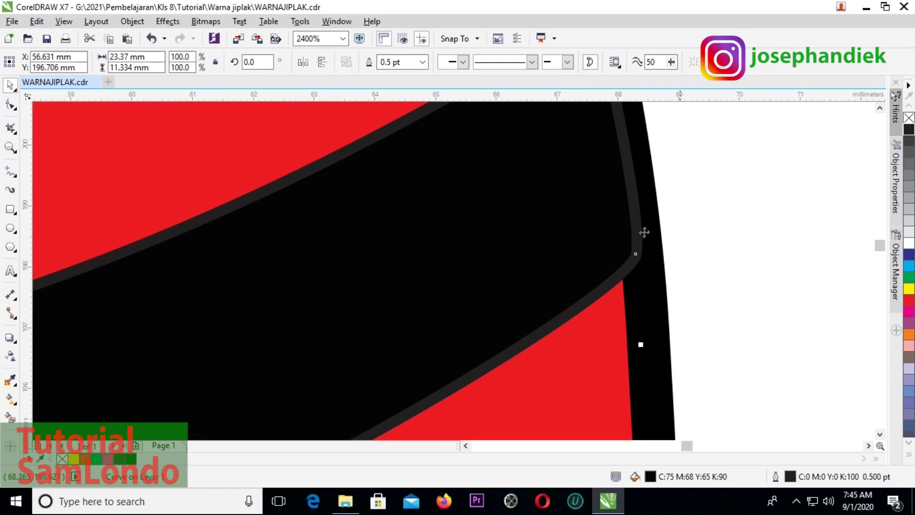
double_click(792, 476)
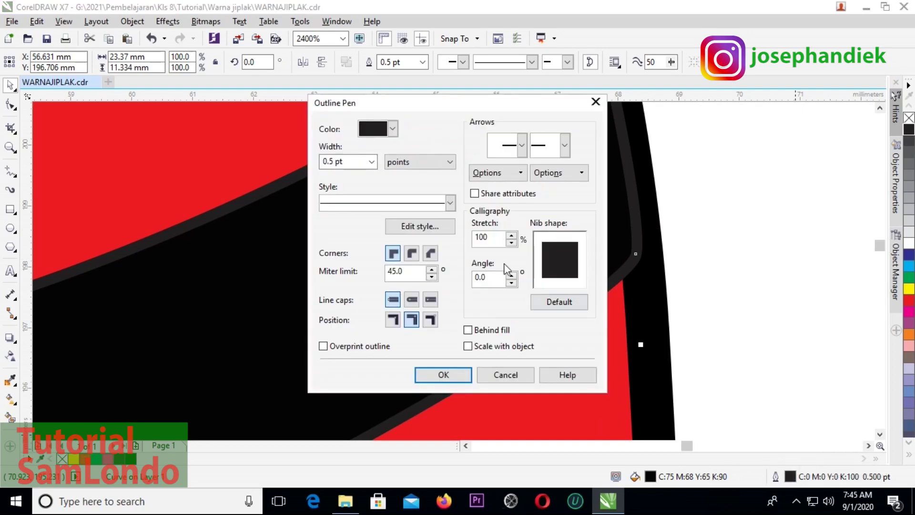
left_click(392, 129)
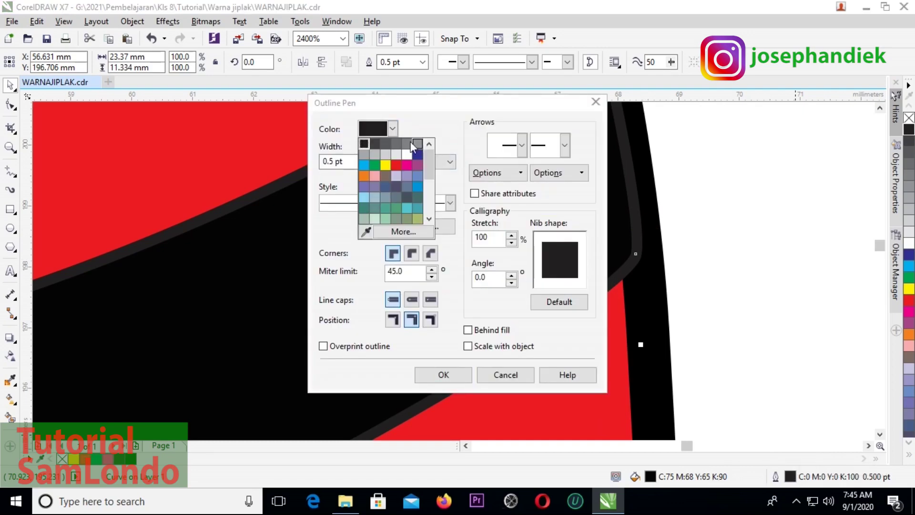
left_click_drag(430, 163, 430, 167)
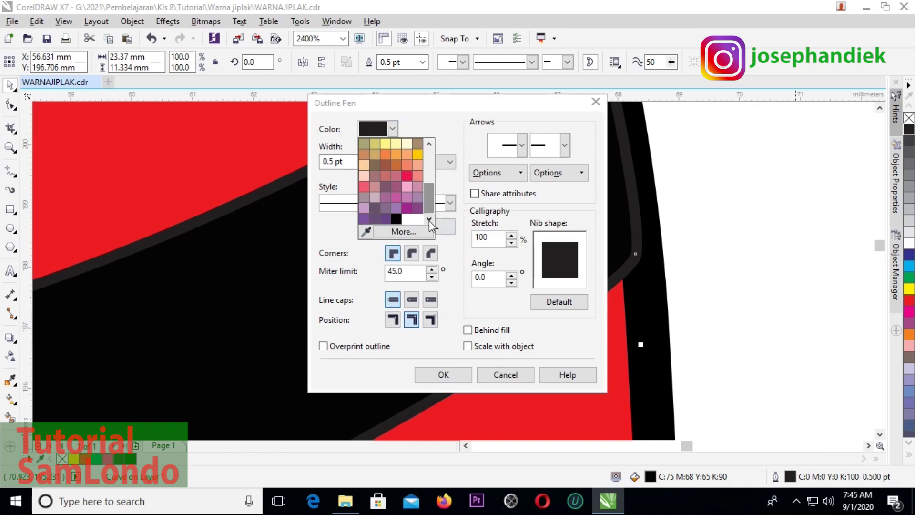
left_click(396, 219)
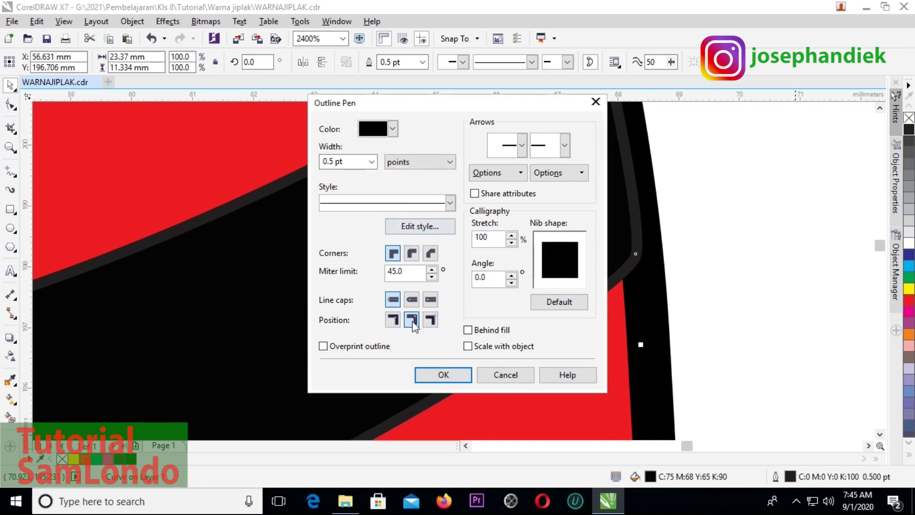
left_click(443, 375)
scroll(650, 267, "down", 1)
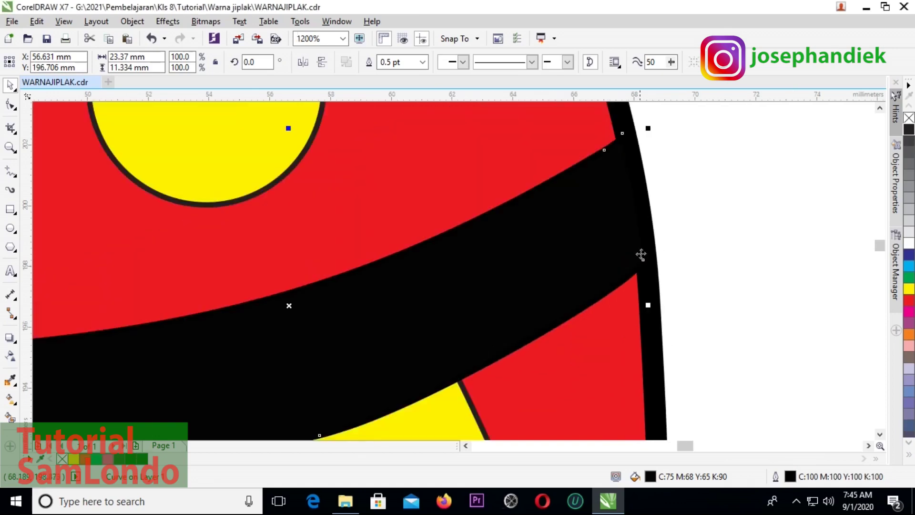
scroll(641, 255, "down", 1)
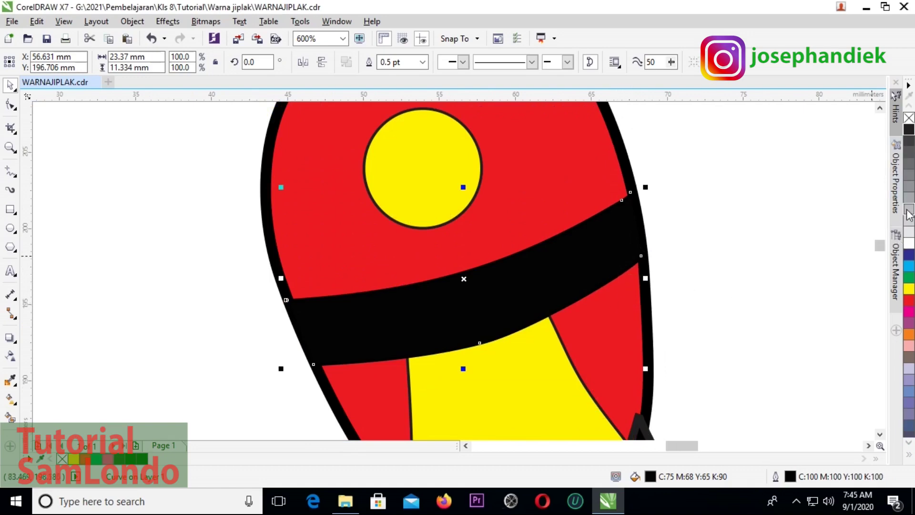
Step: Recolour the 1.5 pt outline curve that extends outward from beneath the red and yellow shape to the palette's pure black
left_click_drag(880, 246, 880, 253)
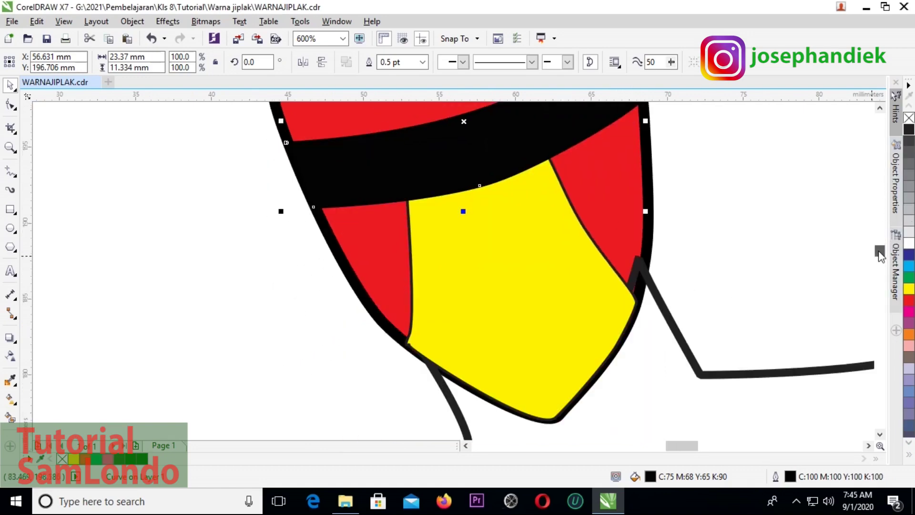
left_click(638, 268)
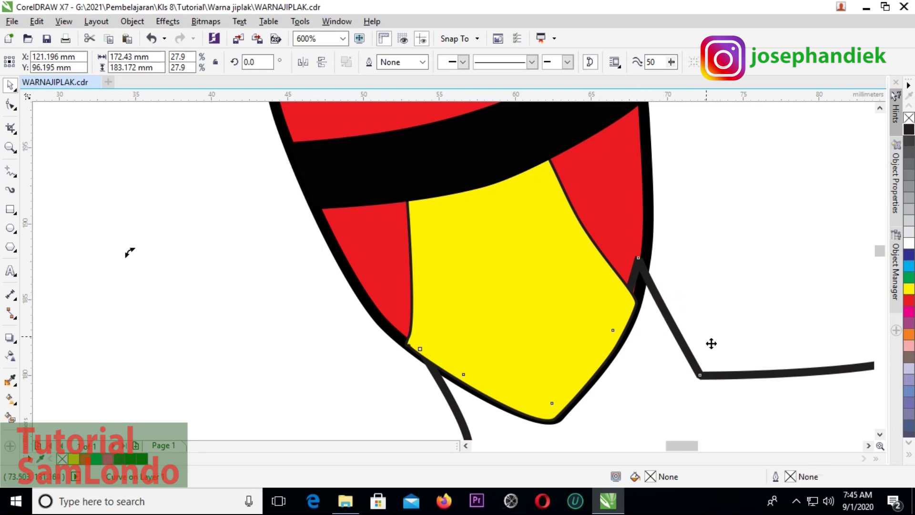
double_click(792, 476)
left_click(393, 129)
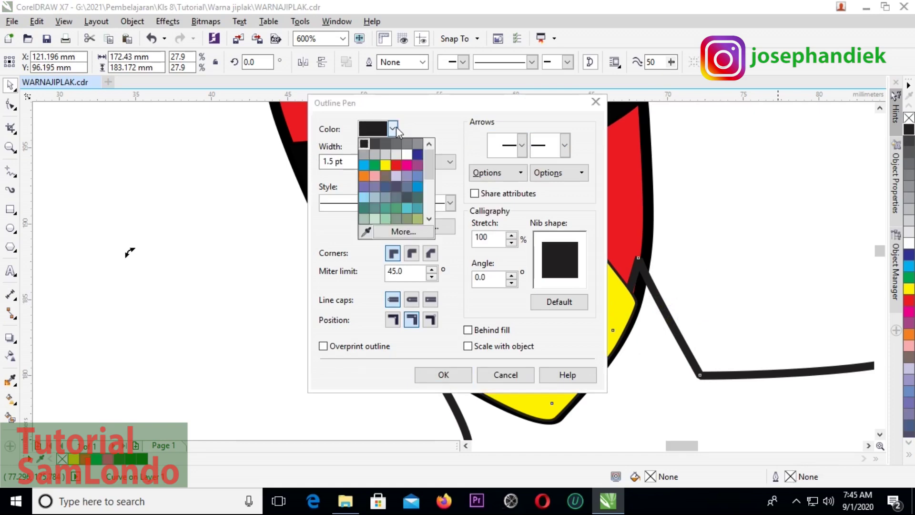
scroll(420, 181, "down", 3)
left_click(400, 224)
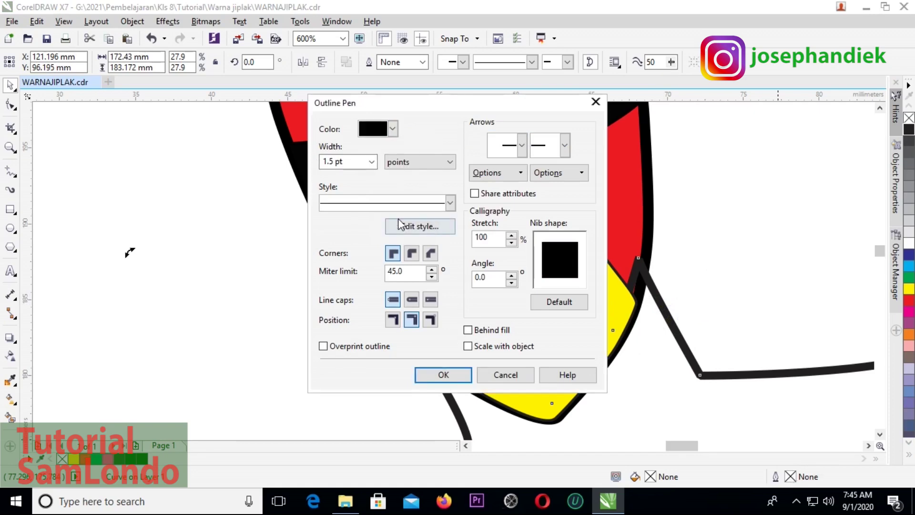
left_click(446, 374)
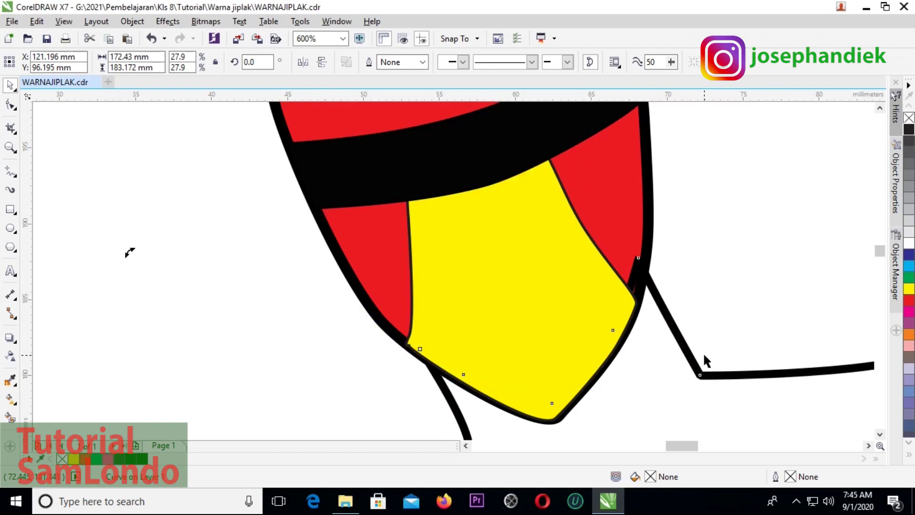
Step: Set the outline colour of the yellow shape below the band to pure black, C100 M100 Y100 K100
left_click(611, 270)
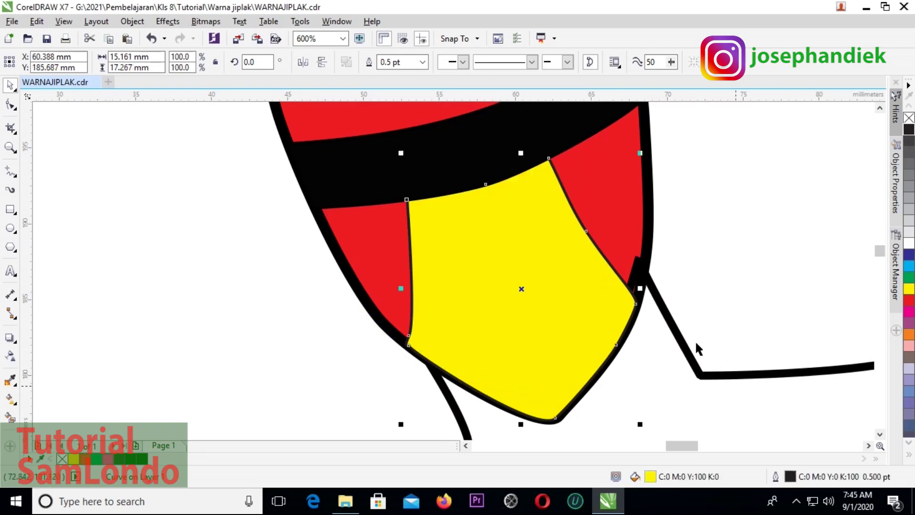
double_click(789, 477)
left_click(392, 129)
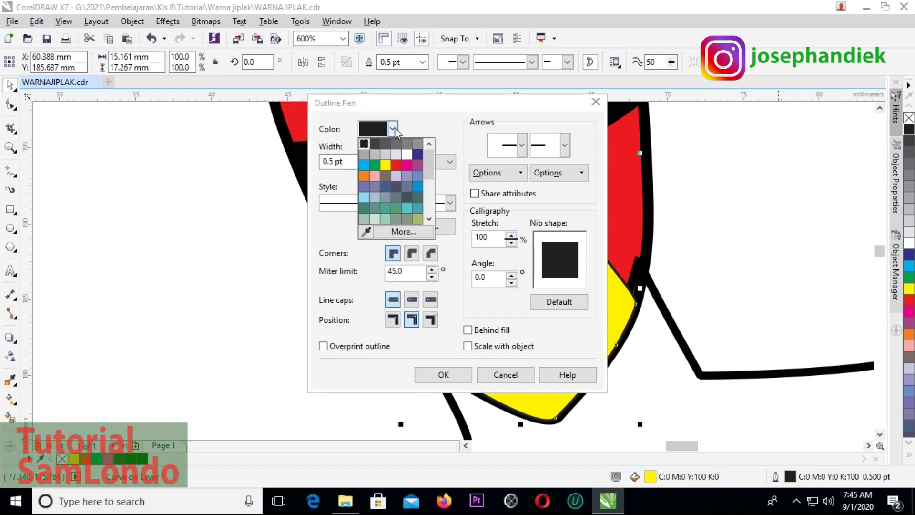
scroll(434, 224, "down", 4)
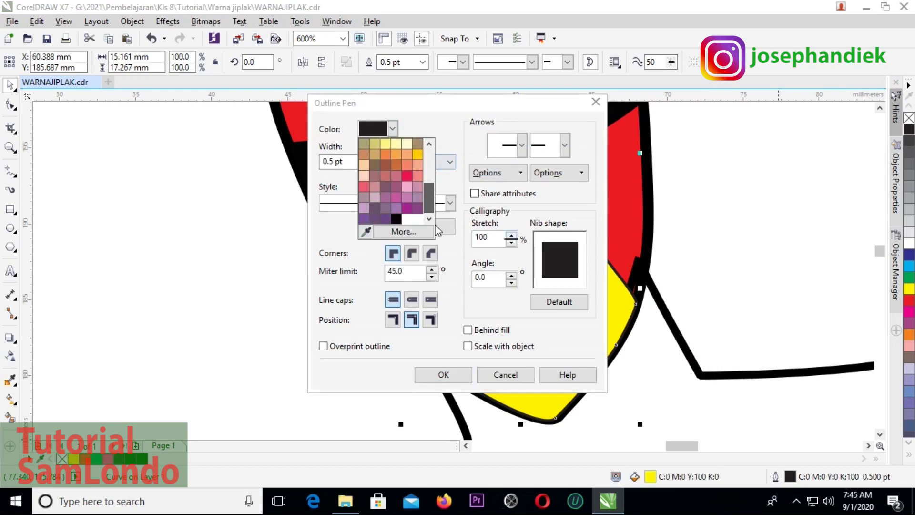
left_click(396, 218)
left_click(444, 374)
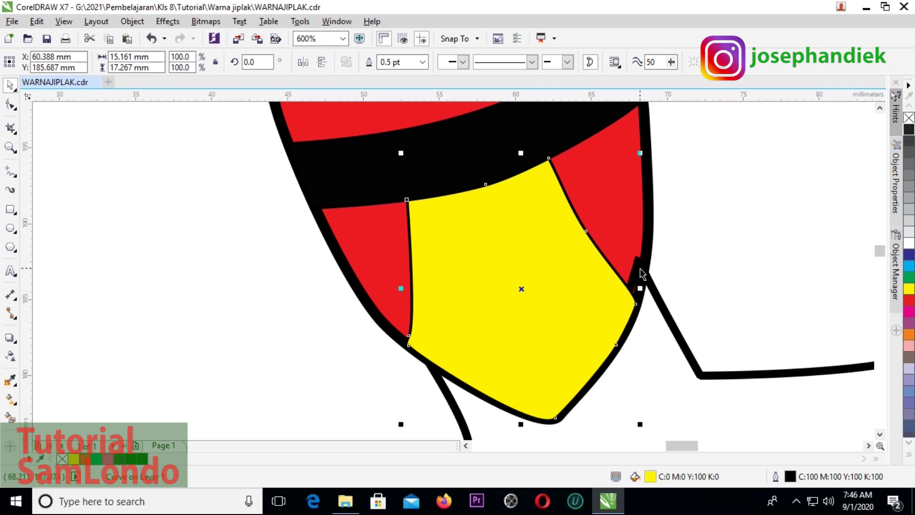
Step: Move the body's outline curve behind the red shape on the right side of the head, where the neck line overlaps it
scroll(642, 274, "up", 2)
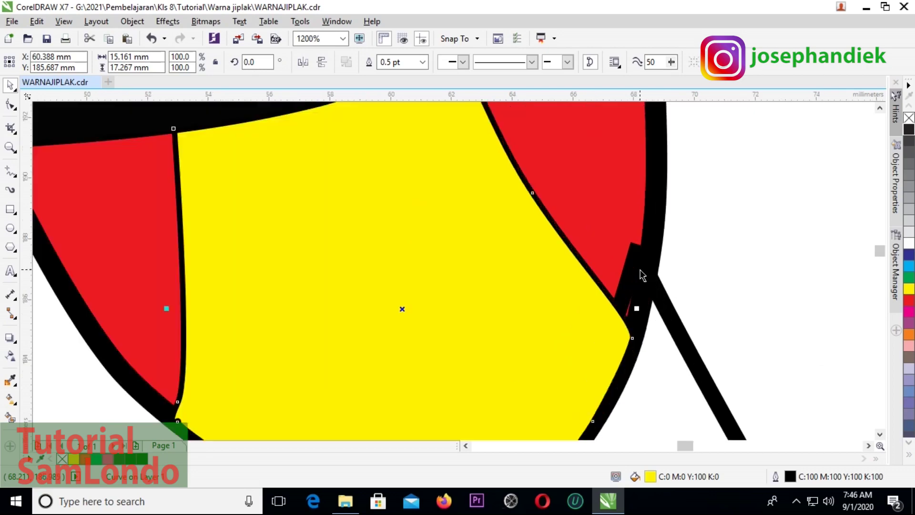
scroll(642, 274, "down", 2)
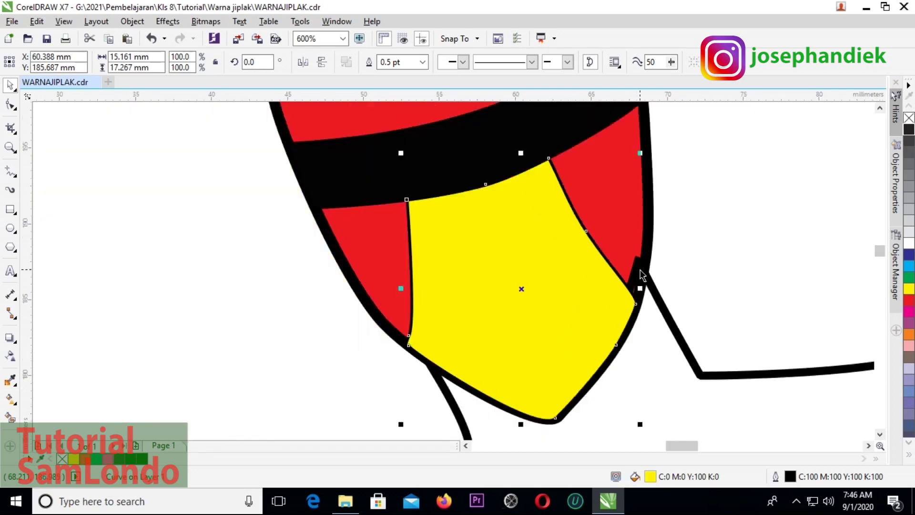
scroll(640, 269, "up", 2)
scroll(622, 225, "down", 2)
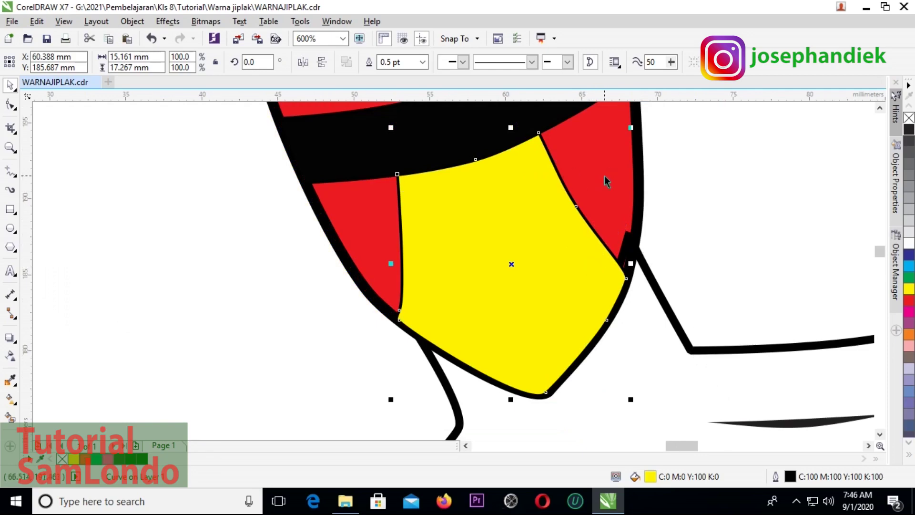
scroll(604, 176, "down", 1)
scroll(636, 209, "up", 1)
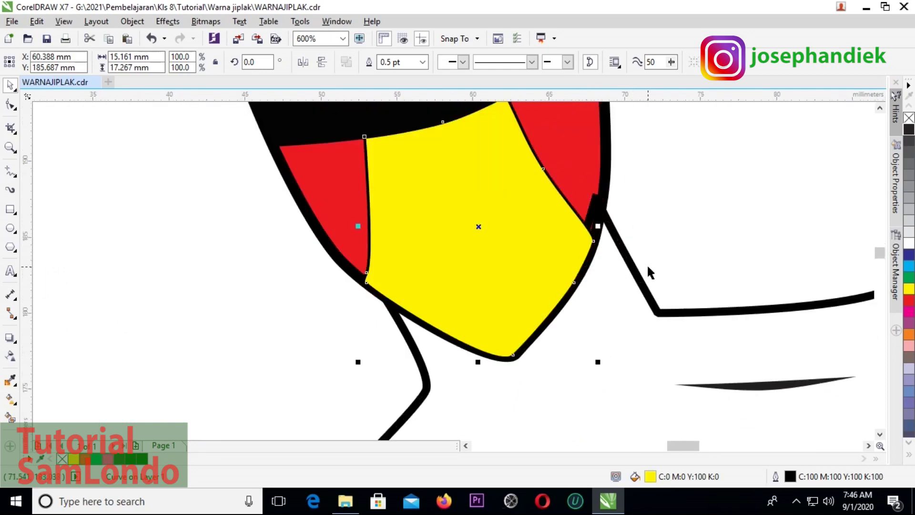
scroll(611, 247, "up", 1)
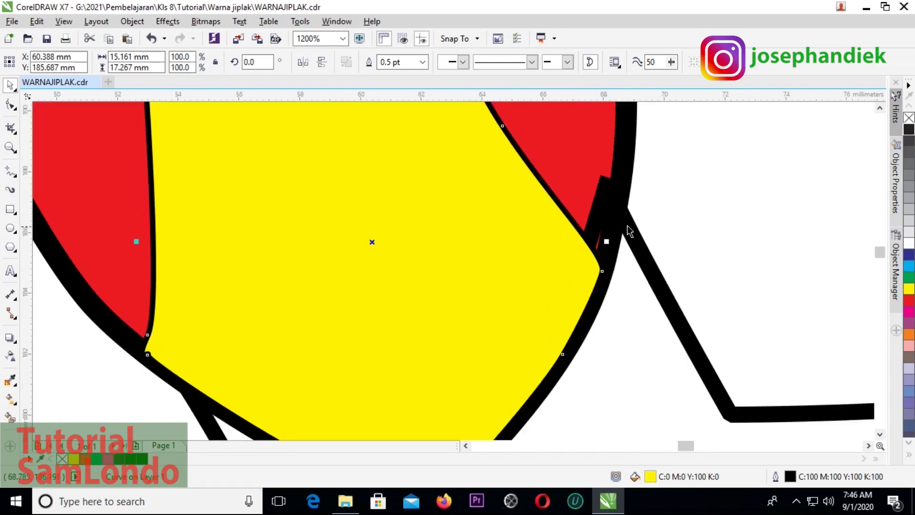
left_click(639, 243)
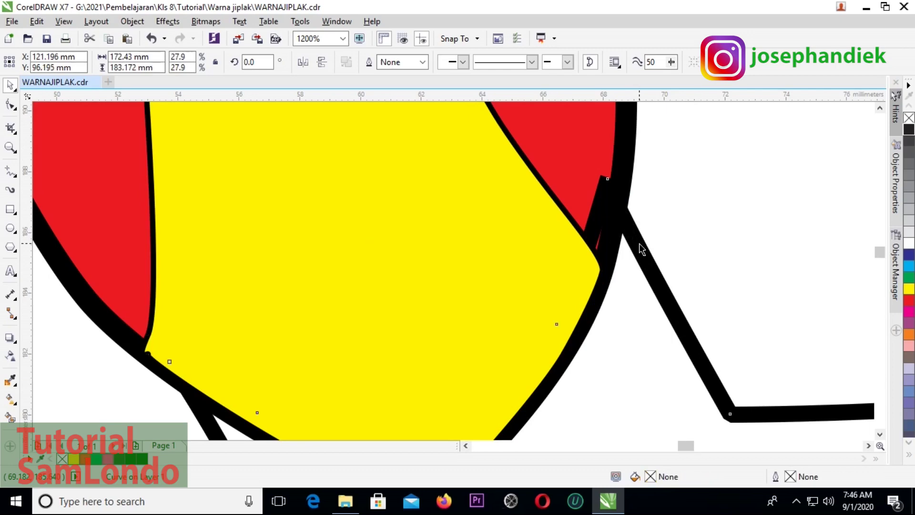
right_click(640, 243)
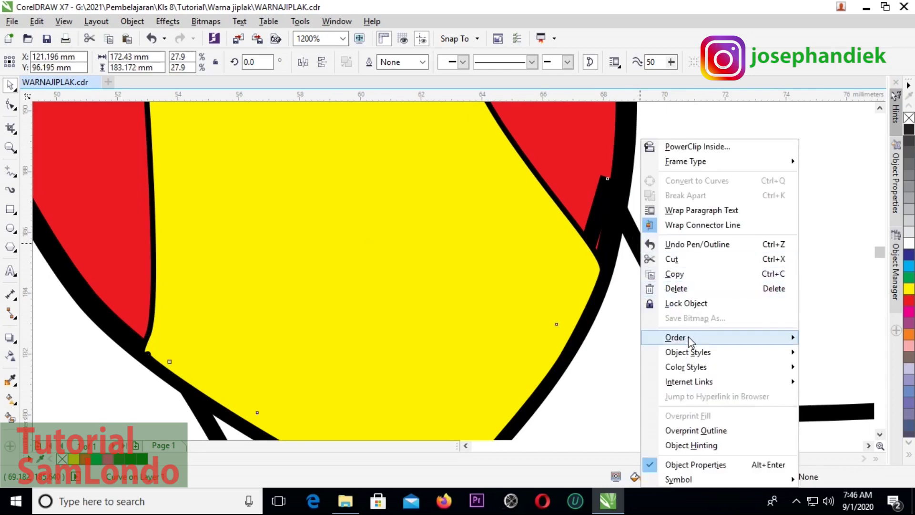
mouse_move(693, 342)
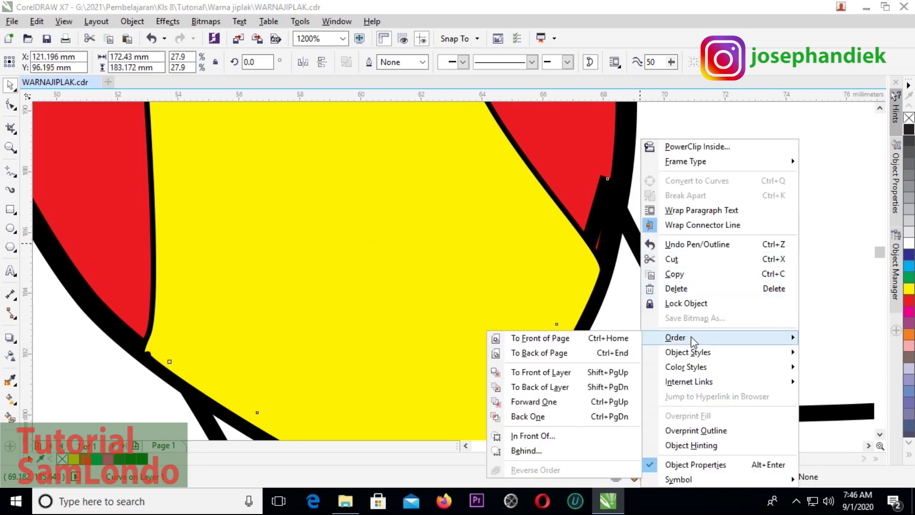
left_click(543, 452)
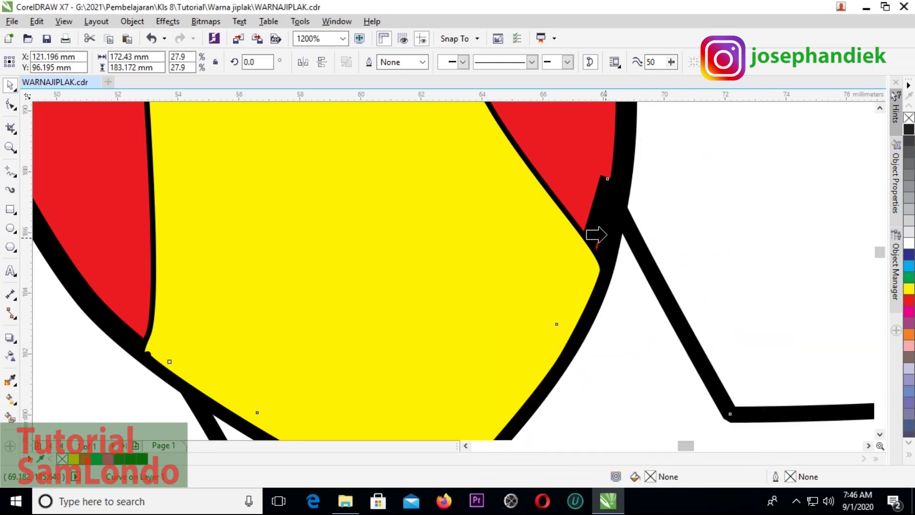
left_click(593, 145)
scroll(615, 191, "down", 1)
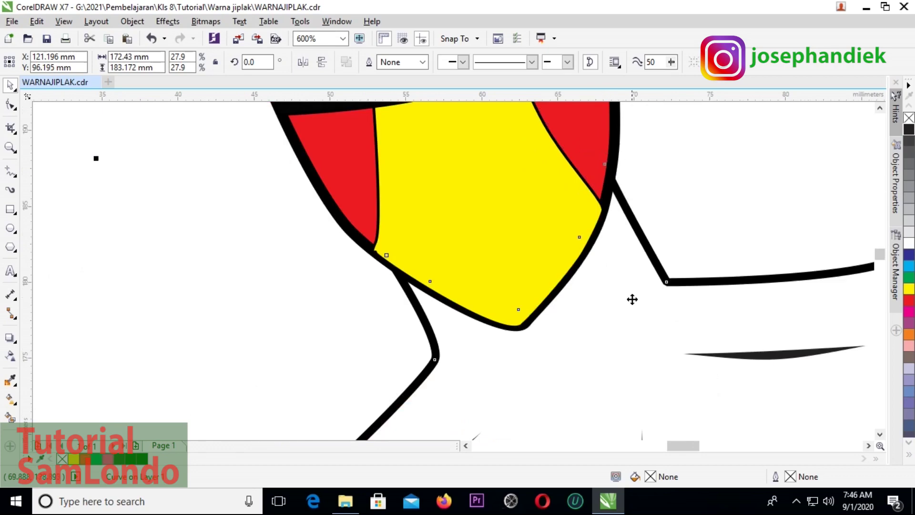
Step: Fill the closed body outline below the head with the palette's light pink, C0 M40 Y20 K0
scroll(630, 296, "down", 1)
left_click(681, 219)
scroll(680, 218, "down", 1)
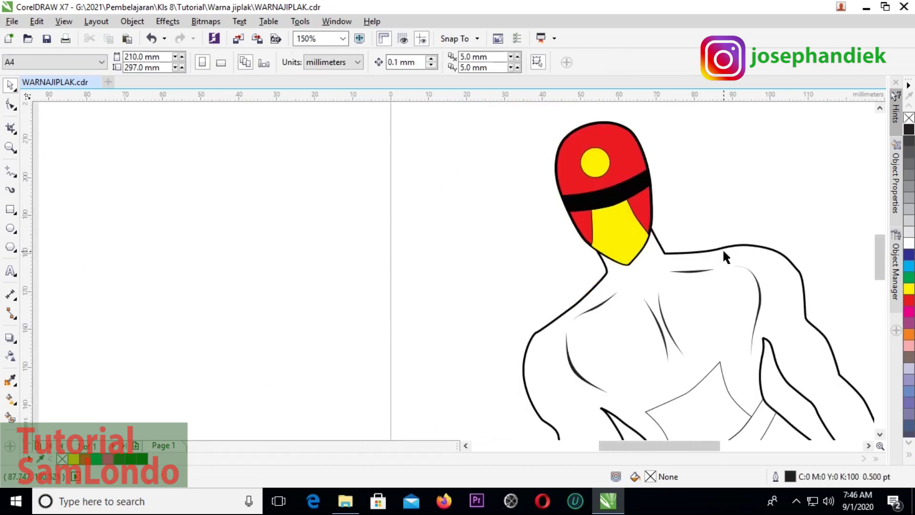
scroll(724, 256, "down", 1)
left_click(868, 446)
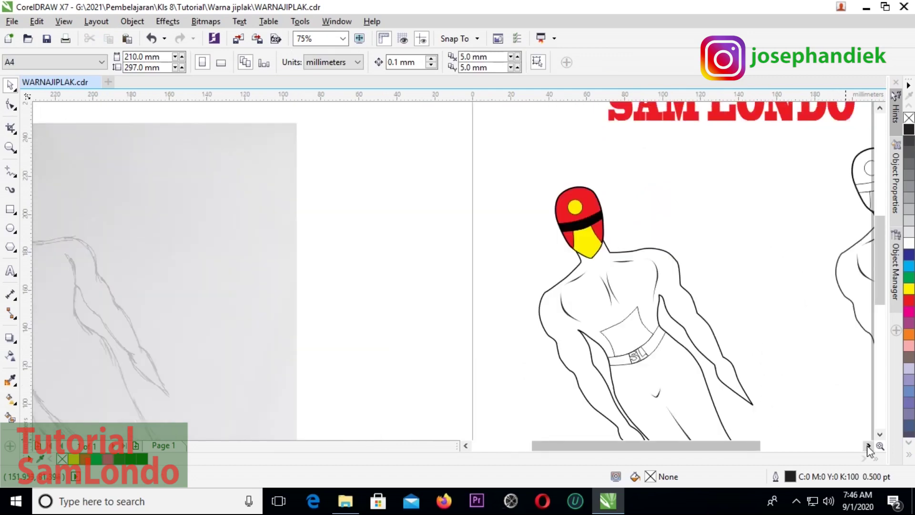
left_click(869, 446)
left_click_drag(877, 257, 866, 287)
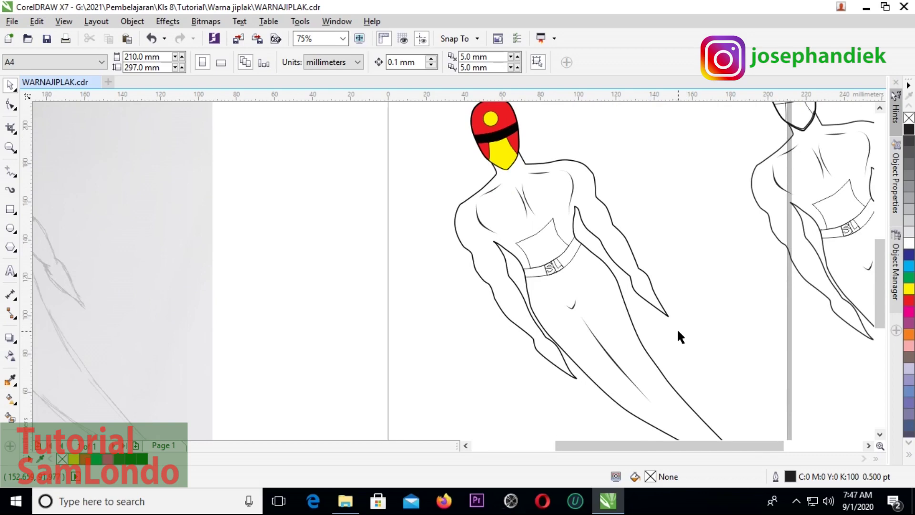
left_click(474, 225)
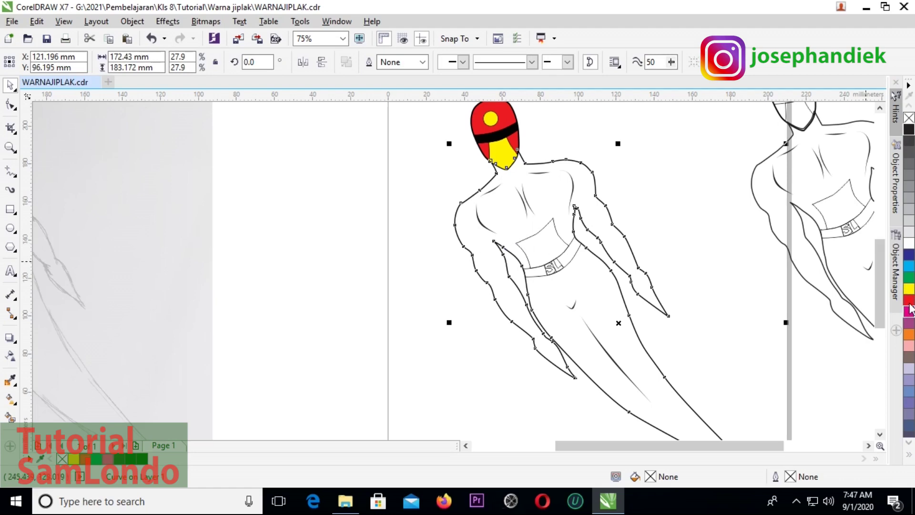
left_click(909, 347)
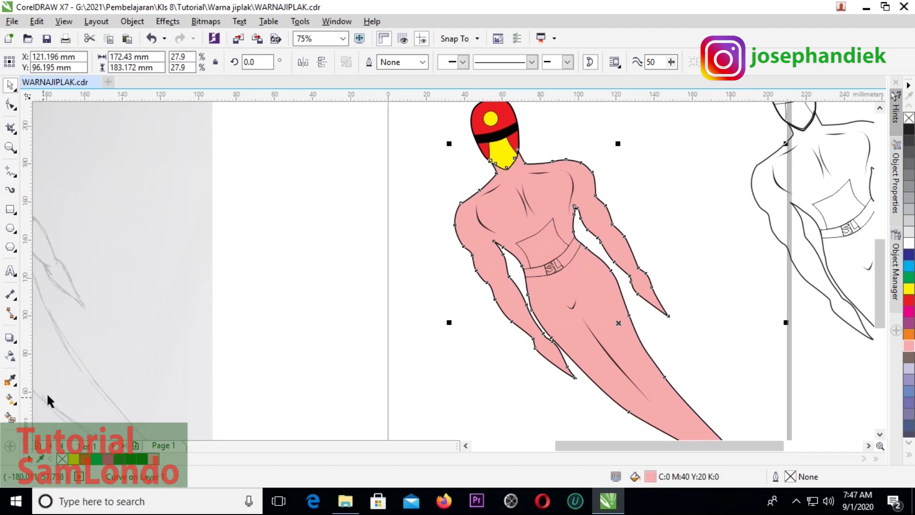
Step: Apply a linear fountain fill to the body with Interactive Fill, running from pink at the left upper arm to white at the right upper arm
left_click(13, 401)
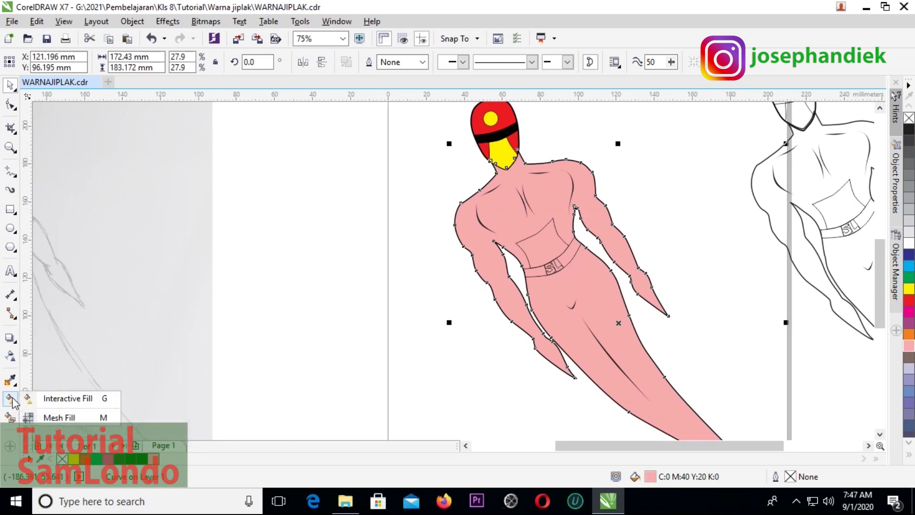
left_click(71, 398)
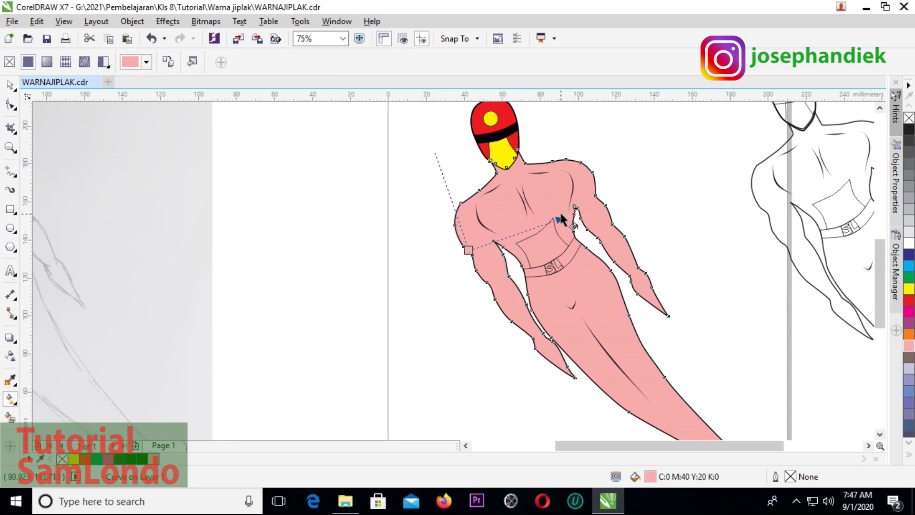
mouse_move(573, 210)
left_mouse_down()
mouse_move(562, 194)
mouse_move(572, 191)
left_mouse_up()
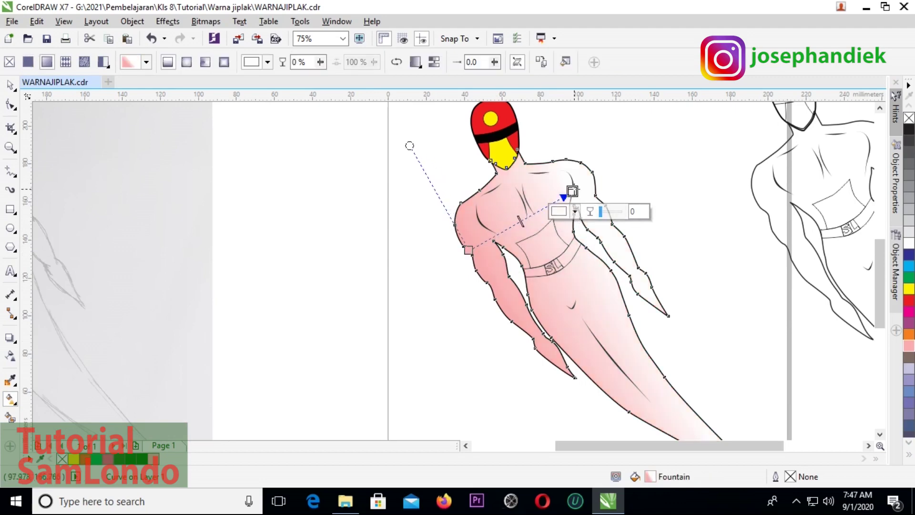
left_click_drag(572, 190, 603, 190)
Step: Move the body gradient's pink start node to the left armpit and readjust its angle handle, midpoint and placement across the torso
left_click_drag(404, 106, 505, 237)
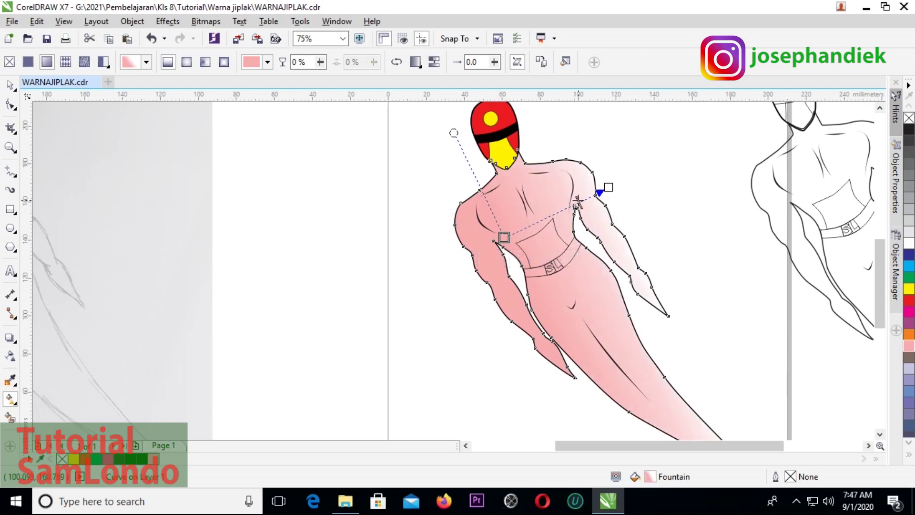
left_click_drag(578, 203, 540, 221)
left_click_drag(454, 133, 437, 142)
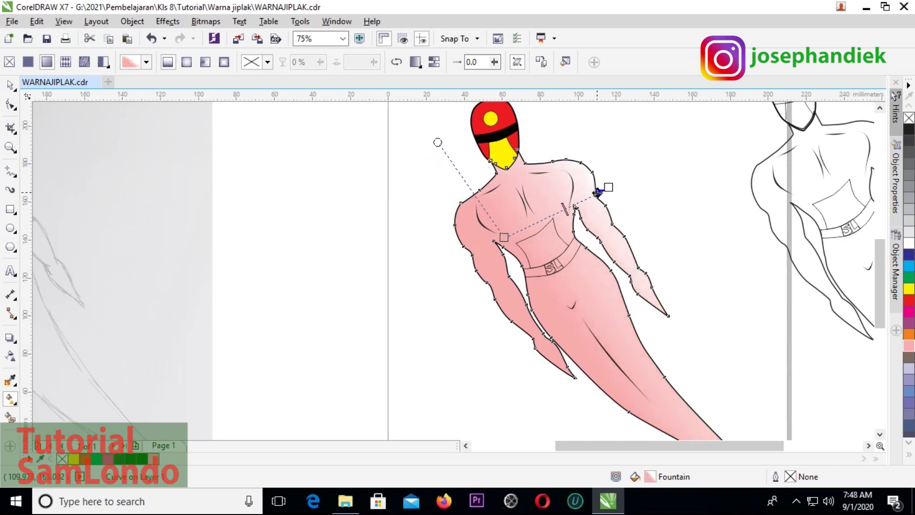
left_click_drag(596, 193, 550, 224)
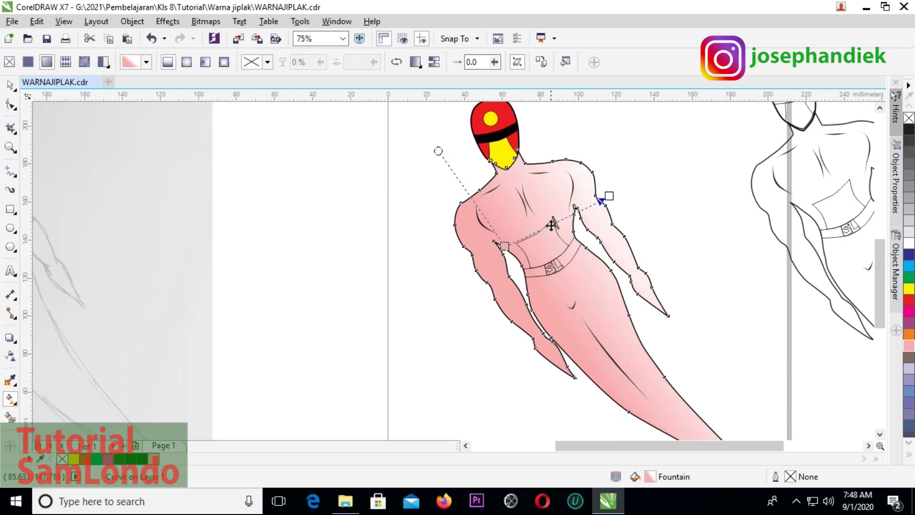
Step: Recolour the body gradient's white end node at the right upper arm to pink, C0 M38 Y19 K0
left_click(609, 196)
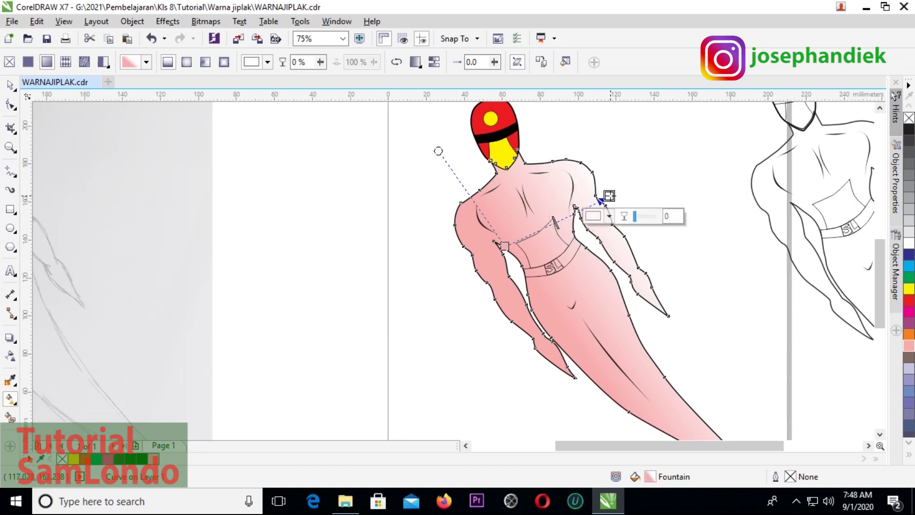
left_click(610, 216)
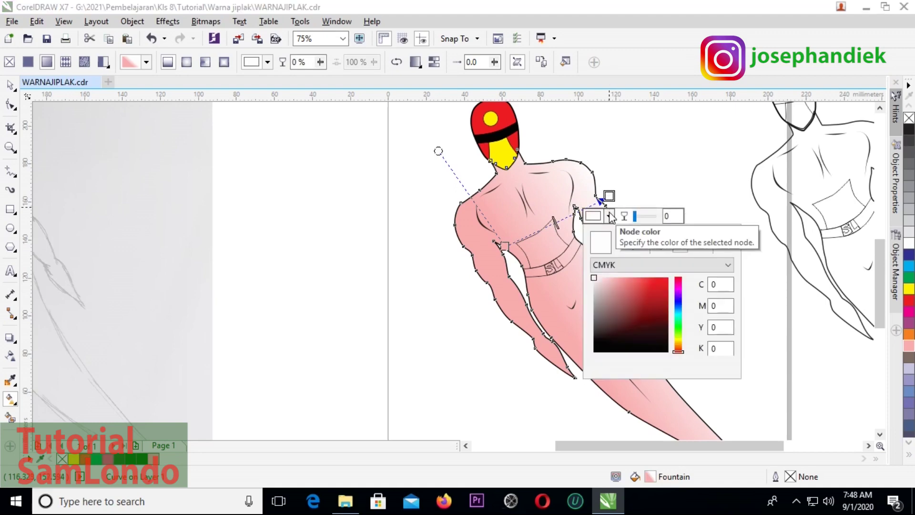
left_click(637, 284)
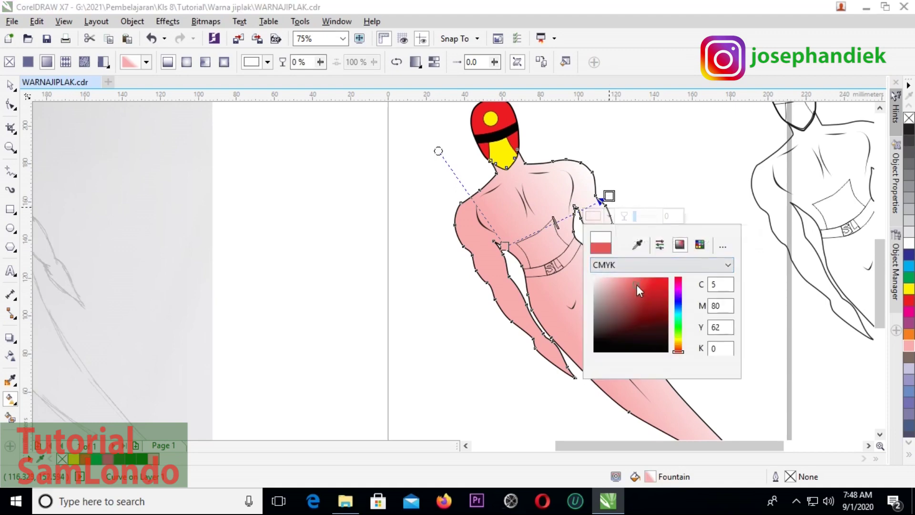
left_click(633, 281)
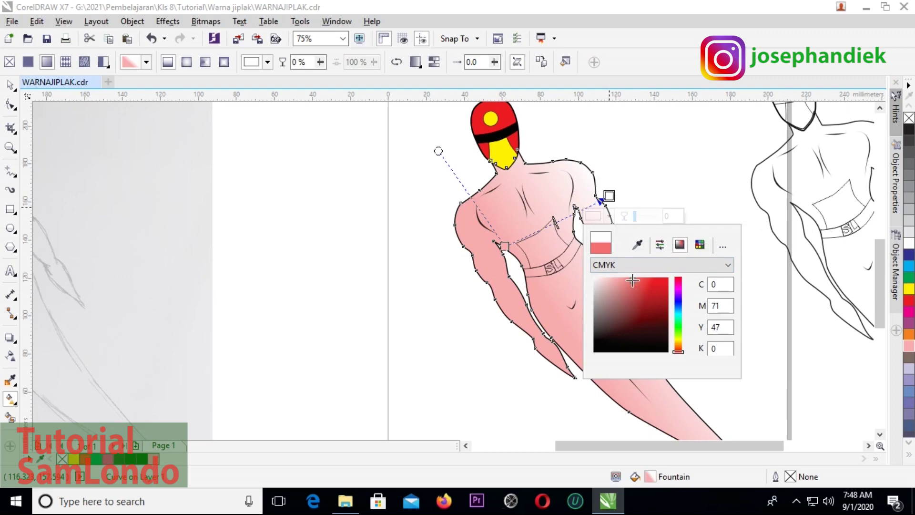
left_click_drag(632, 280, 628, 279)
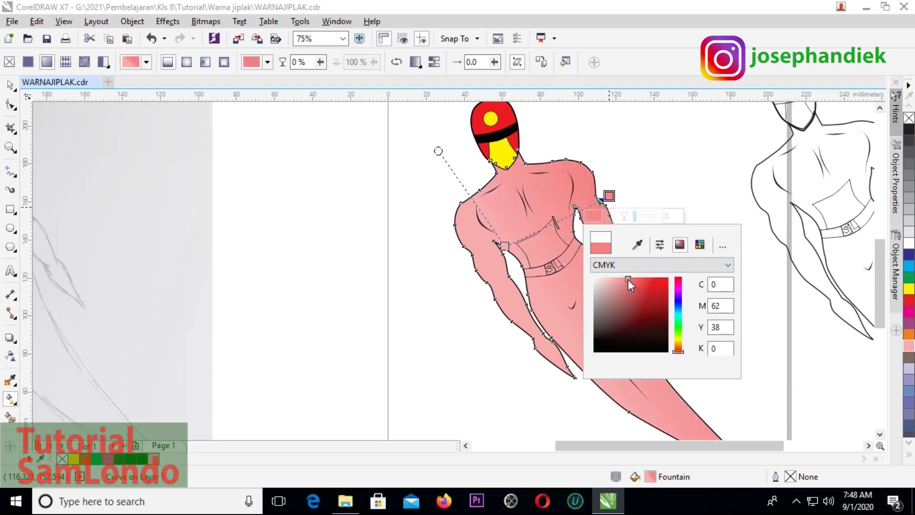
left_click_drag(628, 279, 616, 278)
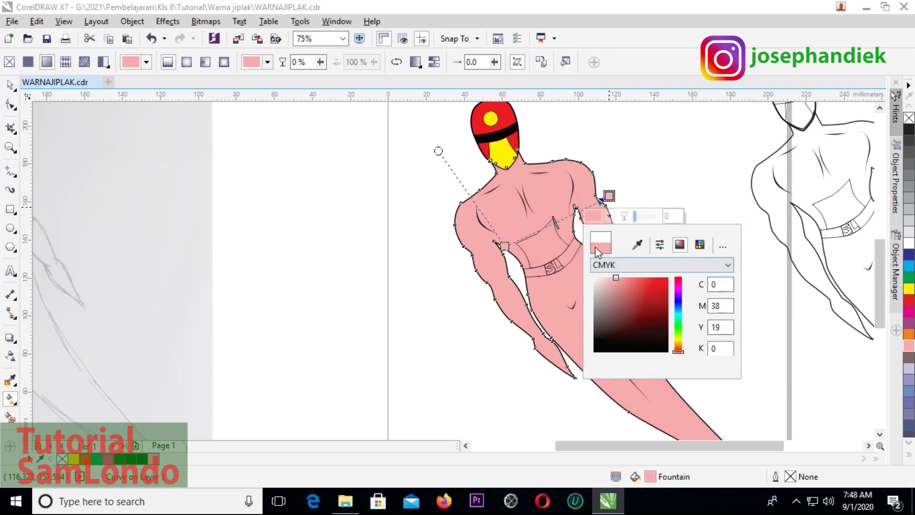
left_click(594, 215)
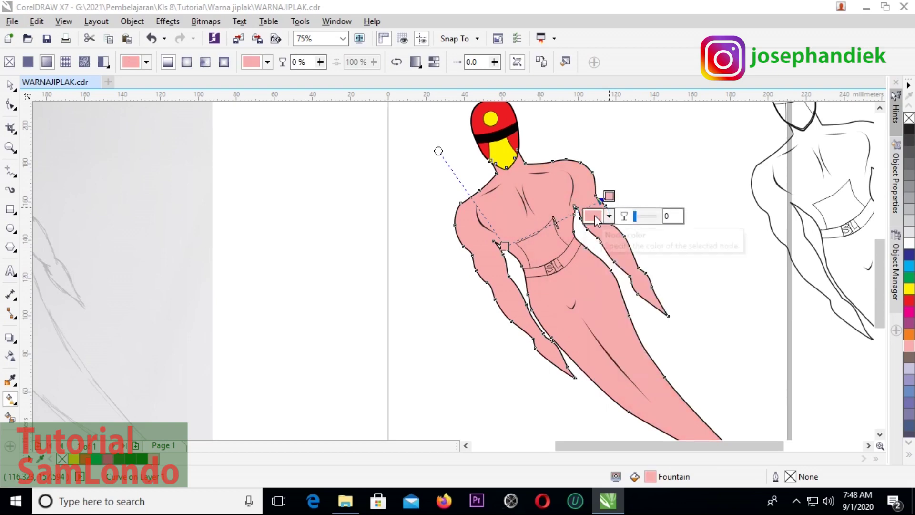
Step: Set the colour of the body gradient's start node at the left armpit to a stronger red, C0 M82 Y58 K0
left_click(504, 246)
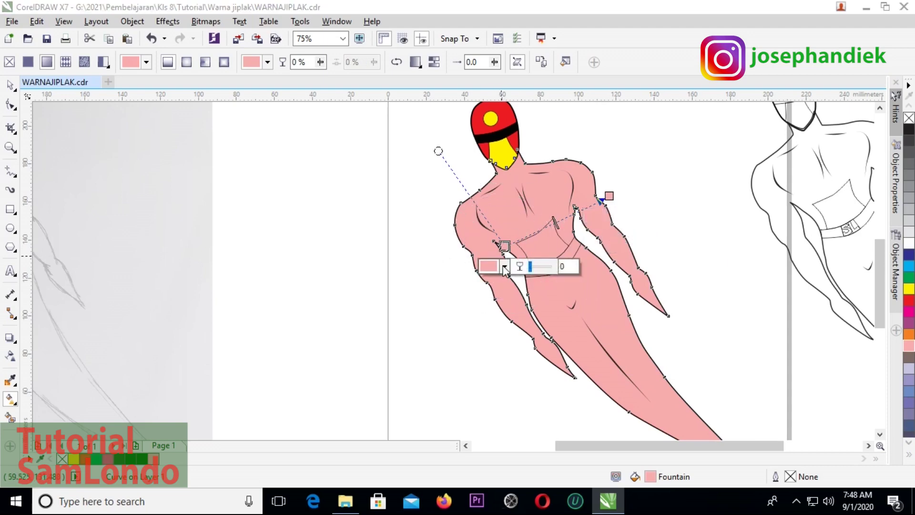
left_click(505, 266)
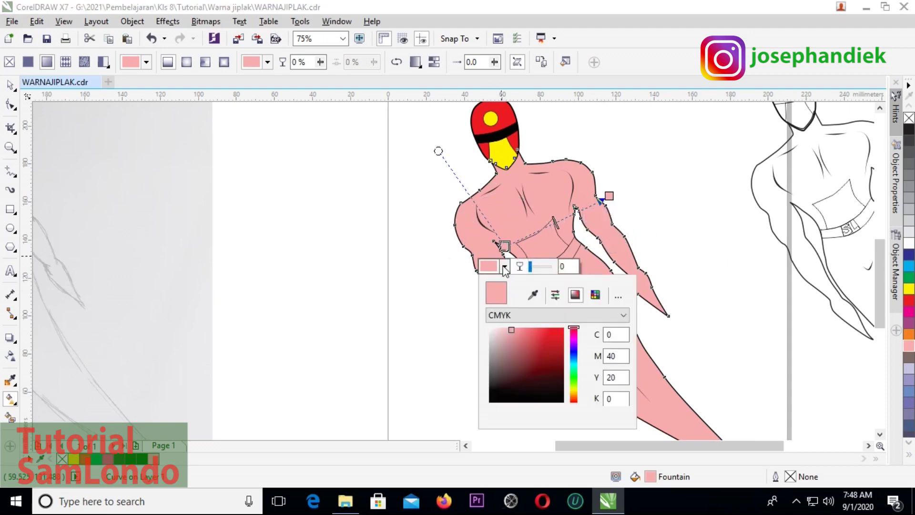
left_click(528, 328)
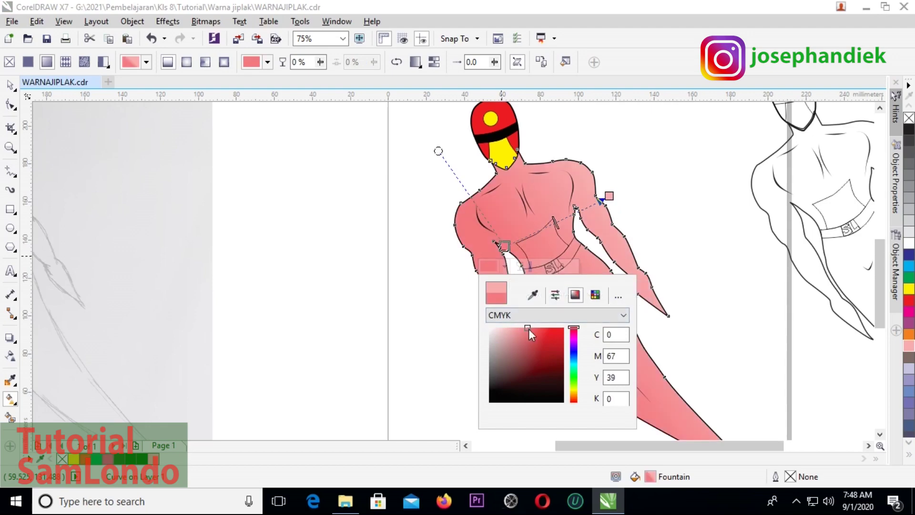
mouse_move(528, 329)
left_mouse_down()
mouse_move(535, 351)
mouse_move(536, 329)
left_mouse_up()
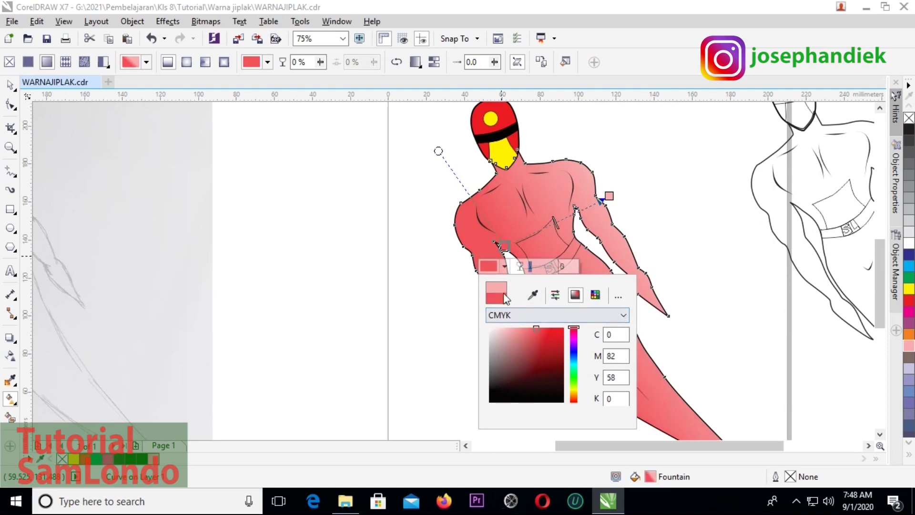
left_click(490, 267)
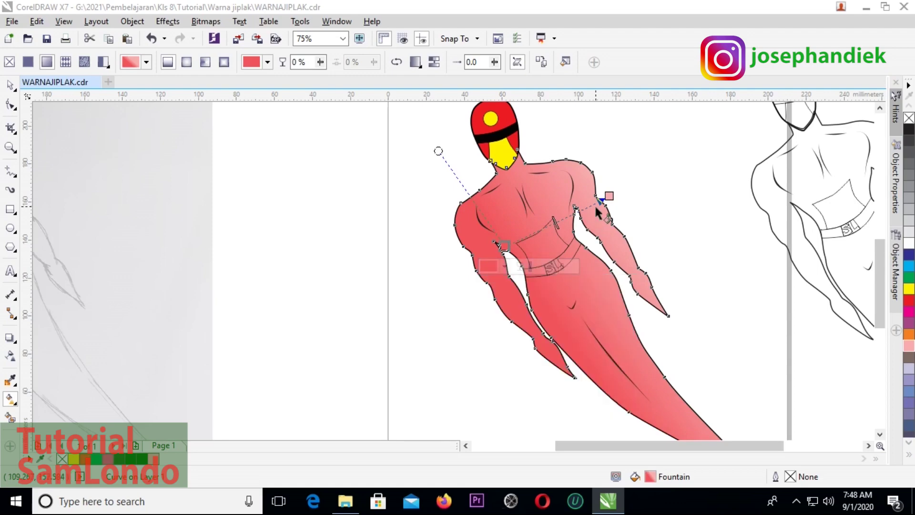
Step: Set the colour of the body gradient's end node at the right upper arm to a paler pink, C0 M18 Y7 K0
left_click(609, 196)
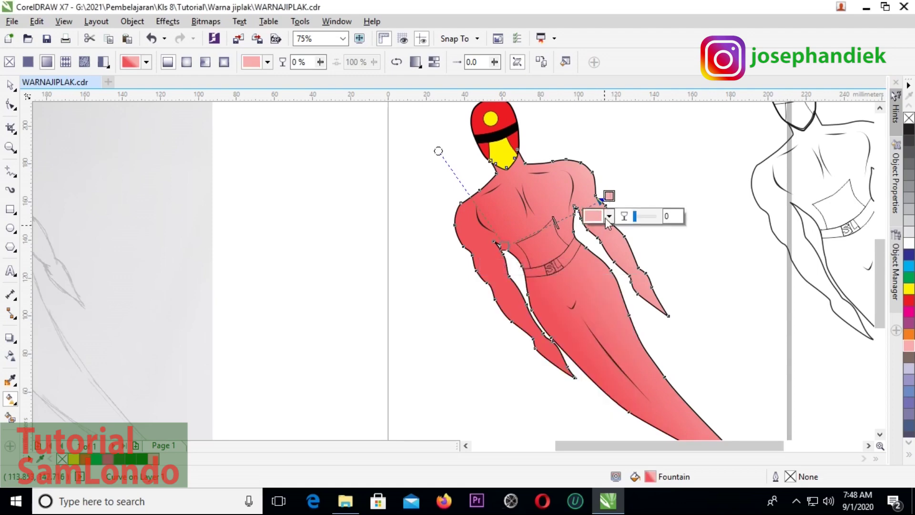
left_click(609, 217)
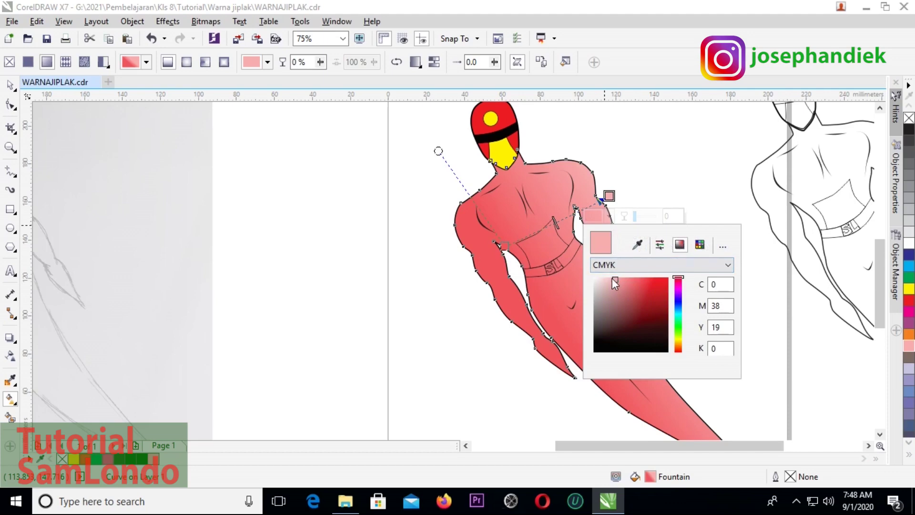
left_click_drag(614, 279, 605, 277)
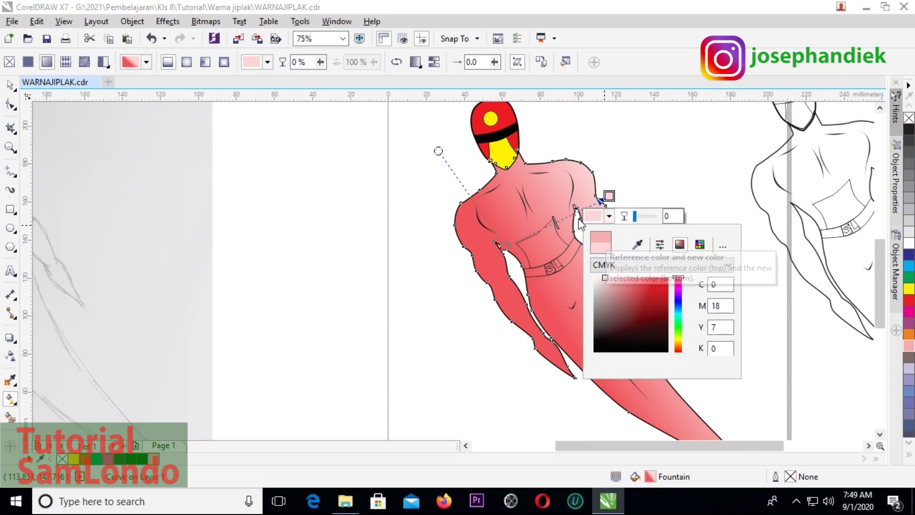
Step: Delete the head shapes from the uncoloured outline copy of the figure beside the page
scroll(729, 315, "down", 1)
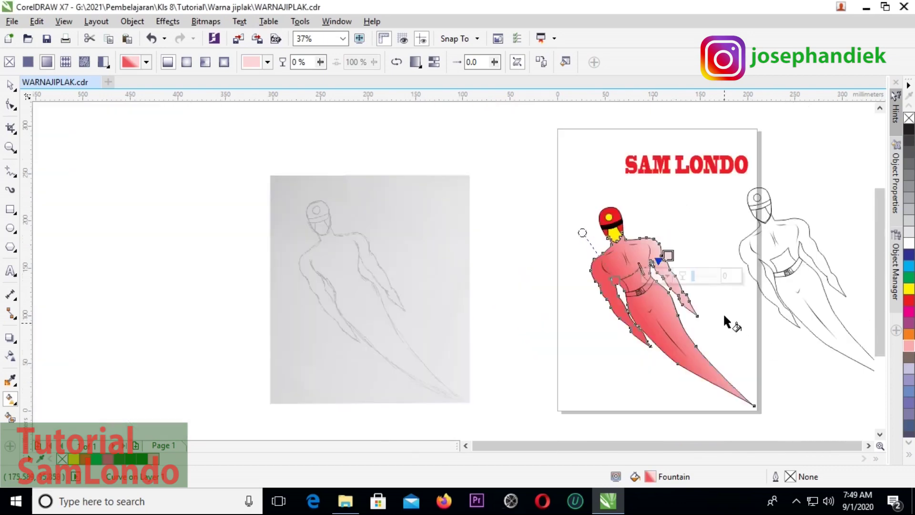
left_click(868, 446)
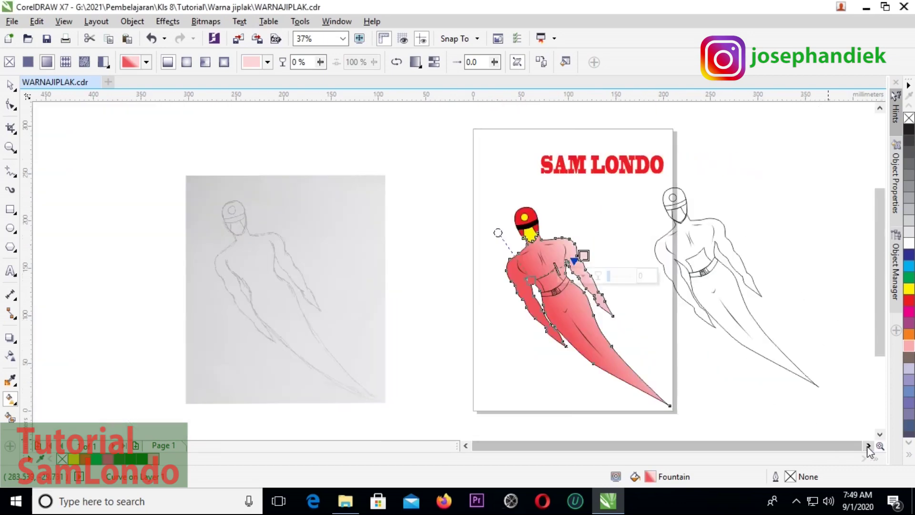
left_click(869, 445)
left_click(868, 445)
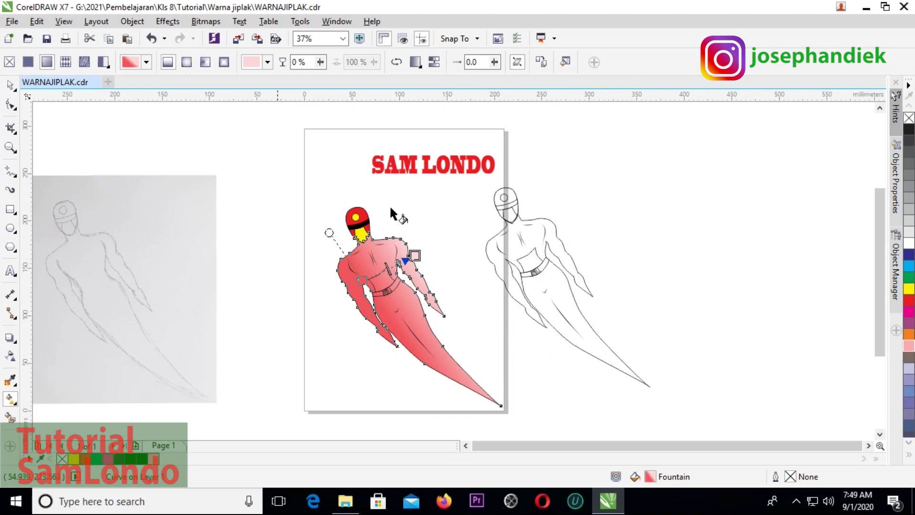
left_click(10, 85)
mouse_move(466, 188)
left_mouse_down()
mouse_move(526, 271)
mouse_move(693, 394)
left_mouse_up()
left_click(696, 397)
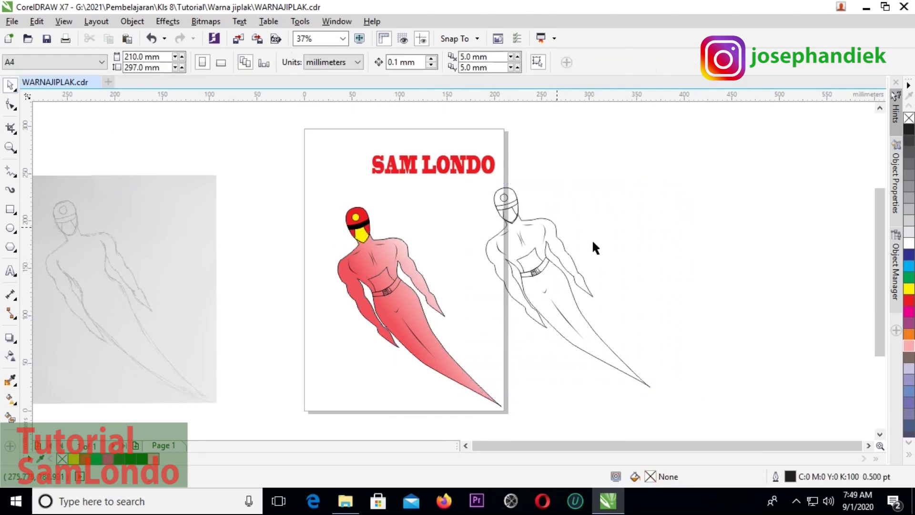
left_click_drag(535, 215, 531, 226)
key("Delete")
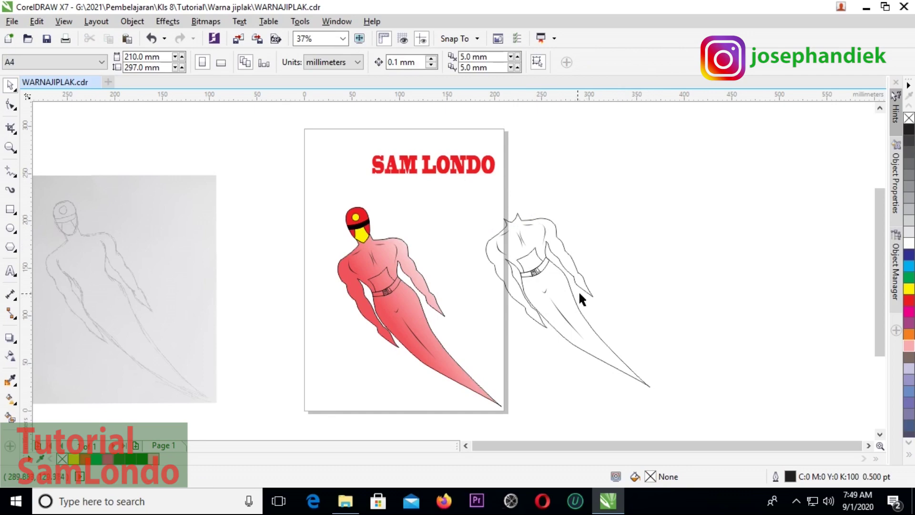
Step: Add a node to the outline copy's body curve at the belt's lower-left corner and break the curve apart there
scroll(579, 294, "up", 2)
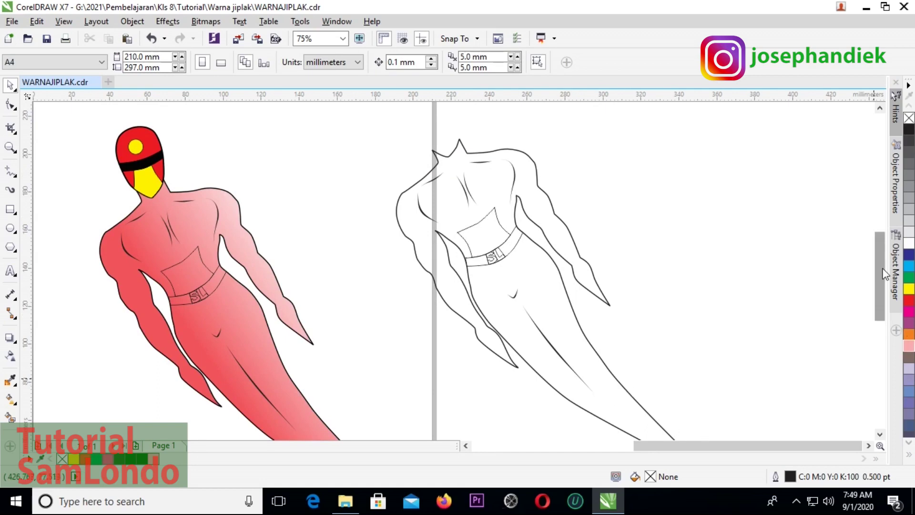
scroll(481, 279, "up", 2)
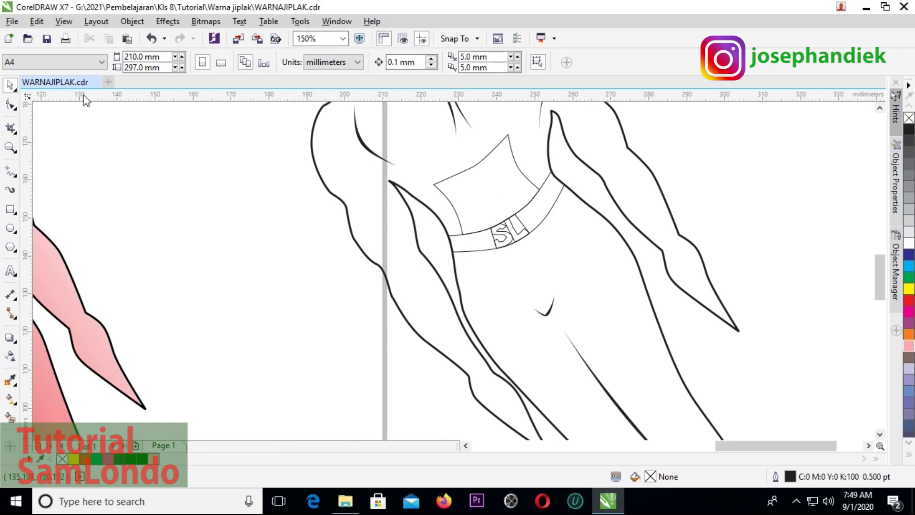
left_click(14, 105)
scroll(462, 261, "up", 2)
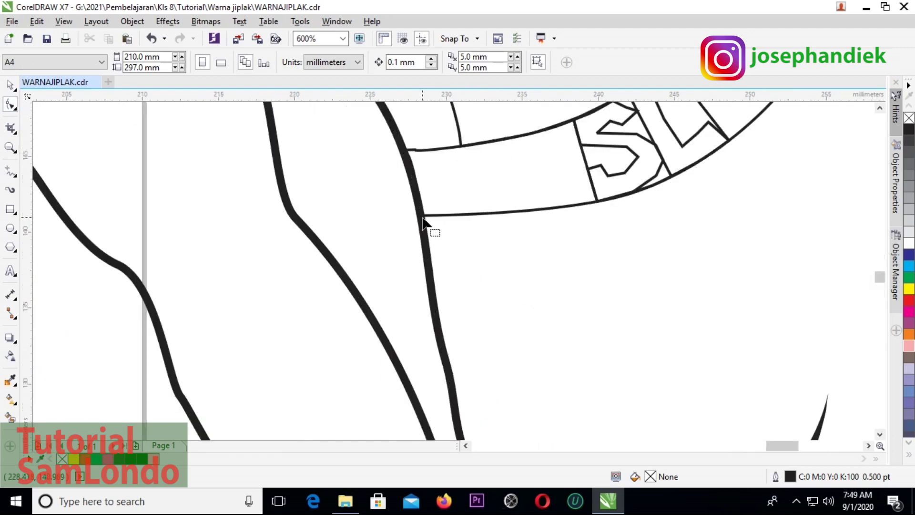
left_click(423, 220)
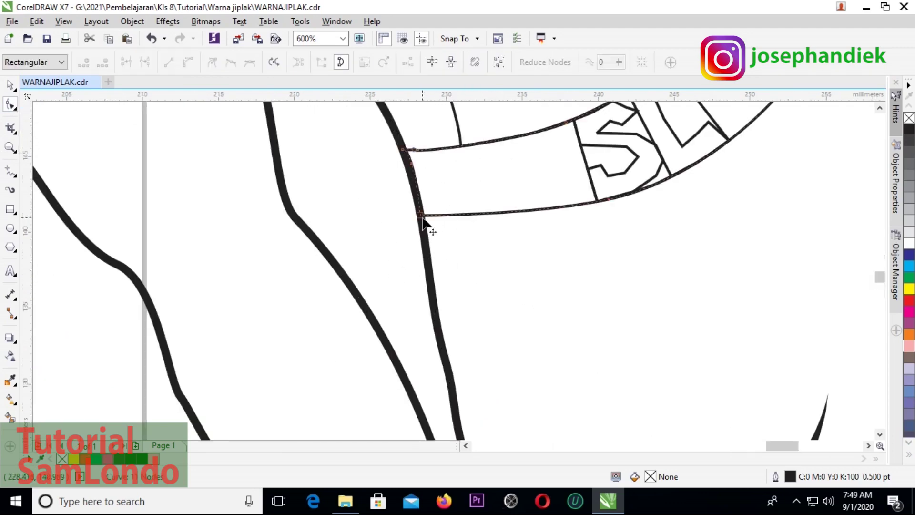
left_click(428, 248)
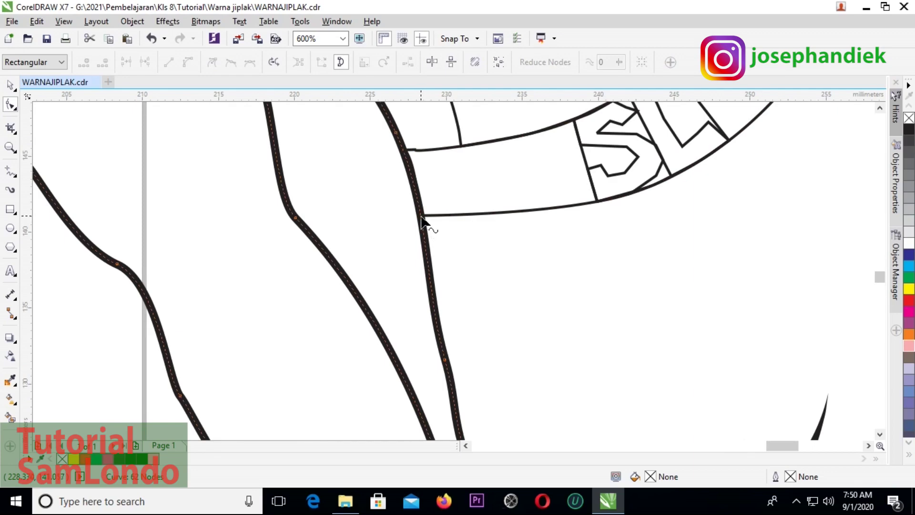
left_click(421, 219)
left_click(422, 218)
double_click(422, 219)
scroll(422, 218, "up", 3)
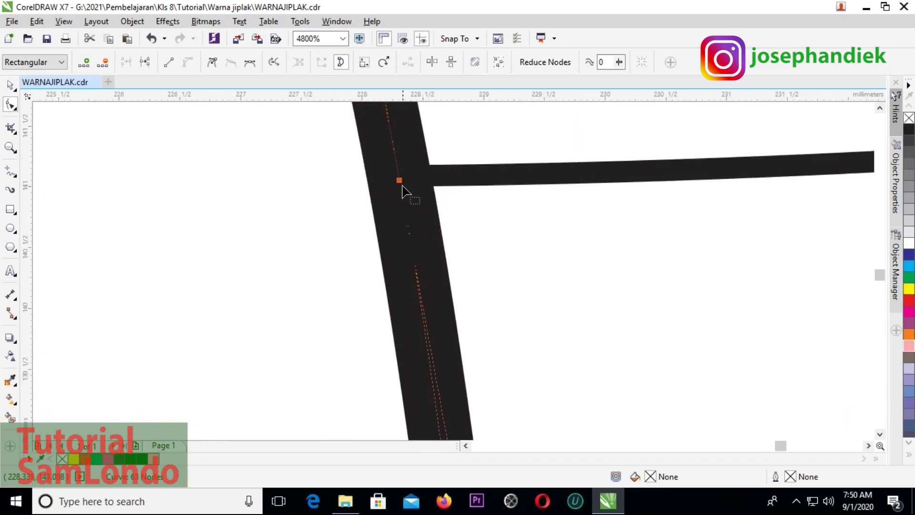
left_click(399, 180)
right_click(400, 180)
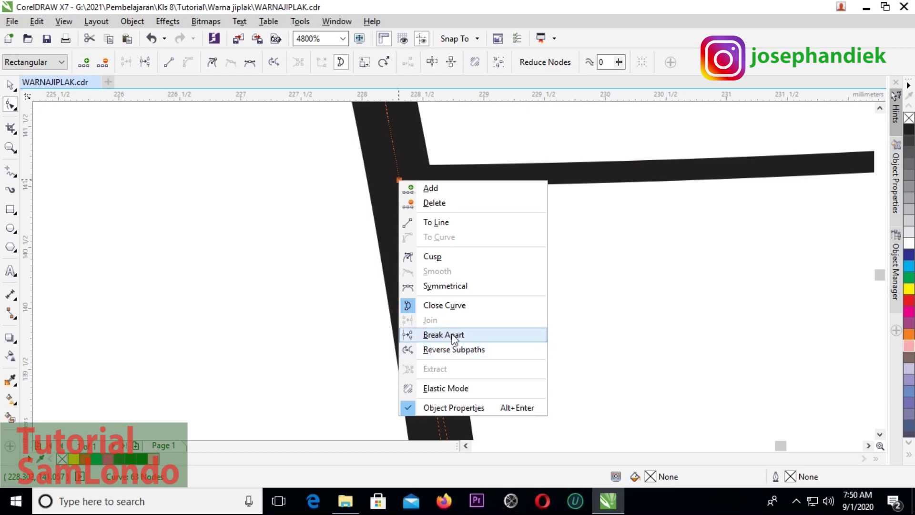
left_click(453, 335)
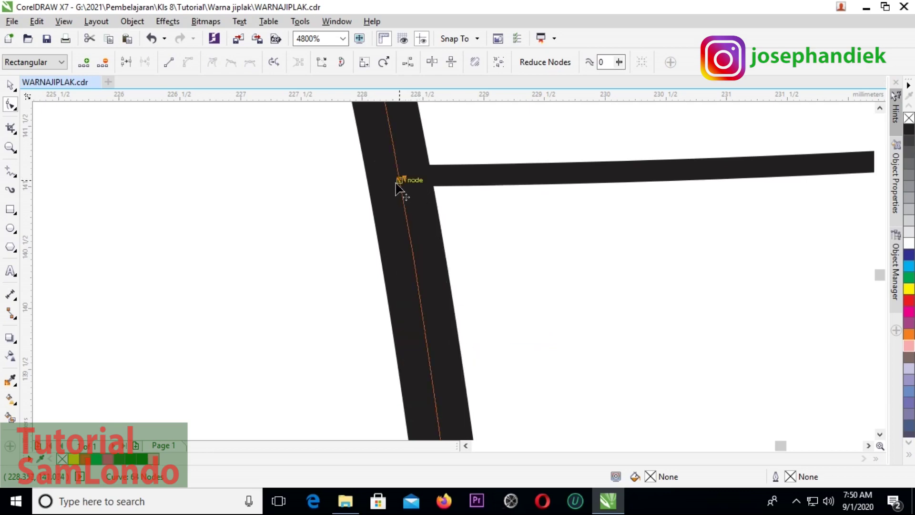
Step: Try pulling the broken node away from the belt's lower-left corner, undoing each move
left_click_drag(402, 179, 347, 203)
key("ctrl+z")
left_click_drag(403, 180, 327, 192)
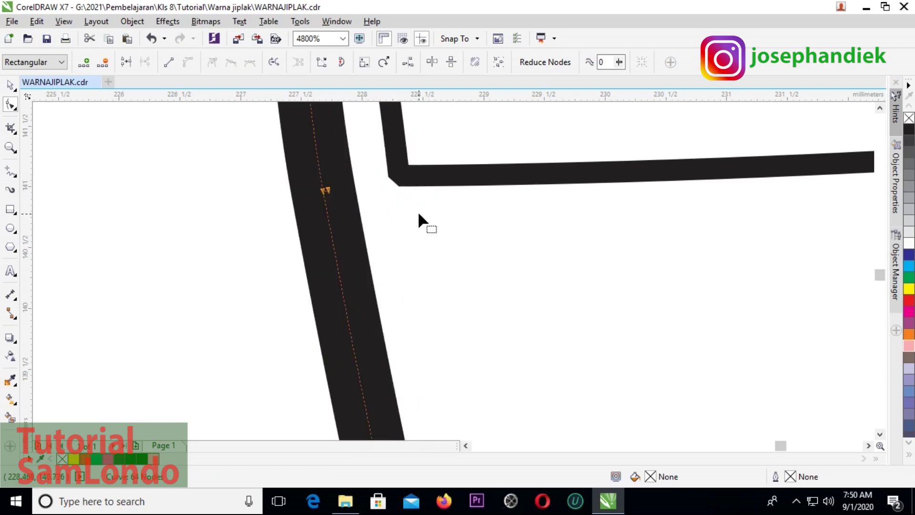
key("ctrl+z")
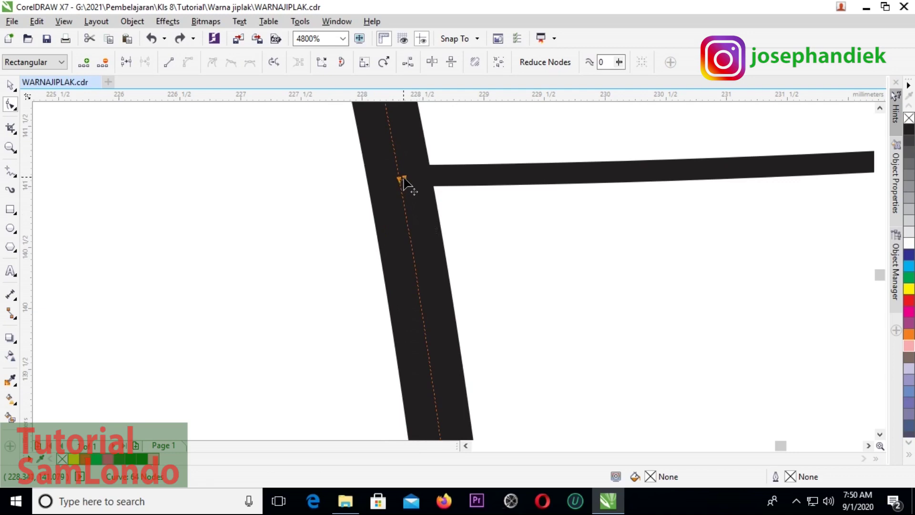
Step: Delete the end node at the belt's lower-left corner to remove the body outline segments beside the belt's left end
scroll(403, 180, "down", 1)
scroll(402, 165, "down", 1)
left_click(402, 163)
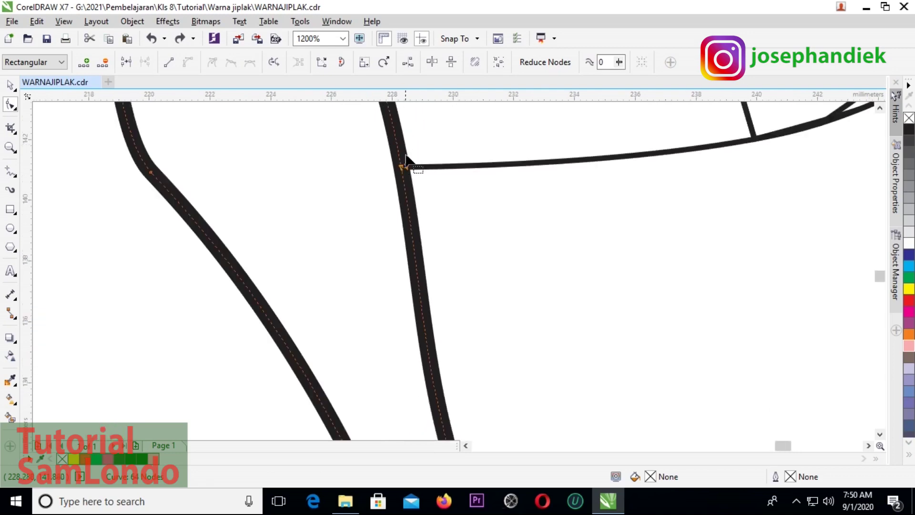
scroll(409, 160, "up", 1)
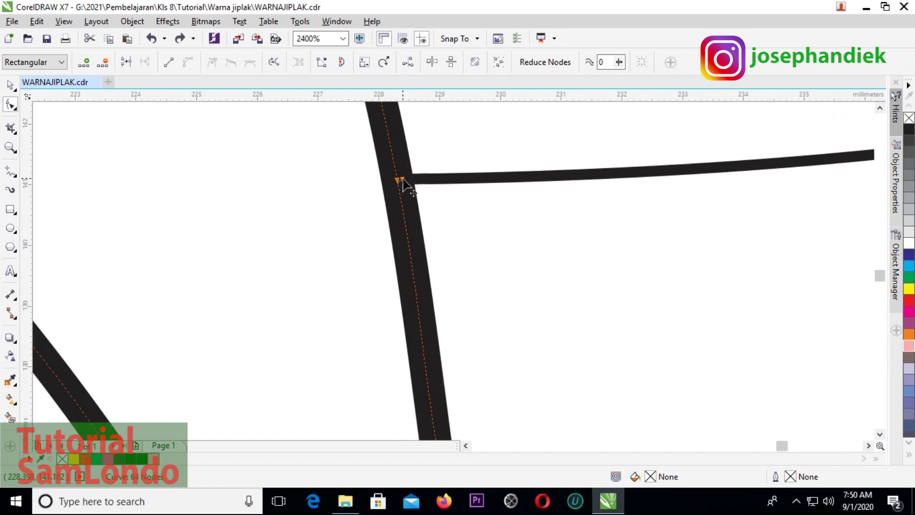
key("Delete")
scroll(457, 212, "down", 3)
scroll(462, 276, "up", 1)
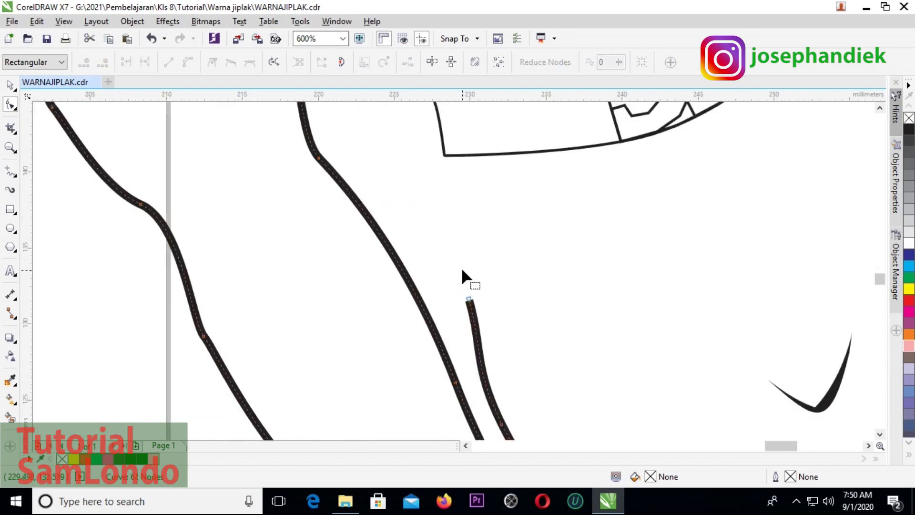
scroll(470, 271, "down", 1)
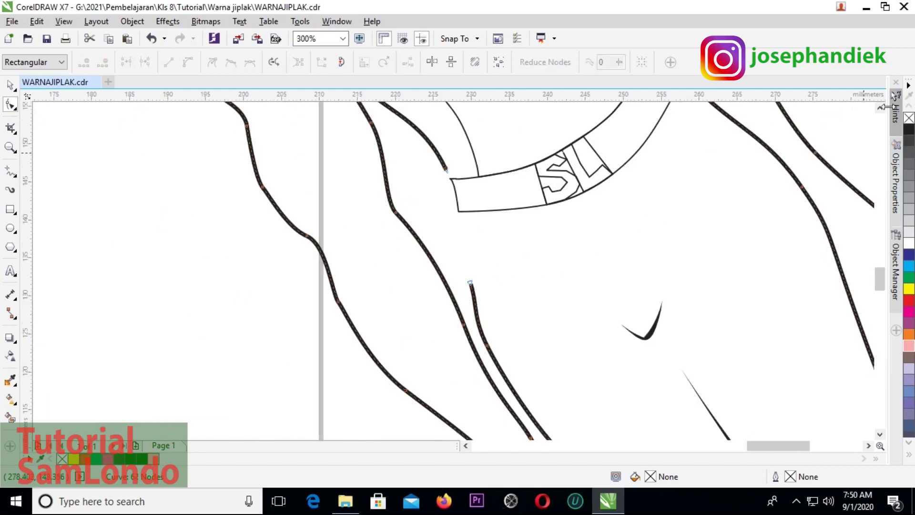
Step: Add a node to the body outline at the belt's lower-right corner, break the curve there and delete the segments beside the belt
scroll(875, 114, "up", 2)
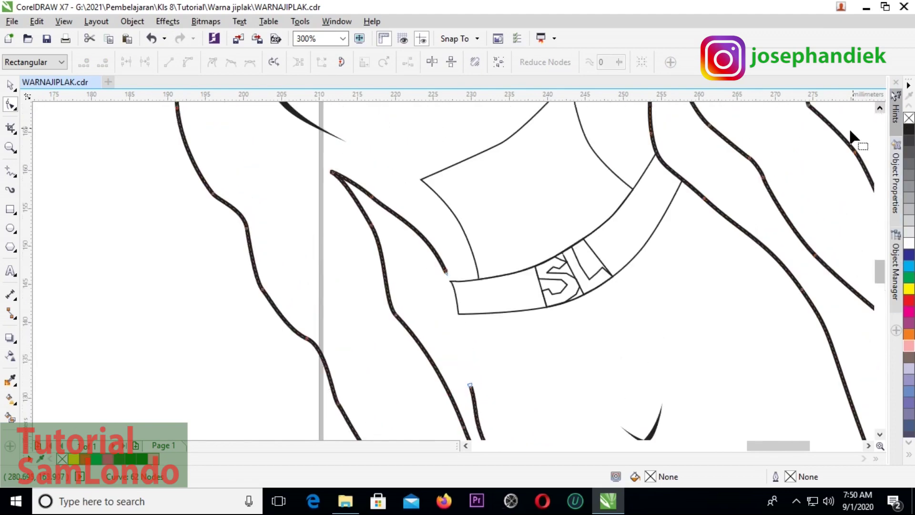
scroll(704, 204, "up", 1)
scroll(704, 204, "up", 1)
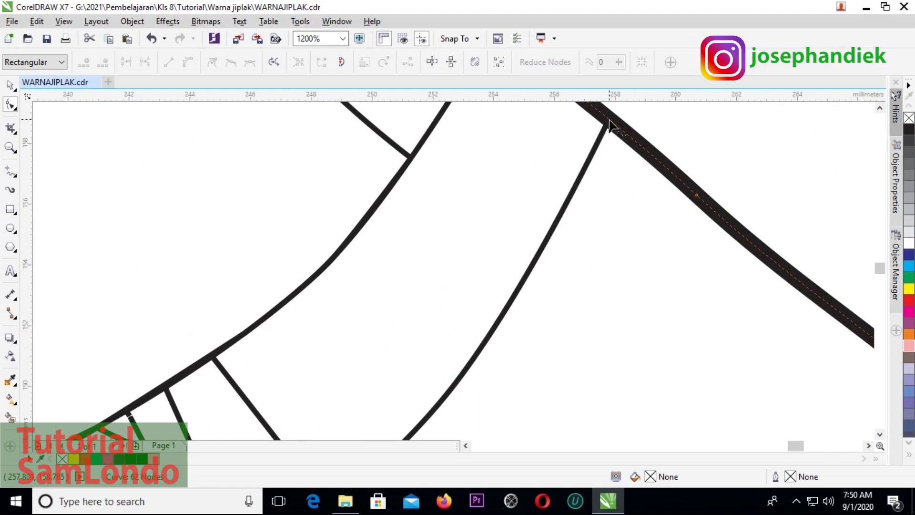
scroll(880, 108, "up", 3)
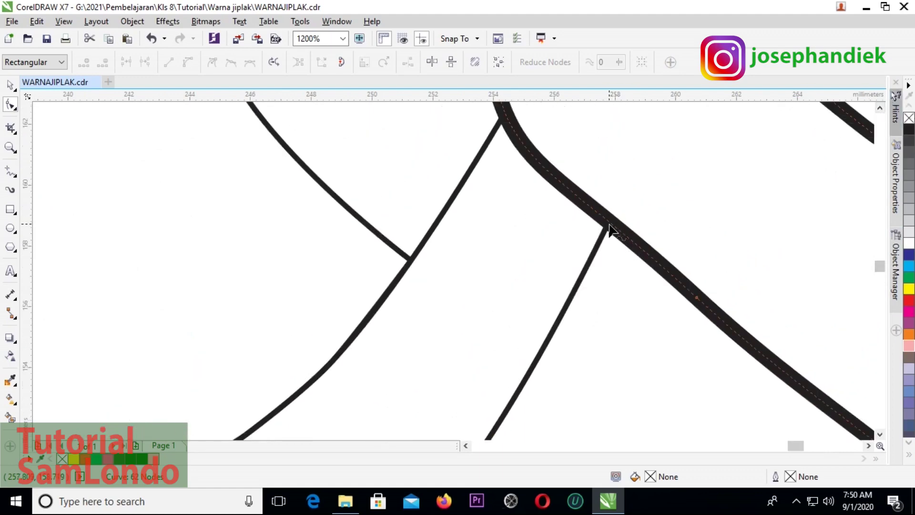
double_click(609, 223)
right_click(611, 229)
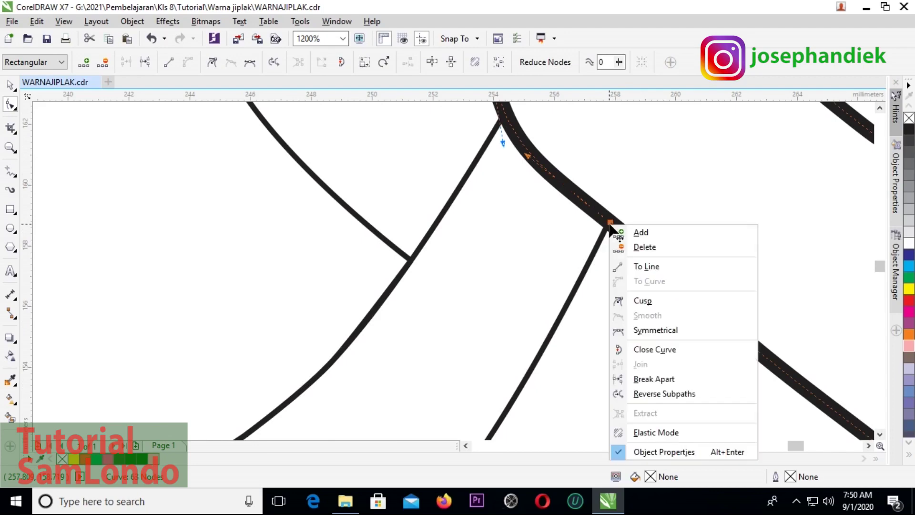
left_click(695, 382)
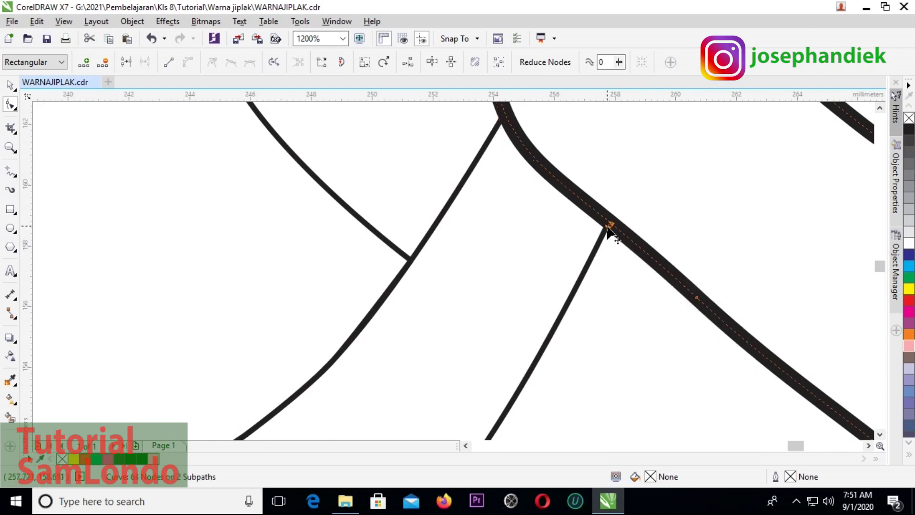
key("Delete")
scroll(619, 248, "down", 2)
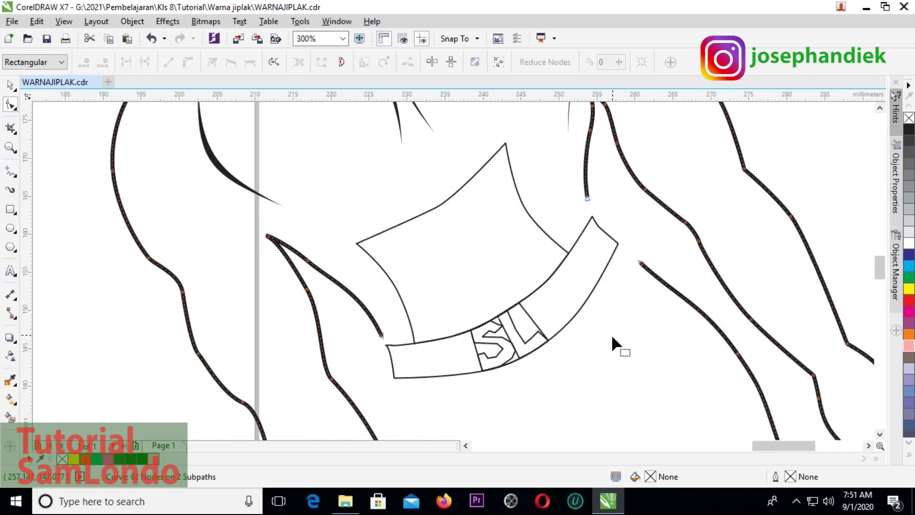
Step: Extend the open outline of the outline copy's left leg with the Pen tool up to the belt's lower-left corner
scroll(612, 337, "down", 1)
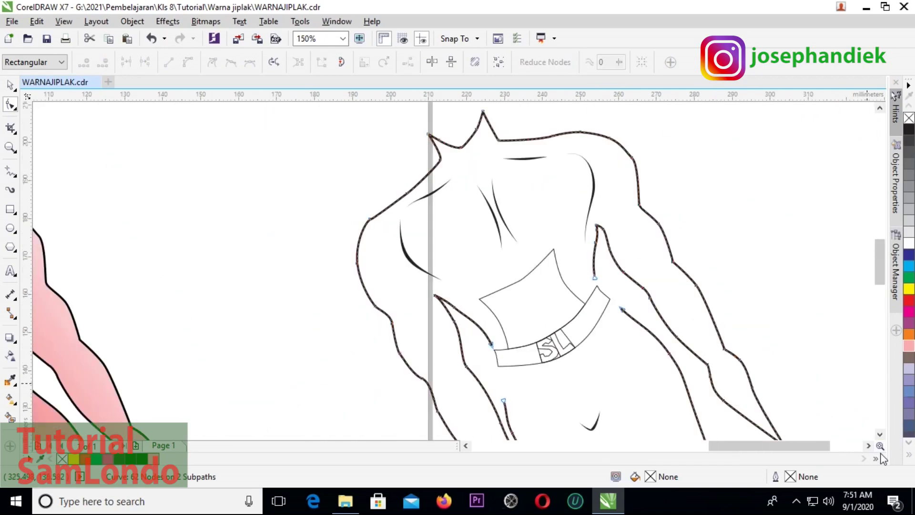
scroll(530, 317, "down", 2)
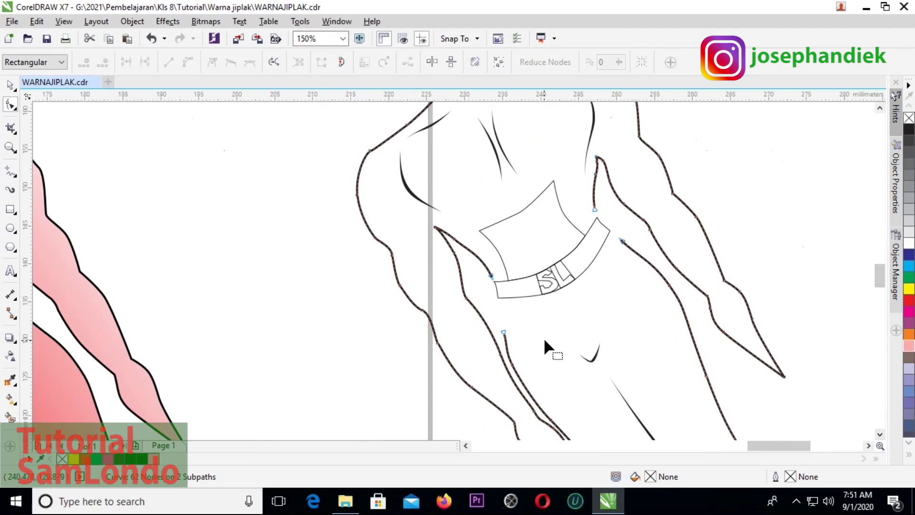
scroll(543, 338, "up", 1)
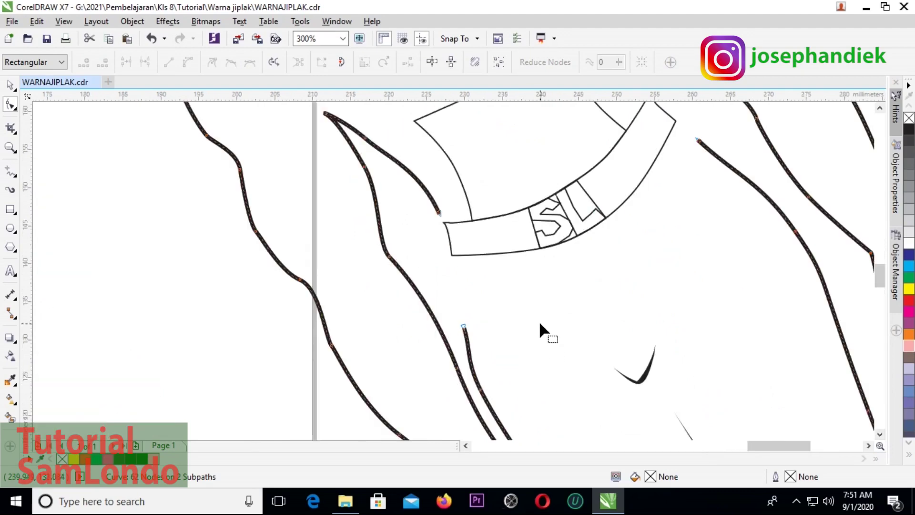
left_click(10, 85)
left_click(497, 352)
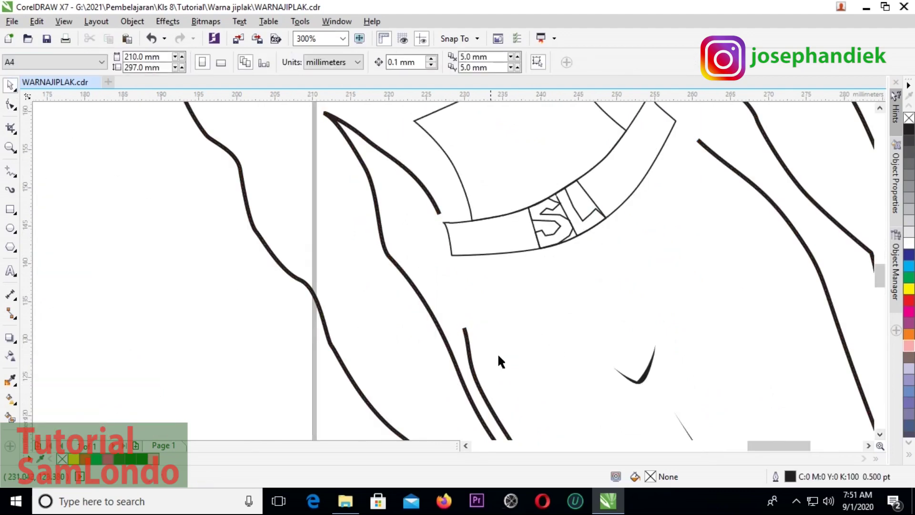
left_click(13, 177)
left_click(50, 215)
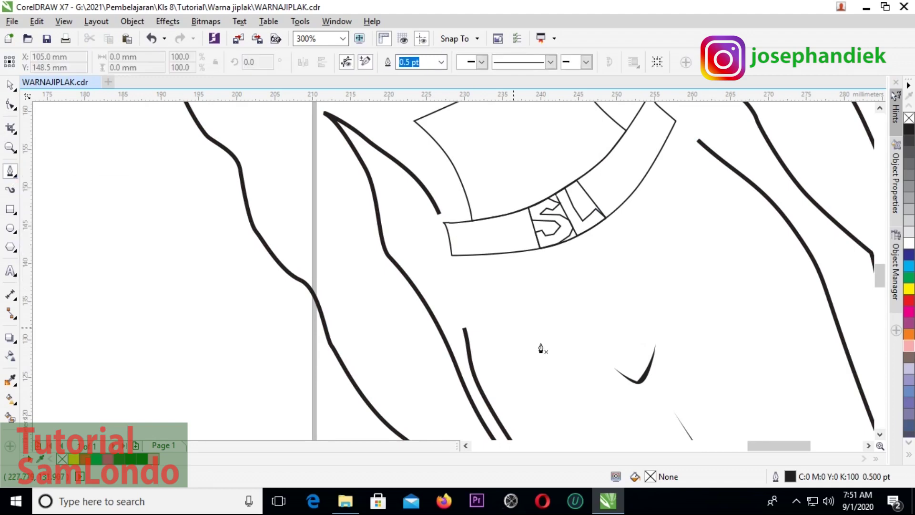
left_click_drag(465, 329, 459, 306)
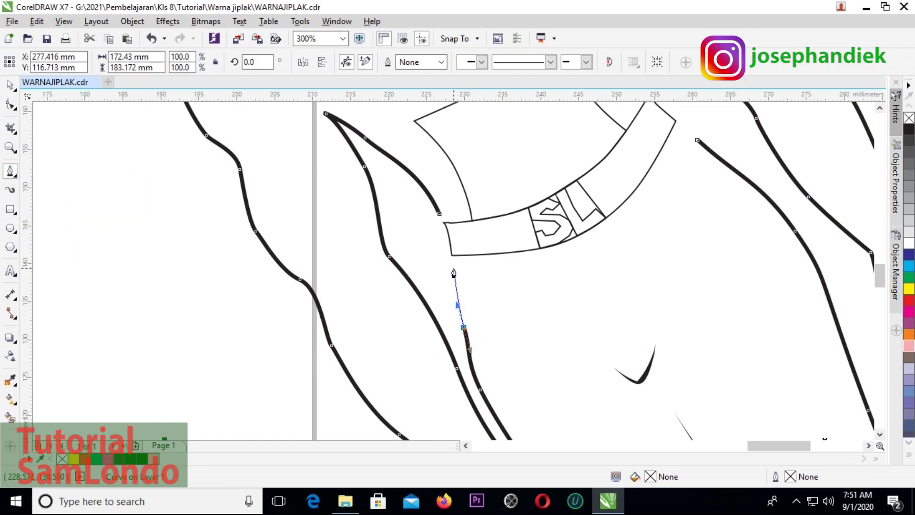
scroll(452, 269, "up", 2)
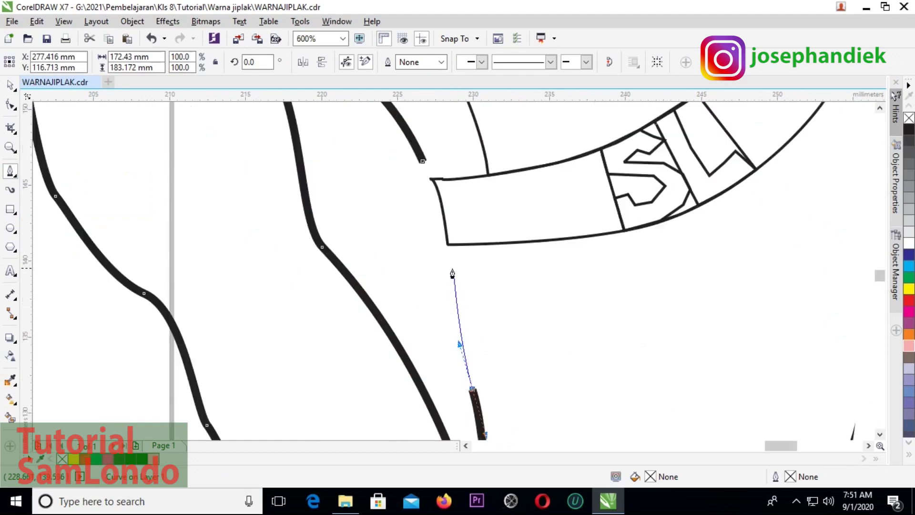
left_click_drag(452, 270, 445, 257)
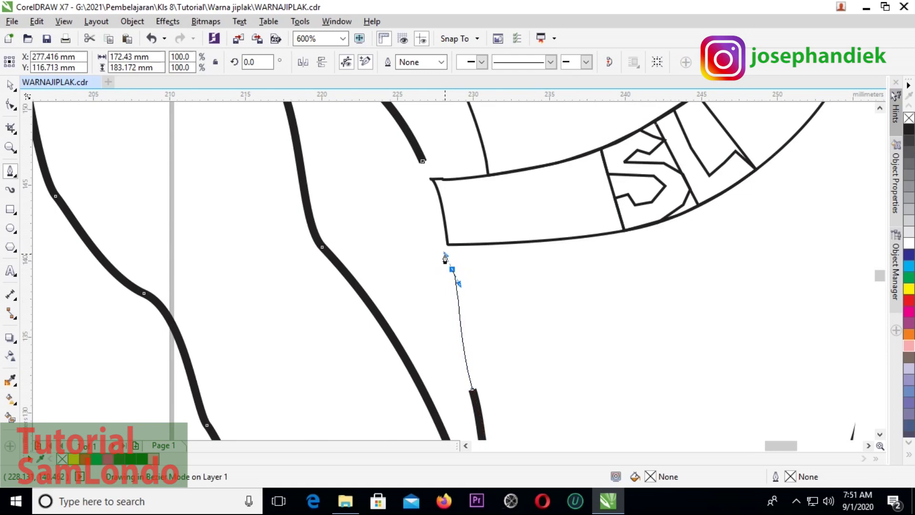
key("ctrl+z")
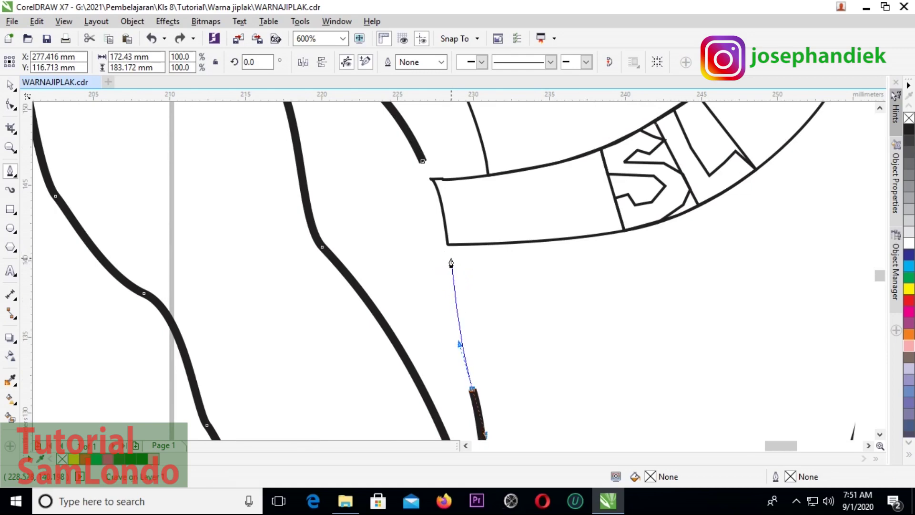
left_click_drag(448, 261, 449, 257)
double_click(449, 258)
left_click(449, 246)
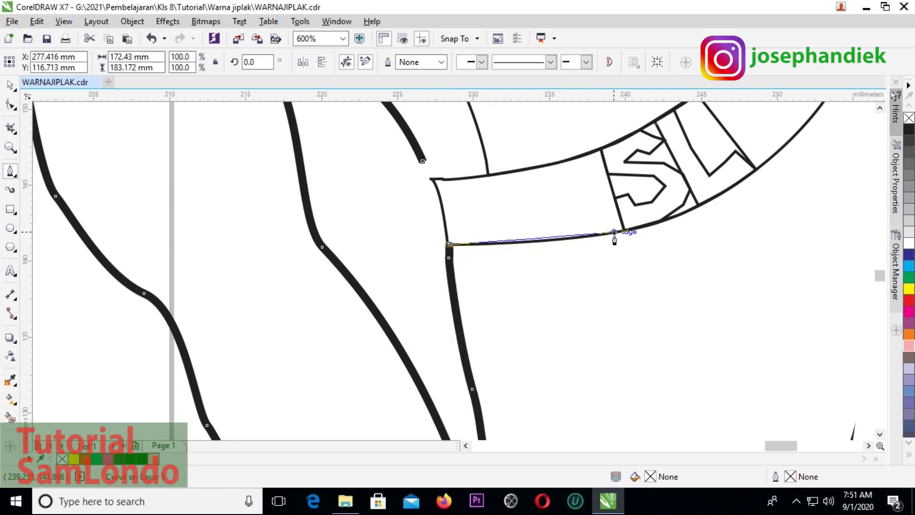
Step: Trace the belt's curved lower edge with the Pen tool, continuing from its lower-left corner to its lower-right corner
left_click_drag(615, 234, 654, 222)
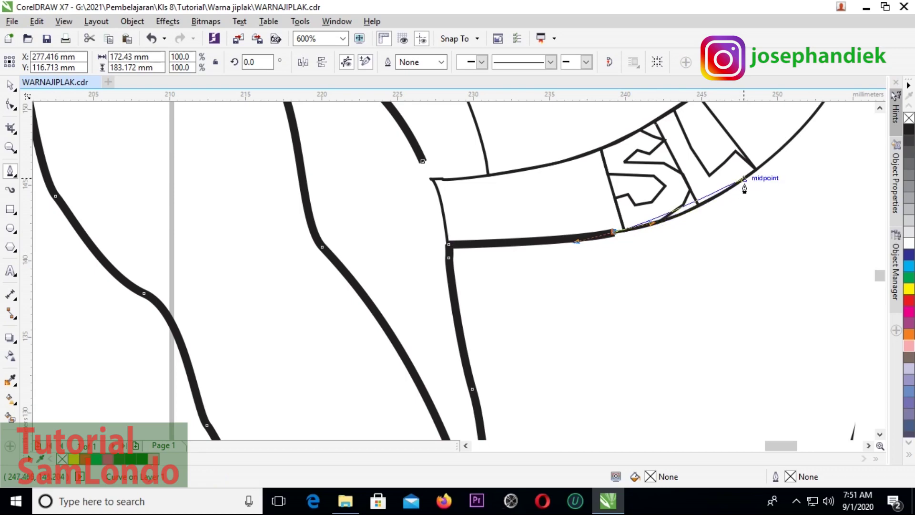
left_click_drag(748, 177, 779, 152)
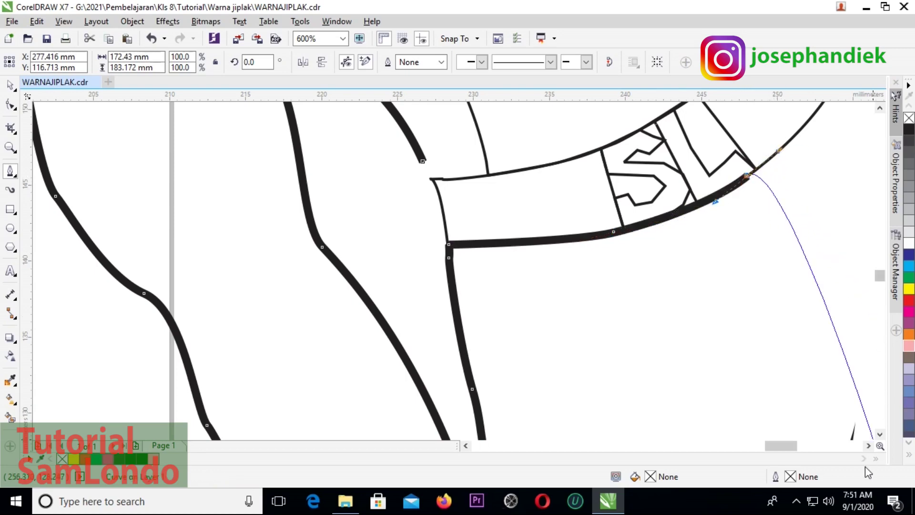
left_click(869, 447)
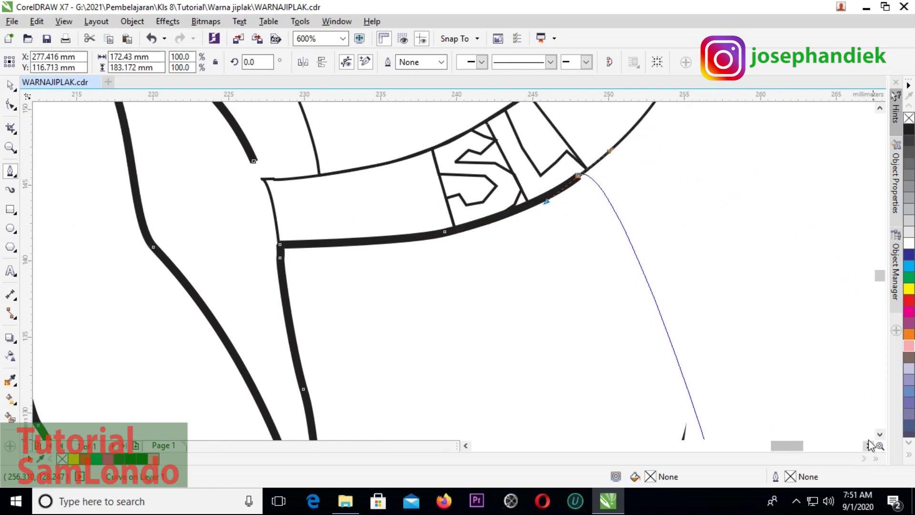
left_click(880, 108)
left_click(880, 108)
left_click(880, 108)
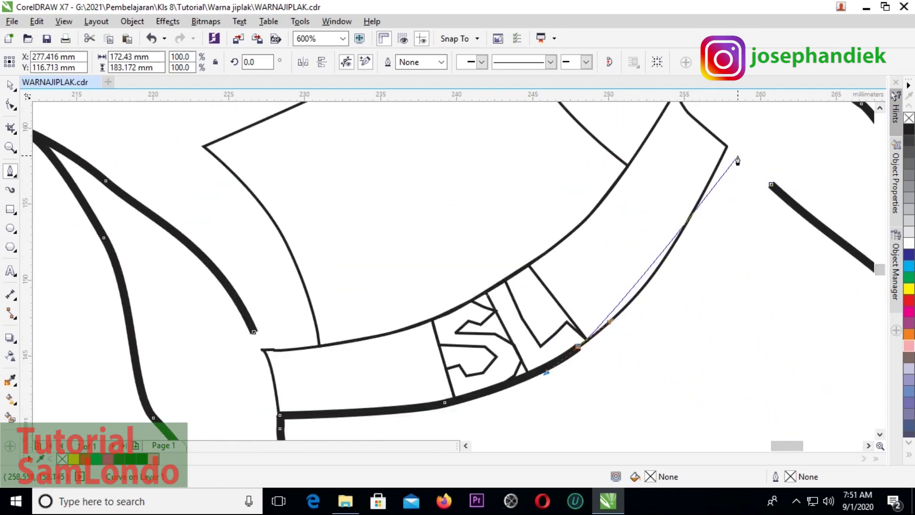
left_click_drag(728, 147, 688, 142)
key("ctrl+z")
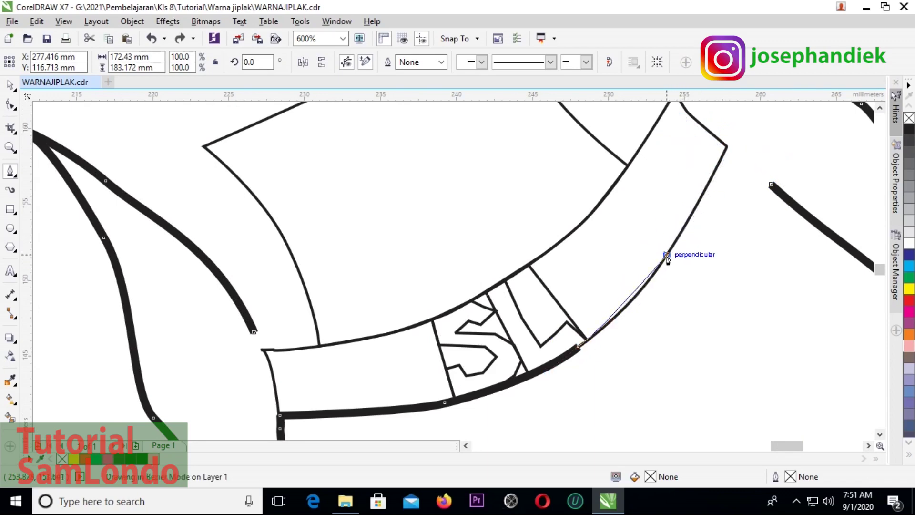
left_click_drag(666, 253, 677, 237)
left_click_drag(677, 235, 679, 234)
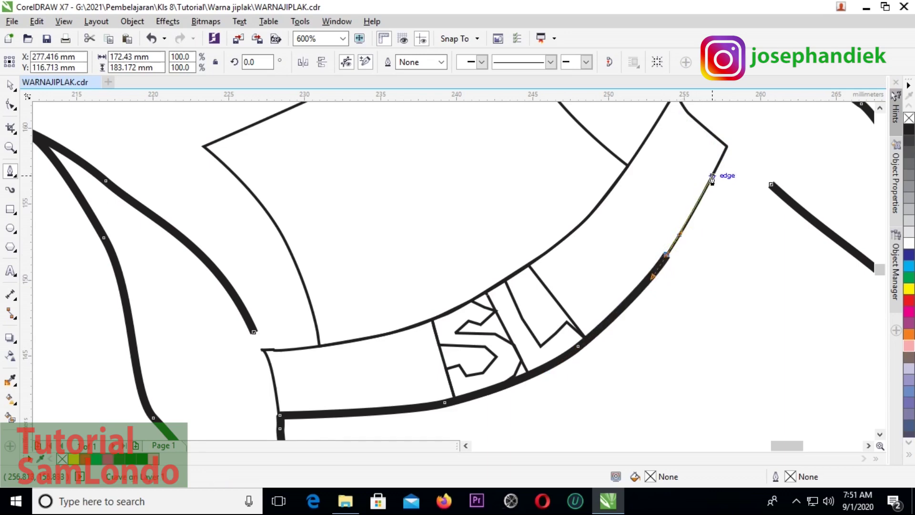
left_click(717, 167)
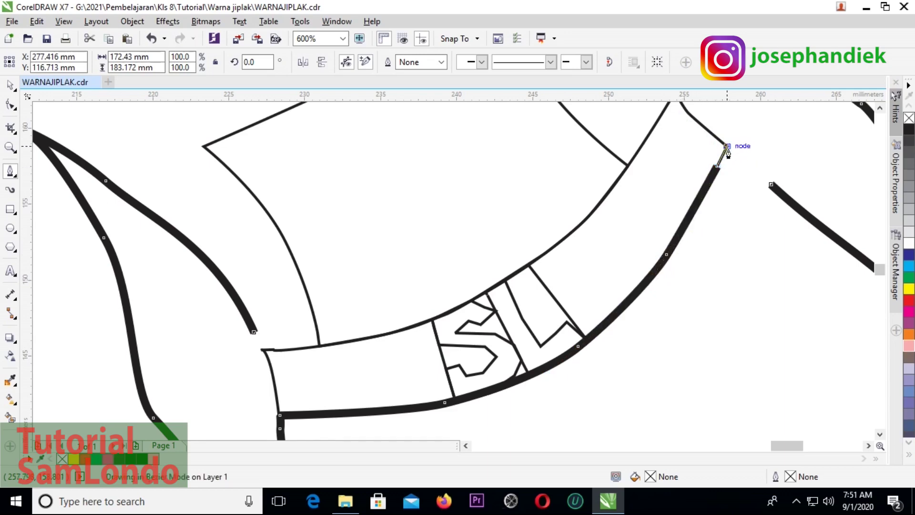
left_click(727, 146)
key("Escape")
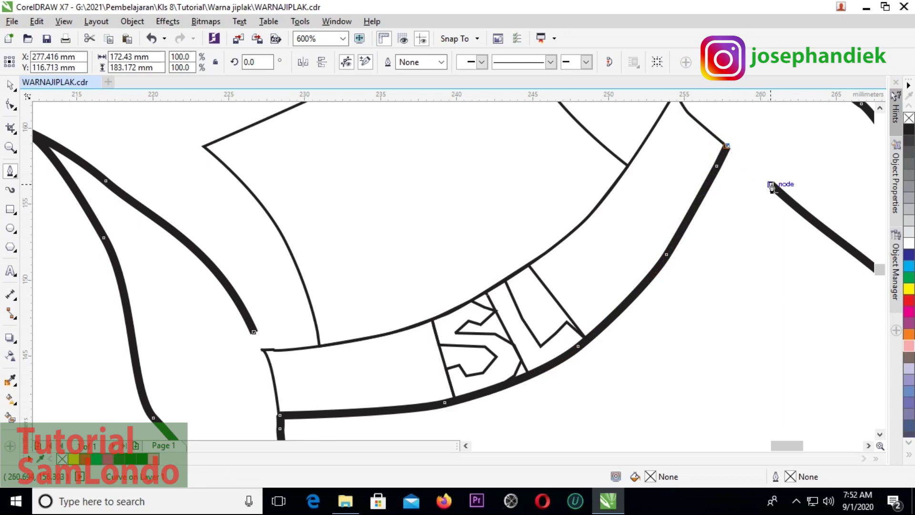
Step: Try to join the belt's lower-right corner to the open right leg outline with the Pen tool, undoing the attempt
key("ctrl+z")
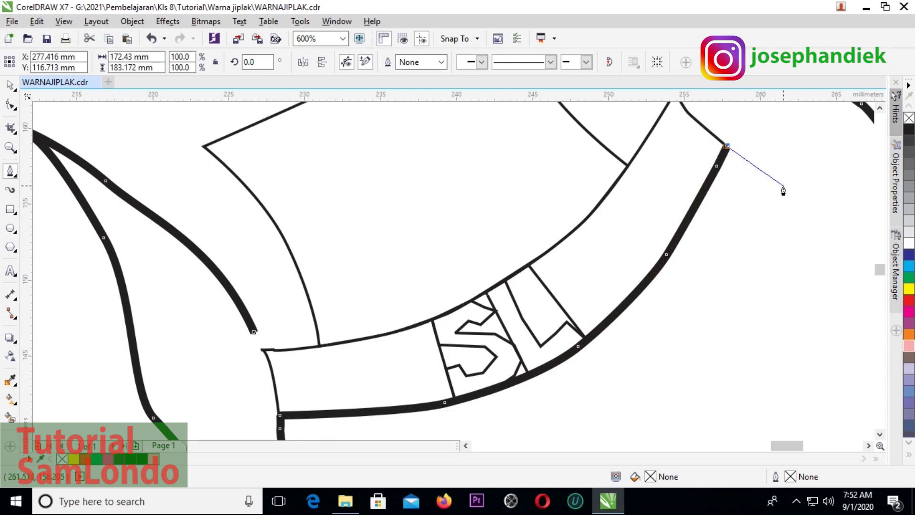
scroll(781, 188, "down", 1)
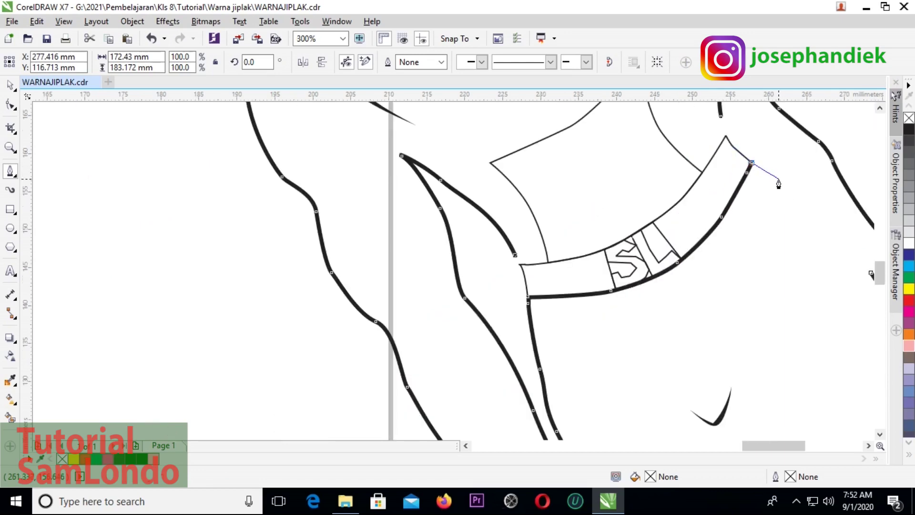
key("ctrl+z")
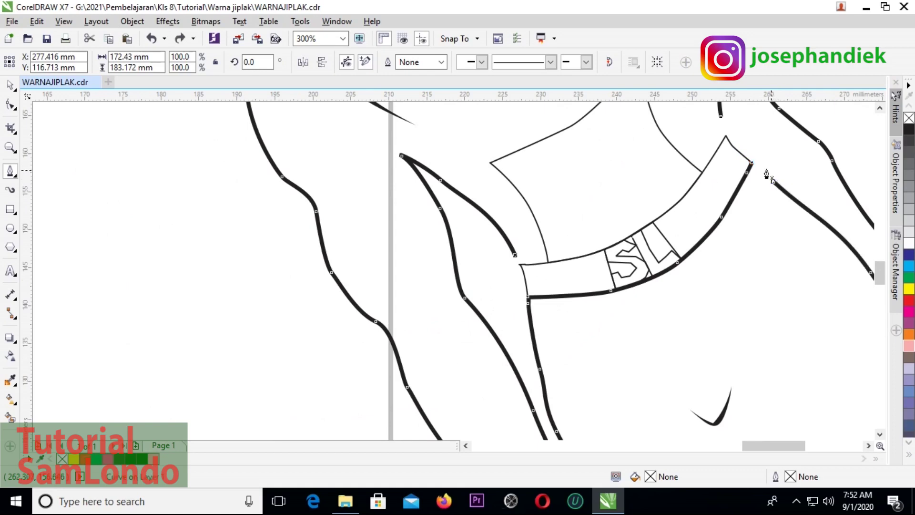
Step: Connect the right leg outline's open end to the belt's lower-right corner with a straight Freehand line
scroll(777, 181, "up", 1)
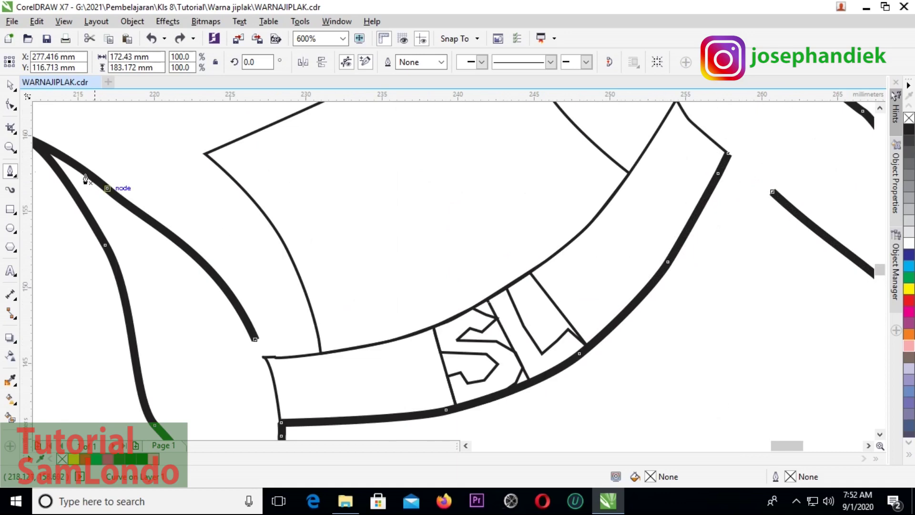
left_click(13, 173)
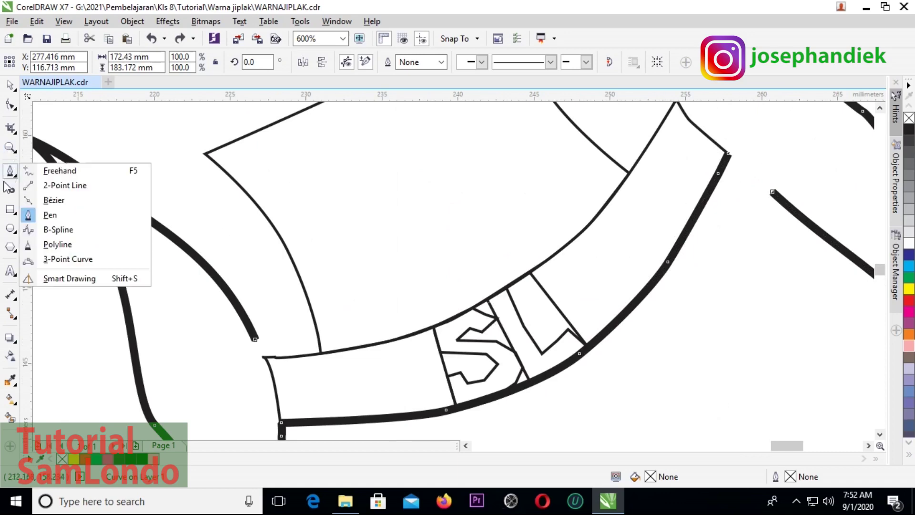
left_click(11, 172)
left_click(13, 174)
left_click(71, 171)
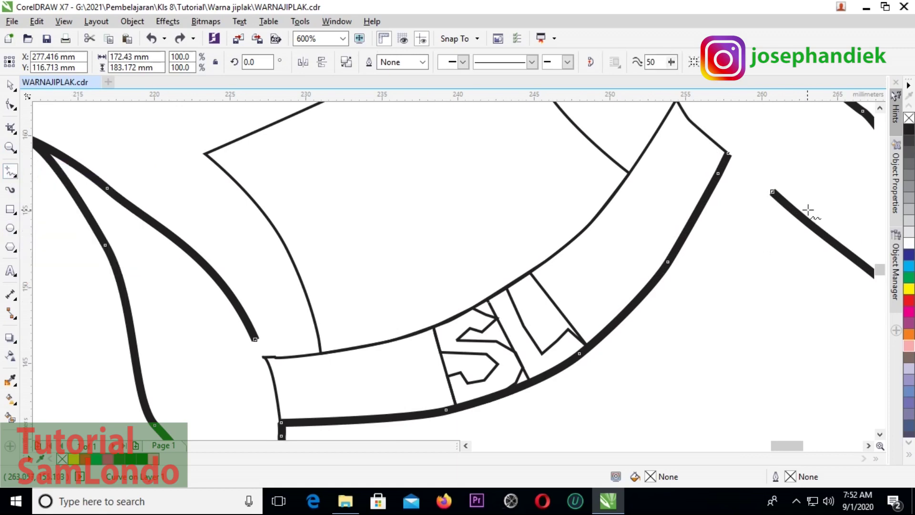
scroll(808, 209, "up", 2)
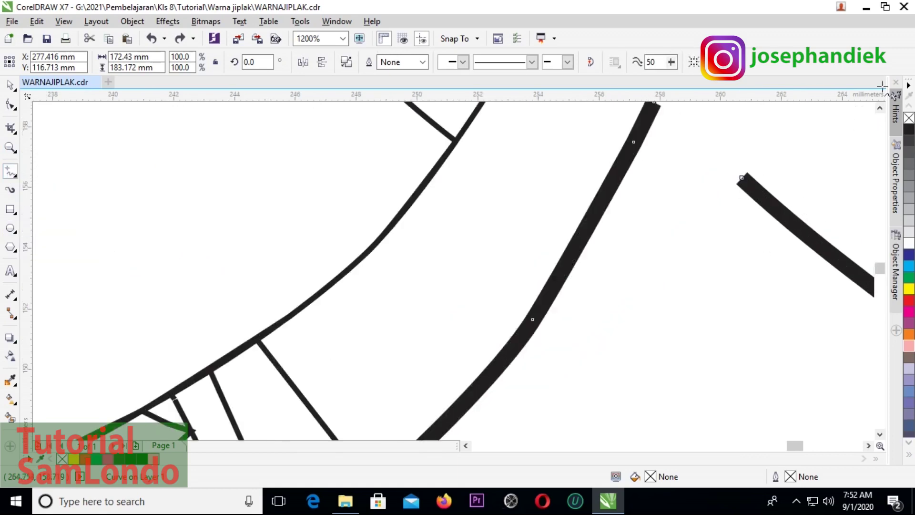
left_click(880, 108)
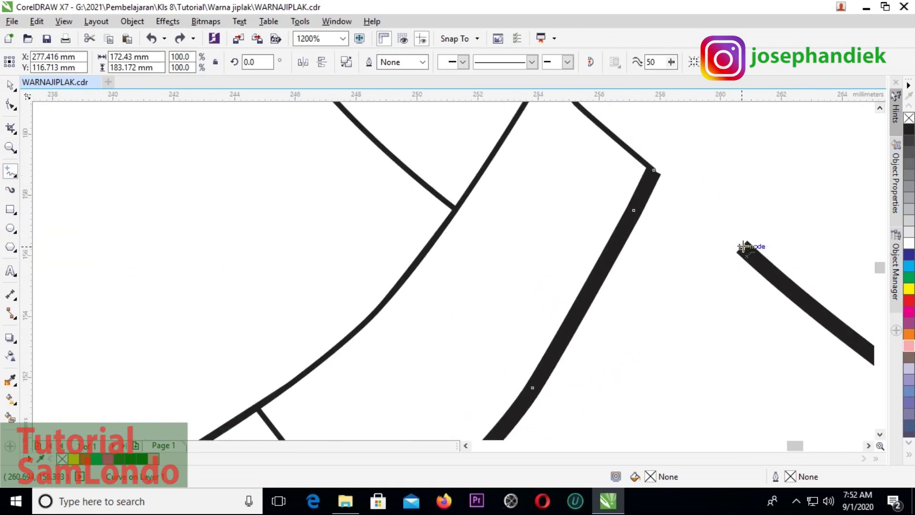
left_click(743, 246)
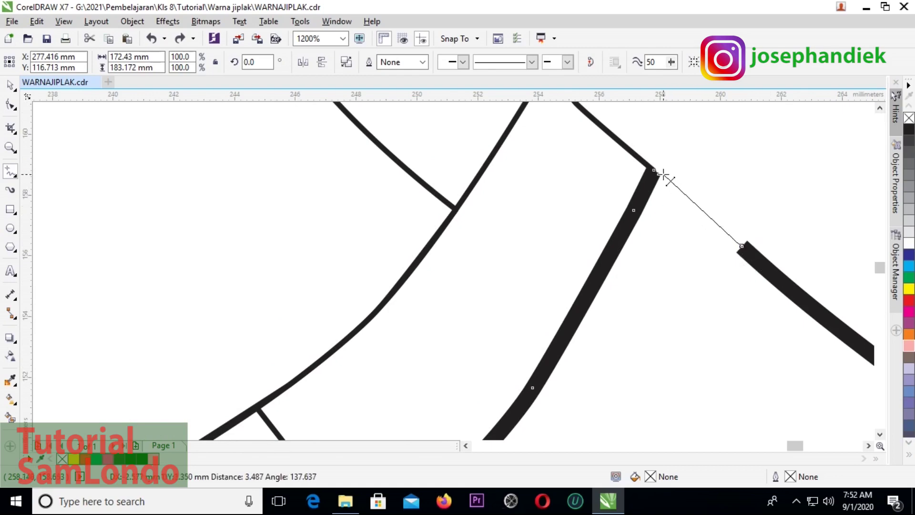
left_click(653, 170)
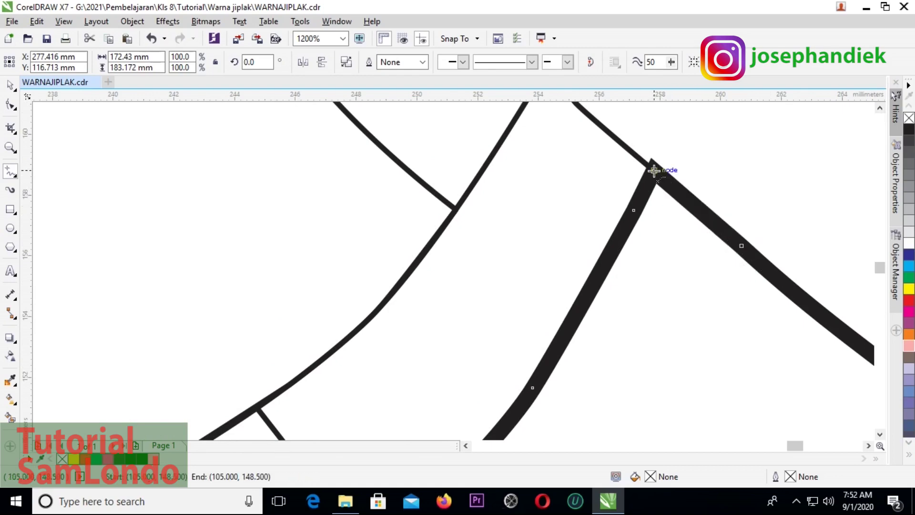
Step: Test a yellow fill on the outline copy's body curve and undo it
scroll(657, 186, "down", 3)
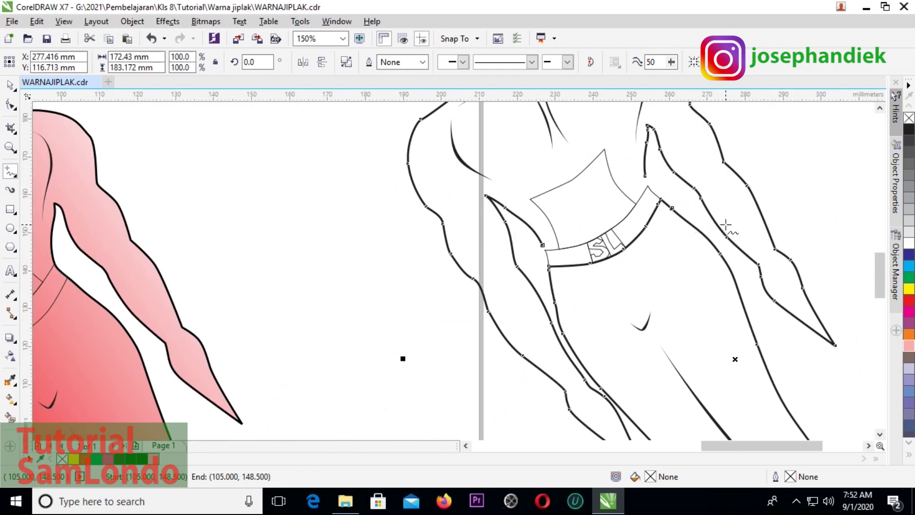
left_click(910, 290)
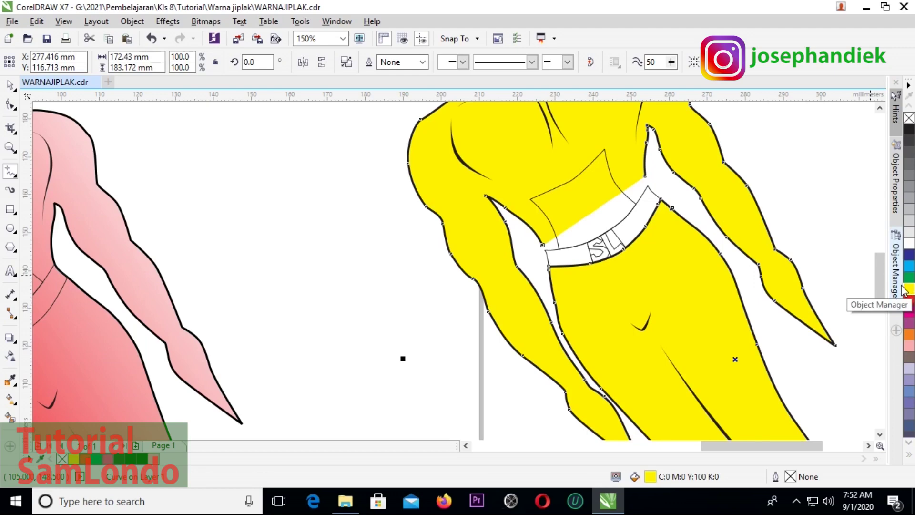
key("ctrl+z")
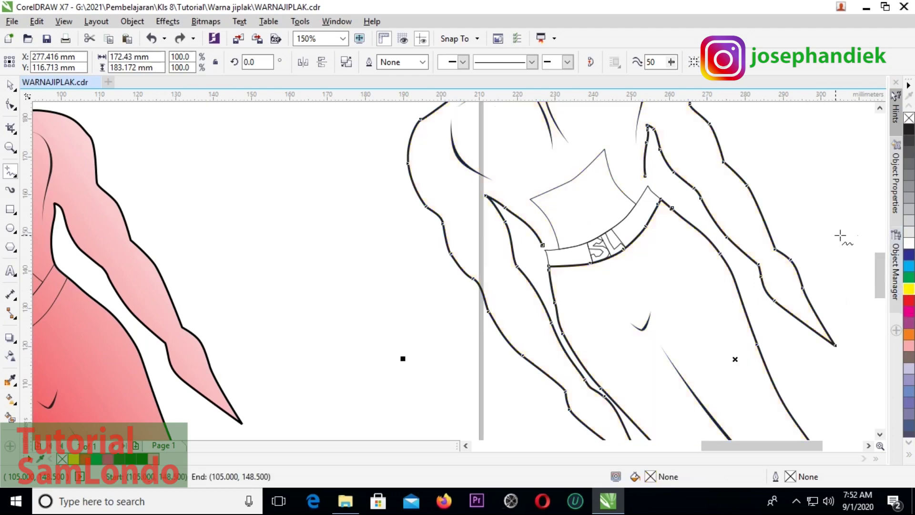
Step: Examine the torso outline's open ends beside the belt's upper corners on the outline copy
left_click(880, 110)
left_click(880, 110)
left_click(880, 110)
left_click(880, 110)
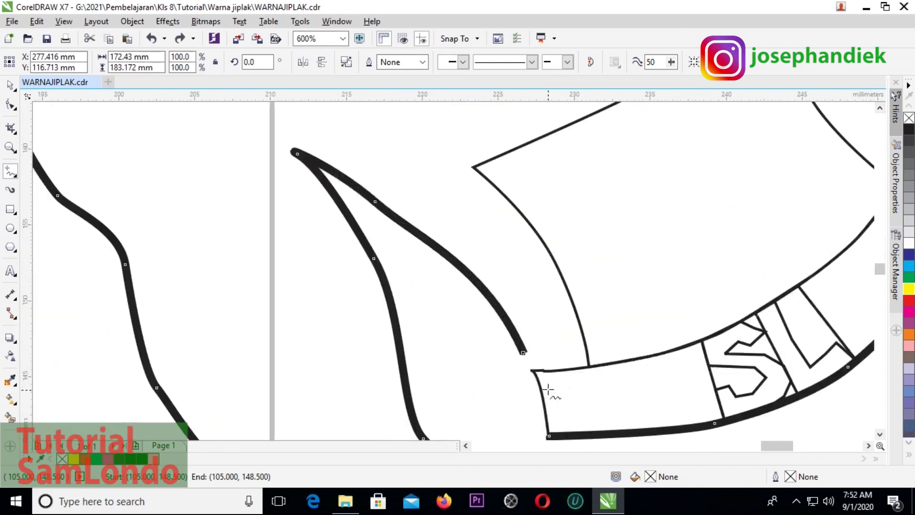
scroll(545, 380, "up", 2)
scroll(543, 370, "down", 4)
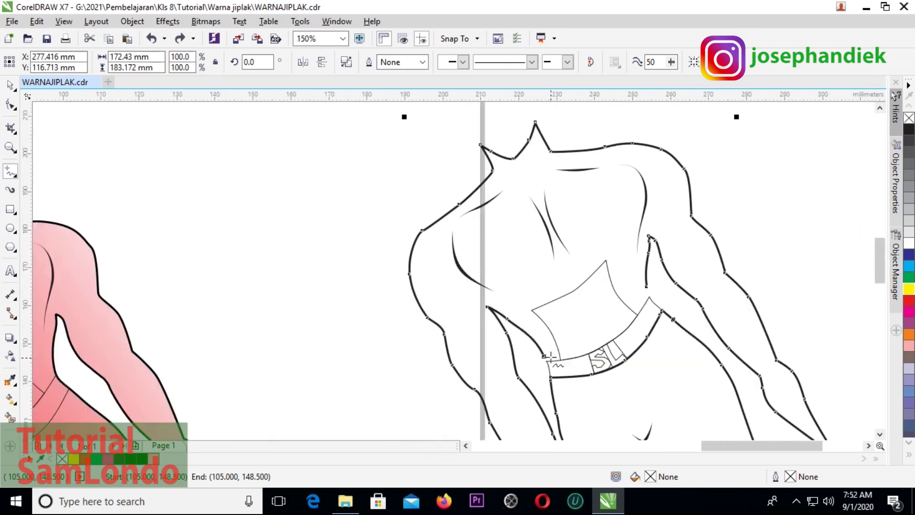
scroll(583, 347, "up", 2)
scroll(593, 337, "down", 2)
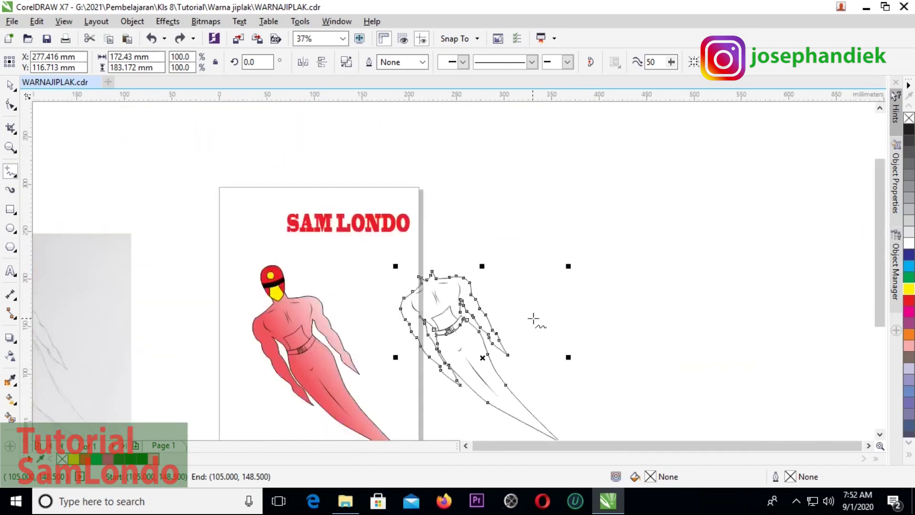
scroll(535, 317, "up", 2)
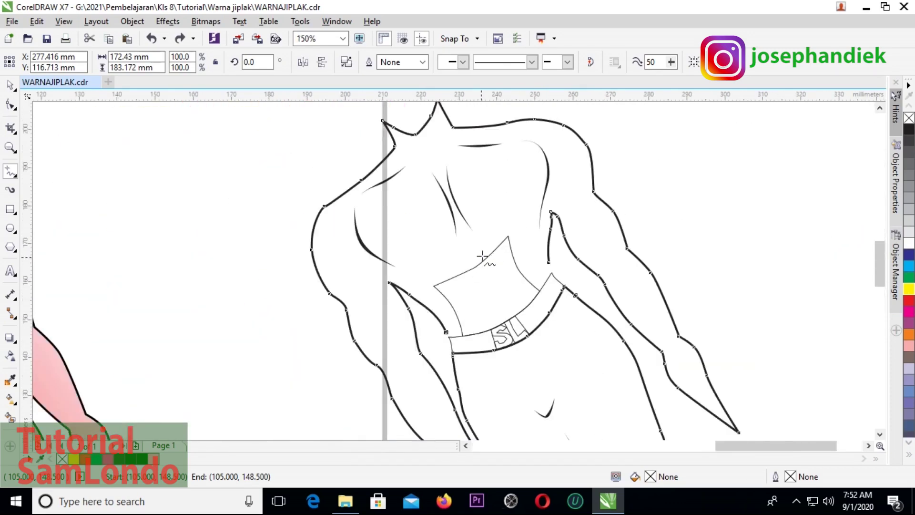
Step: Break apart the outline copy's body curve into separate torso and leg curves and deselect them
right_click(549, 213)
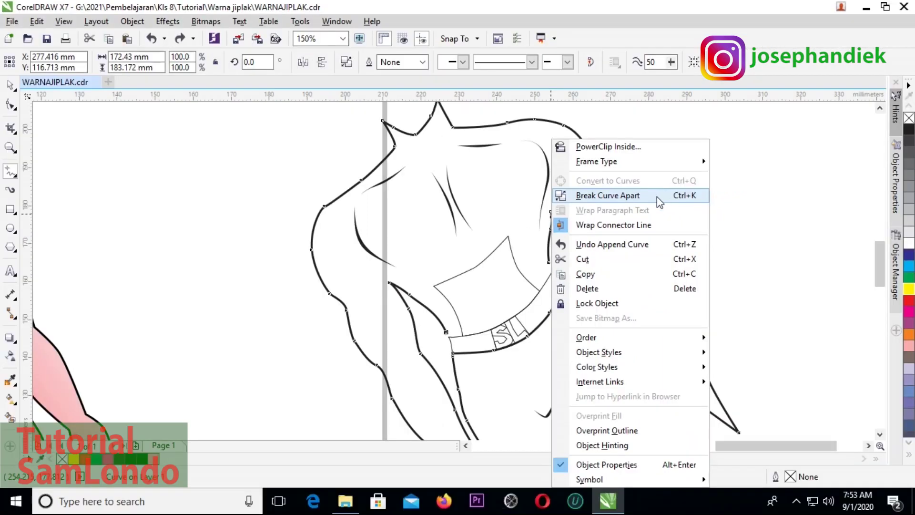
left_click(659, 200)
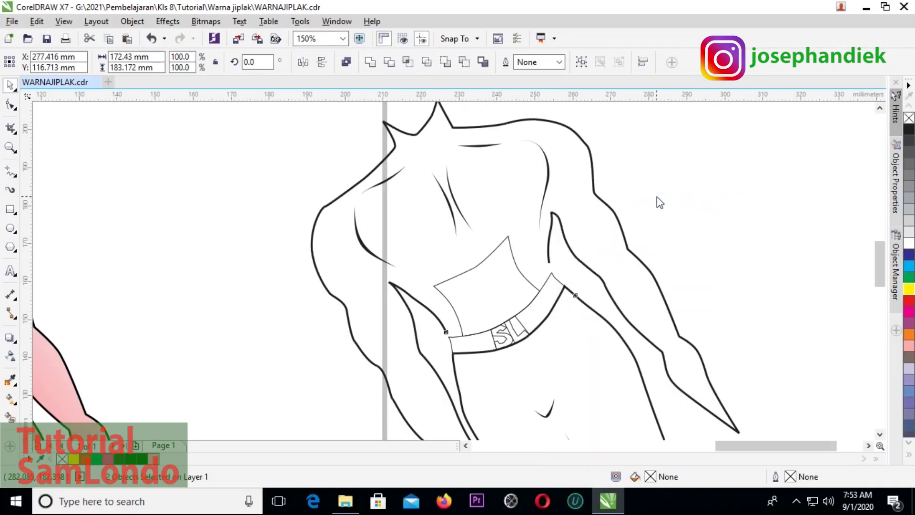
scroll(656, 193, "down", 2)
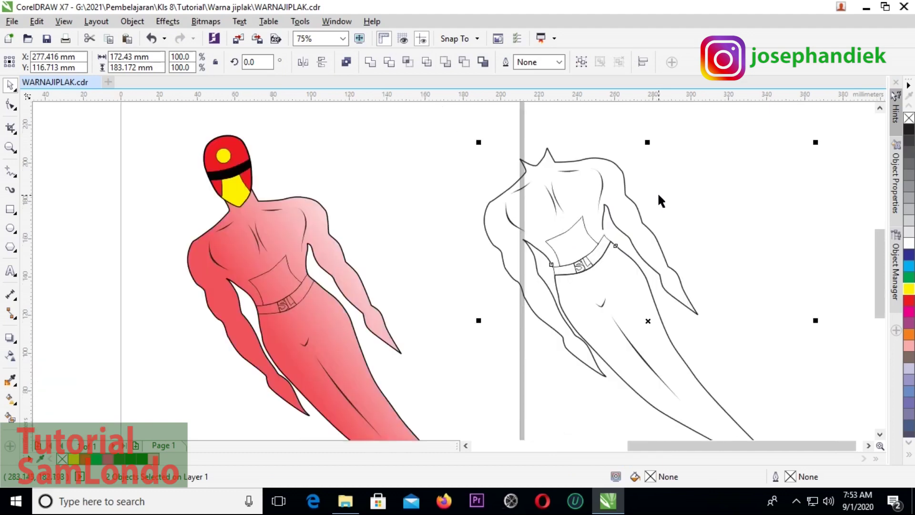
left_click(841, 216)
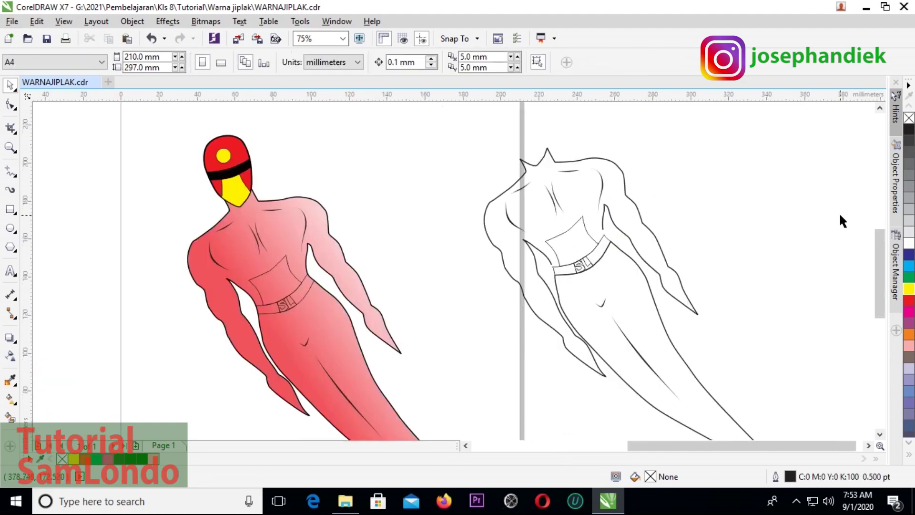
Step: Try moving the central chest stroke off the outline copy and undo the move
left_click(560, 201)
key("i")
left_click_drag(671, 136, 682, 165)
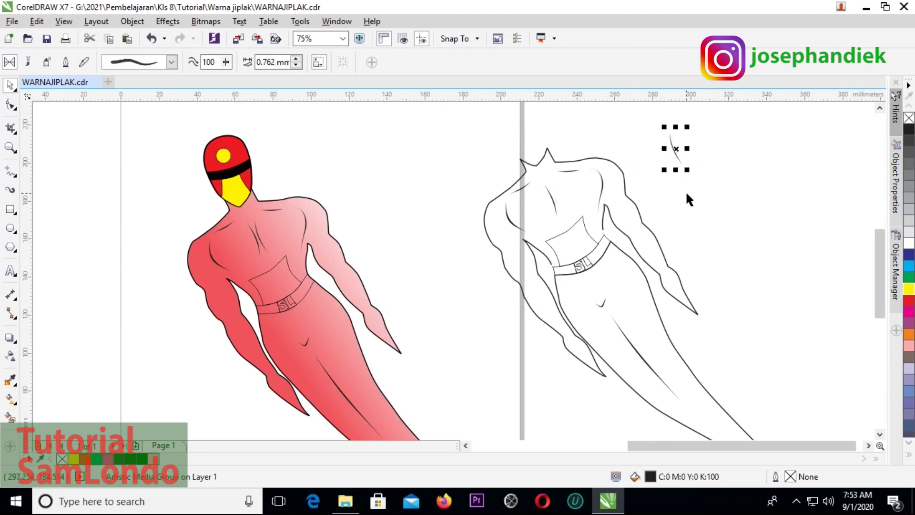
key("ctrl+z")
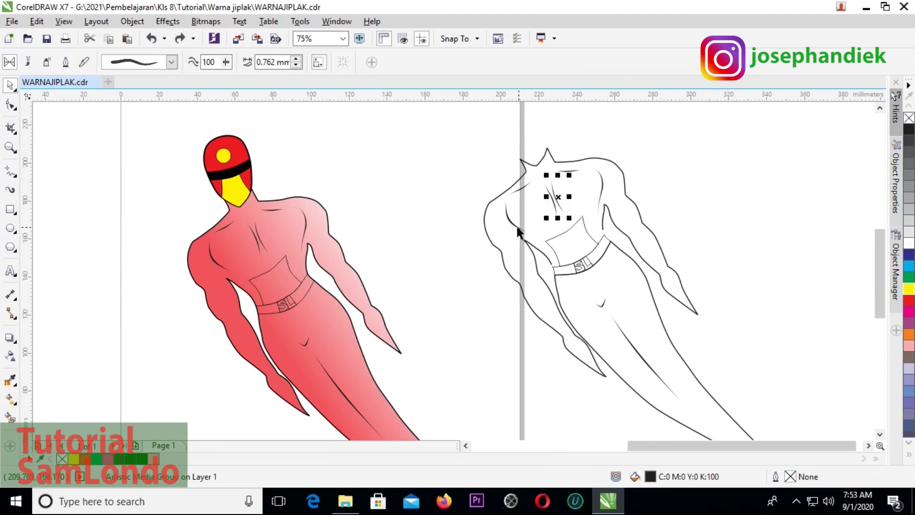
Step: Move the outline copy's torso and arms curve away from the legs and delete it
key("space")
left_click(489, 229)
left_click_drag(491, 228, 667, 182)
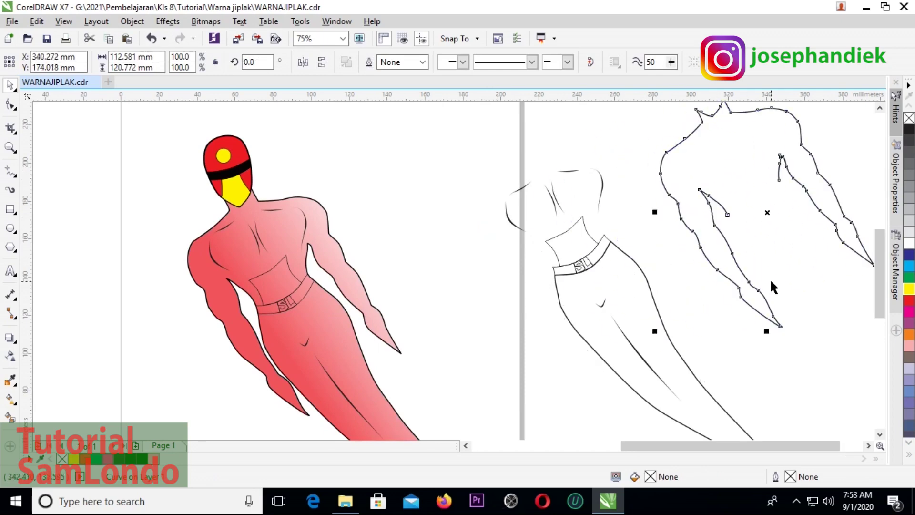
key("Delete")
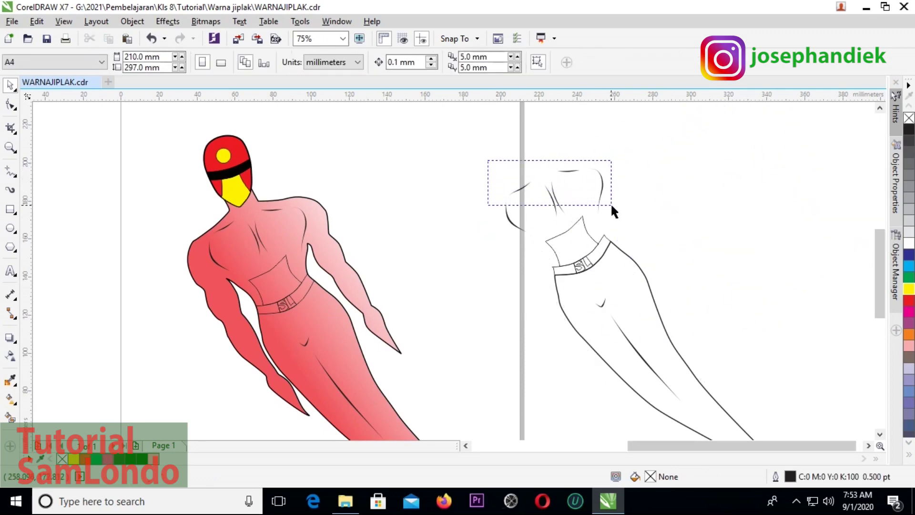
Step: Delete the chest and shoulder strokes and the abdomen panel left above the belt on the outline copy
left_click_drag(613, 210, 620, 209)
key("Delete")
left_click(562, 230)
key("Delete")
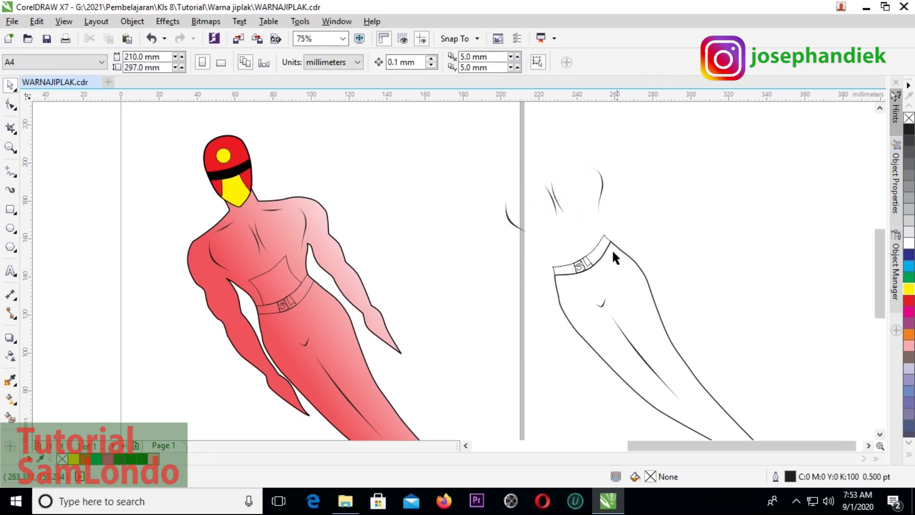
key("Delete")
left_click_drag(581, 229, 623, 219)
key("Delete")
left_click_drag(549, 233, 549, 233)
key("Delete")
Step: Delete the SL lettering, its dividing lines and the belt outline above the leg shape
scroll(583, 266, "up", 5)
left_click(567, 264)
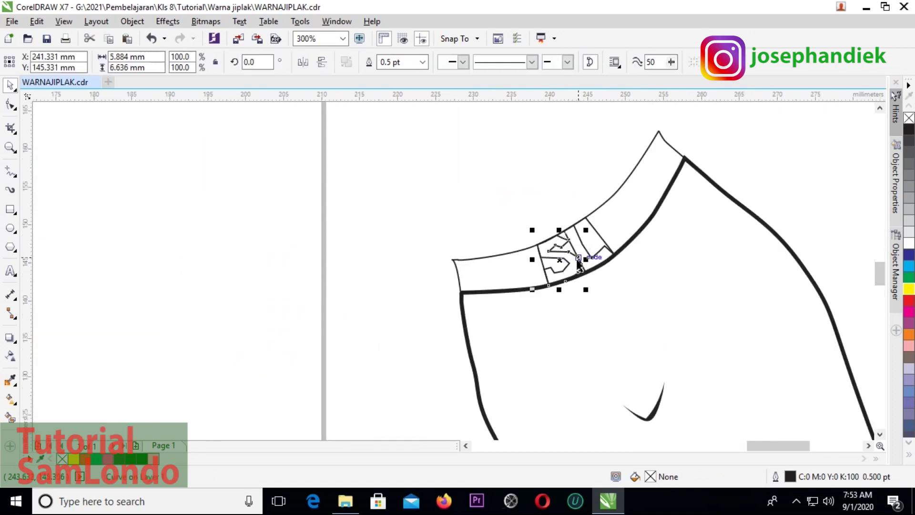
key("Delete")
left_click_drag(415, 217, 614, 261)
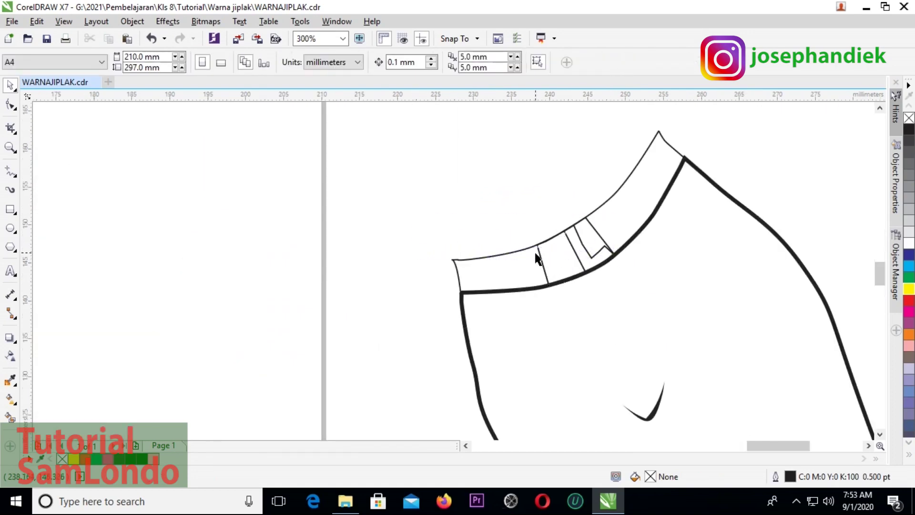
left_click(546, 267)
key("Delete")
left_click(545, 247)
key("Delete")
left_click(576, 253)
key("Delete")
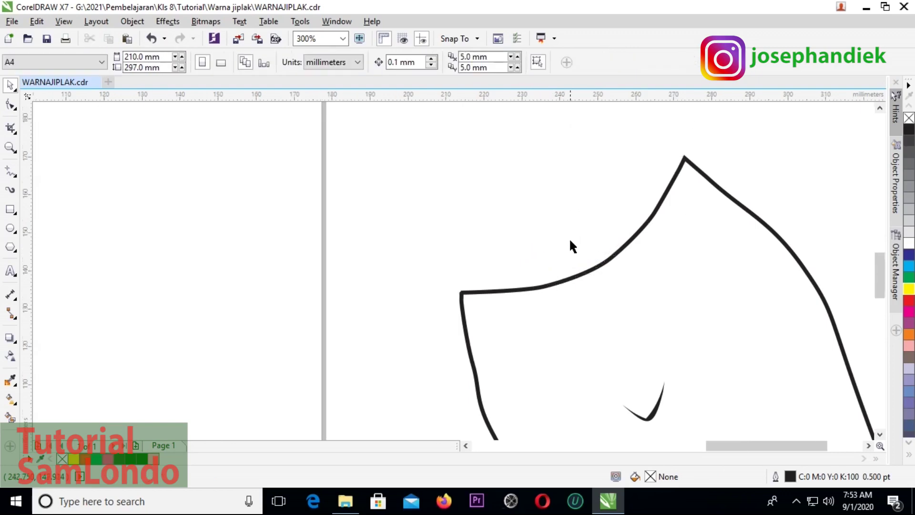
Step: Apply a linear fountain fill across the closed leg shape from its left edge to its right edge with Interactive Fill
scroll(569, 238, "down", 3)
scroll(634, 309, "up", 2)
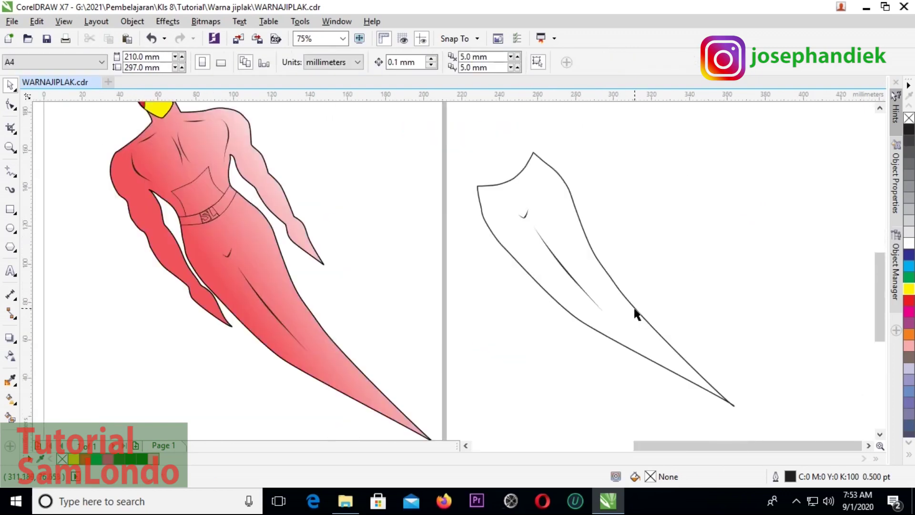
left_click(506, 221)
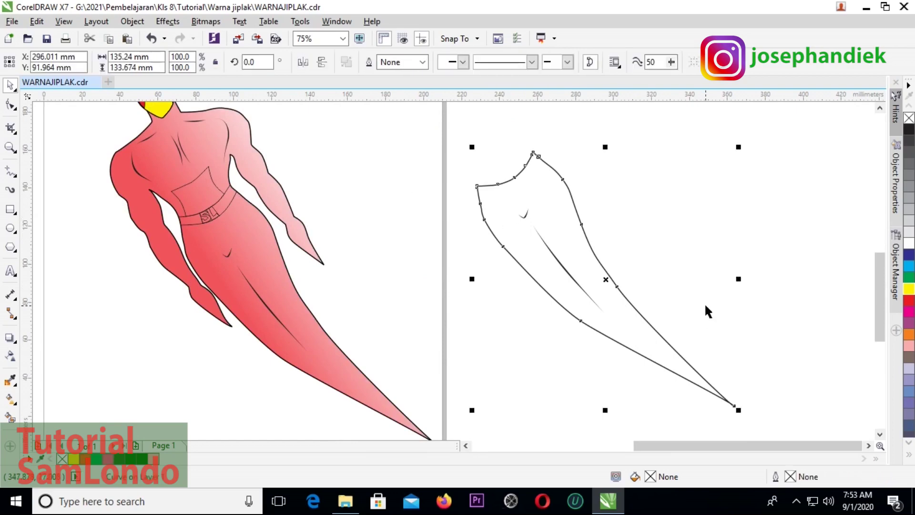
left_click(13, 401)
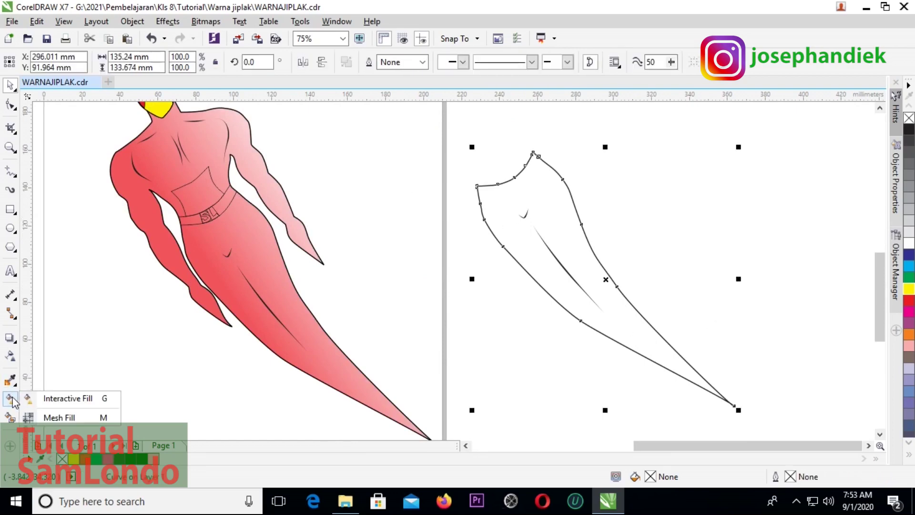
left_click(60, 399)
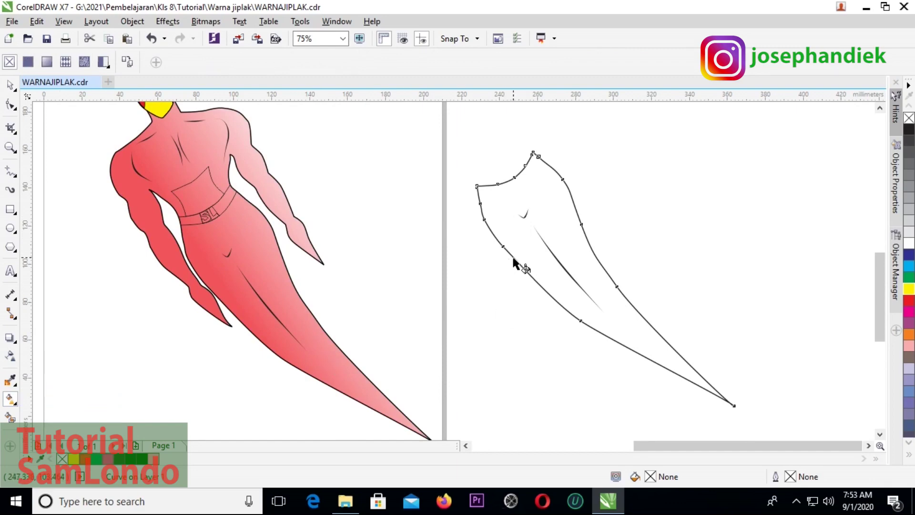
left_click_drag(513, 259, 590, 219)
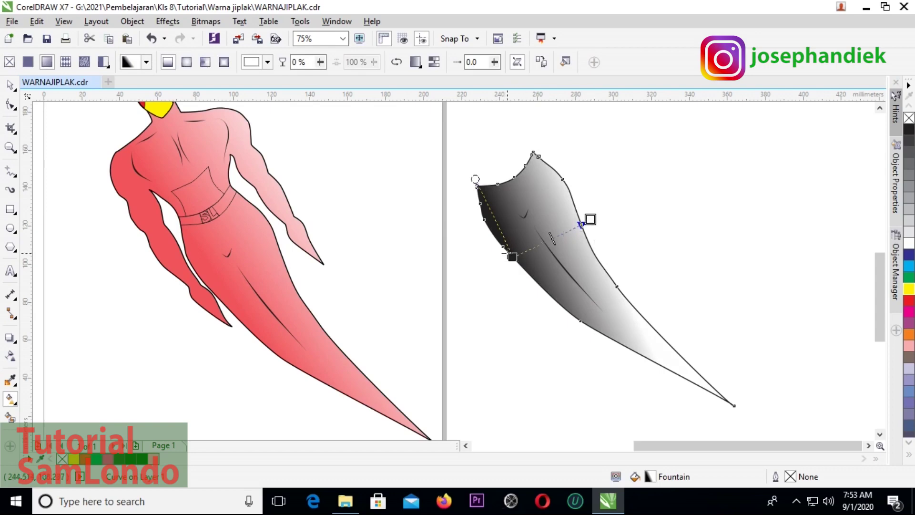
Step: Set the start colour of the leg shape's gradient to bright yellow, #FBFF03
left_click(513, 256)
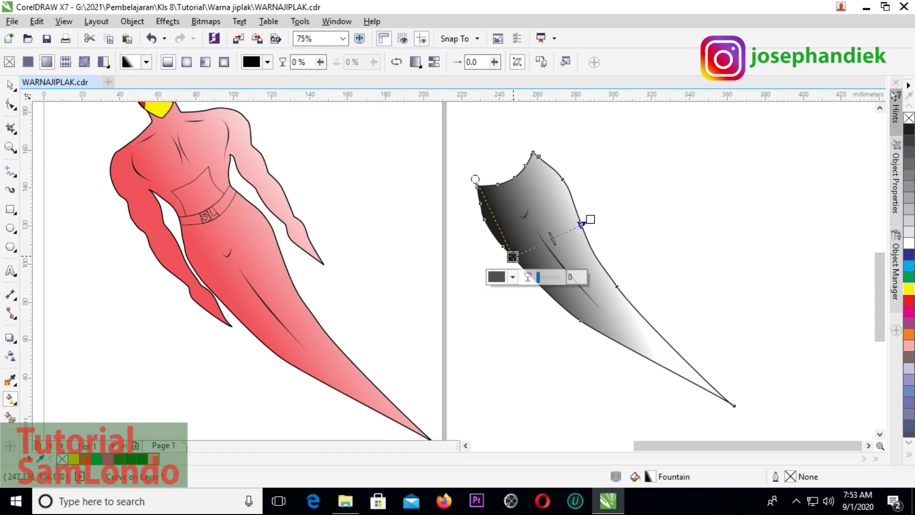
left_click(513, 277)
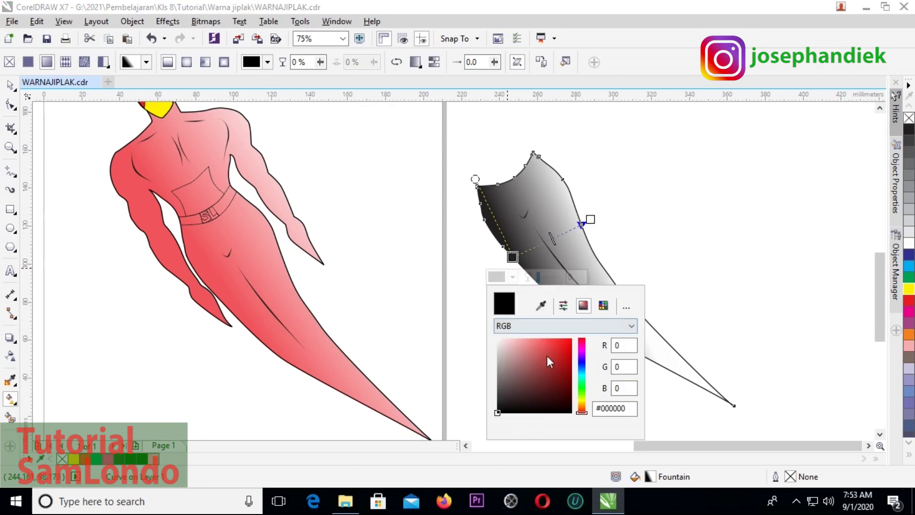
left_click(582, 401)
mouse_move(565, 392)
left_mouse_down()
mouse_move(559, 350)
mouse_move(571, 336)
left_mouse_up()
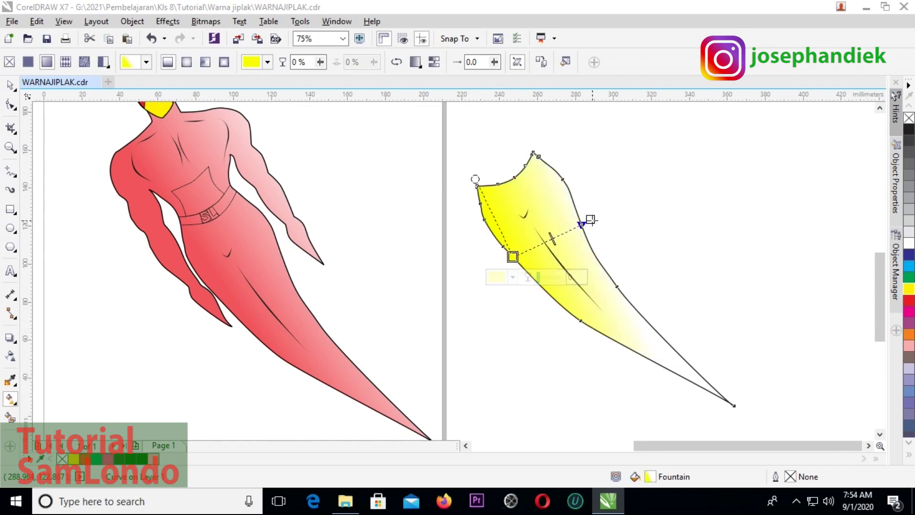
Step: Set the end colour of the leg shape's gradient to orange, #FF8317
left_click(591, 219)
left_click(591, 239)
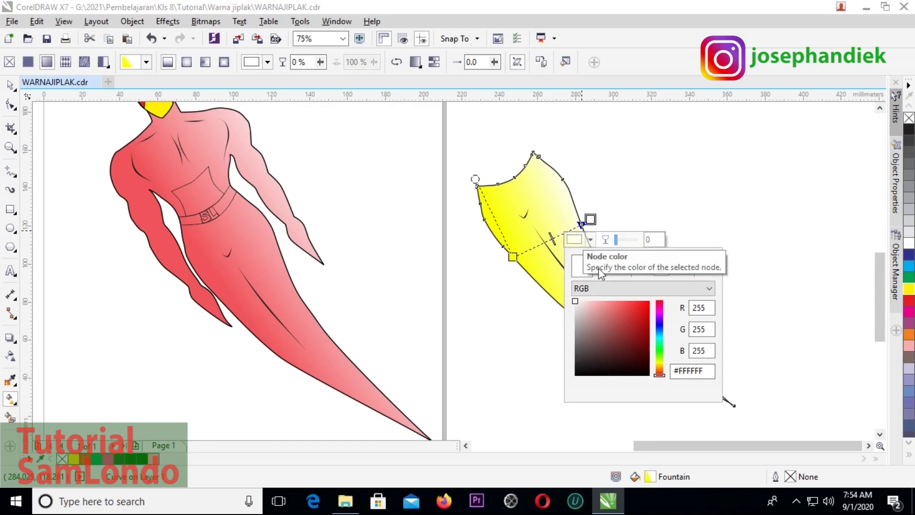
left_click(659, 371)
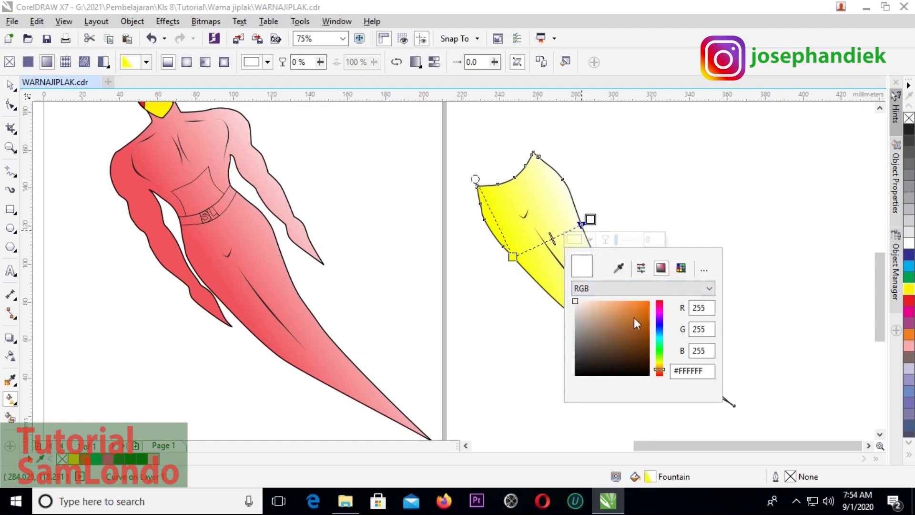
left_click_drag(639, 300, 642, 299)
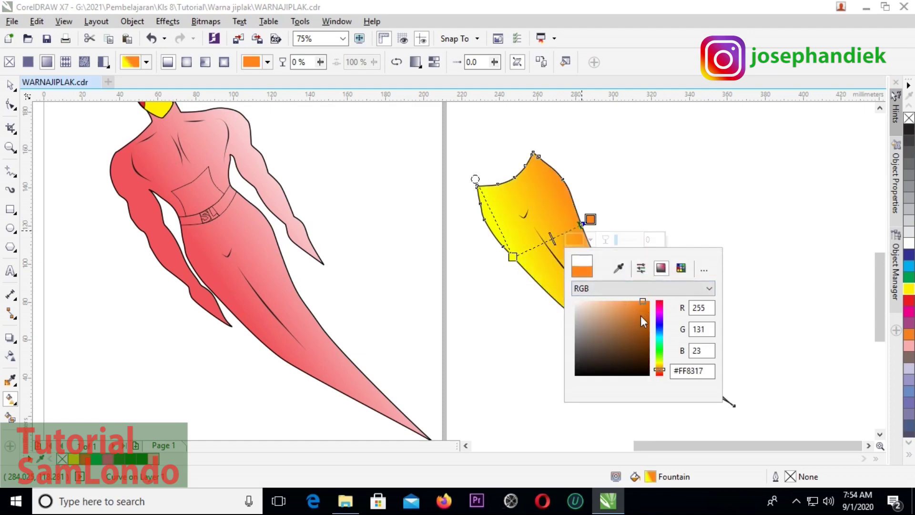
left_click_drag(638, 310, 642, 299)
left_click(576, 239)
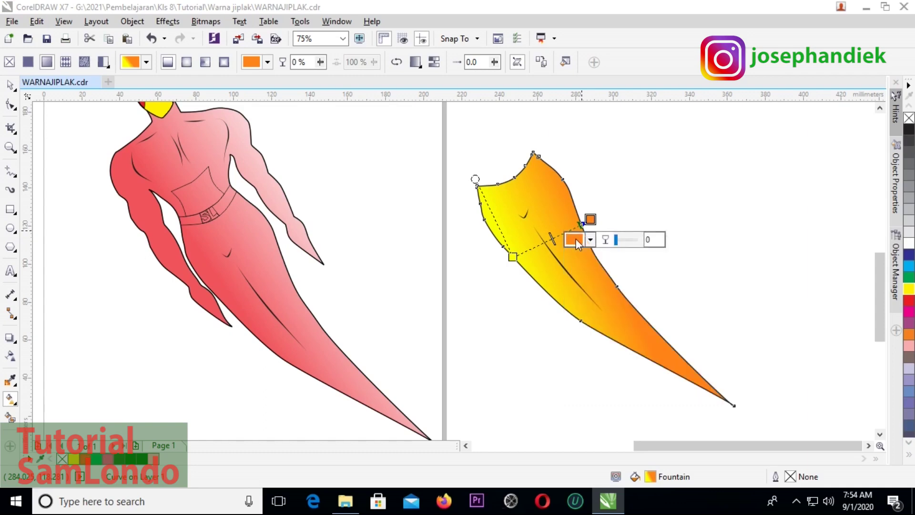
Step: Change the leg gradient's start colour to red-orange, #FF4400
left_click(513, 258)
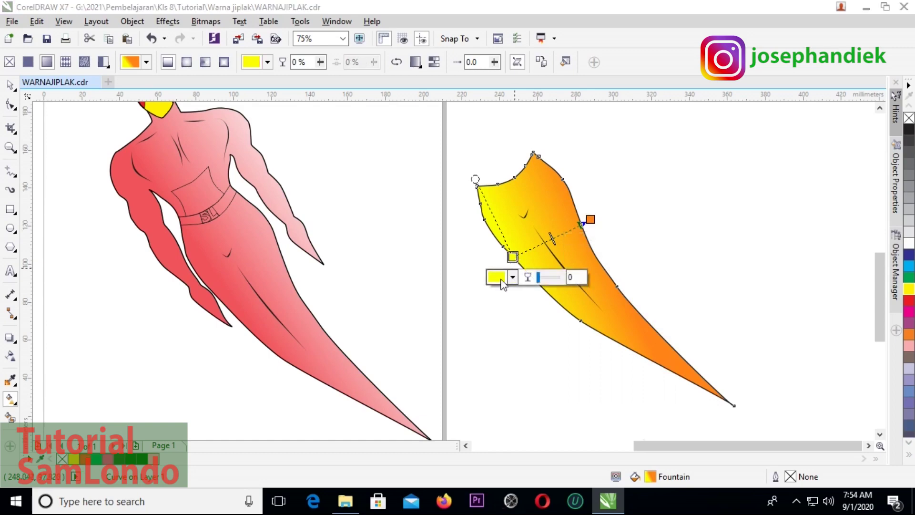
left_click(504, 279)
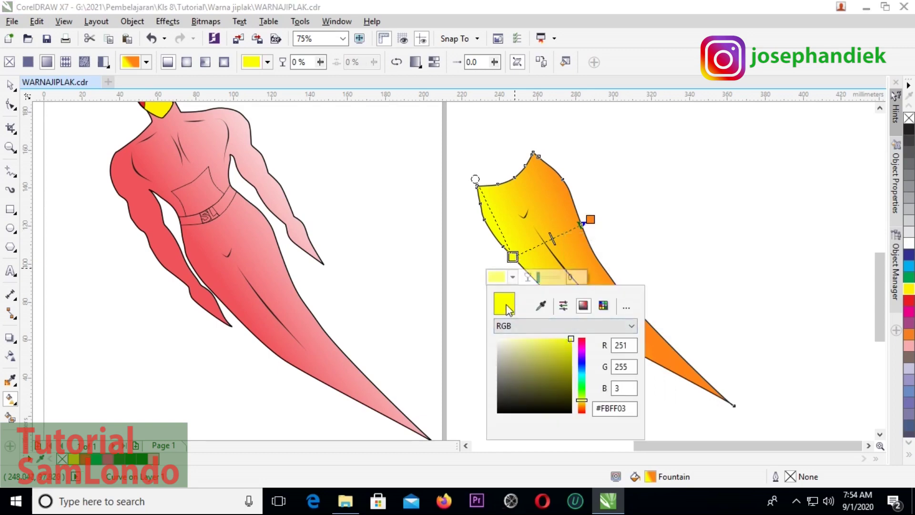
left_click(581, 411)
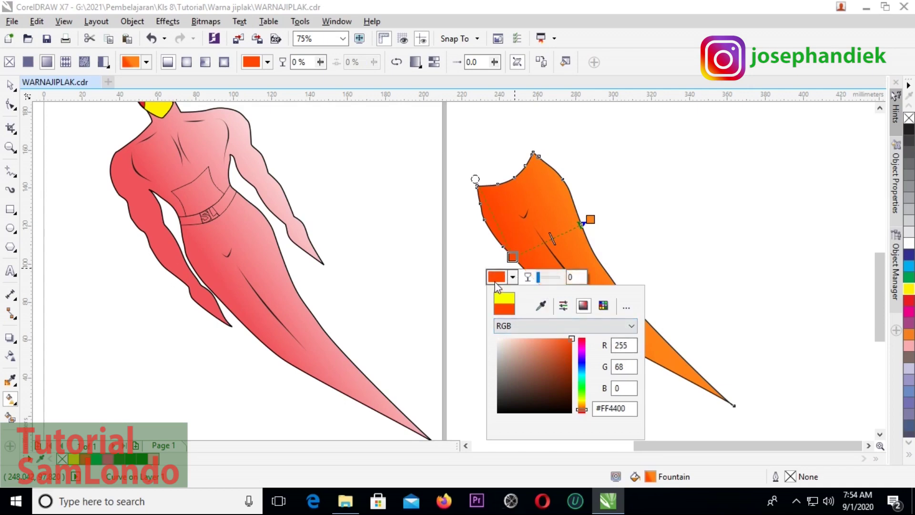
Step: Change the leg gradient's end colour to yellow, #FFF200
left_click(590, 219)
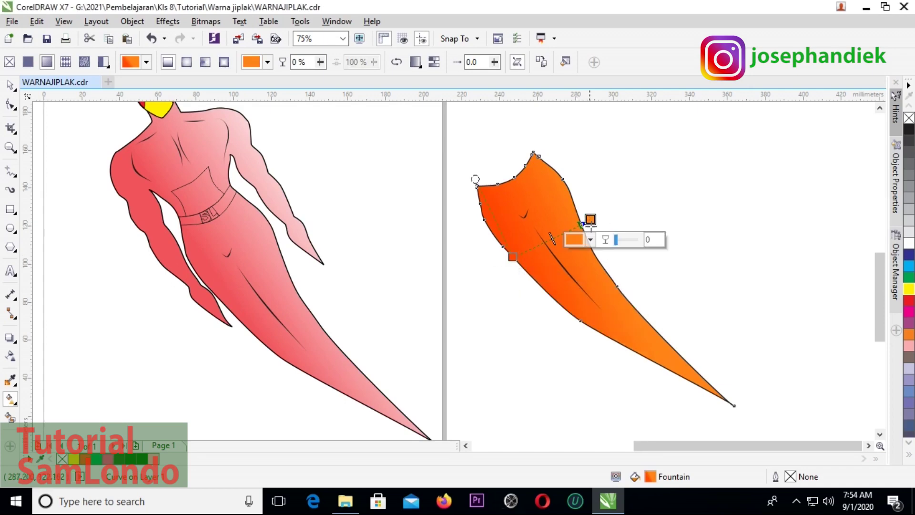
left_click(579, 243)
left_click_drag(662, 369, 660, 363)
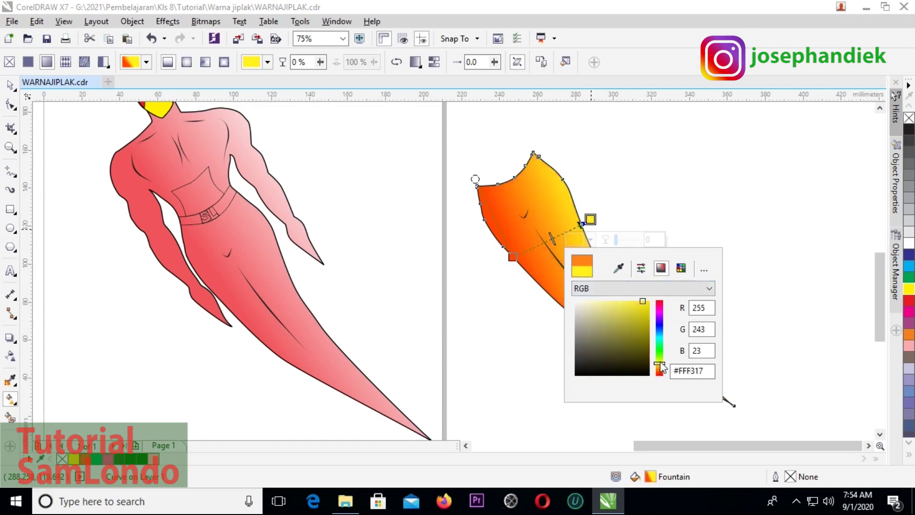
left_click_drag(639, 318, 648, 301)
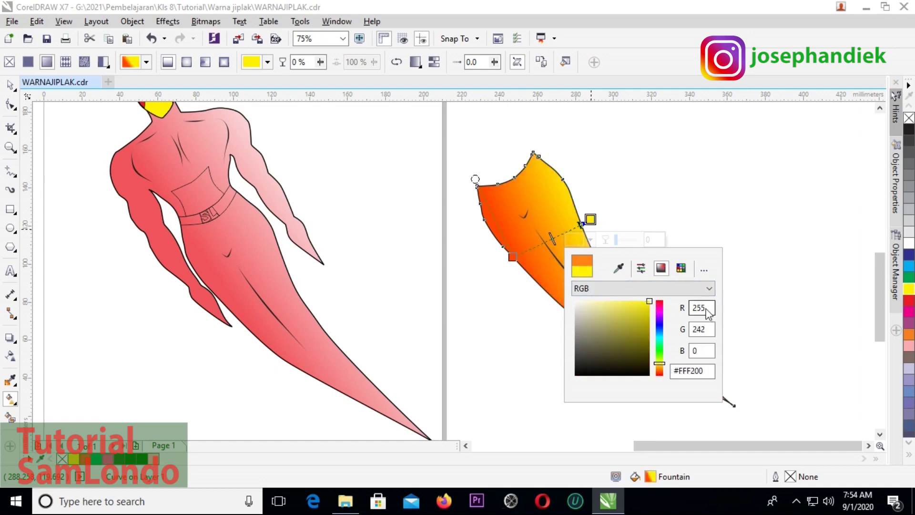
left_click(574, 239)
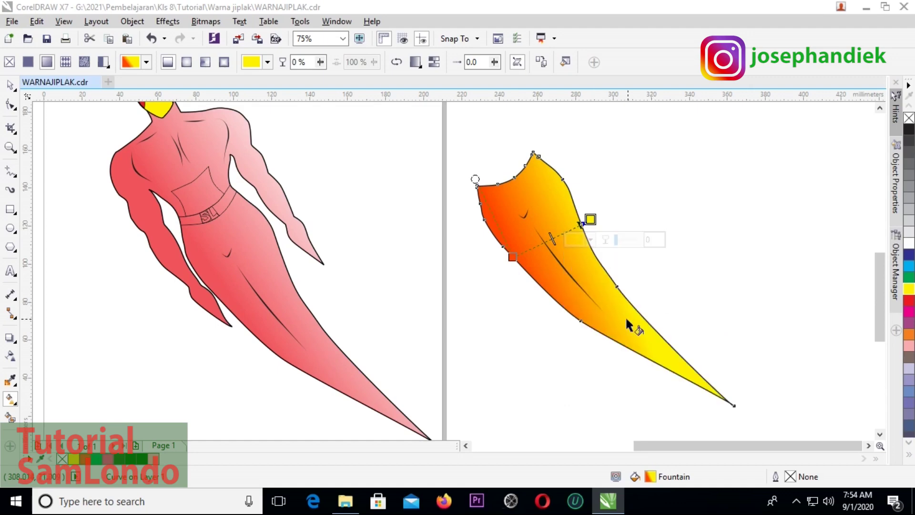
Step: Reposition the leg gradient's midpoint and end nodes and rotate it so the red-orange follows the leg's left edge
left_click_drag(552, 239, 546, 243)
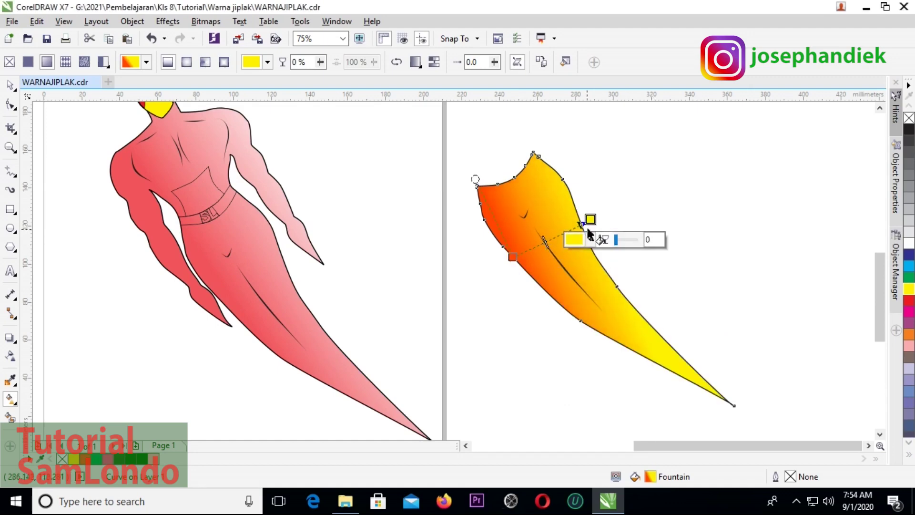
left_click_drag(591, 219, 606, 231)
left_click_drag(513, 257, 546, 280)
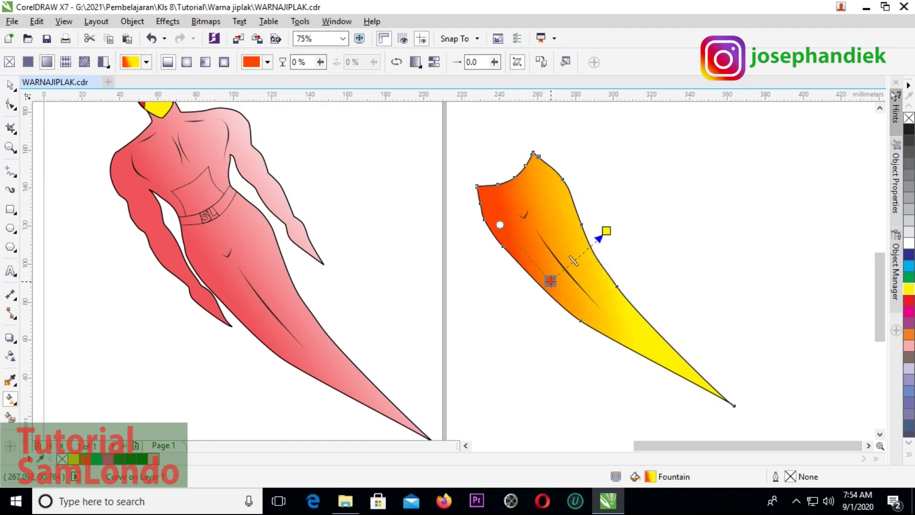
left_click(487, 205)
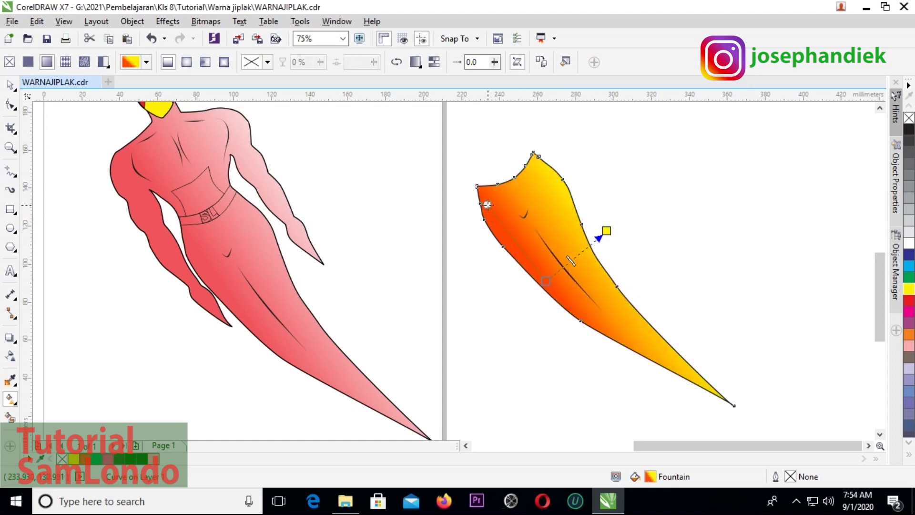
Step: Move the gradient-filled leg shape about 63.5 mm to the right, clear of the leg crease strokes
left_click(11, 84)
scroll(536, 289, "down", 2)
left_click(536, 295)
left_click_drag(536, 294, 596, 289)
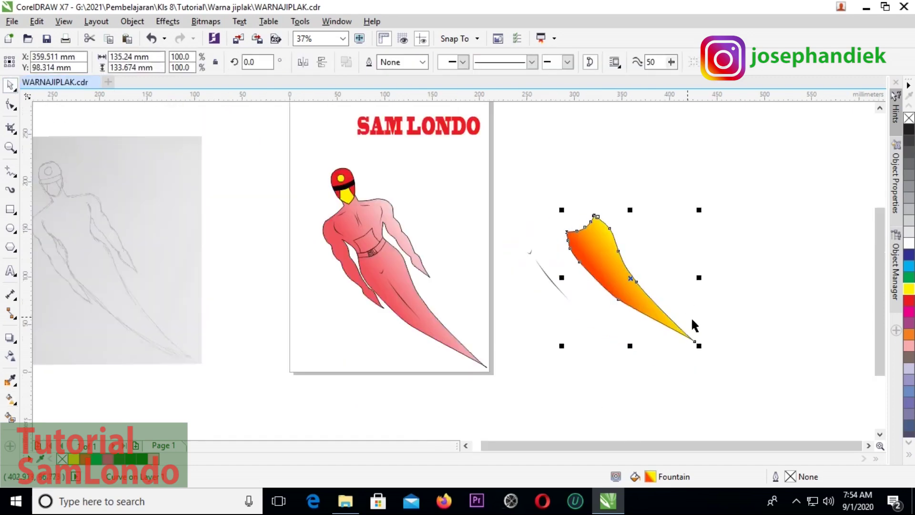
Step: Undo the leg shape's last move and place it together with its crease strokes over the legs of the figure on the page
key("ctrl+z")
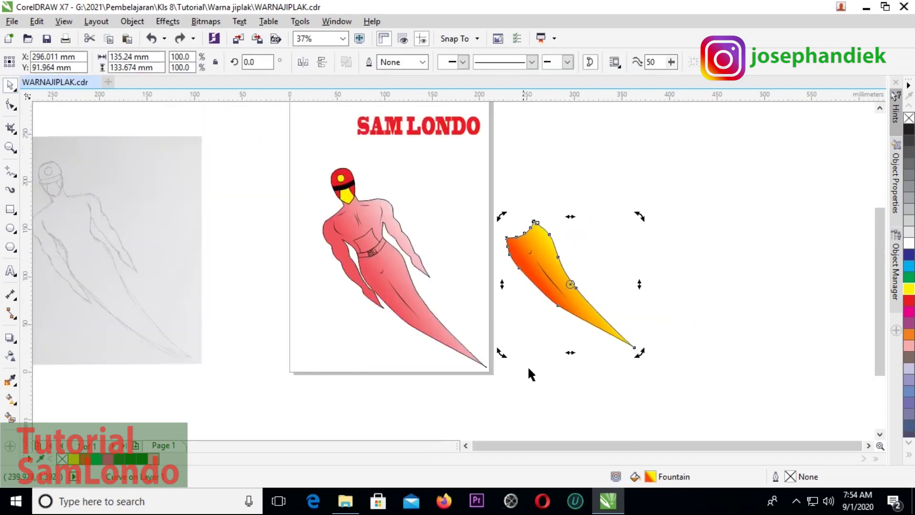
left_click(596, 371)
left_click_drag(483, 199, 684, 380)
scroll(591, 342, "up", 2)
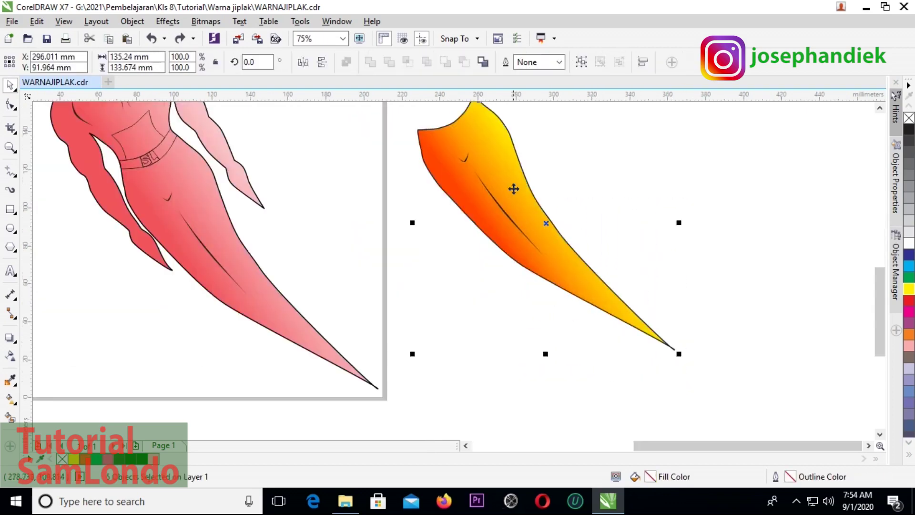
left_click_drag(513, 188, 219, 229)
scroll(145, 179, "up", 2)
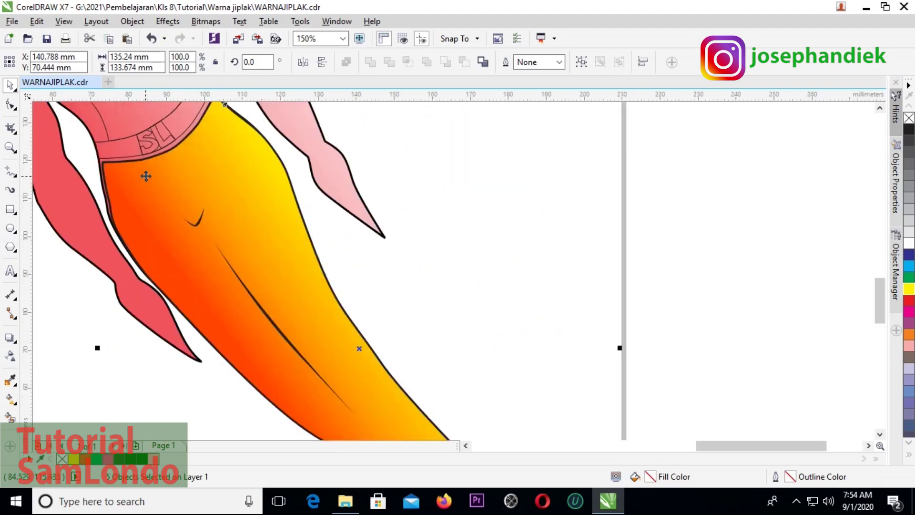
Step: Nudge the selected leg group slightly to align its waist edge with the figure's belt, centred at X 139.73 mm, Y 71.326 mm
scroll(146, 176, "up", 1)
scroll(148, 174, "down", 1)
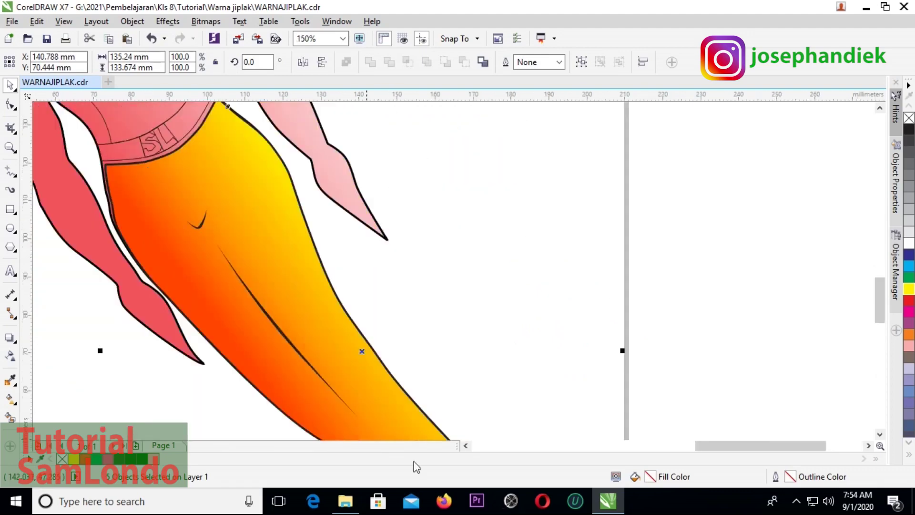
left_click(466, 445)
left_click(466, 446)
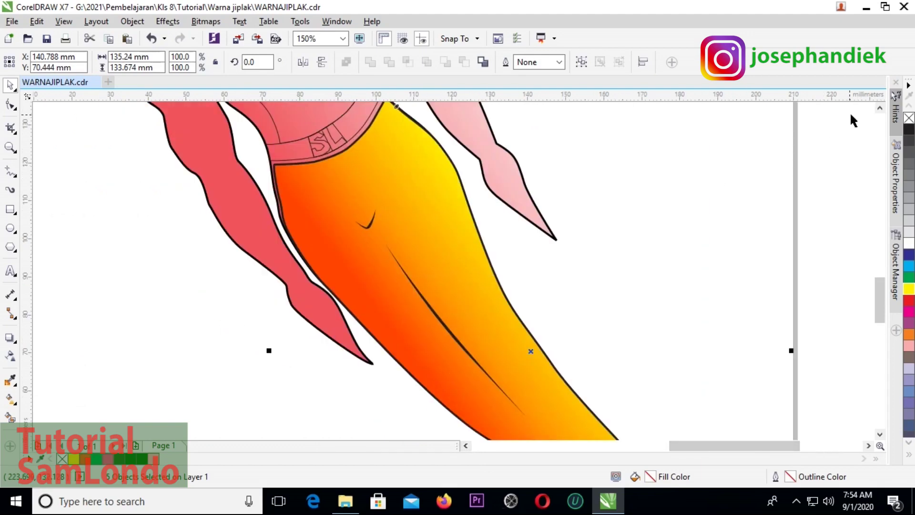
left_click(880, 109)
left_click(879, 108)
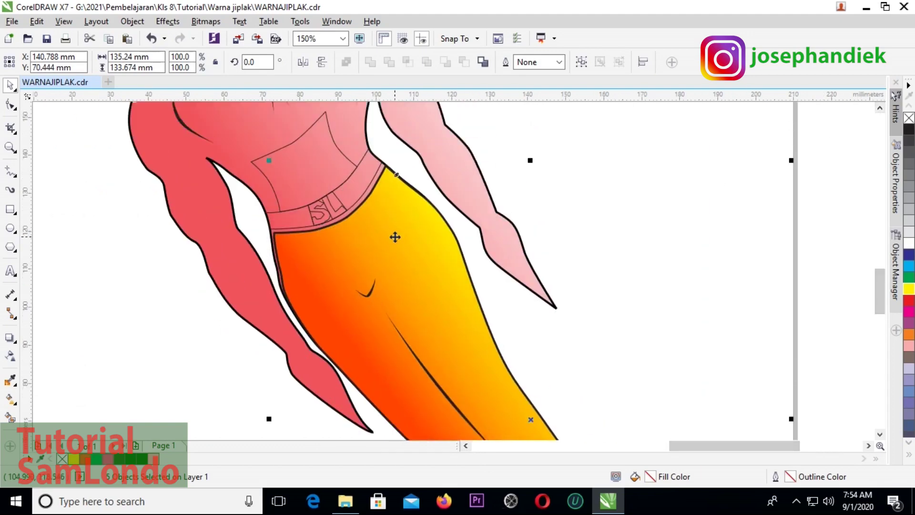
mouse_move(392, 234)
left_mouse_down()
mouse_move(398, 243)
mouse_move(391, 234)
left_mouse_up()
Step: Fill the four-pointed abdomen shape above the belt with red (C0 M100 Y100 K0)
scroll(696, 320, "down", 3)
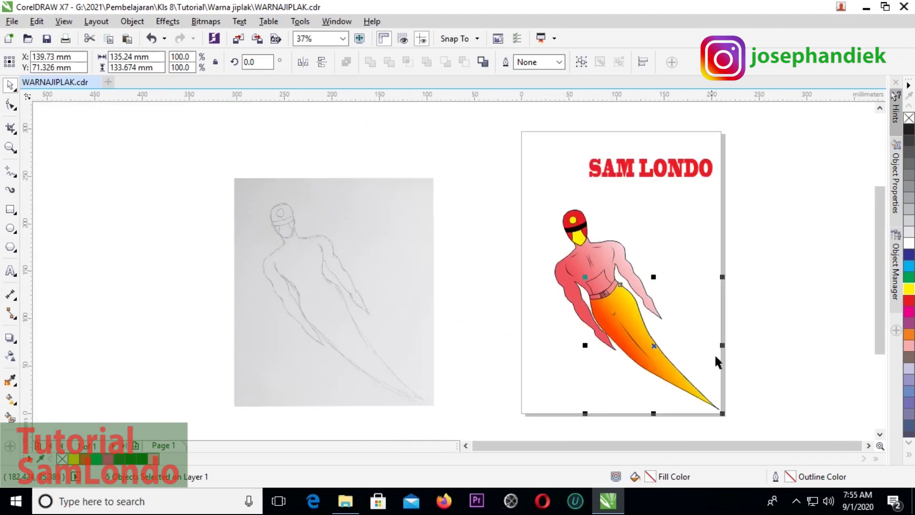
scroll(715, 364, "up", 3)
scroll(718, 363, "up", 1)
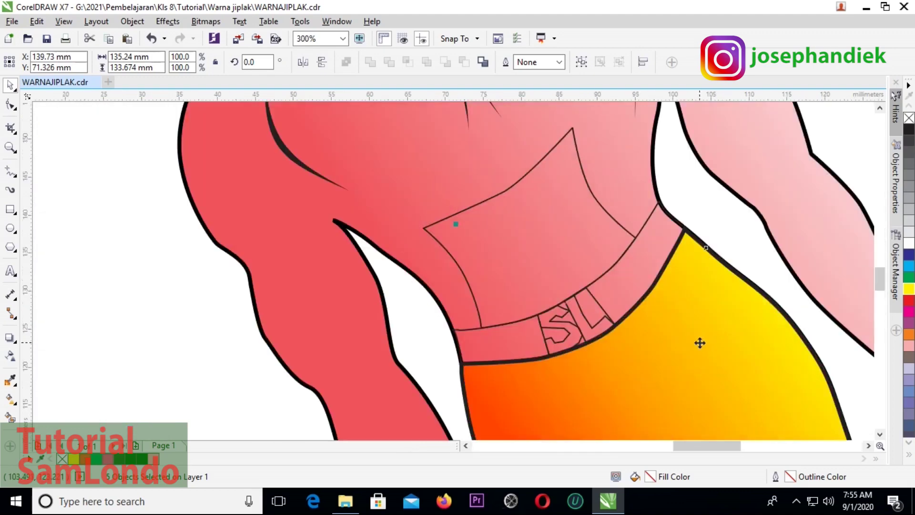
scroll(695, 349, "down", 1)
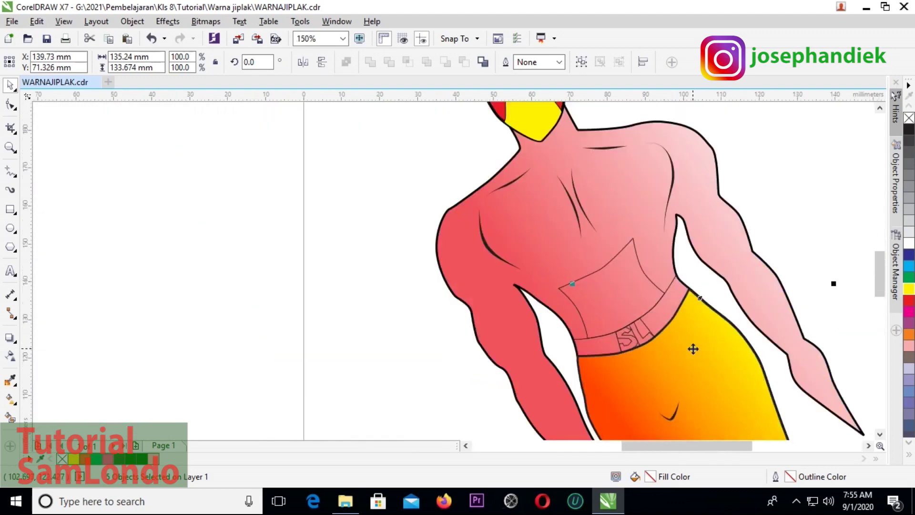
left_click(618, 301)
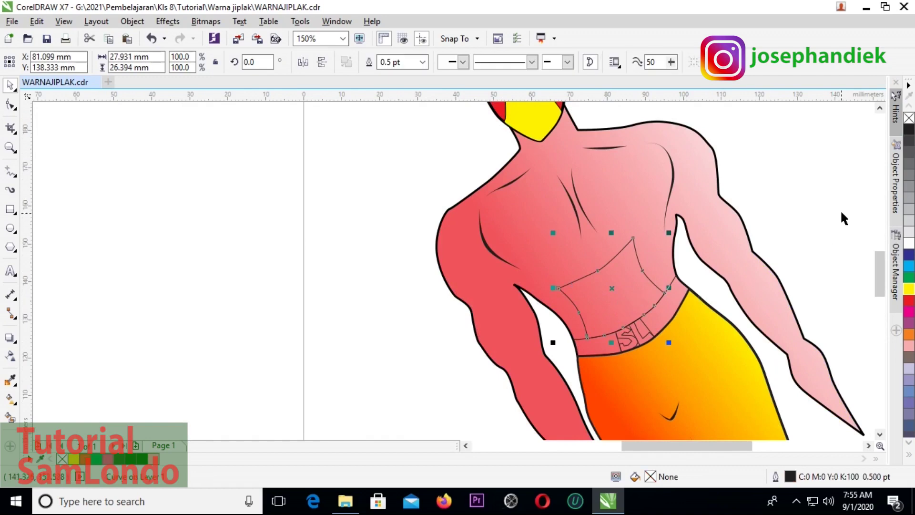
left_click(910, 153)
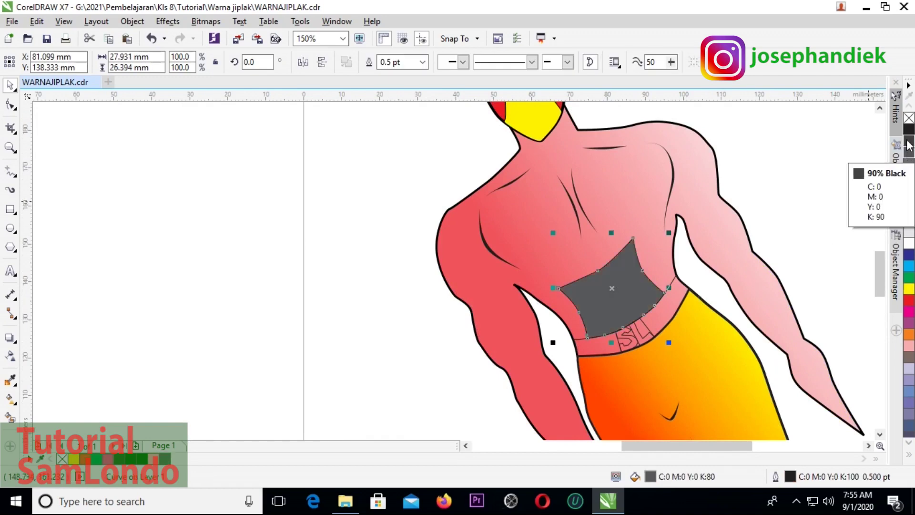
left_click(909, 129)
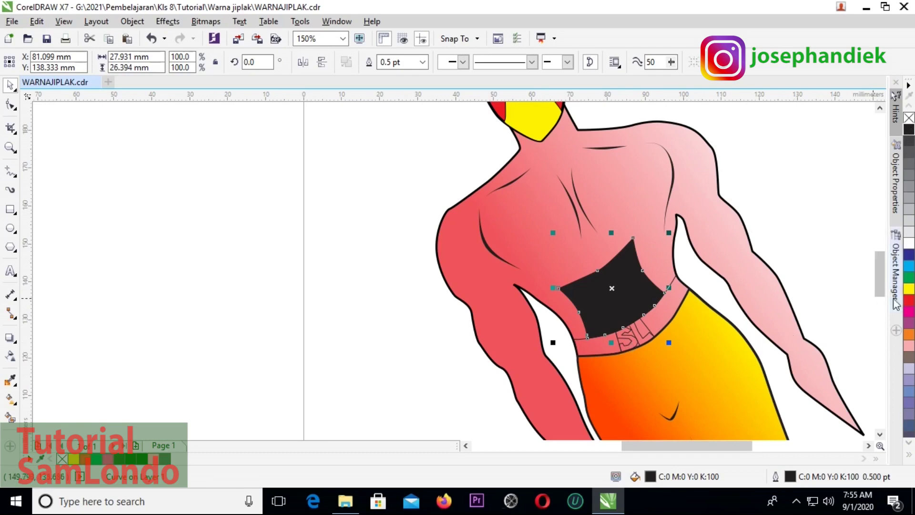
left_click(909, 300)
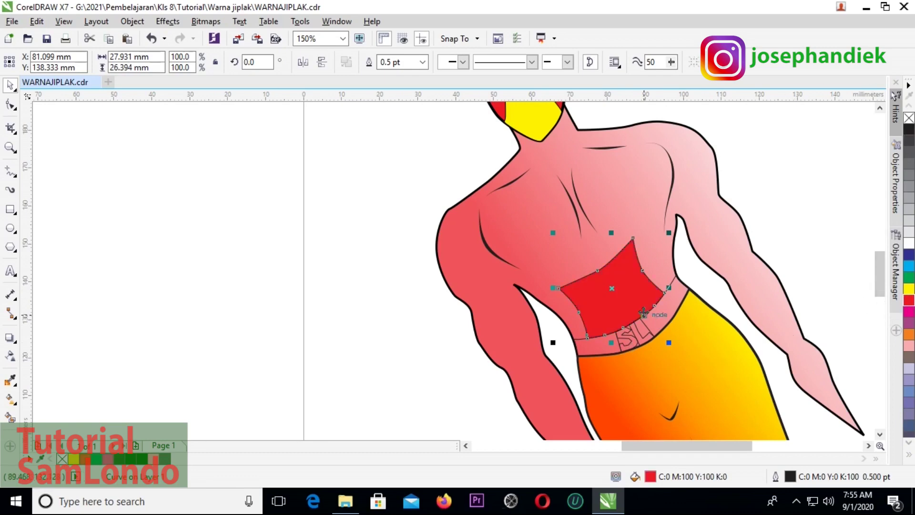
Step: Fill the belt band with rich black, C75 M68 Y65 K90
scroll(629, 333, "up", 2)
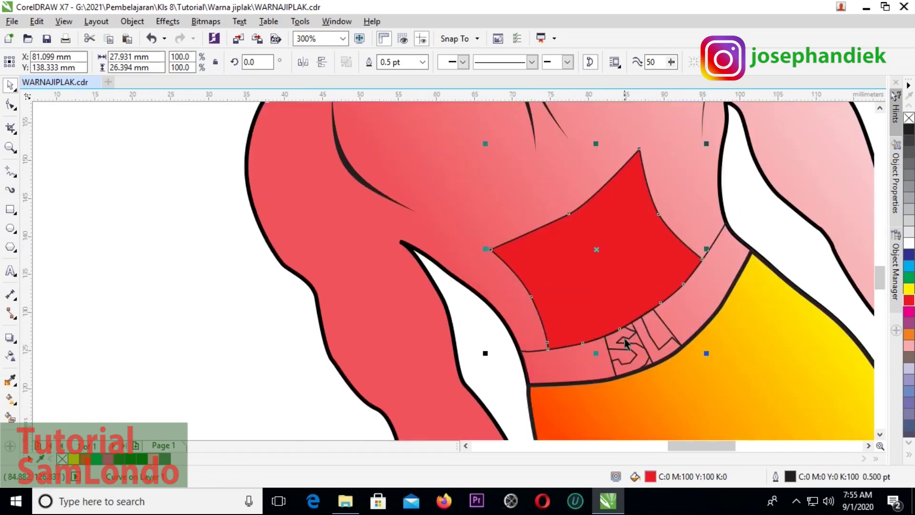
left_click(564, 371)
scroll(562, 365, "down", 1)
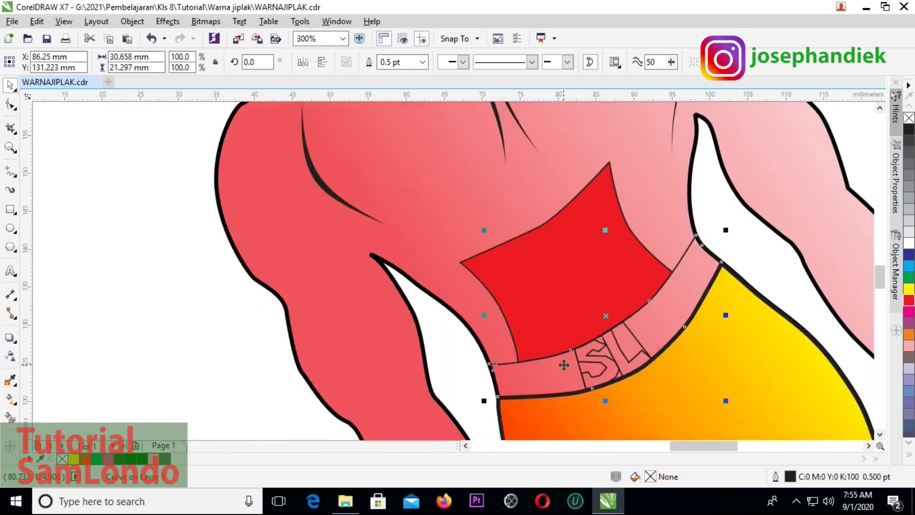
left_click(909, 130)
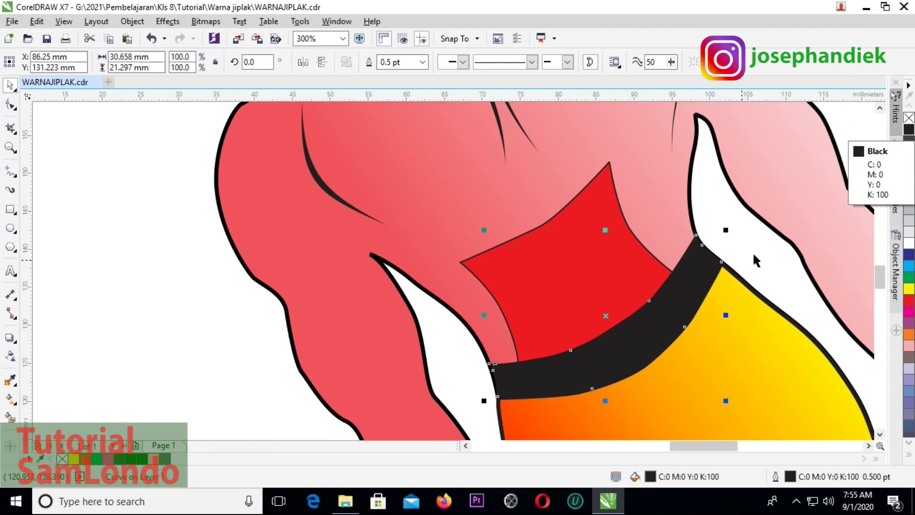
double_click(651, 476)
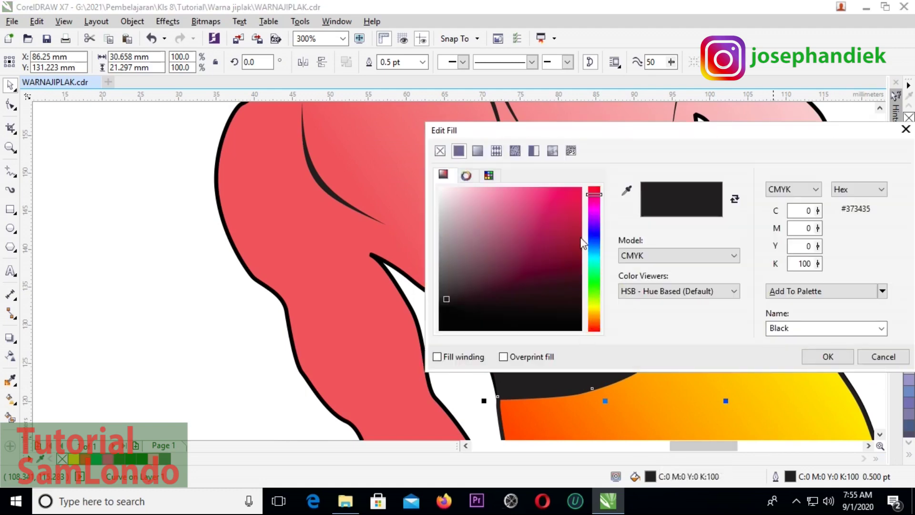
left_click_drag(446, 304, 444, 330)
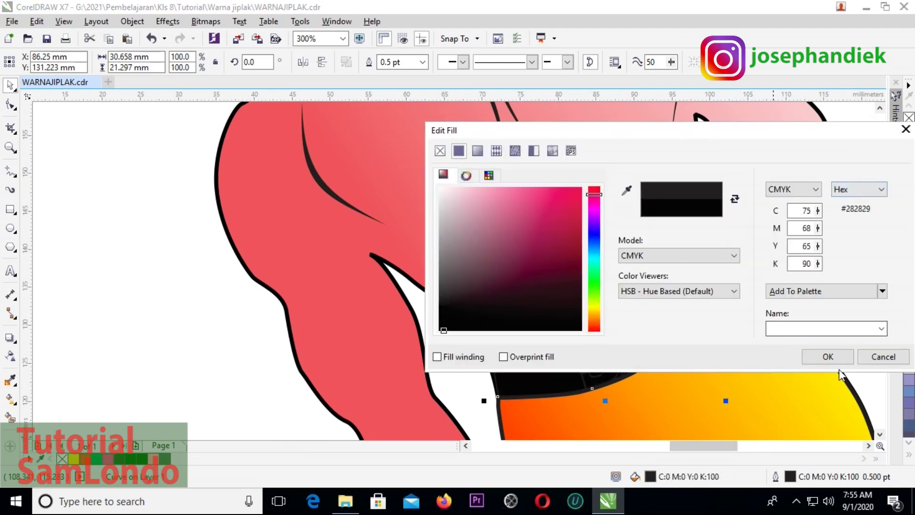
left_click(829, 357)
Step: Fill the belt's S and L letter shapes with white and the buckle shape behind them with yellow (C0 M0 Y100 K0)
scroll(608, 374, "up", 2)
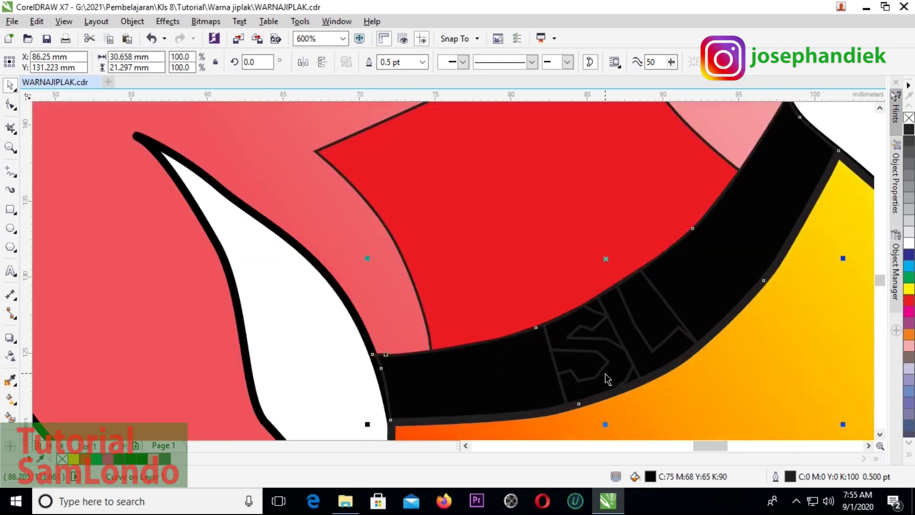
left_click(609, 362)
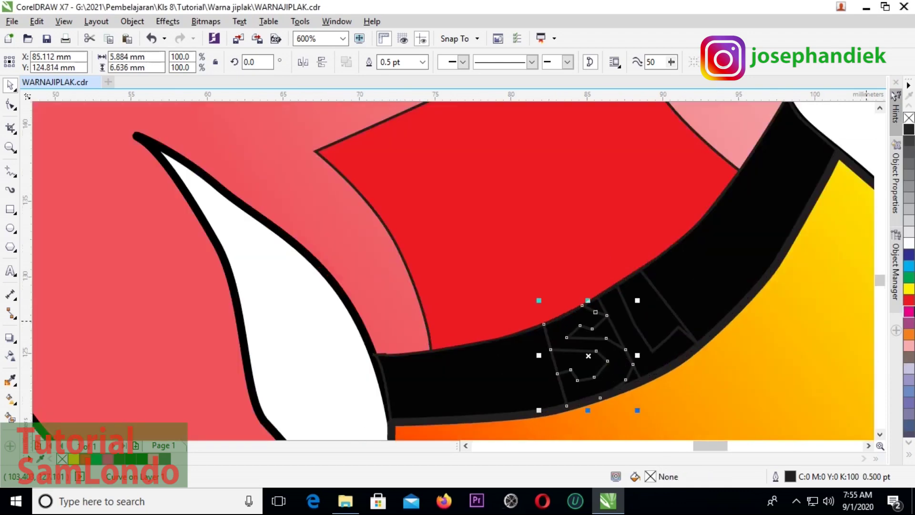
left_click(910, 243)
left_click(662, 361)
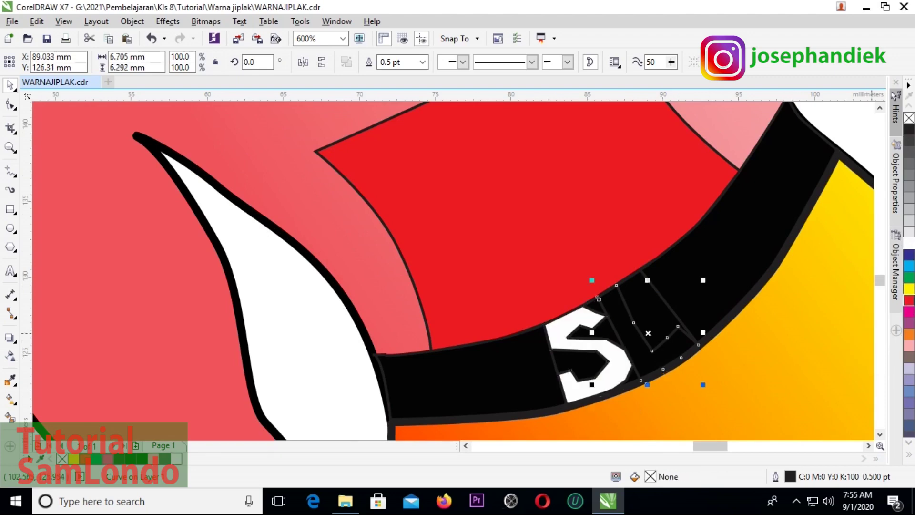
left_click(910, 245)
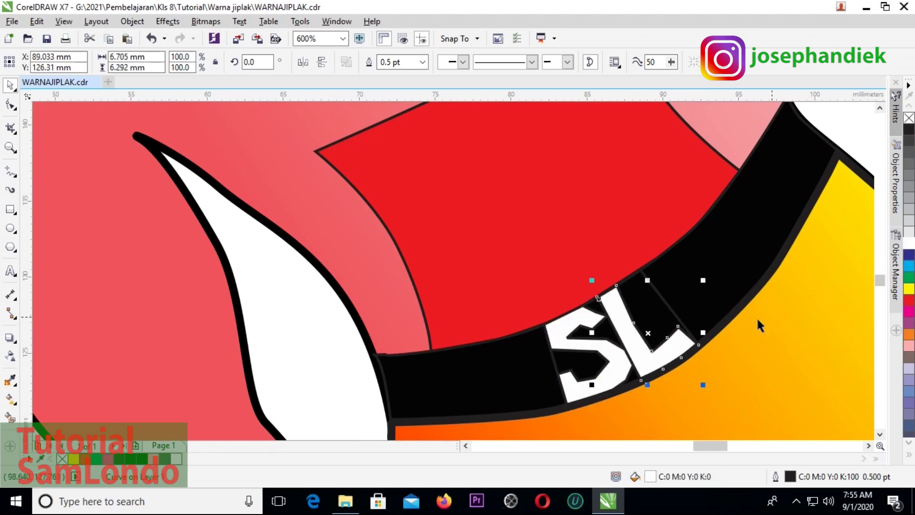
left_click(651, 316)
left_click(909, 288)
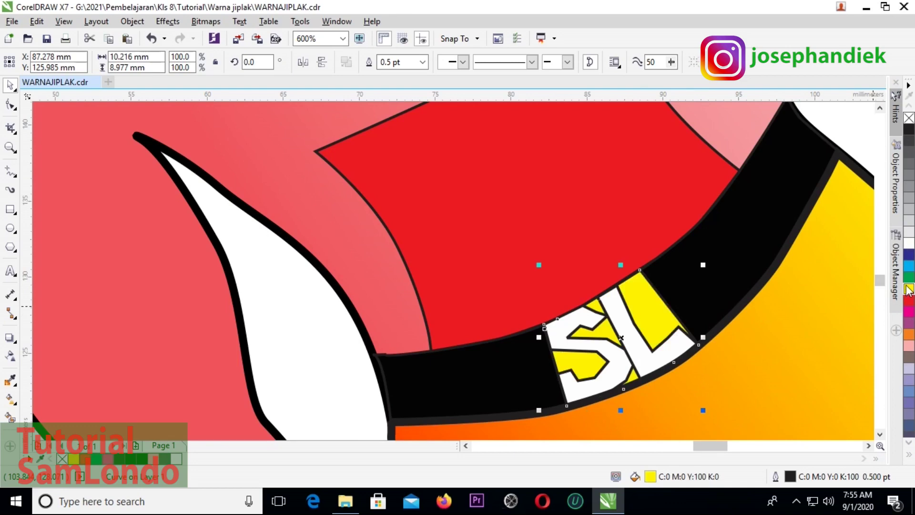
Step: Move the SAM LONDO title left and slightly down so its centre sits at about X 100 mm, Y 253 mm
scroll(763, 300, "down", 1)
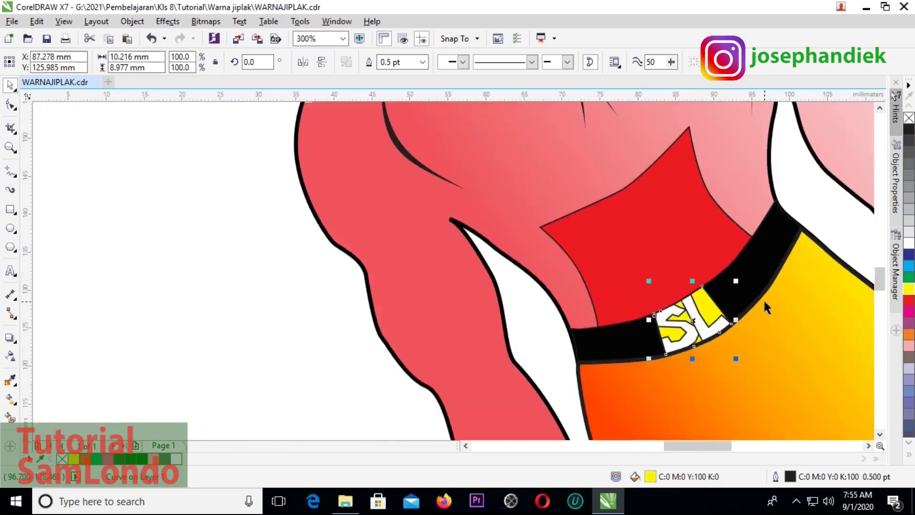
scroll(762, 298, "down", 1)
scroll(777, 290, "down", 1)
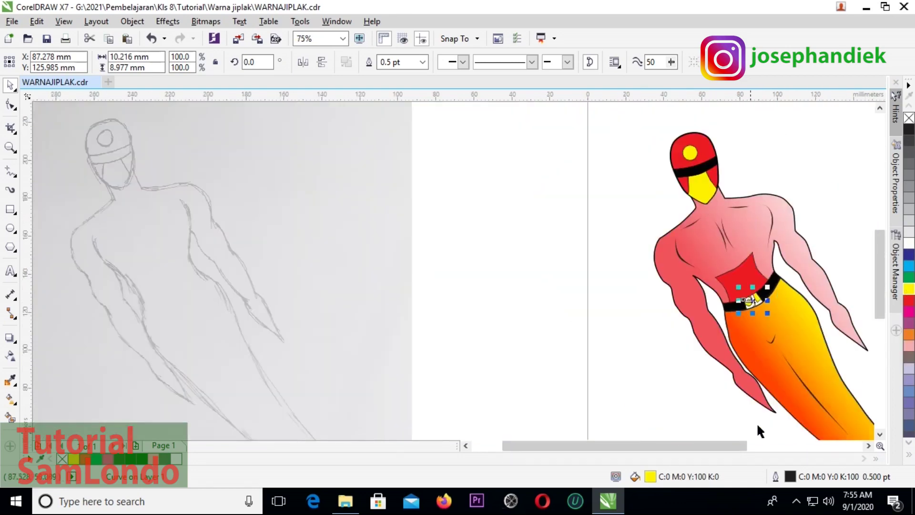
scroll(867, 446, "right", 2)
scroll(748, 339, "down", 1)
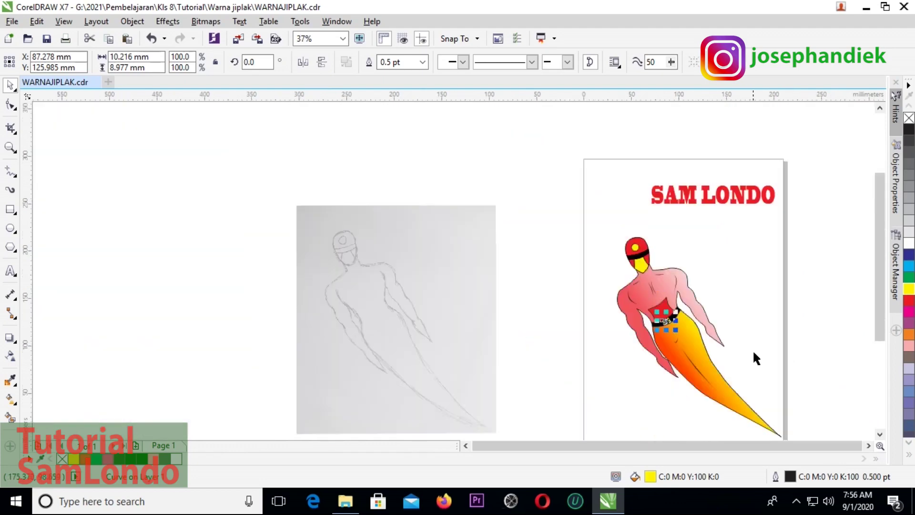
scroll(763, 368, "up", 1)
scroll(747, 329, "down", 1)
left_click(699, 194)
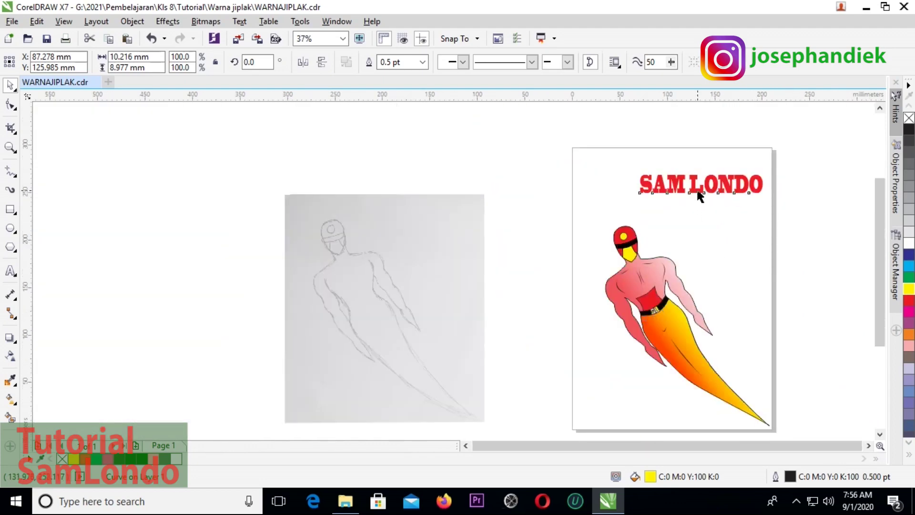
mouse_move(699, 195)
left_mouse_down()
mouse_move(701, 179)
mouse_move(676, 193)
mouse_move(688, 200)
left_mouse_up()
left_click(868, 445)
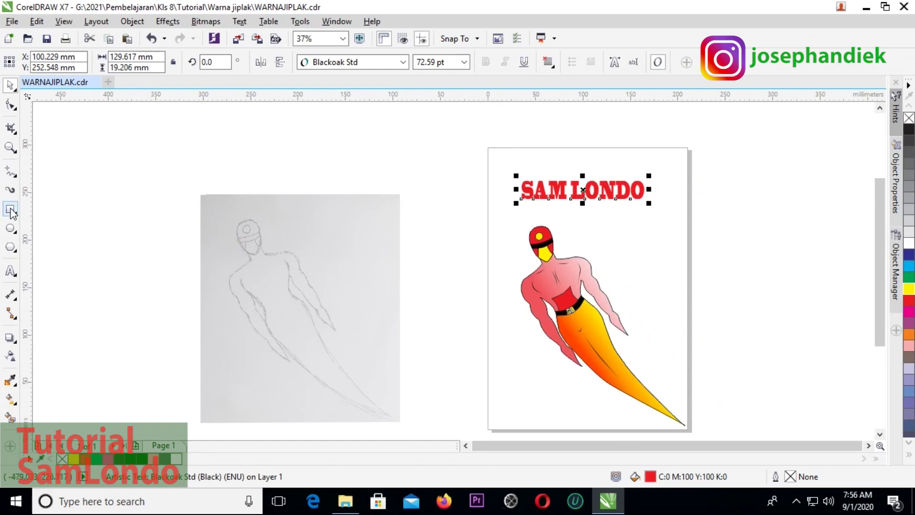
Step: Draw two overlapping upright rectangles at the page's left beside the figure, about 26 × 90 mm and 32 × 130 mm, with level bases
left_click(11, 210)
left_click_drag(497, 295, 521, 380)
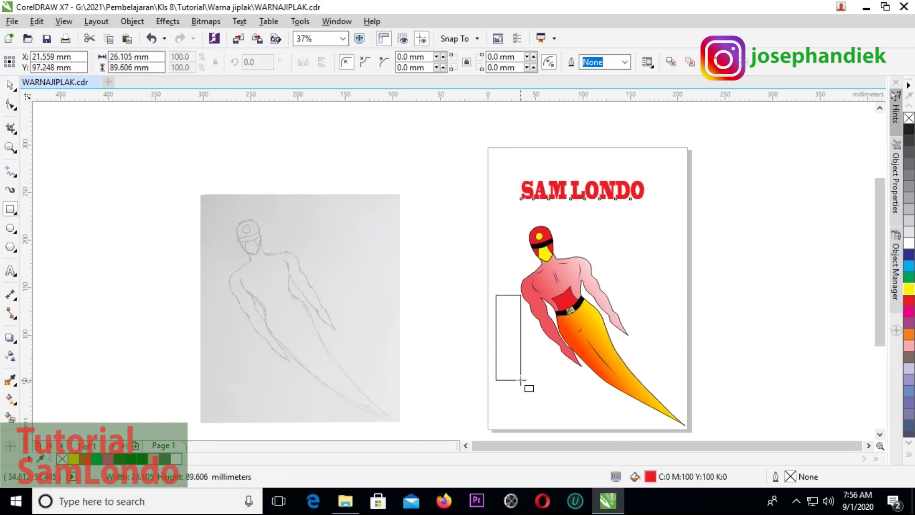
left_click_drag(509, 258, 540, 380)
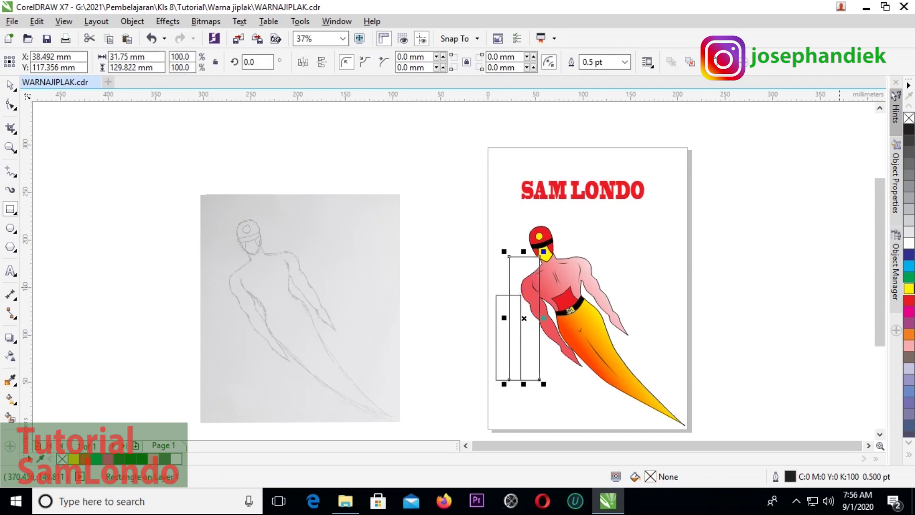
Step: Fill both upright rectangles beside the figure with black (C0 M0 Y0 K100)
left_click(910, 130)
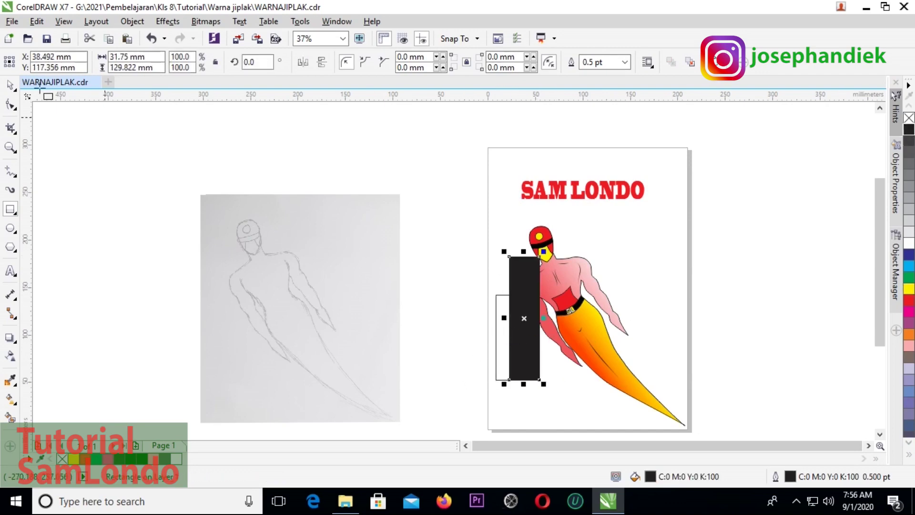
left_click(9, 86)
left_click(505, 328)
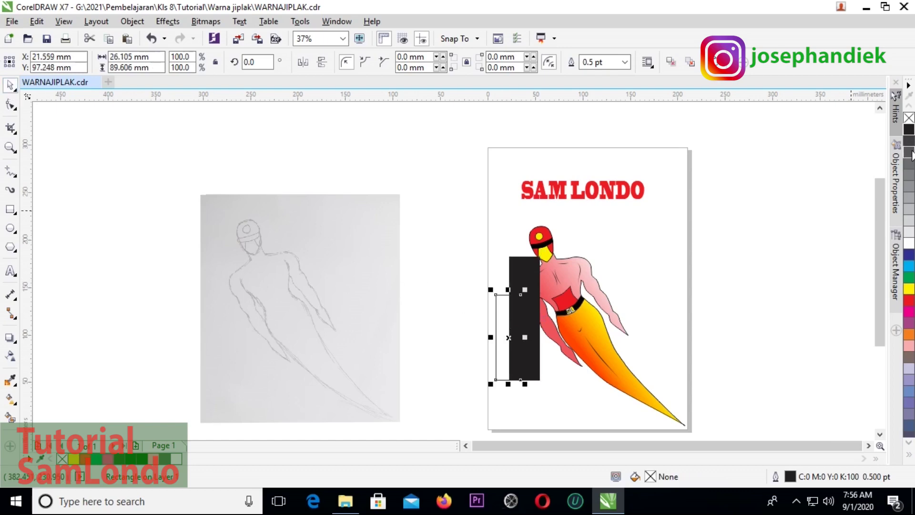
left_click(910, 129)
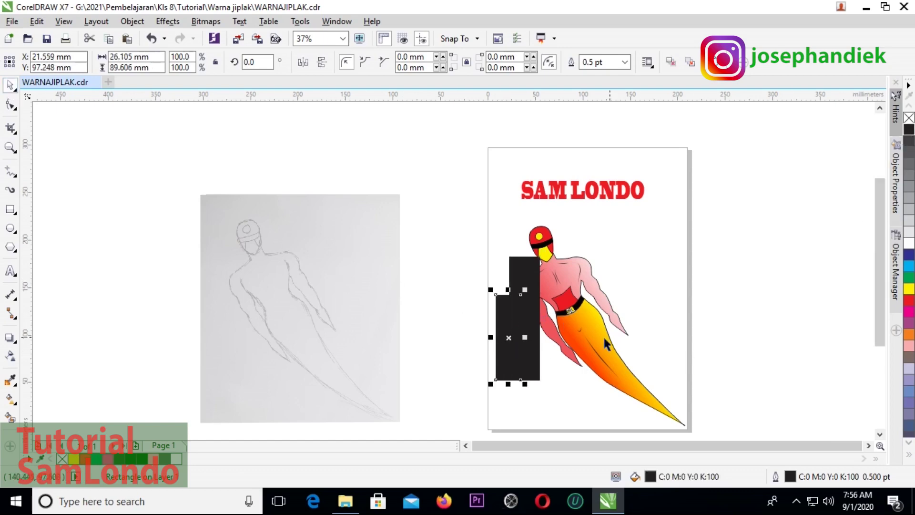
Step: Draw a third upright rectangle about 10 × 54 mm beside the two black blocks, with a level base, and fill it with black
left_click(10, 210)
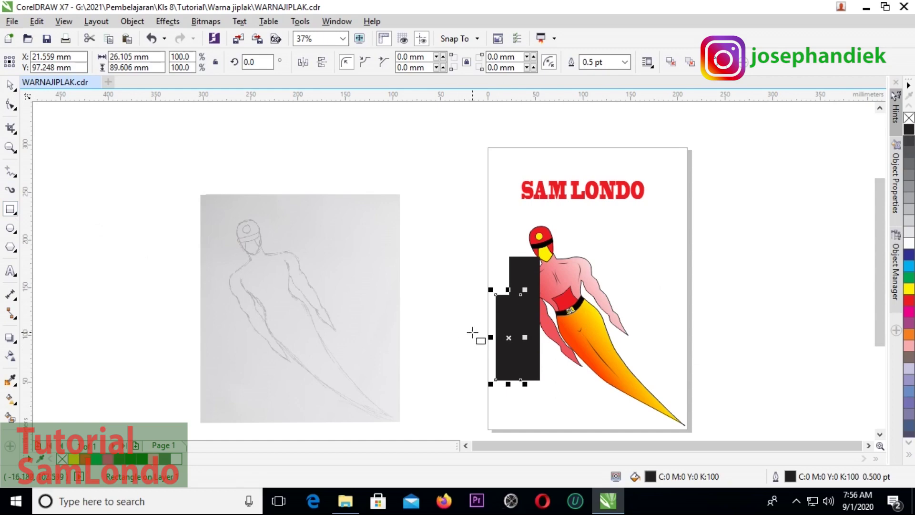
left_click_drag(487, 329, 496, 380)
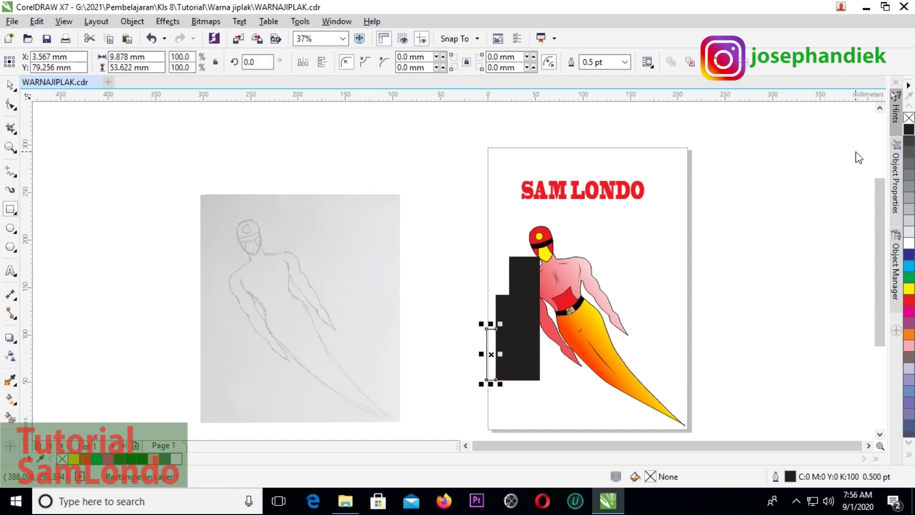
left_click(906, 132)
Step: Move the two larger black blocks off the page's left edge and place the small block against the tall block's right side
key("space")
left_click_drag(454, 303, 556, 401)
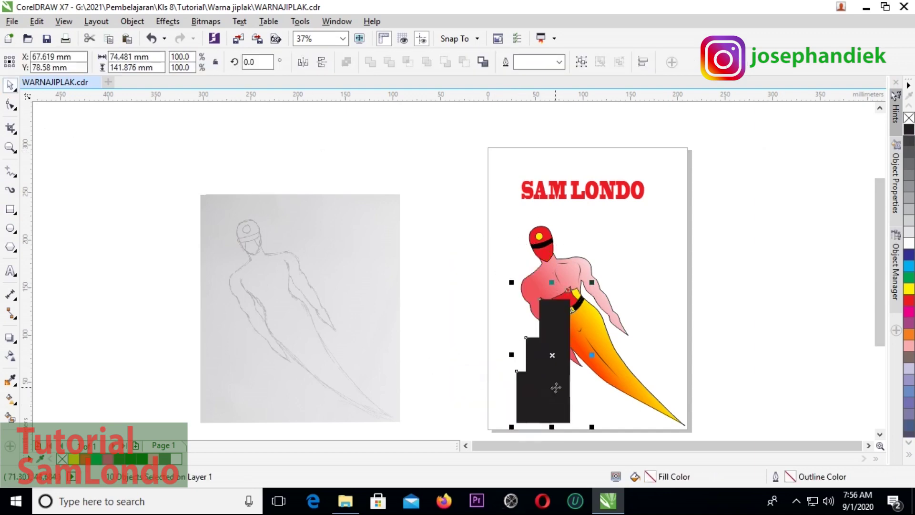
left_click(470, 247)
left_click_drag(524, 286, 474, 286)
left_click_drag(520, 334, 463, 334)
scroll(498, 367, "up", 2)
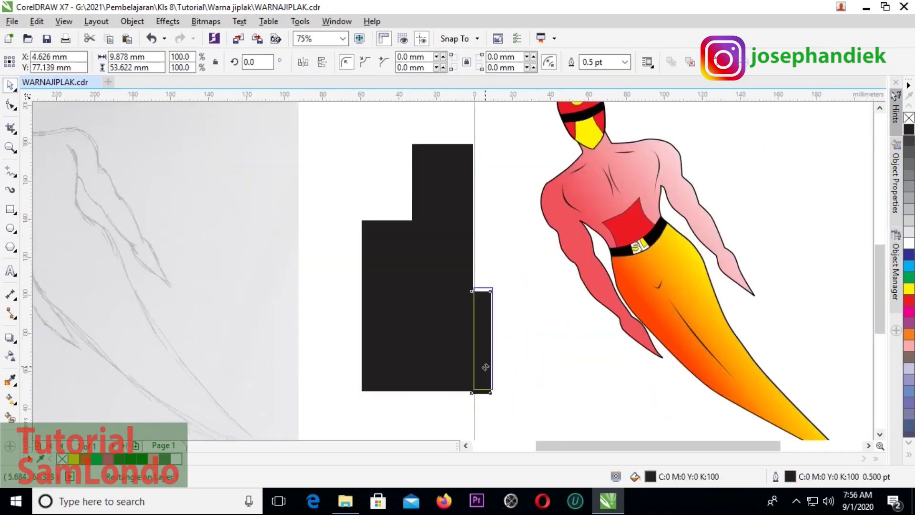
left_click(485, 337)
Step: Move all three black blocks together onto the page's lower-left area, centred at about X 46 mm, Y 88 mm
left_click_drag(327, 122, 499, 398)
left_click_drag(456, 319, 591, 369)
scroll(588, 365, "down", 2)
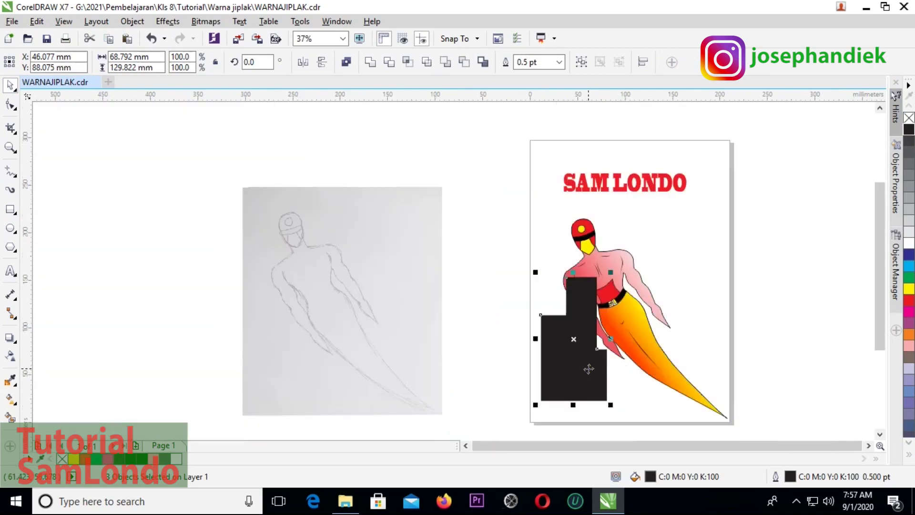
Step: Try to place the three black blocks behind the figure using the Behind order option
right_click(587, 369)
mouse_move(619, 235)
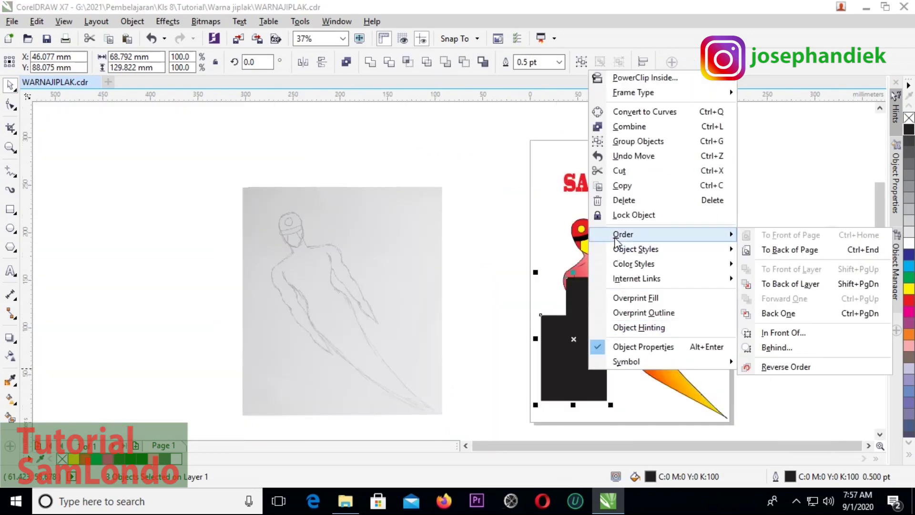
left_click(801, 348)
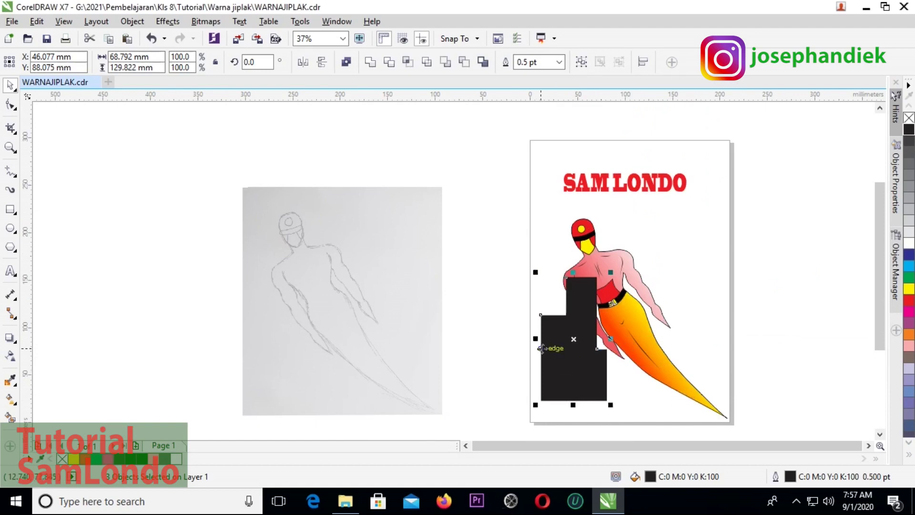
Step: Send the three black blocks to the back of the layer
right_click(555, 353)
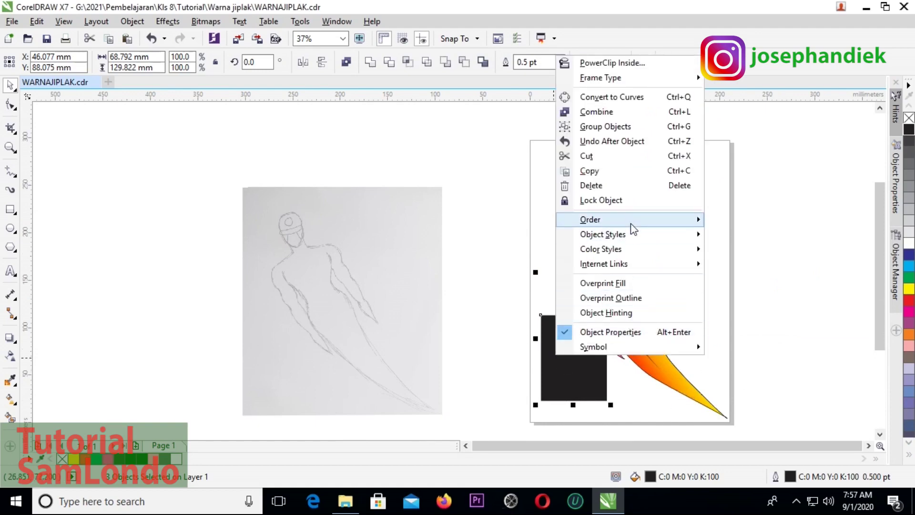
mouse_move(639, 227)
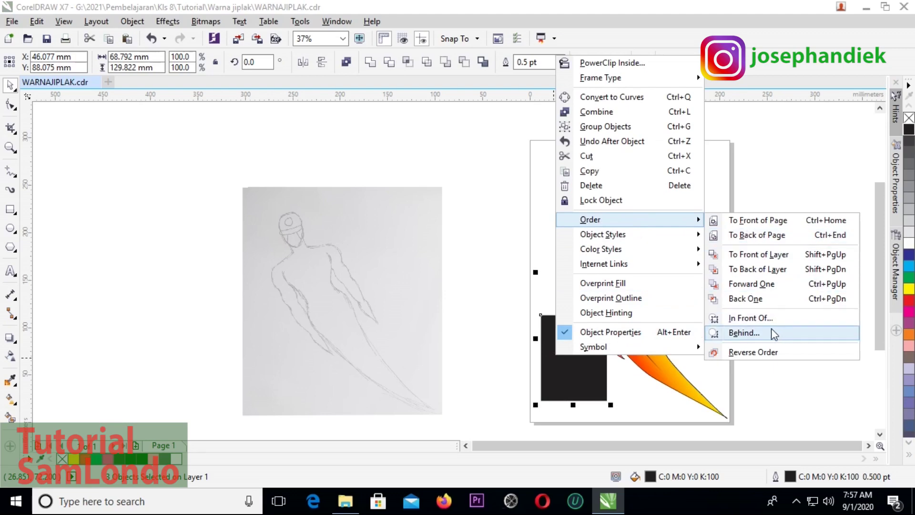
left_click(779, 269)
Step: Move the three black blocks to the page's lower-right area and scale them down proportionally to about 58 × 110 mm
left_click_drag(569, 364, 694, 382)
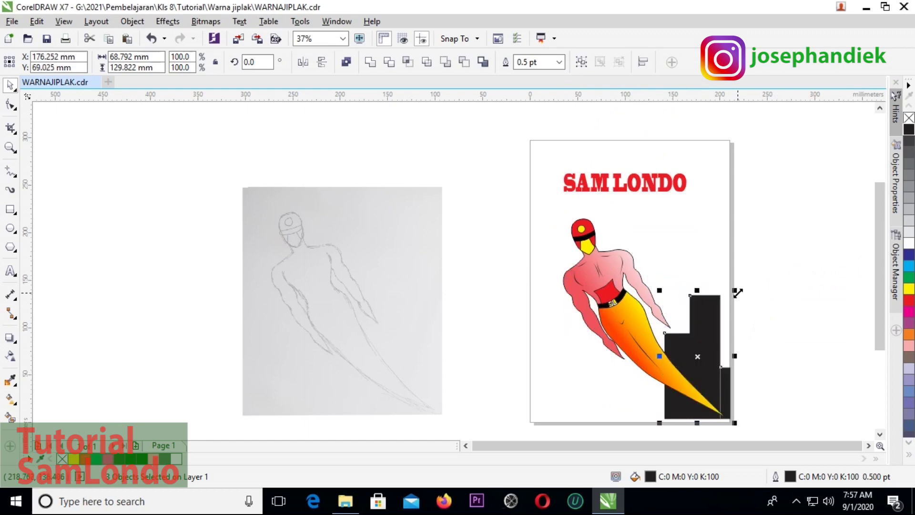
left_click_drag(738, 293, 724, 310)
scroll(727, 359, "up", 3)
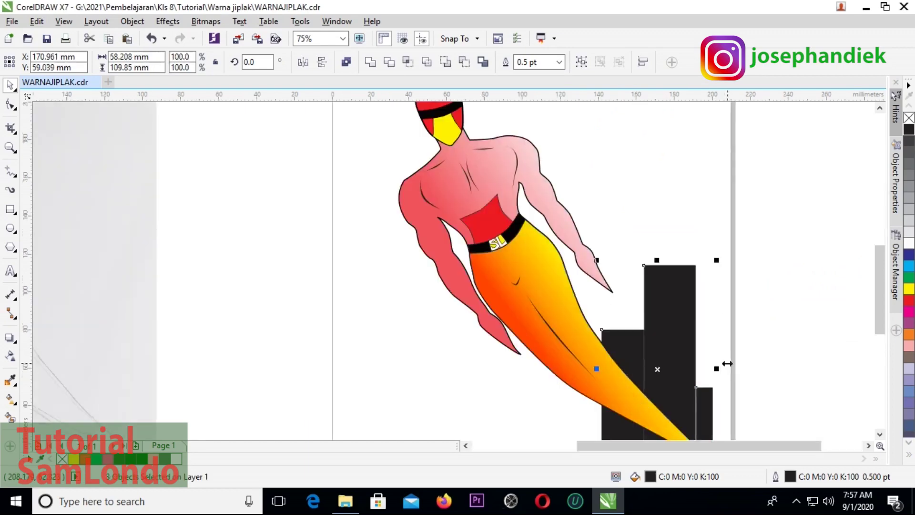
scroll(729, 377, "down", 3)
scroll(731, 381, "up", 6)
left_click(770, 379)
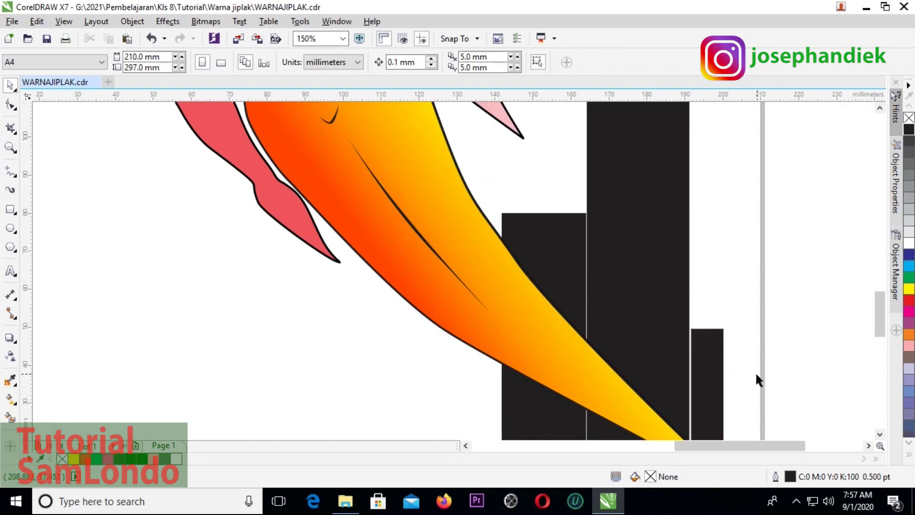
Step: Nudge the short right-hand block left by 0.5 mm to close its gap with the tall block
left_click(718, 368)
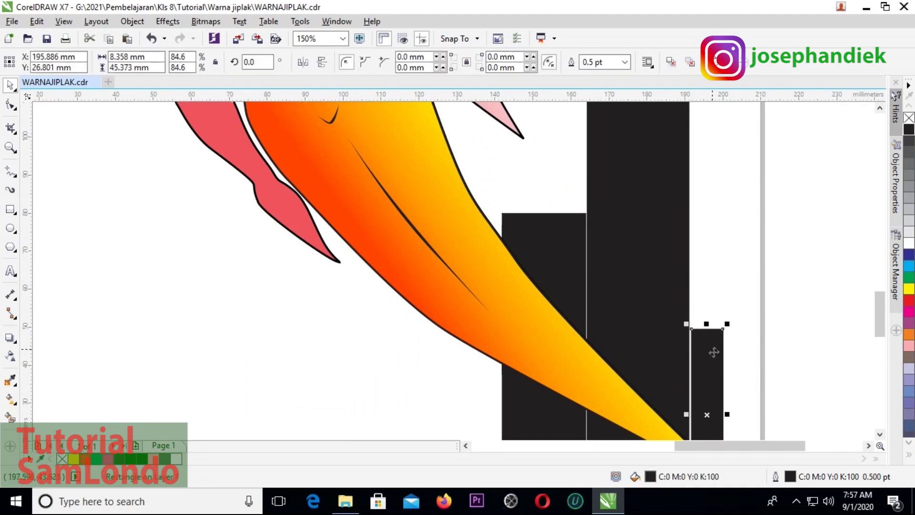
key("Left")
key("Left")
key("Left")
key("Left")
key("Left")
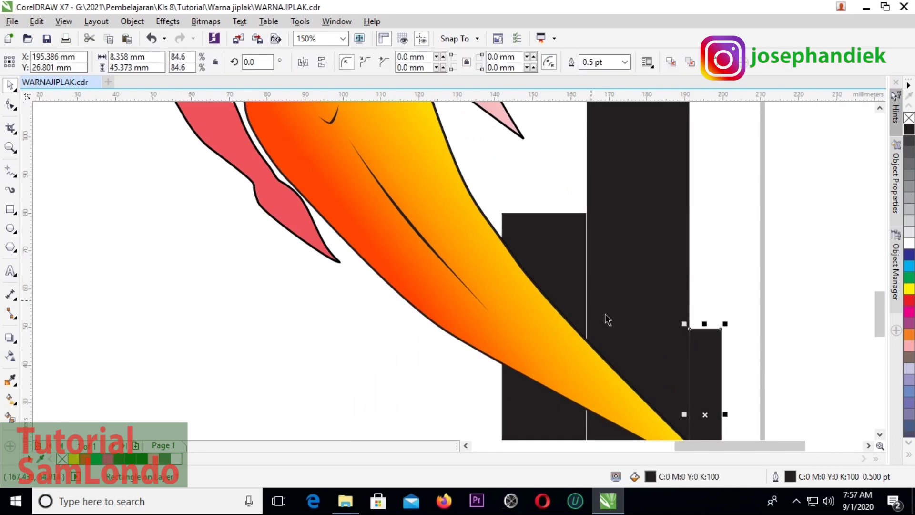
Step: Nudge the left-hand block right to close its gap with the tall block, and select the short right-hand block again
left_click(569, 266)
key("Right")
key("Right")
key("Right")
key("Right")
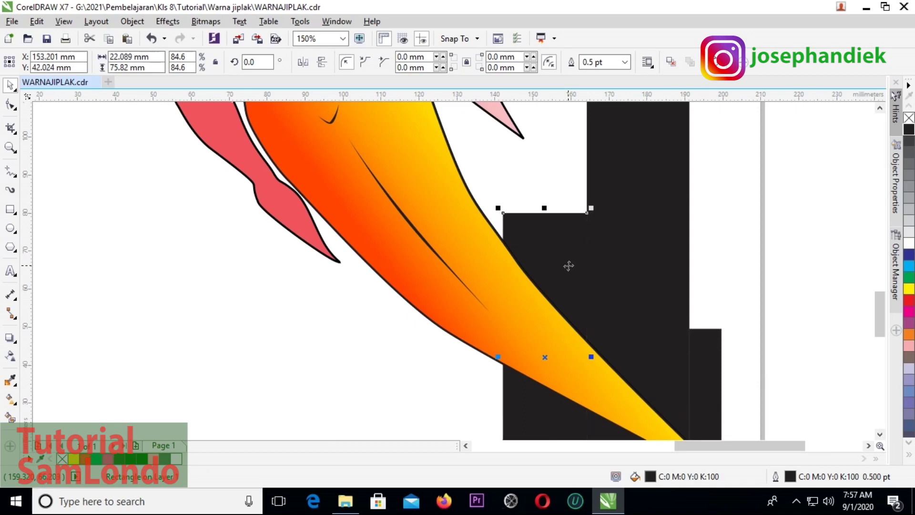
left_click(717, 345)
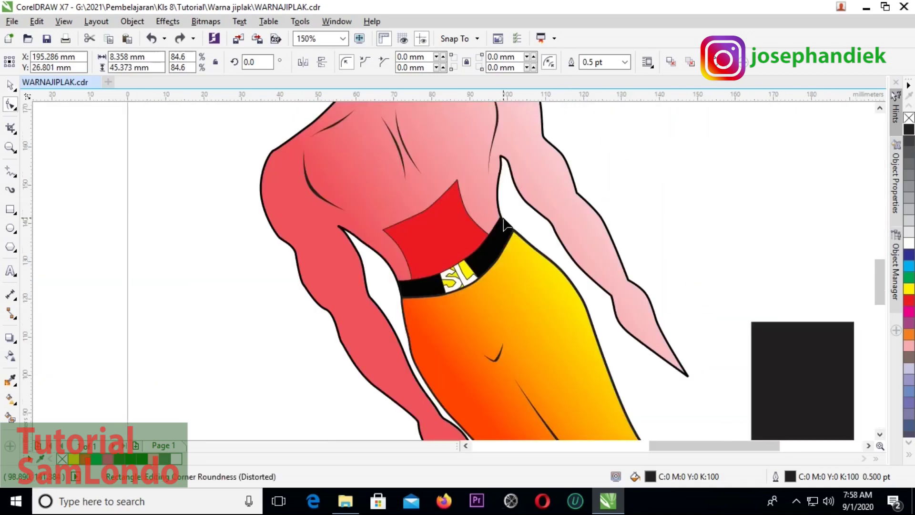
Step: Reshape the red abdomen shape by moving its upper-right corner slightly up and outward and curving its top edge further inward
left_click(436, 229)
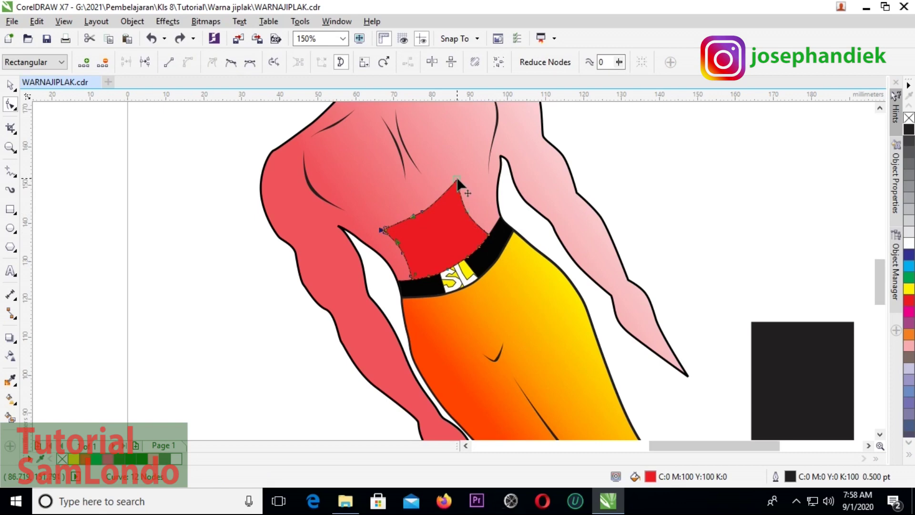
left_click_drag(461, 178, 466, 175)
left_click_drag(468, 214, 475, 218)
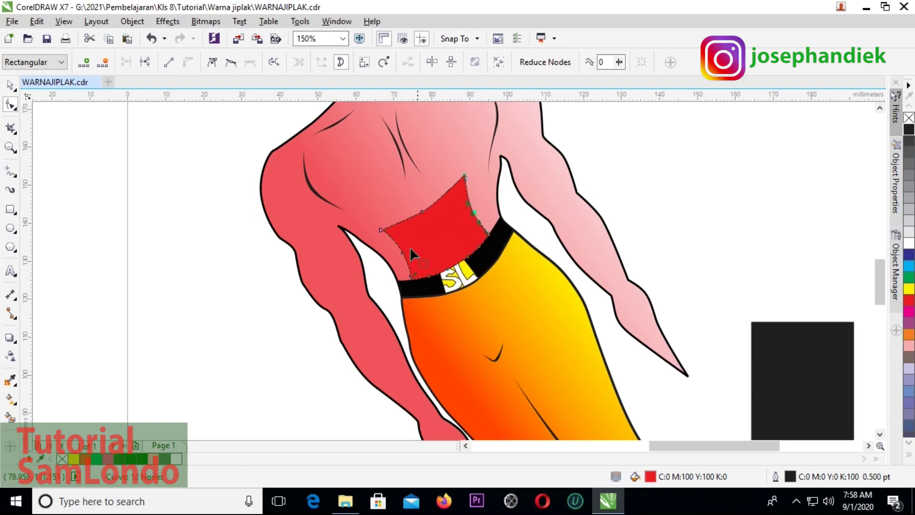
left_click(381, 230)
key("ctrl+z")
key("ctrl+shift+z")
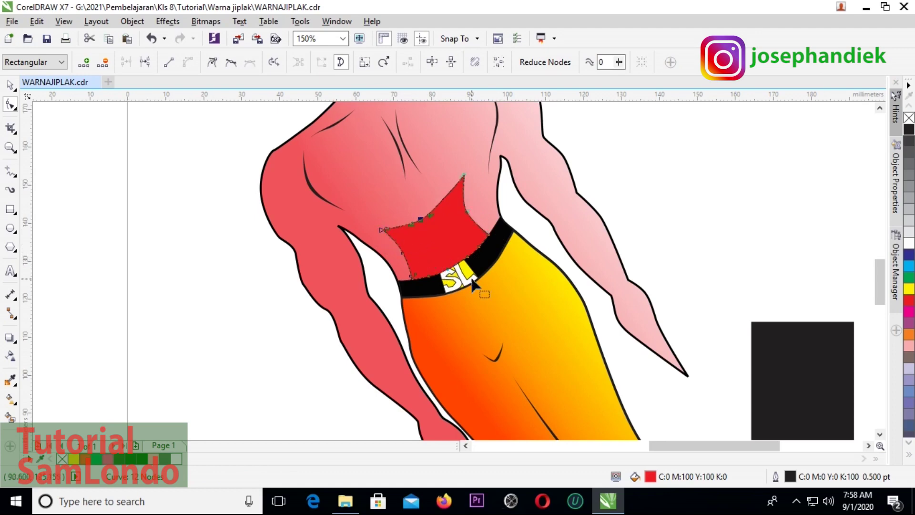